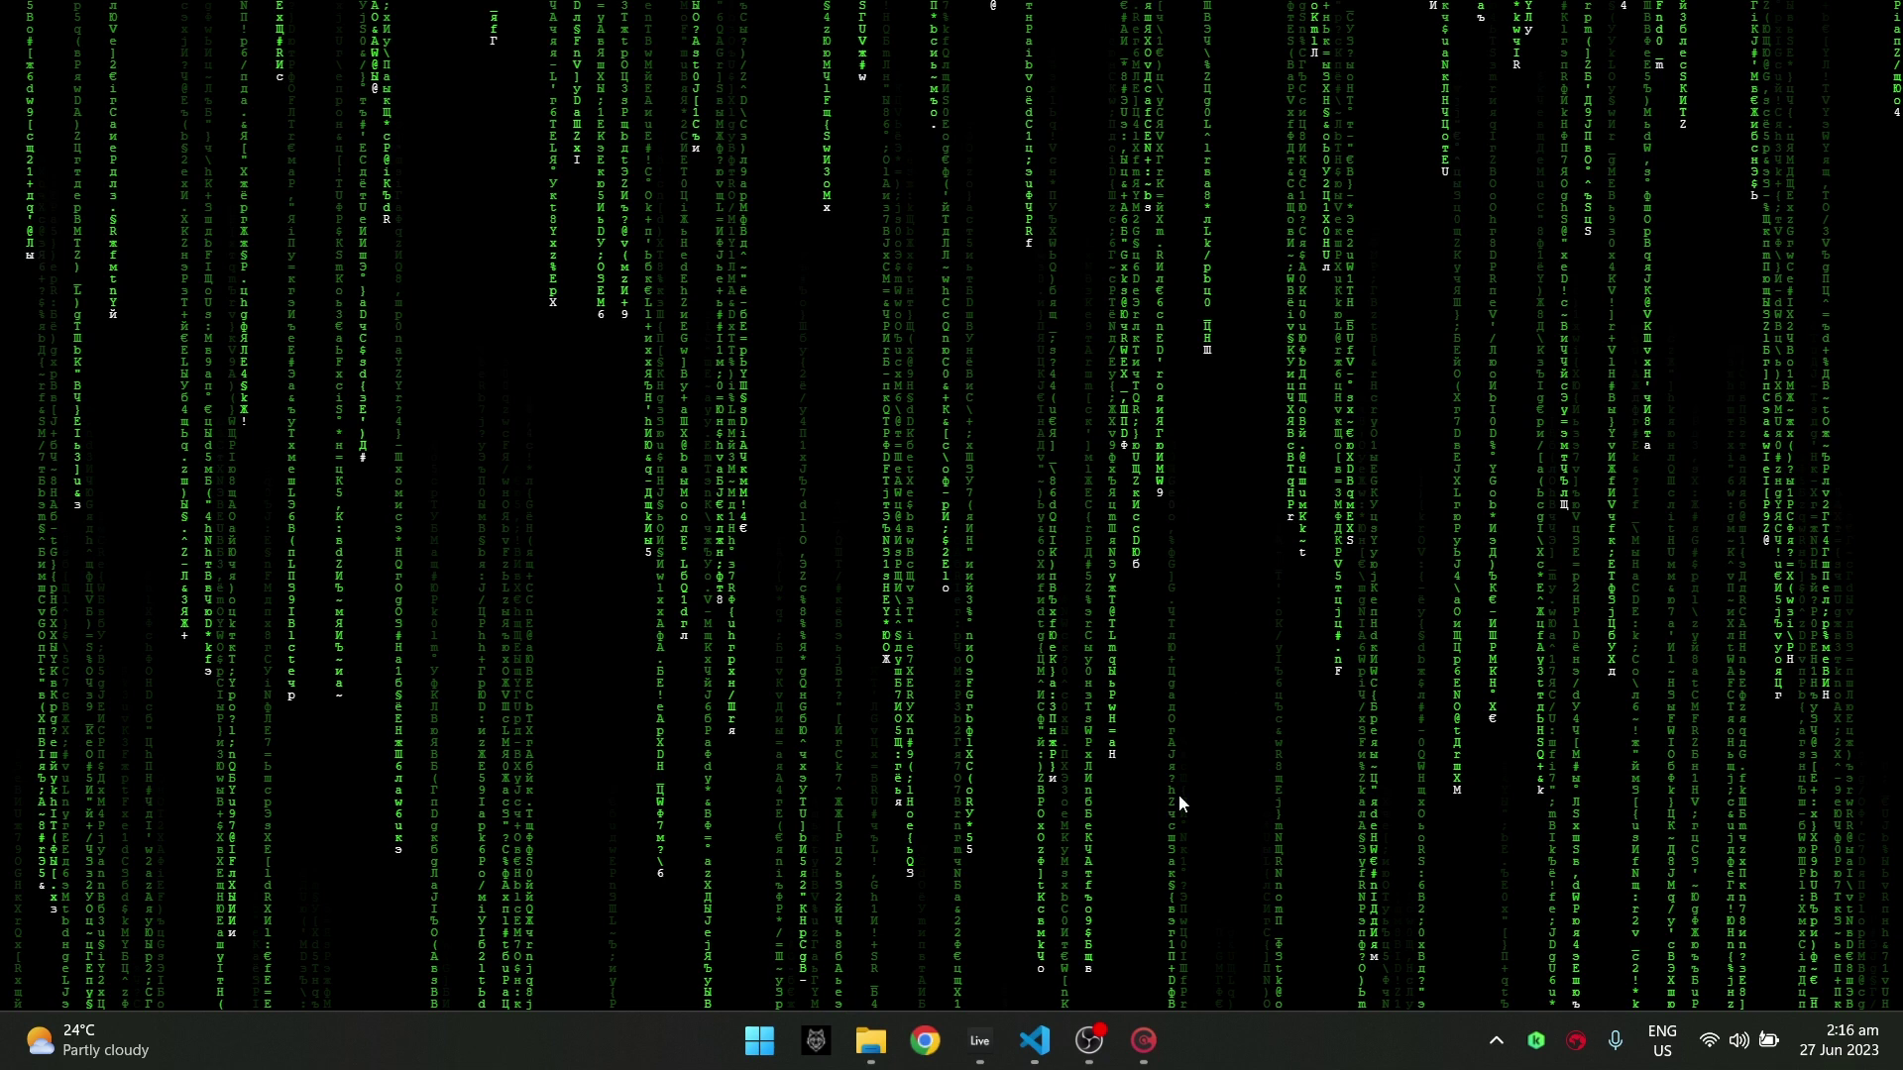
Step: Go from the Data folder back to Wolfpack 1_0_0 in File Explorer and launch Wolfpack.exe
{"action": "left_click", "coordinate": [870, 1040]}
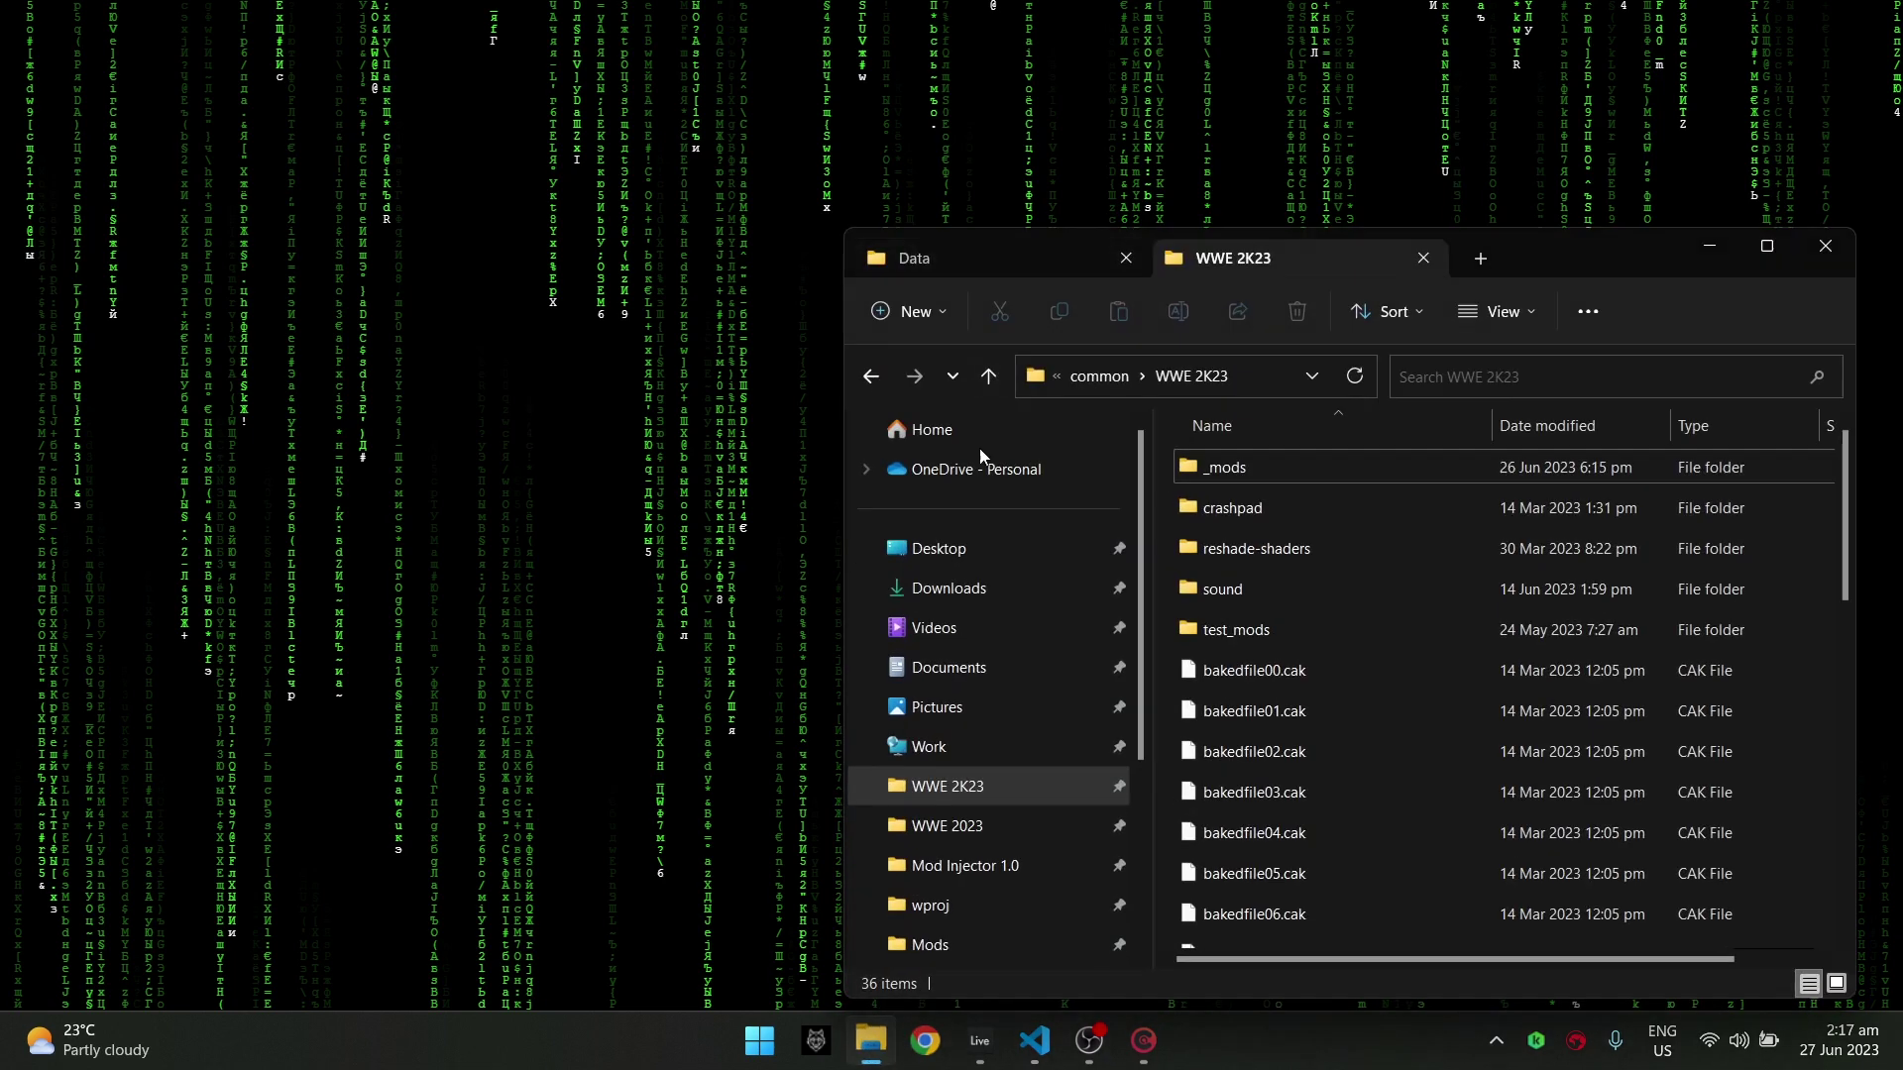
{"action": "left_click", "coordinate": [942, 260]}
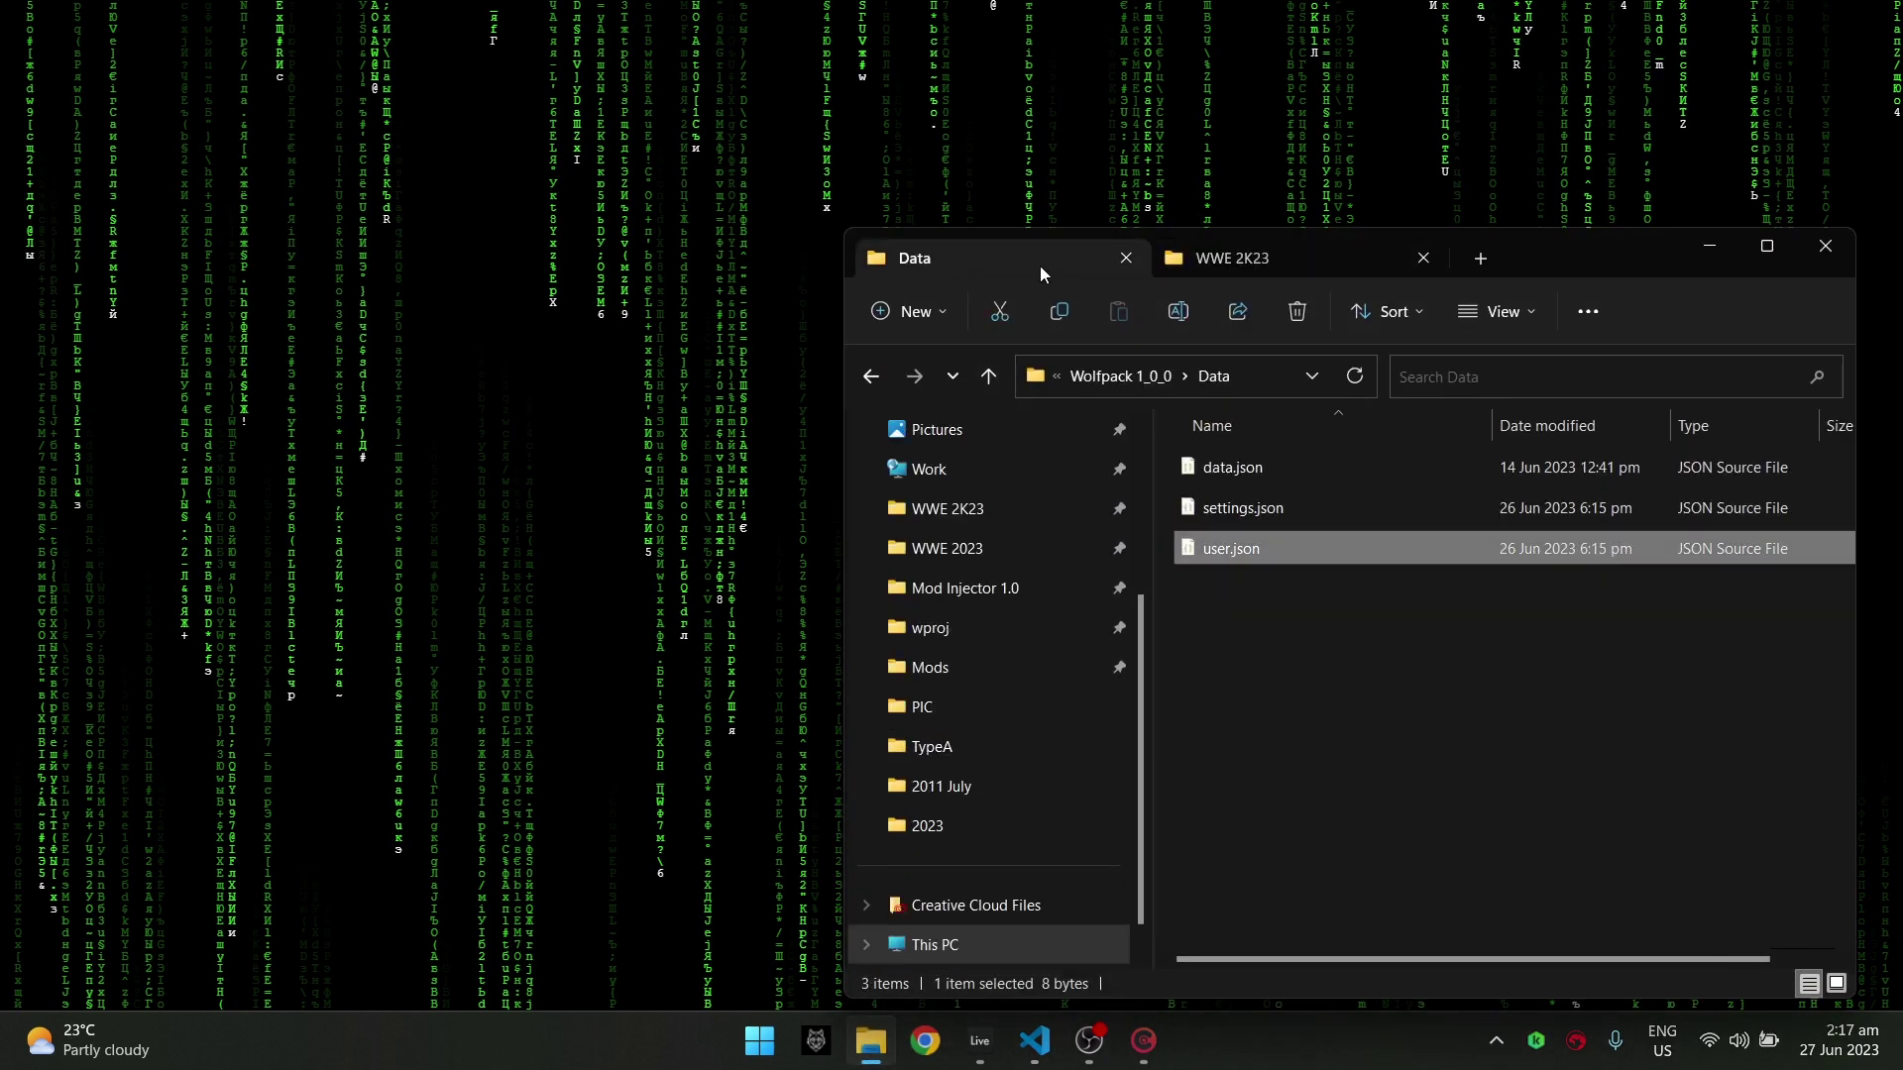
{"action": "left_click", "coordinate": [872, 382]}
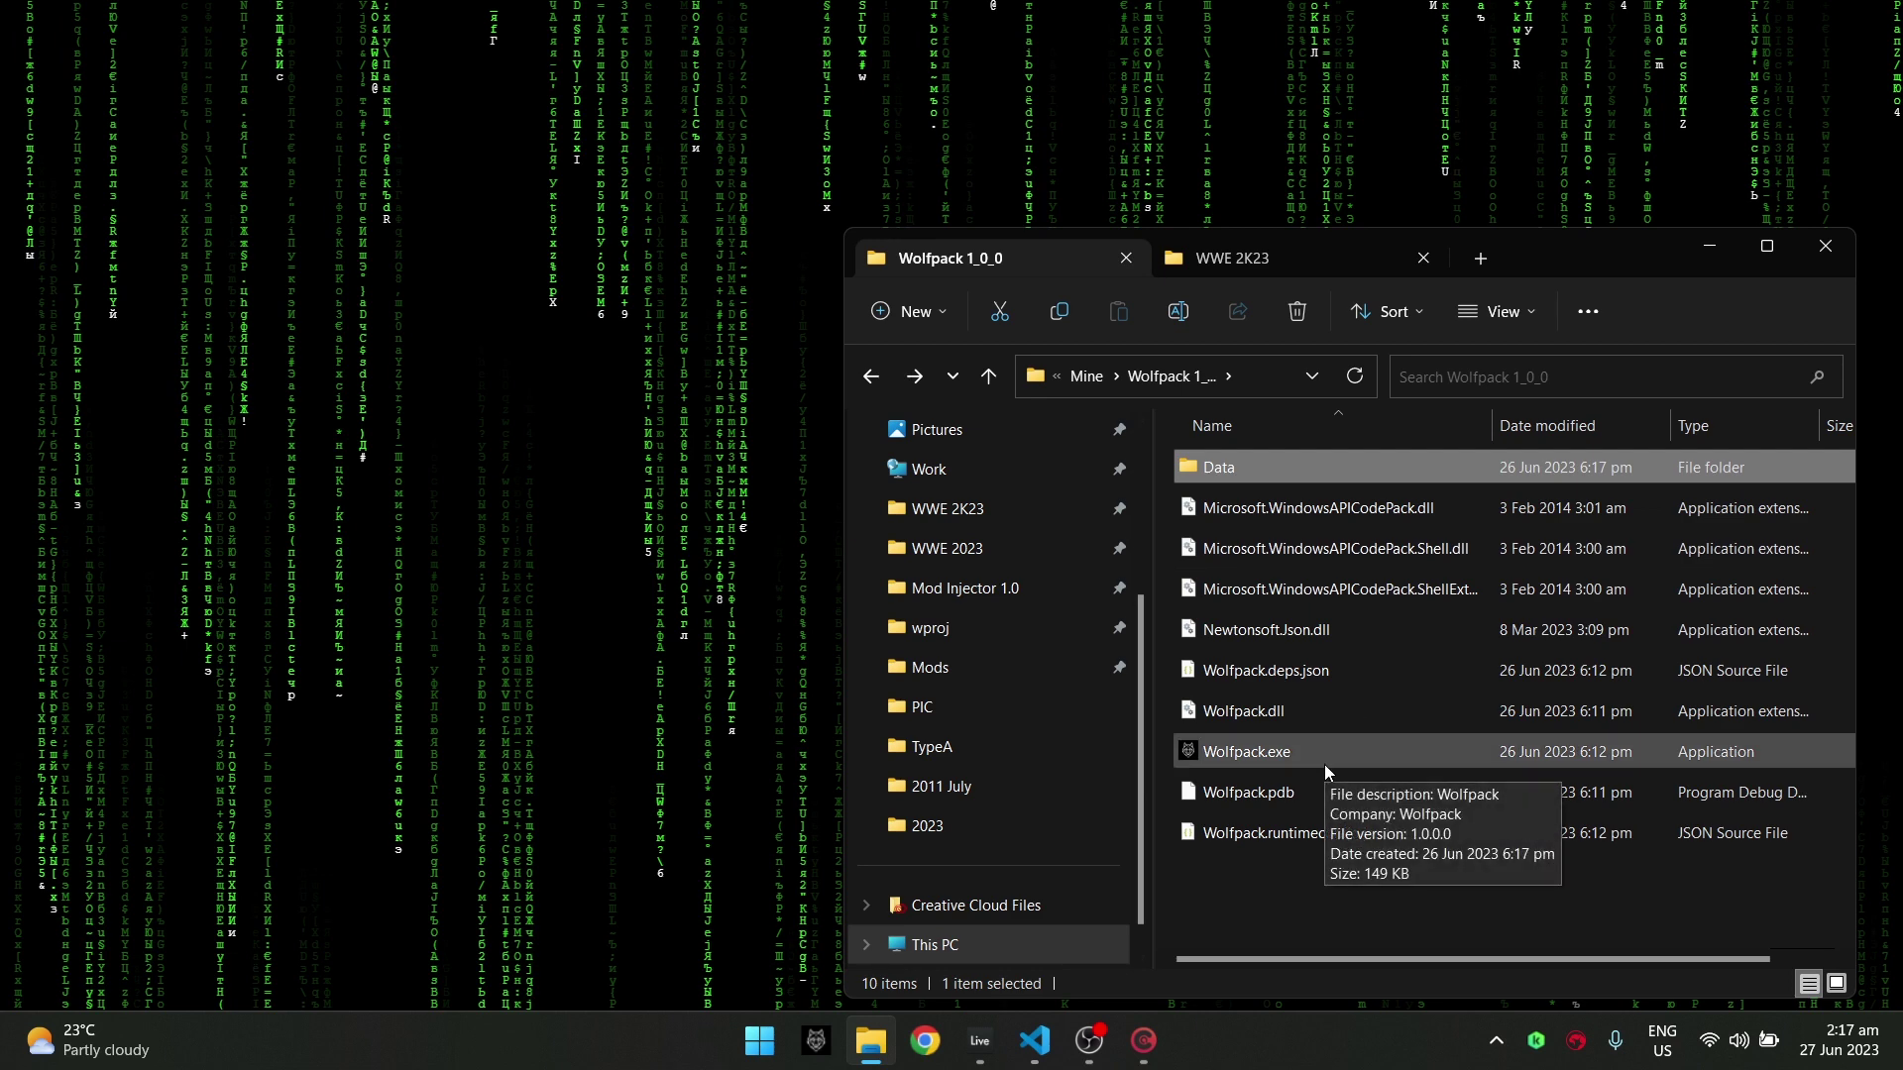
{"action": "left_click_drag", "start_coordinate": [1562, 261], "coordinate": [1394, 149]}
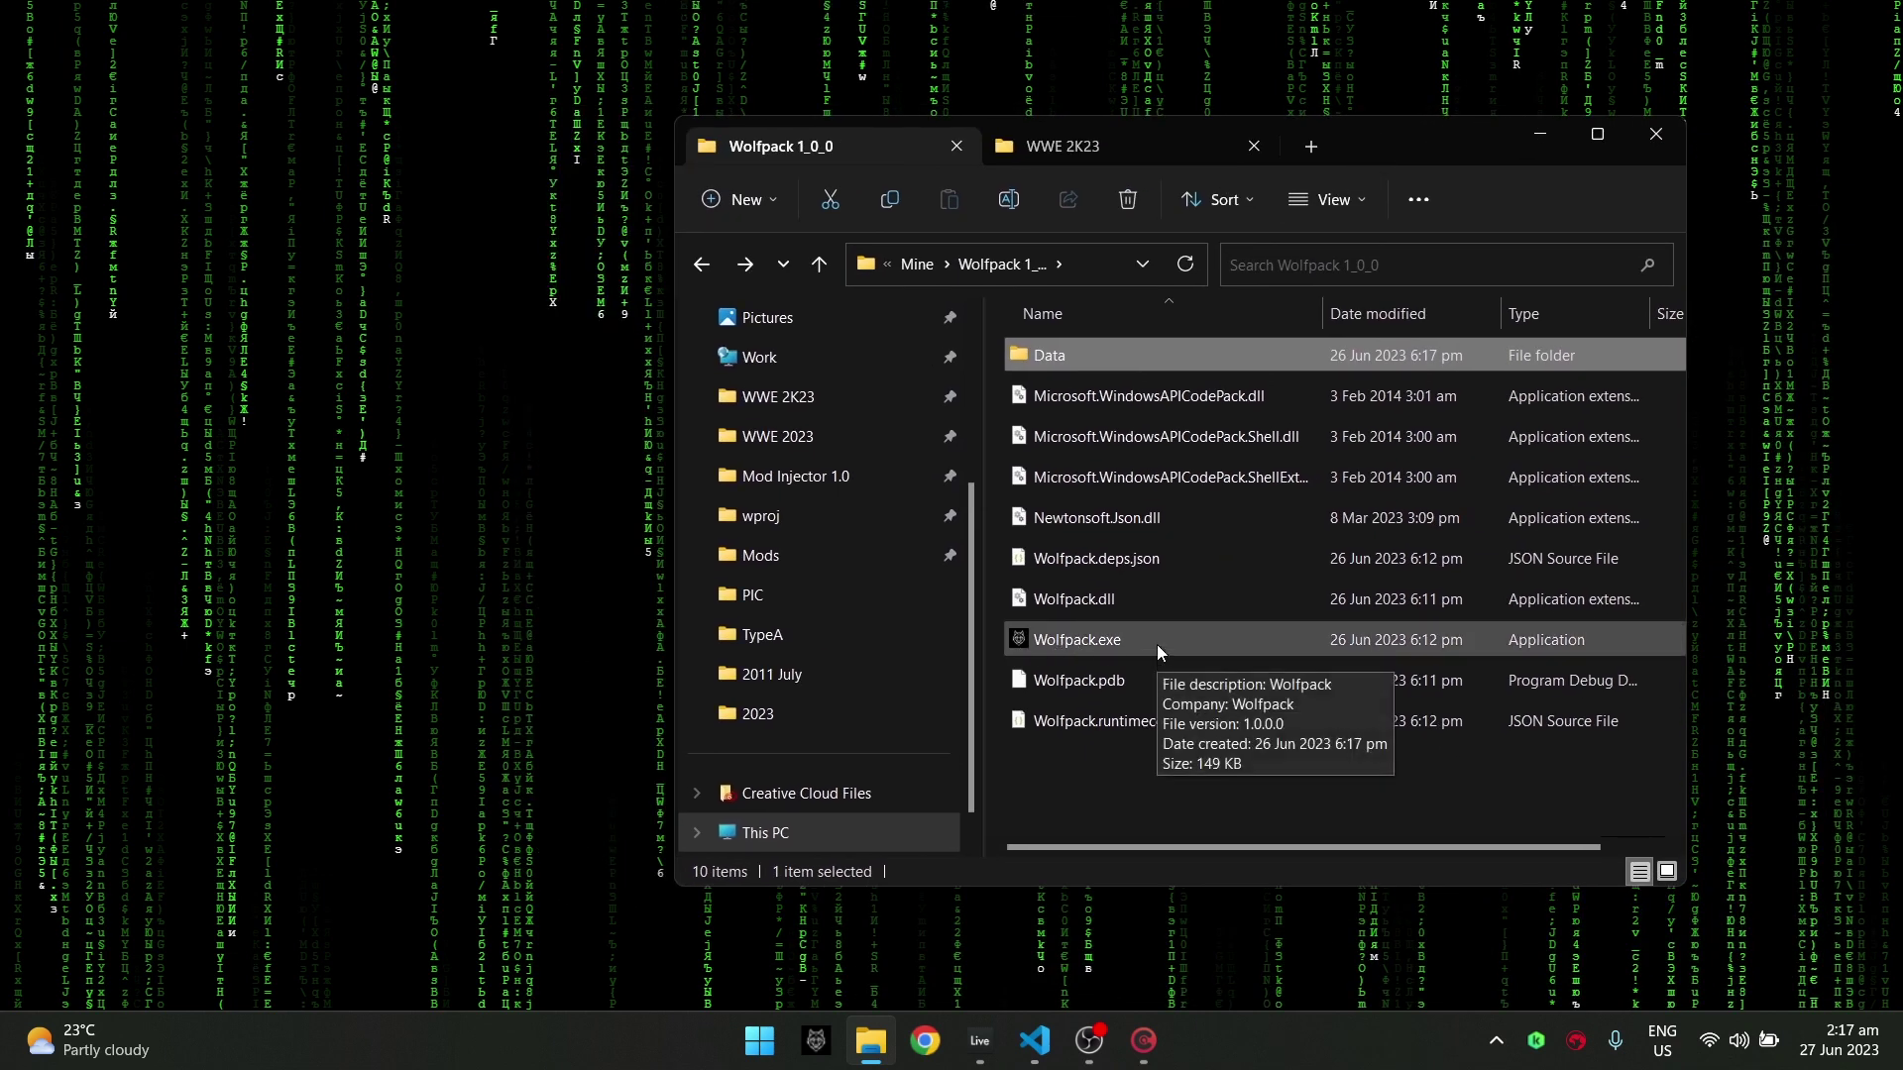
{"action": "double_click", "coordinate": [1108, 643]}
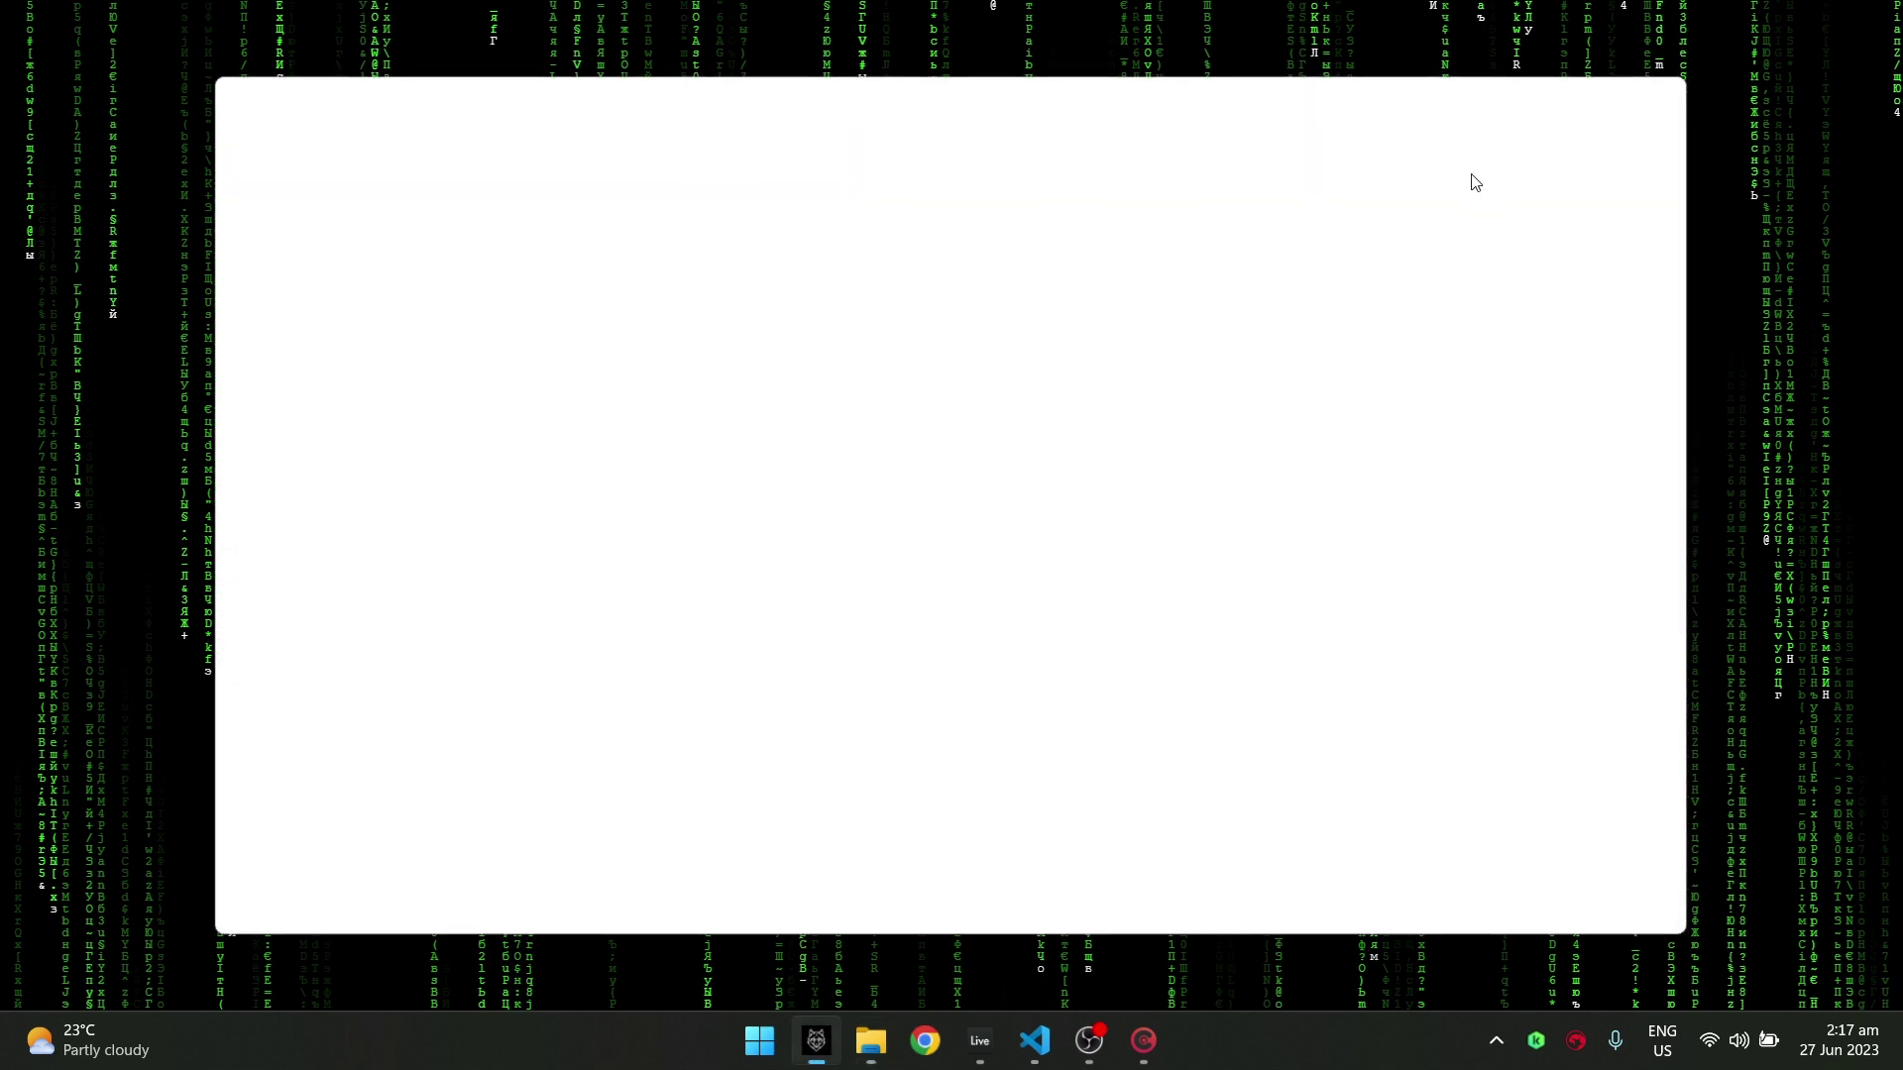
Step: Scroll the loaded wrestler slot list down and back up, then drag its scrollbar
{"action": "scroll", "coordinate": [1049, 358], "scroll_direction": "down", "scroll_amount": 3}
{"action": "scroll", "coordinate": [1053, 358], "scroll_direction": "up", "scroll_amount": 3}
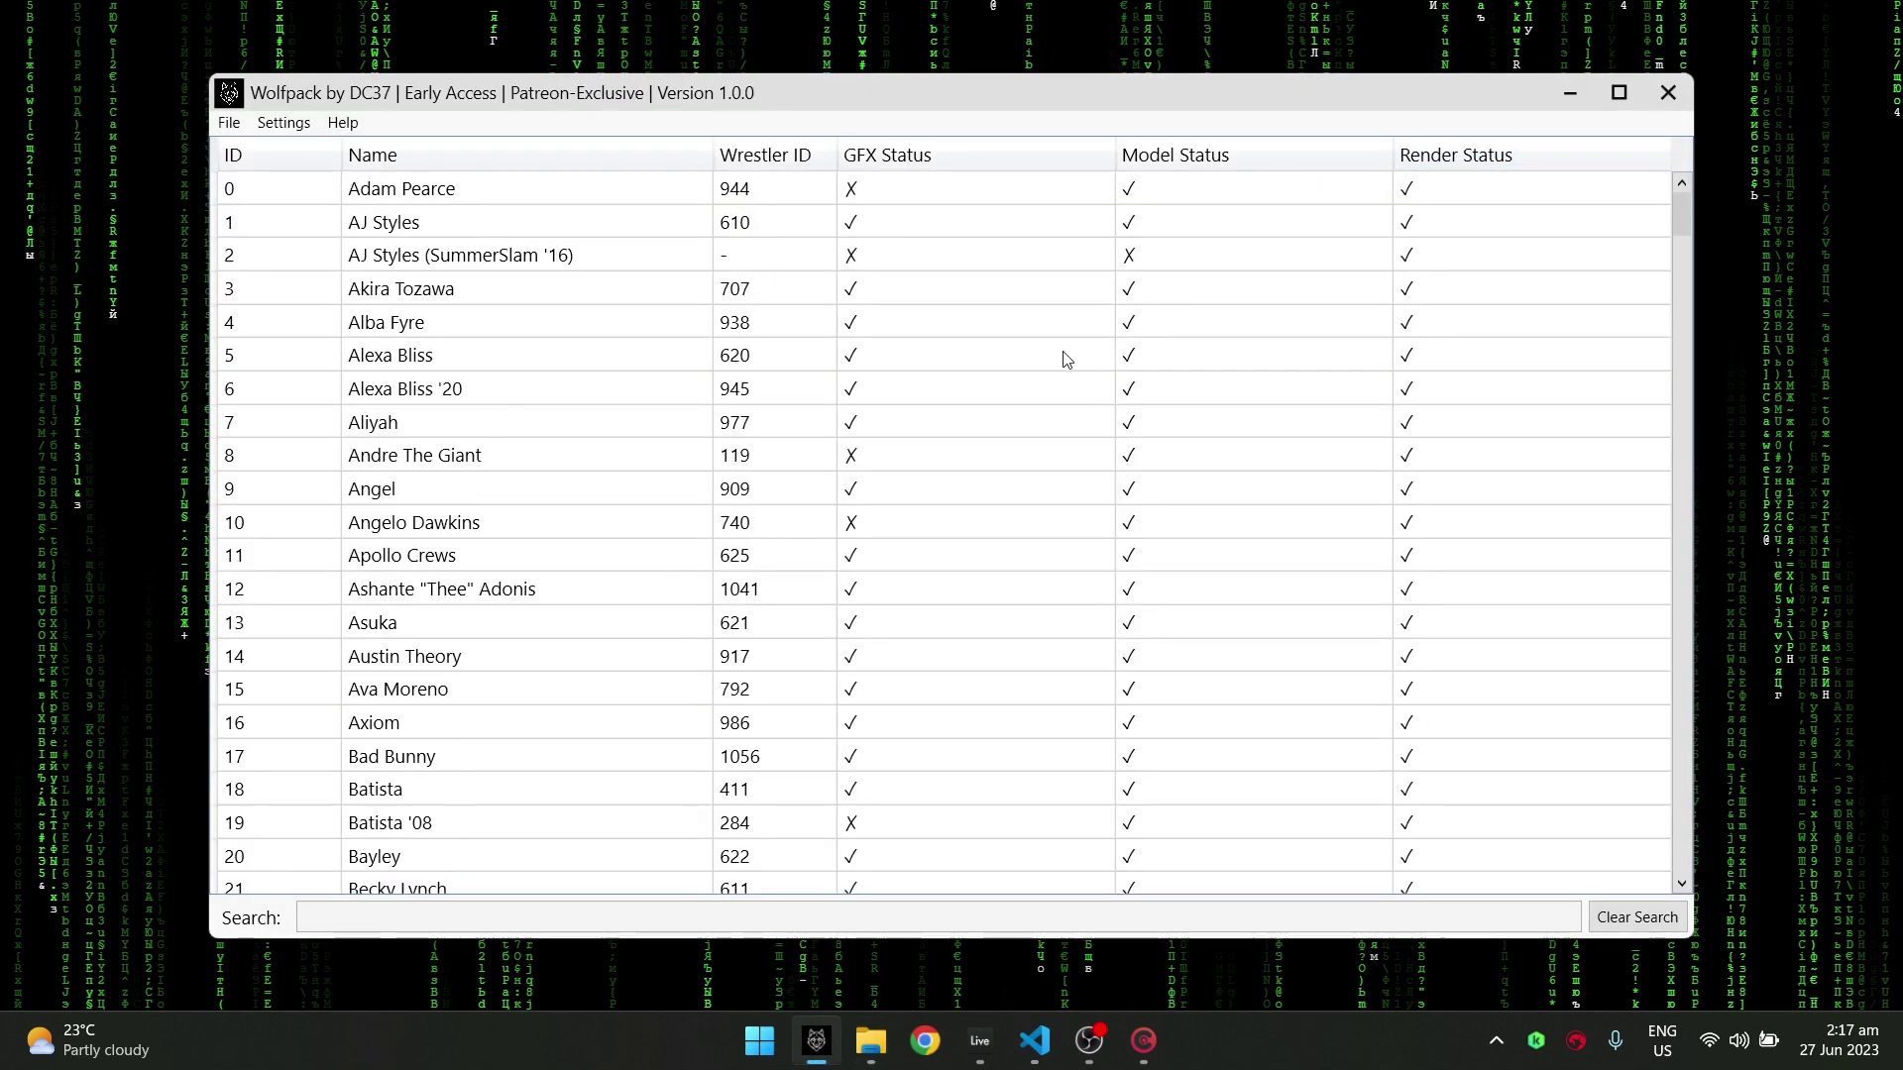
{"action": "left_click_drag", "start_coordinate": [1682, 210], "coordinate": [1011, 246]}
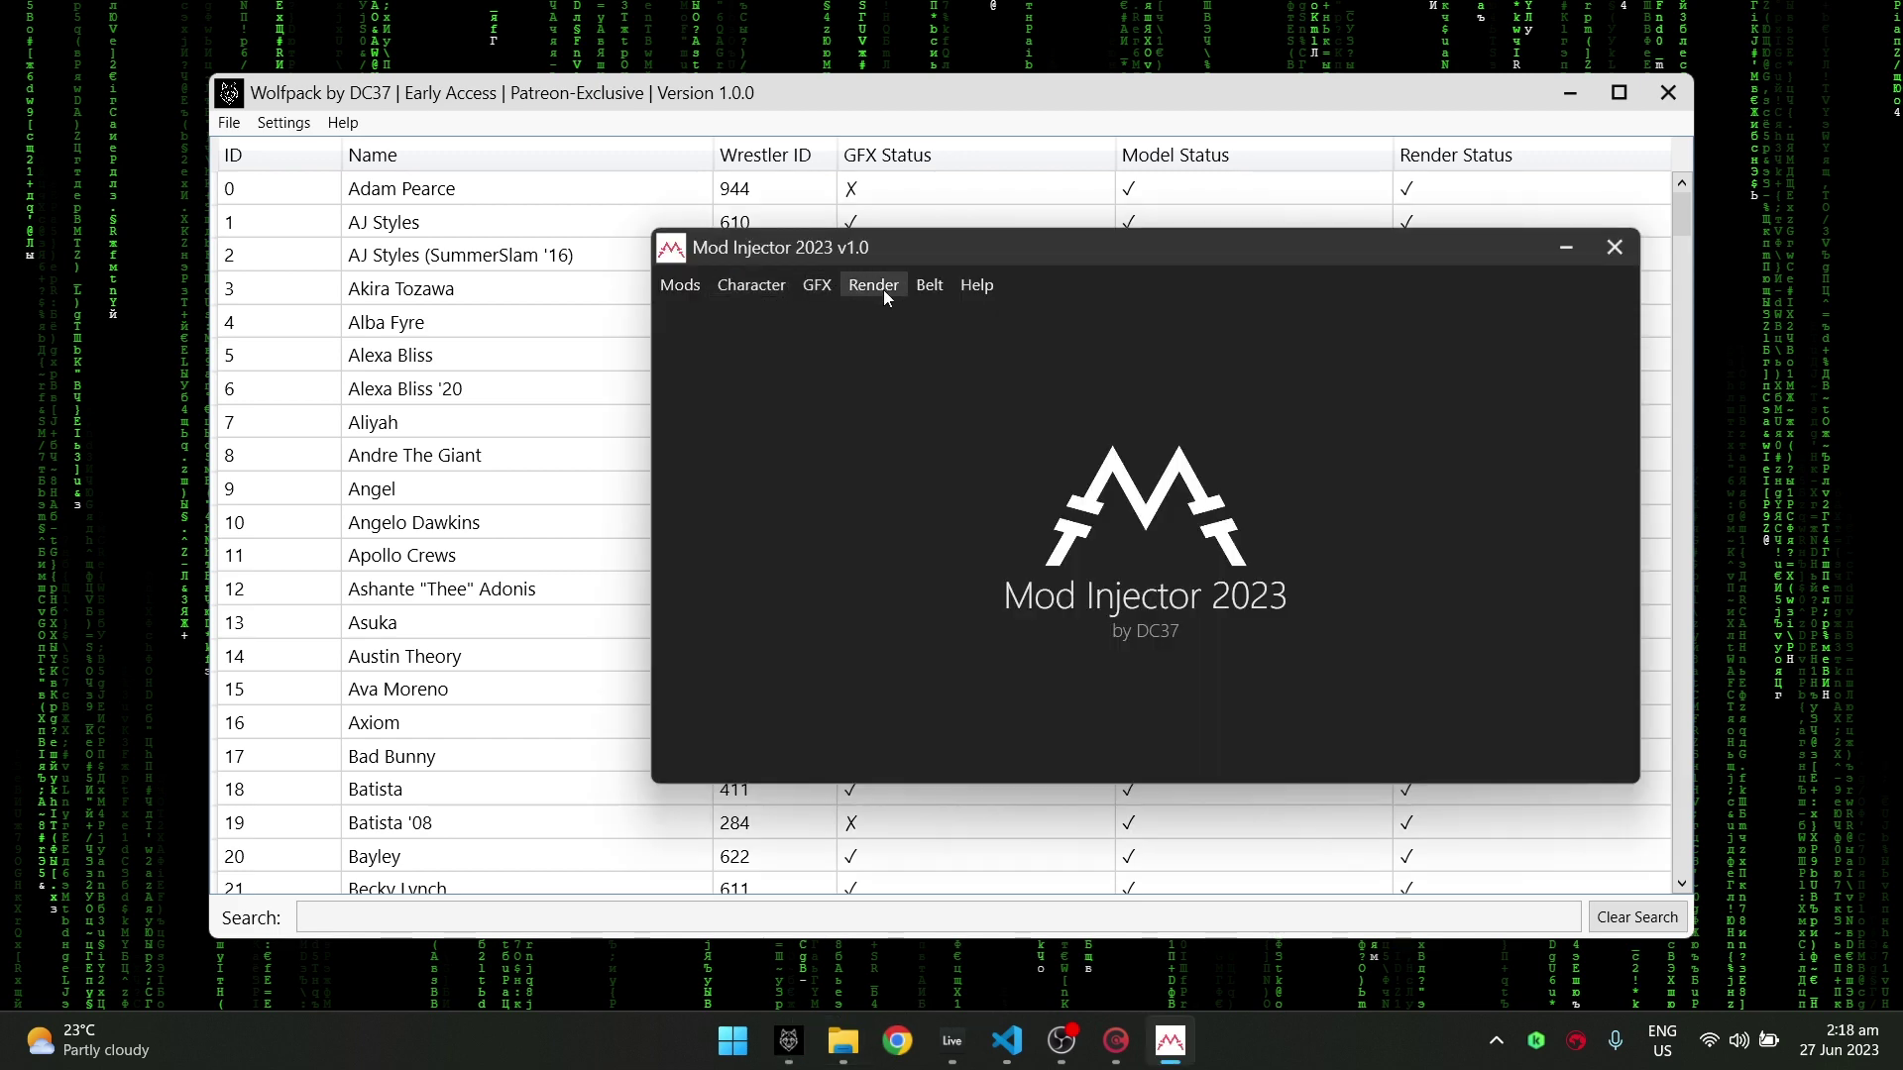
{"action": "left_click", "coordinate": [876, 293]}
{"action": "left_click", "coordinate": [795, 309]}
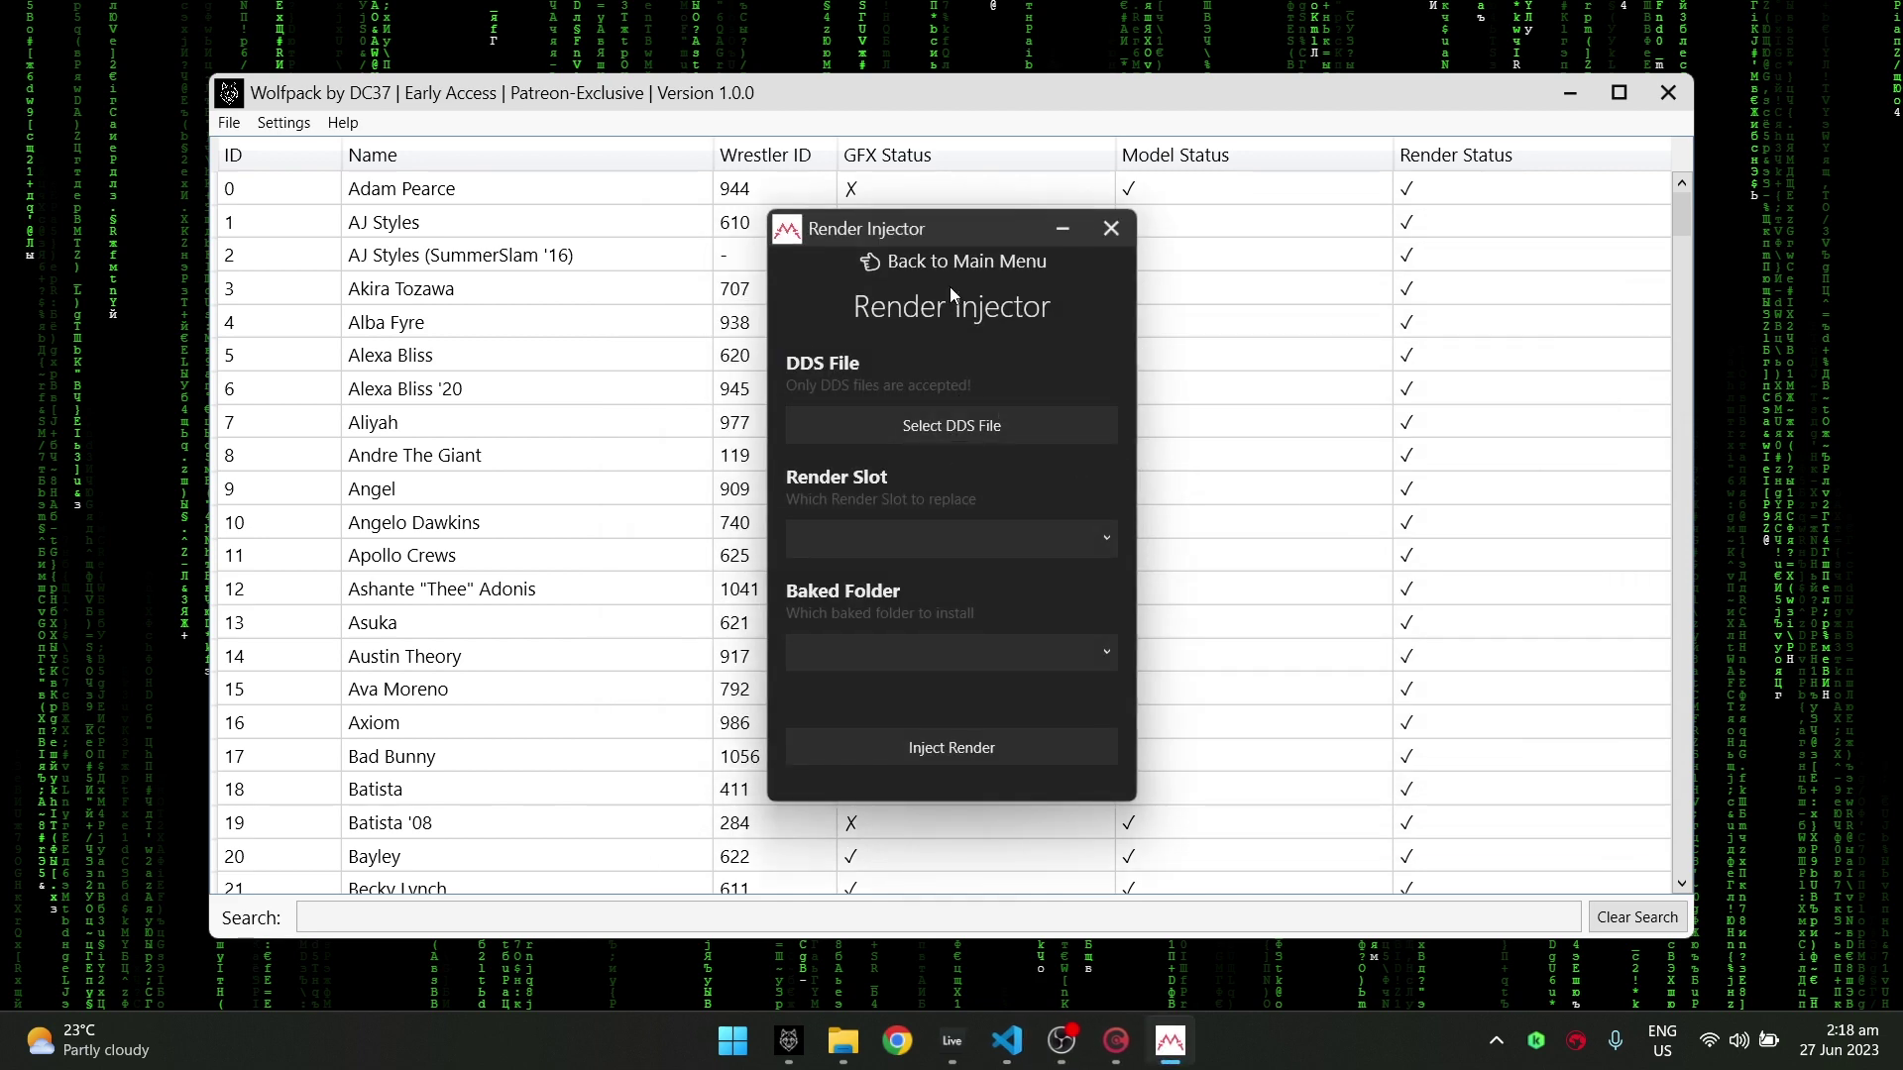
{"action": "left_click", "coordinate": [952, 261]}
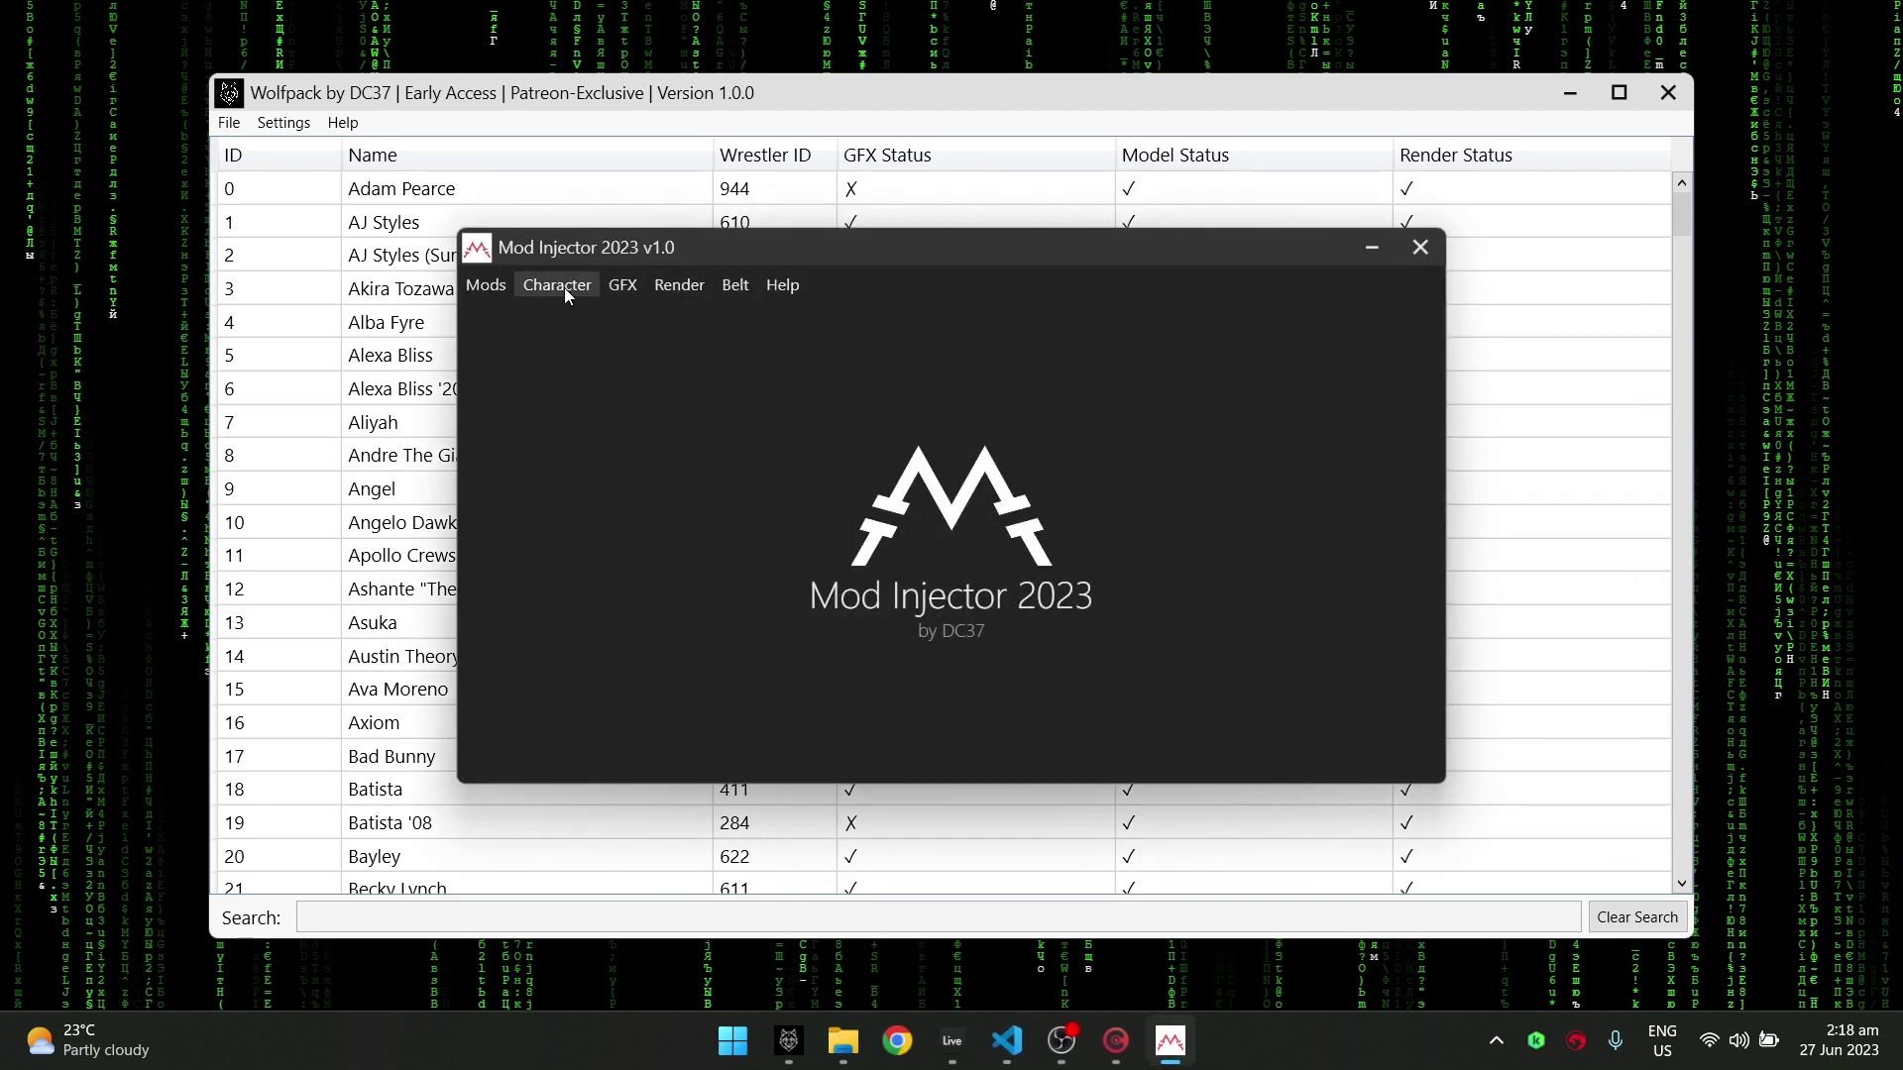
{"action": "left_click_drag", "start_coordinate": [563, 287], "coordinate": [897, 281]}
{"action": "left_click", "coordinate": [489, 317]}
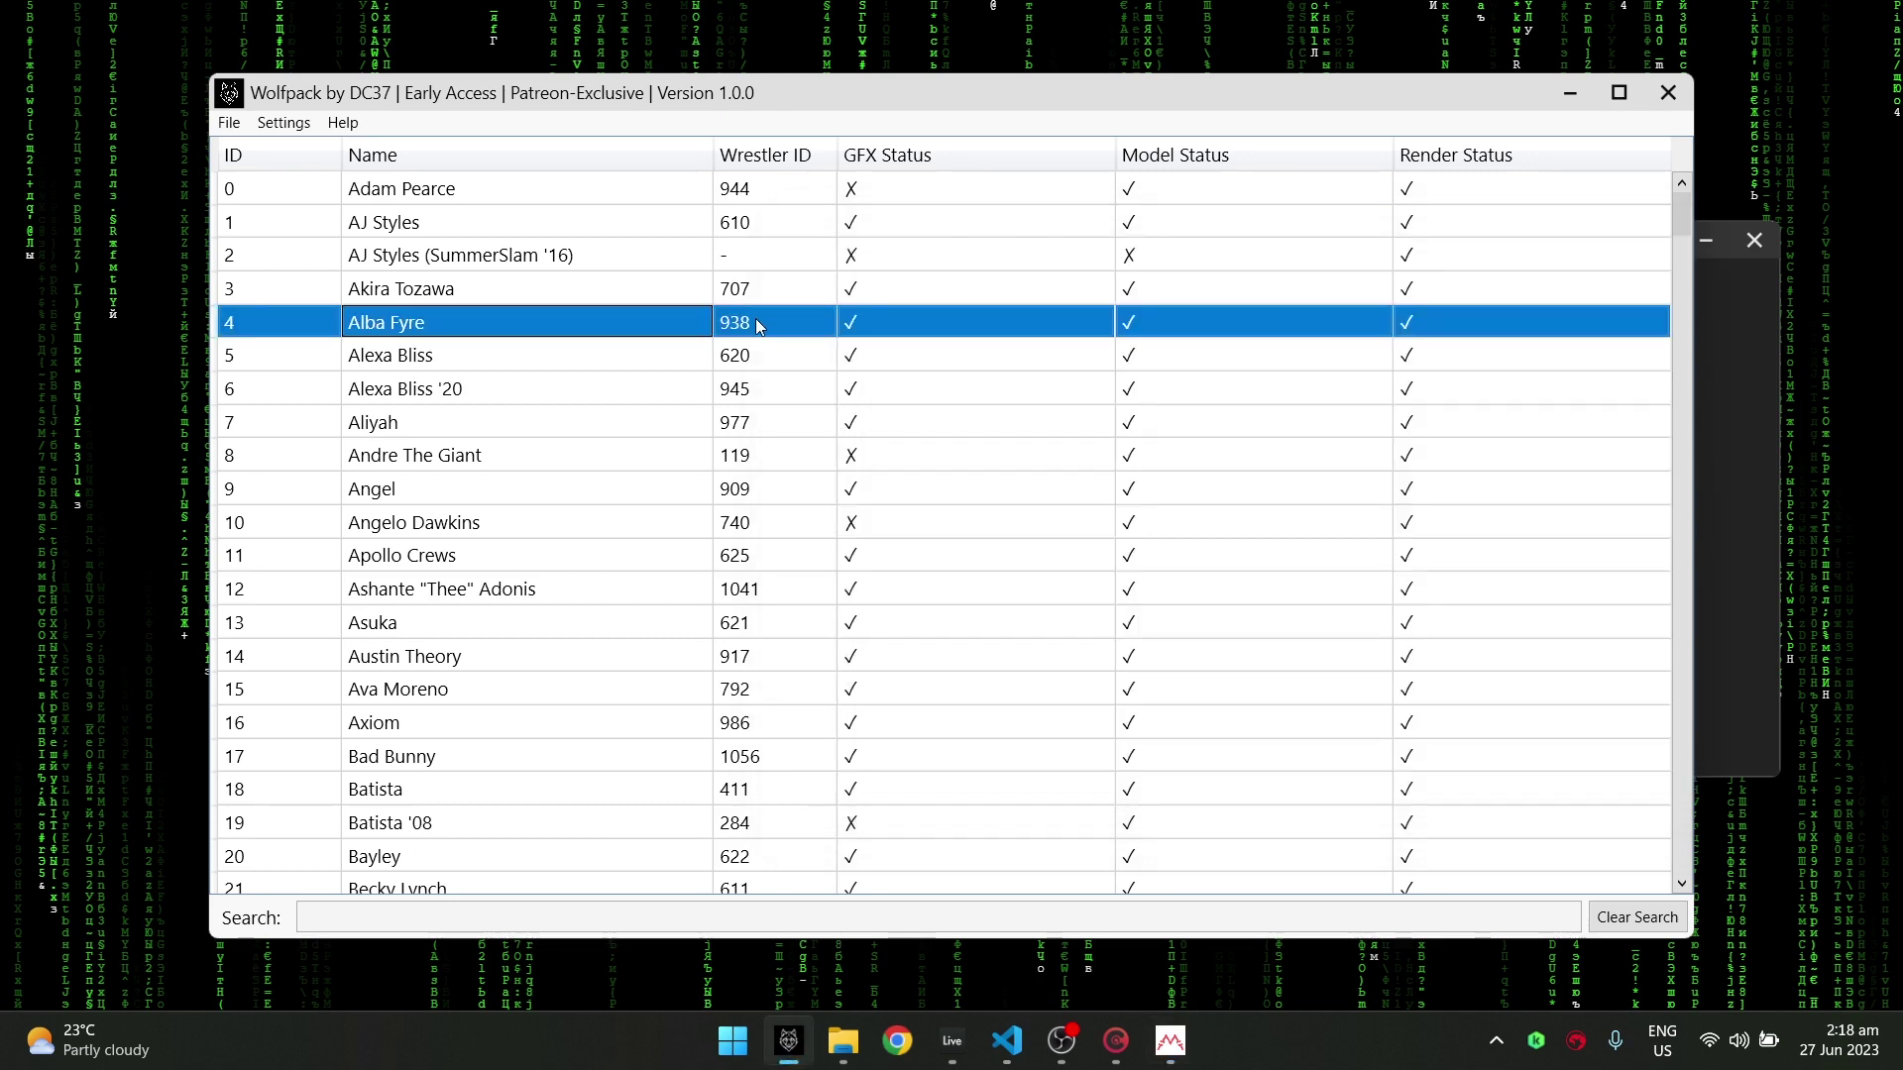
{"action": "scroll", "coordinate": [981, 353], "scroll_direction": "down", "scroll_amount": 1}
{"action": "scroll", "coordinate": [966, 317], "scroll_direction": "up", "scroll_amount": 1}
{"action": "left_click", "coordinate": [946, 289]}
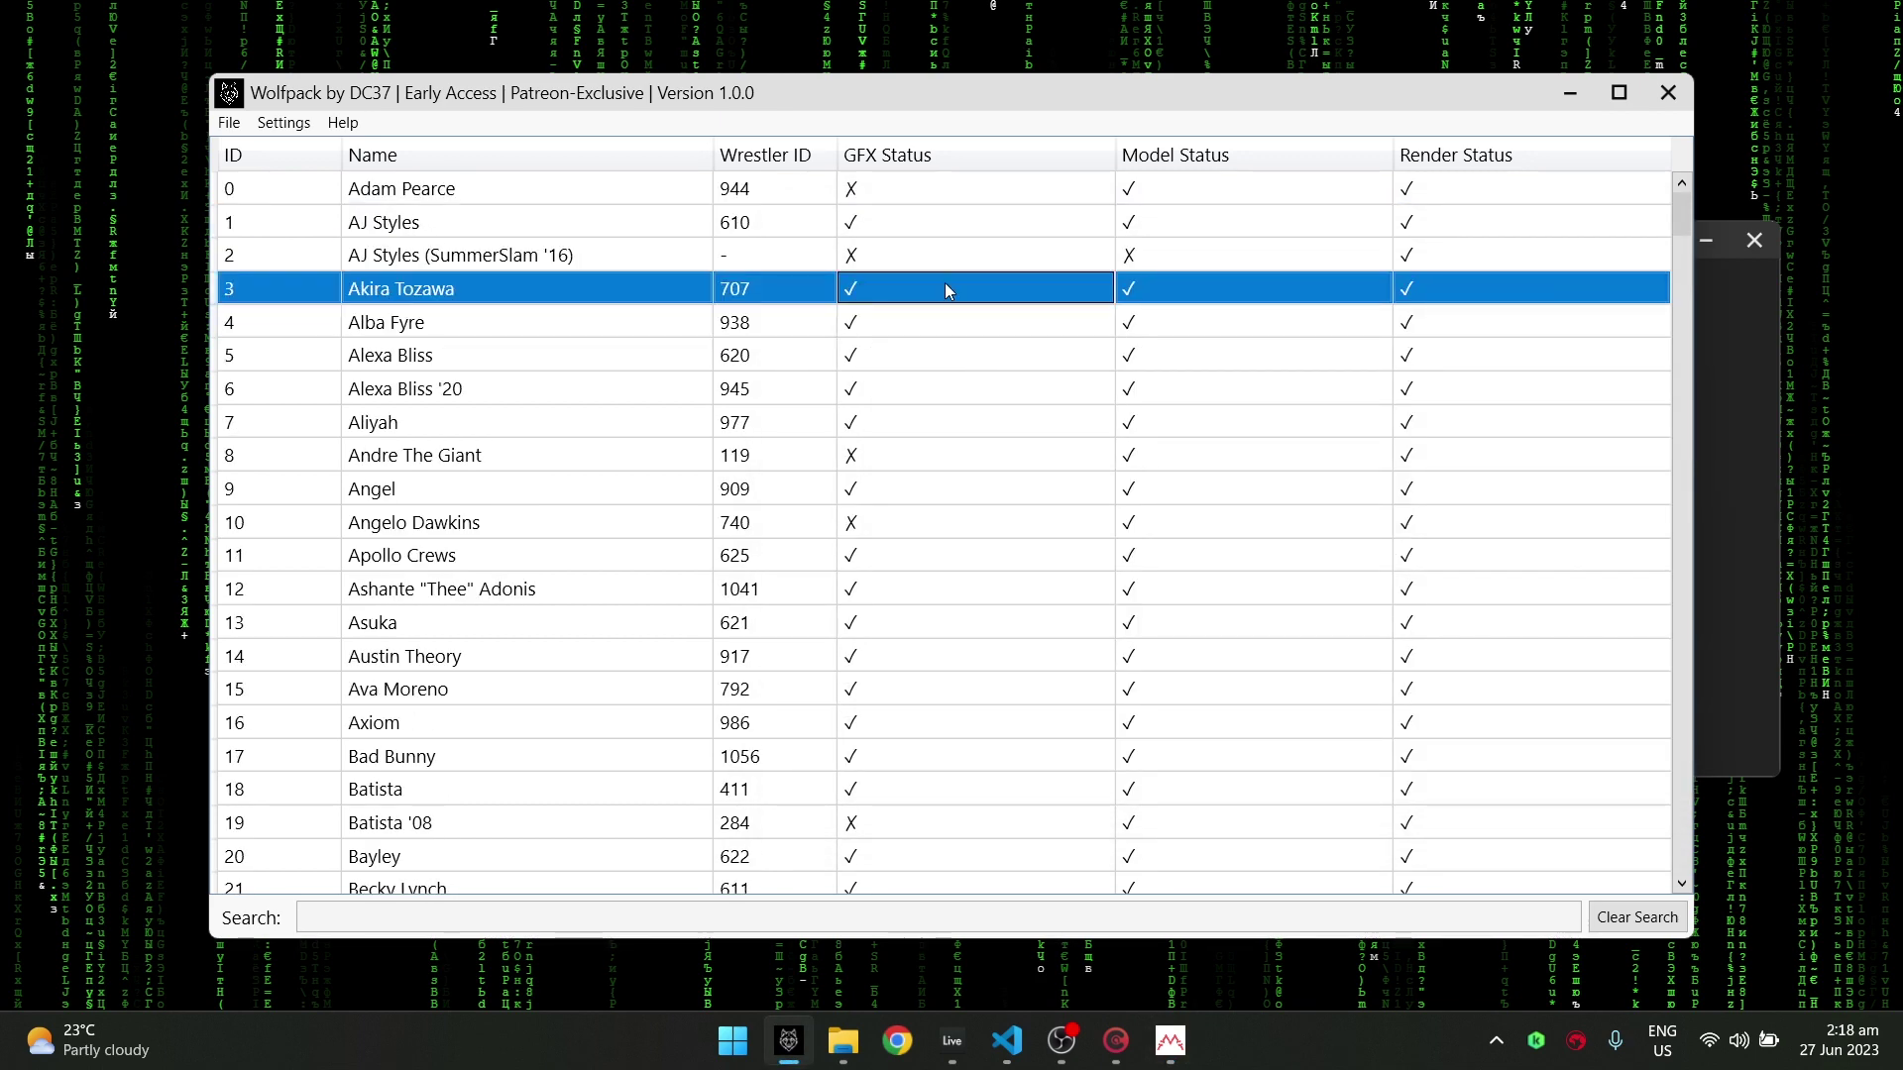
{"action": "right_click", "coordinate": [944, 287]}
{"action": "mouse_move", "coordinate": [882, 340]}
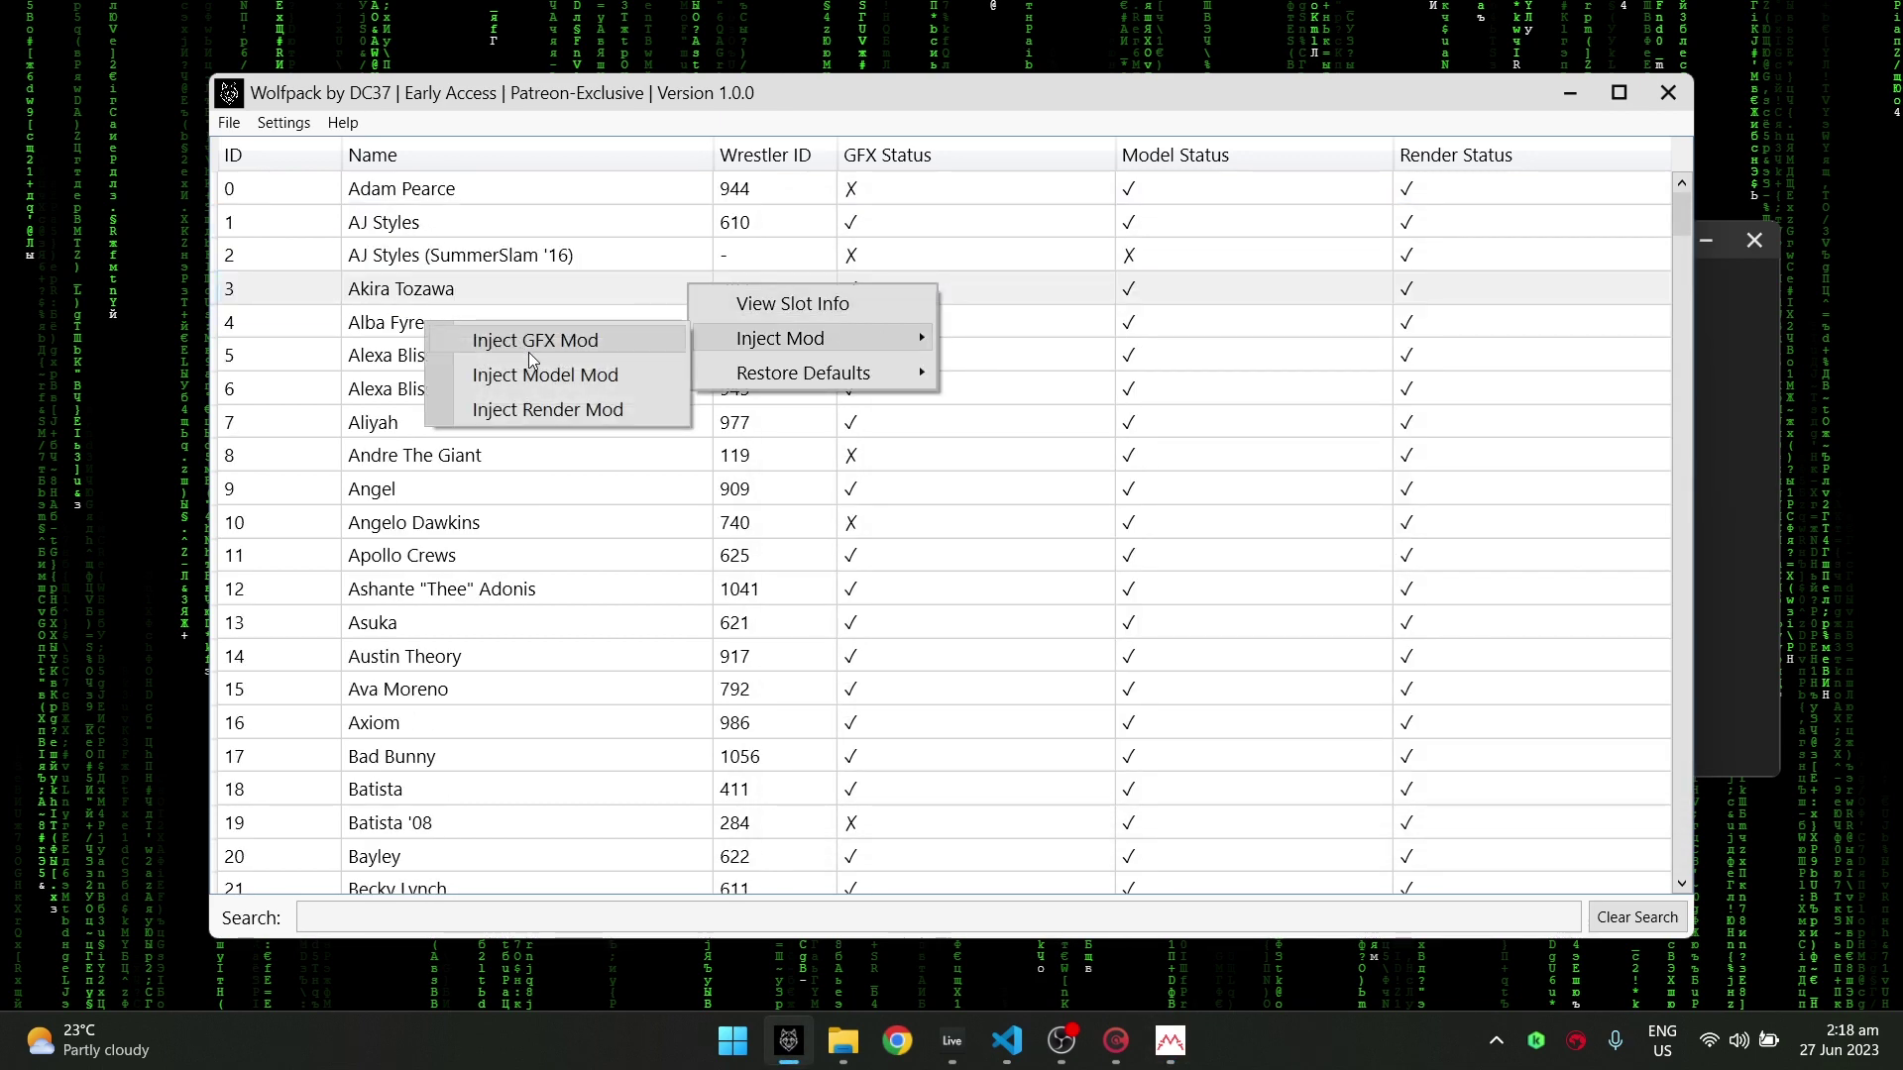
{"action": "left_click", "coordinate": [828, 477]}
{"action": "left_click", "coordinate": [930, 288]}
{"action": "right_click", "coordinate": [911, 361]}
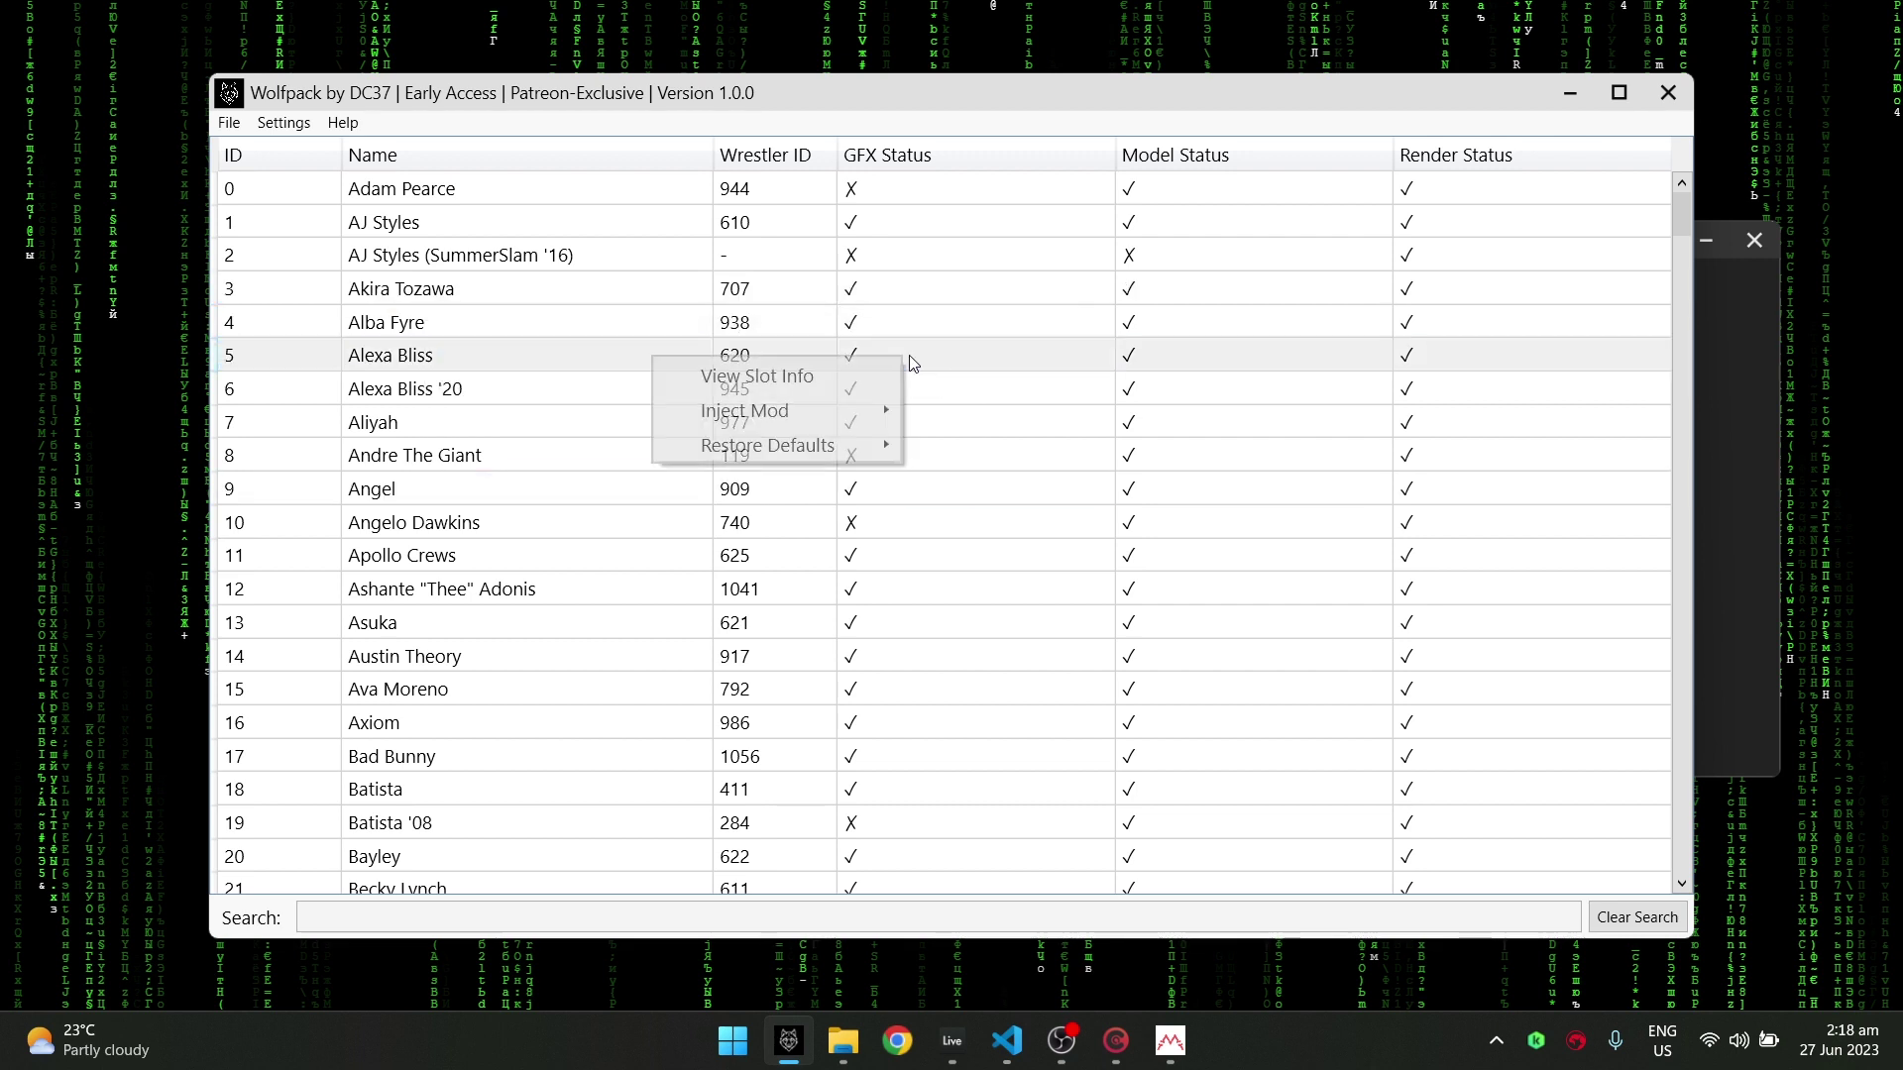
{"action": "left_click", "coordinate": [1011, 298]}
{"action": "left_click", "coordinate": [1738, 638]}
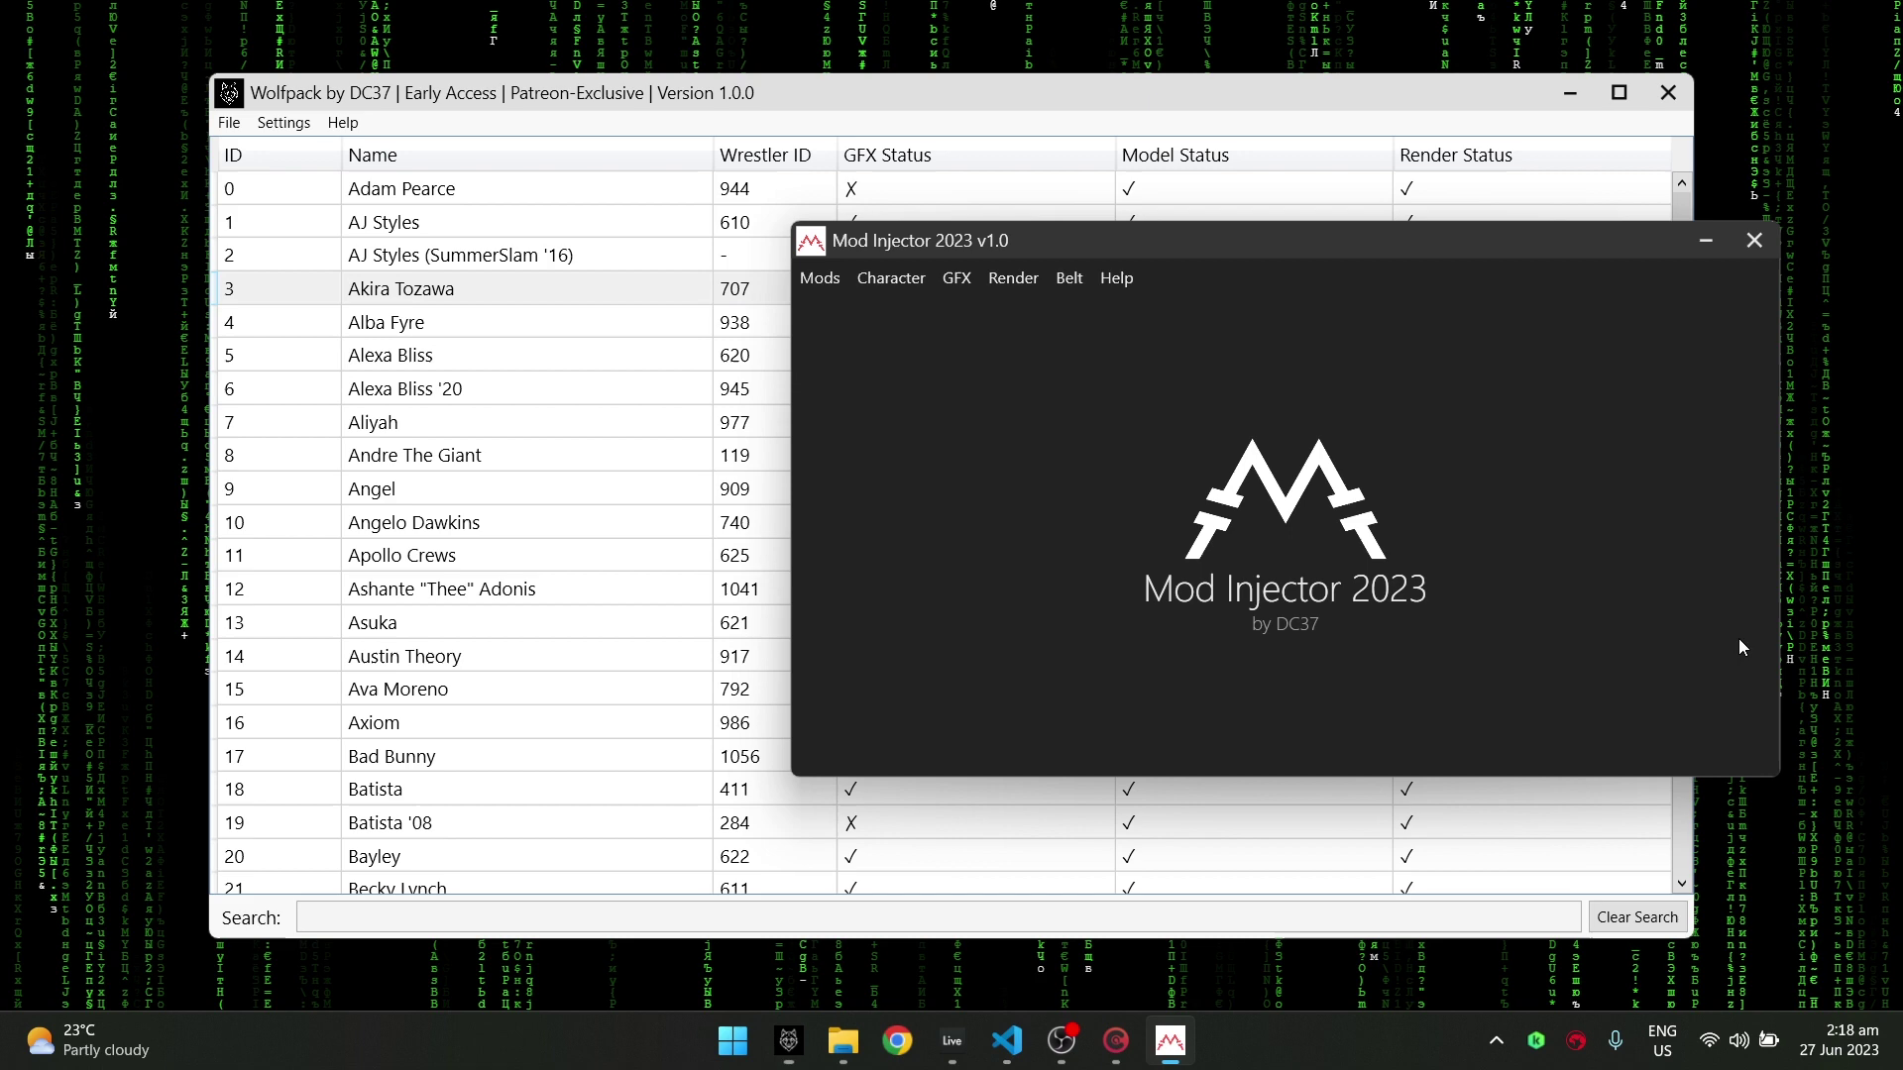
Step: Look over the Inject a GFX Mod form and its GFX Slot list, then return to the main menu
{"action": "left_click", "coordinate": [957, 280]}
{"action": "left_click", "coordinate": [852, 305]}
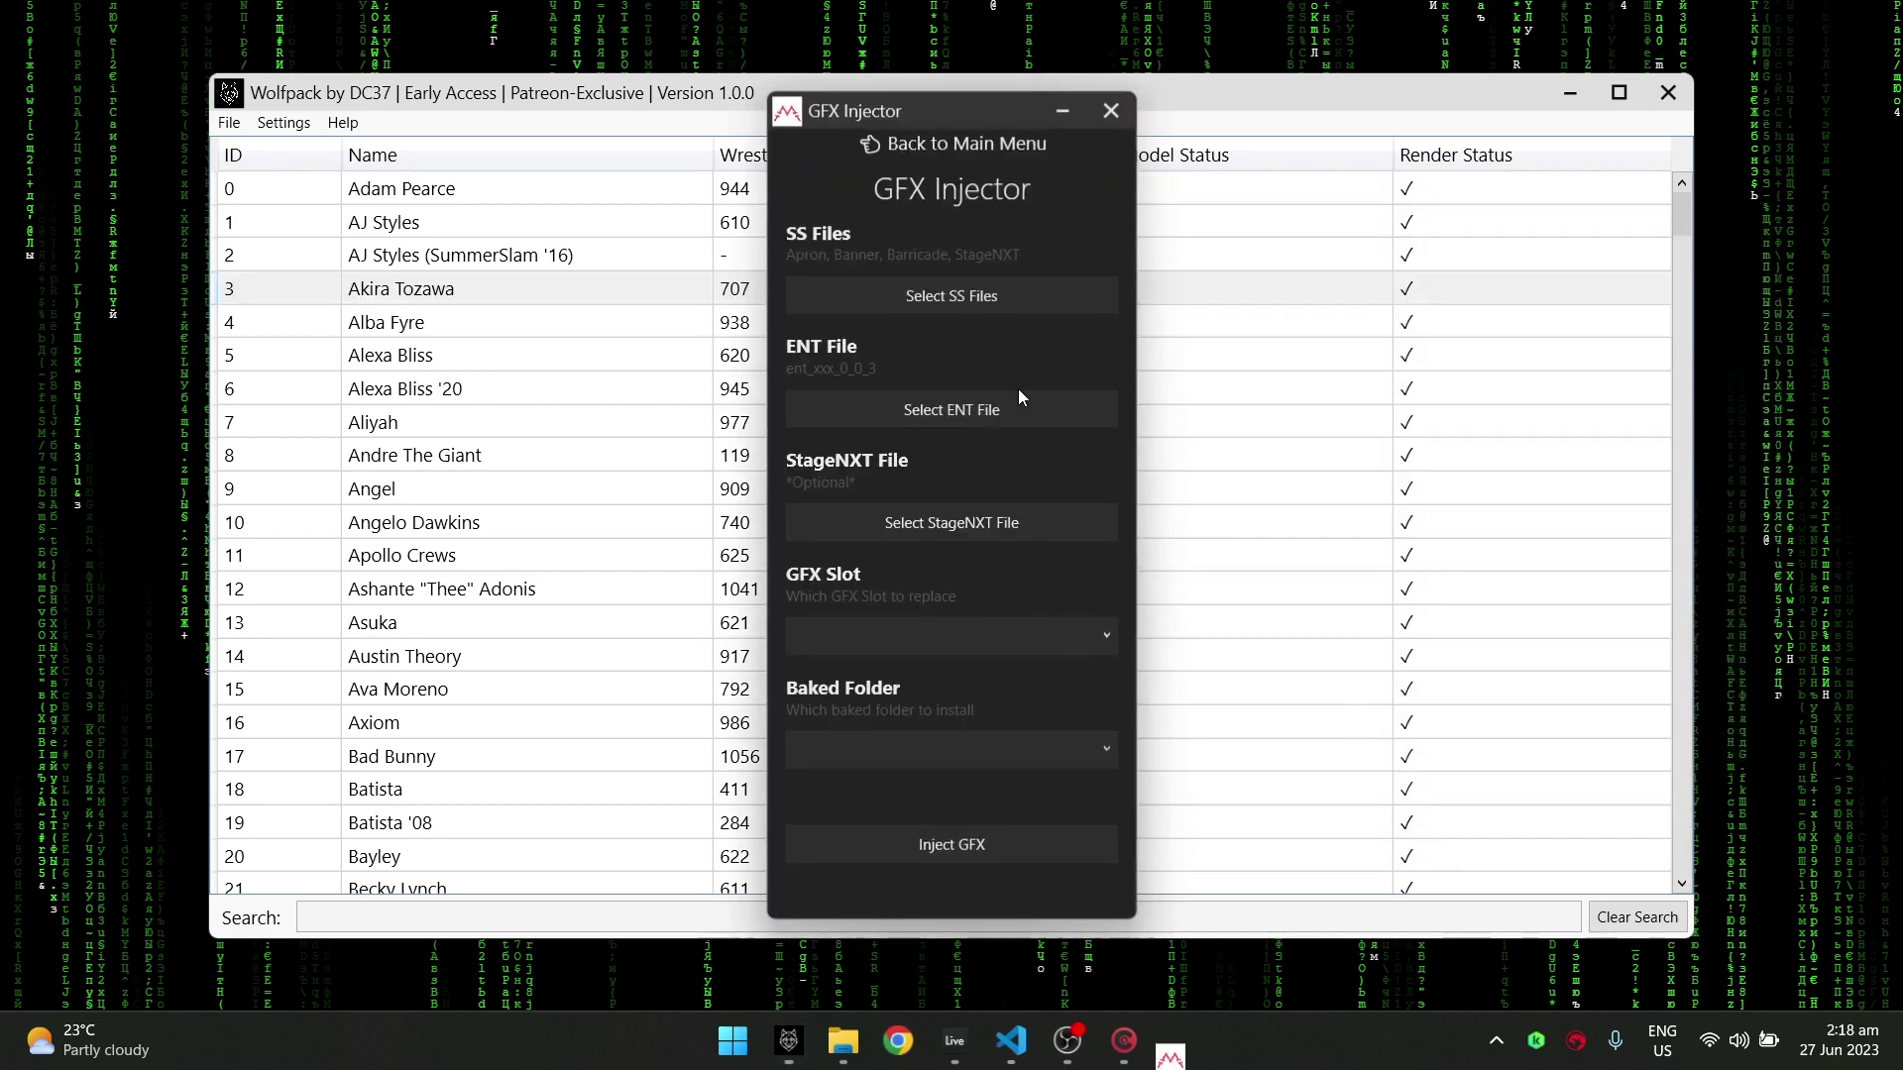
{"action": "left_click", "coordinate": [874, 640]}
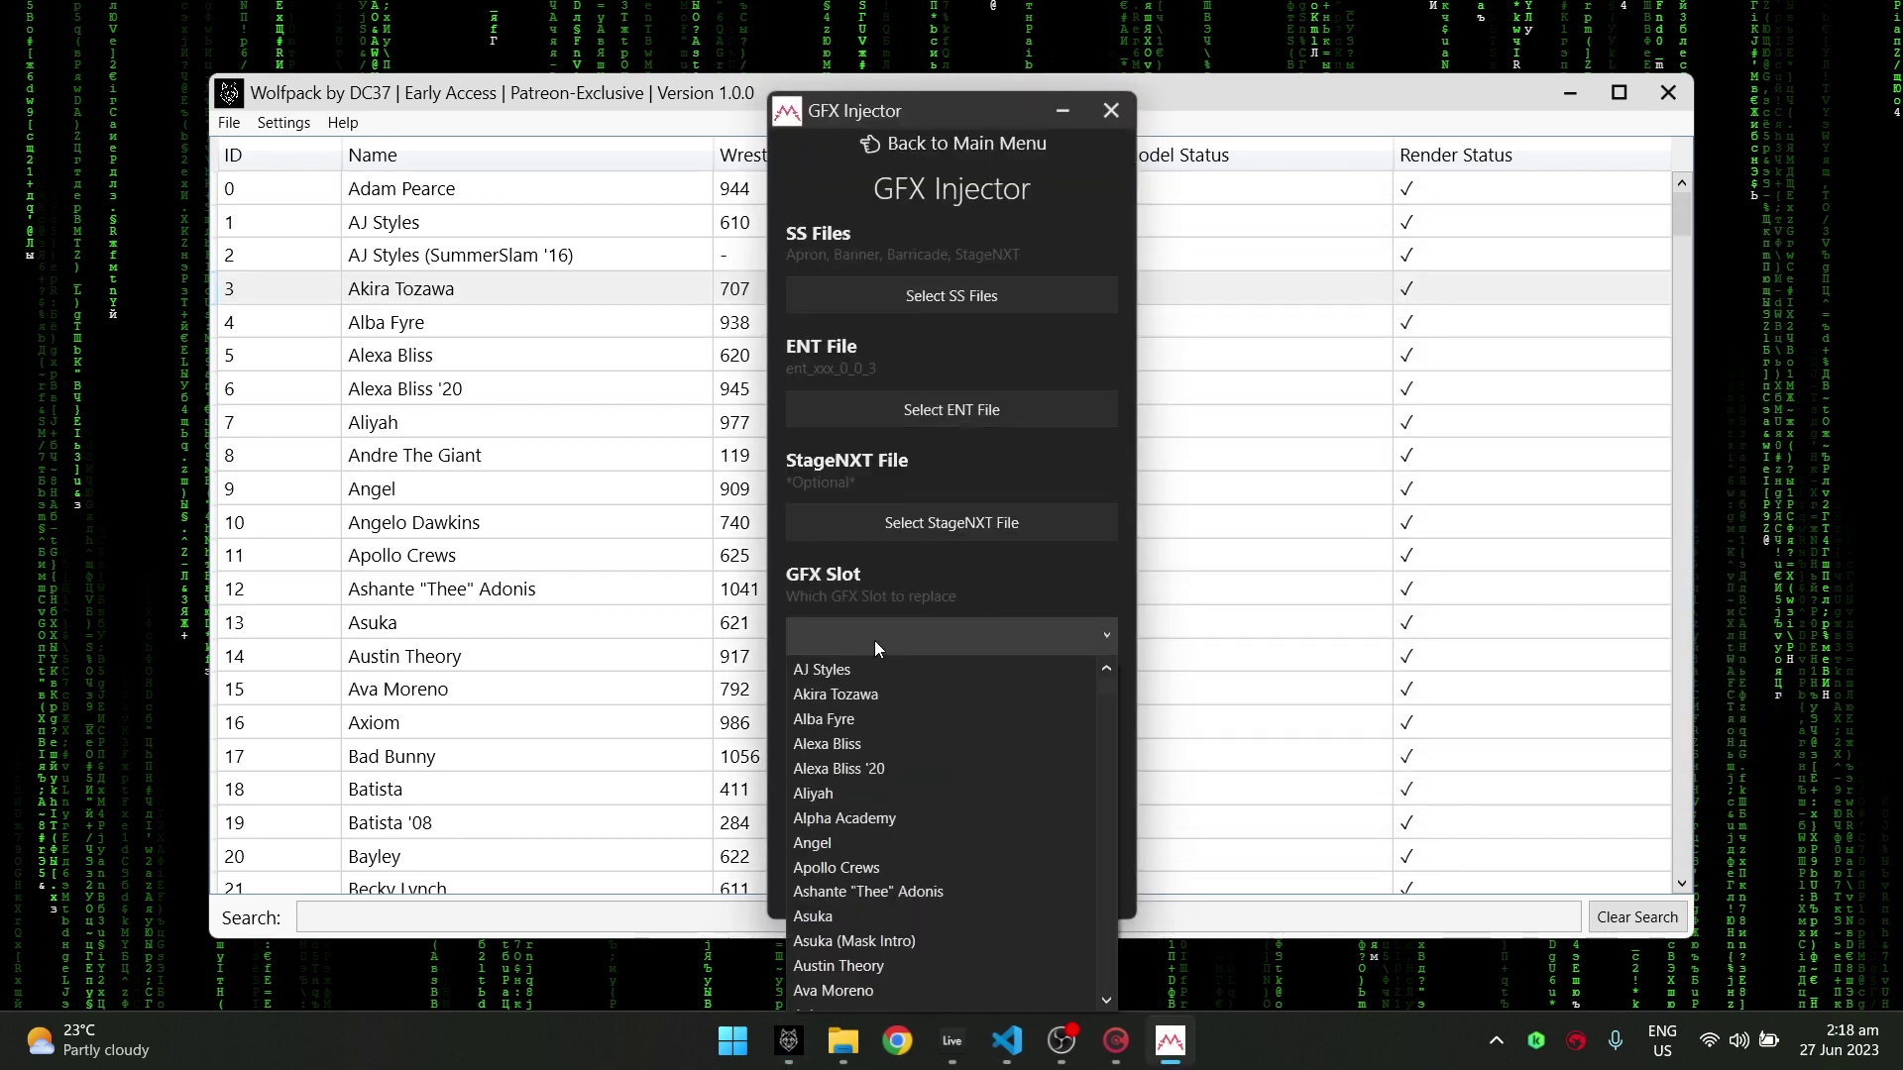
{"action": "left_click", "coordinate": [960, 141]}
{"action": "left_click", "coordinate": [960, 141]}
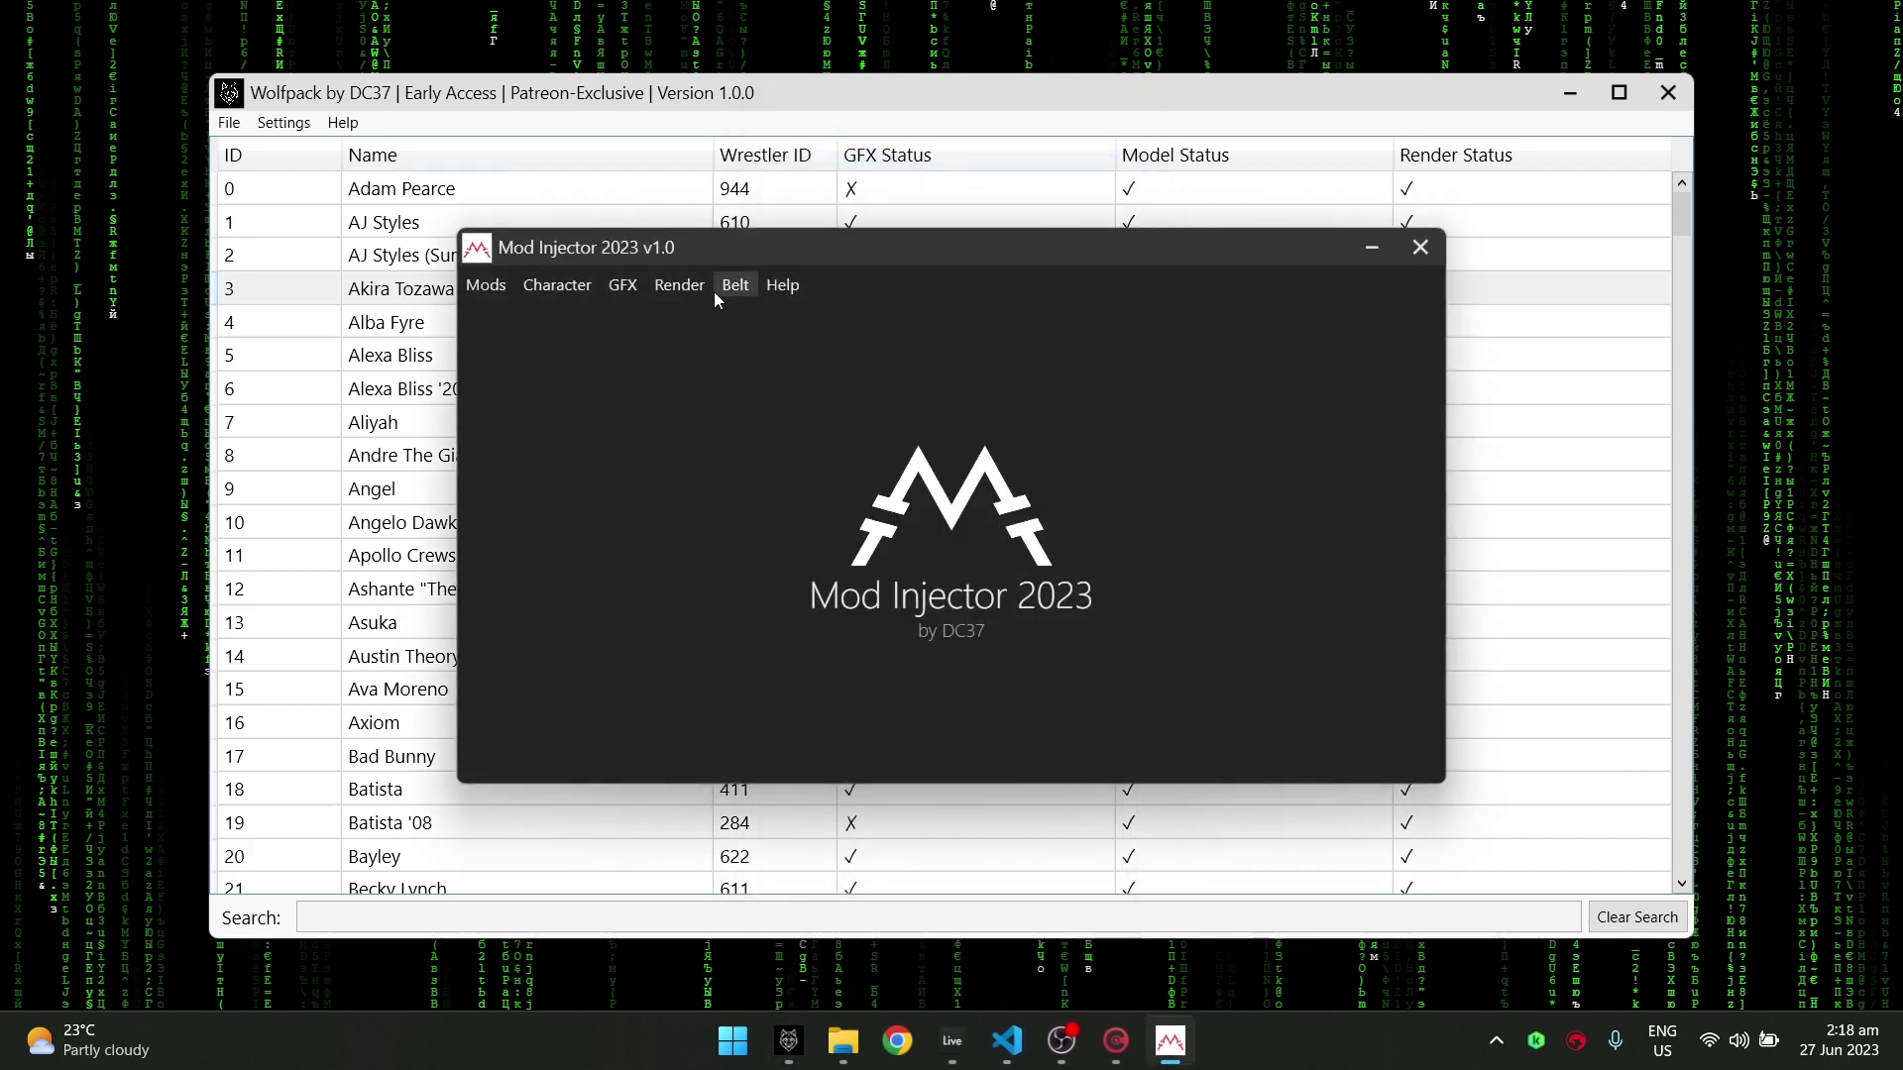
Step: Look over the Inject a Render Mod form, then bring the Wolfpack wrestler list forward
{"action": "left_click", "coordinate": [679, 287]}
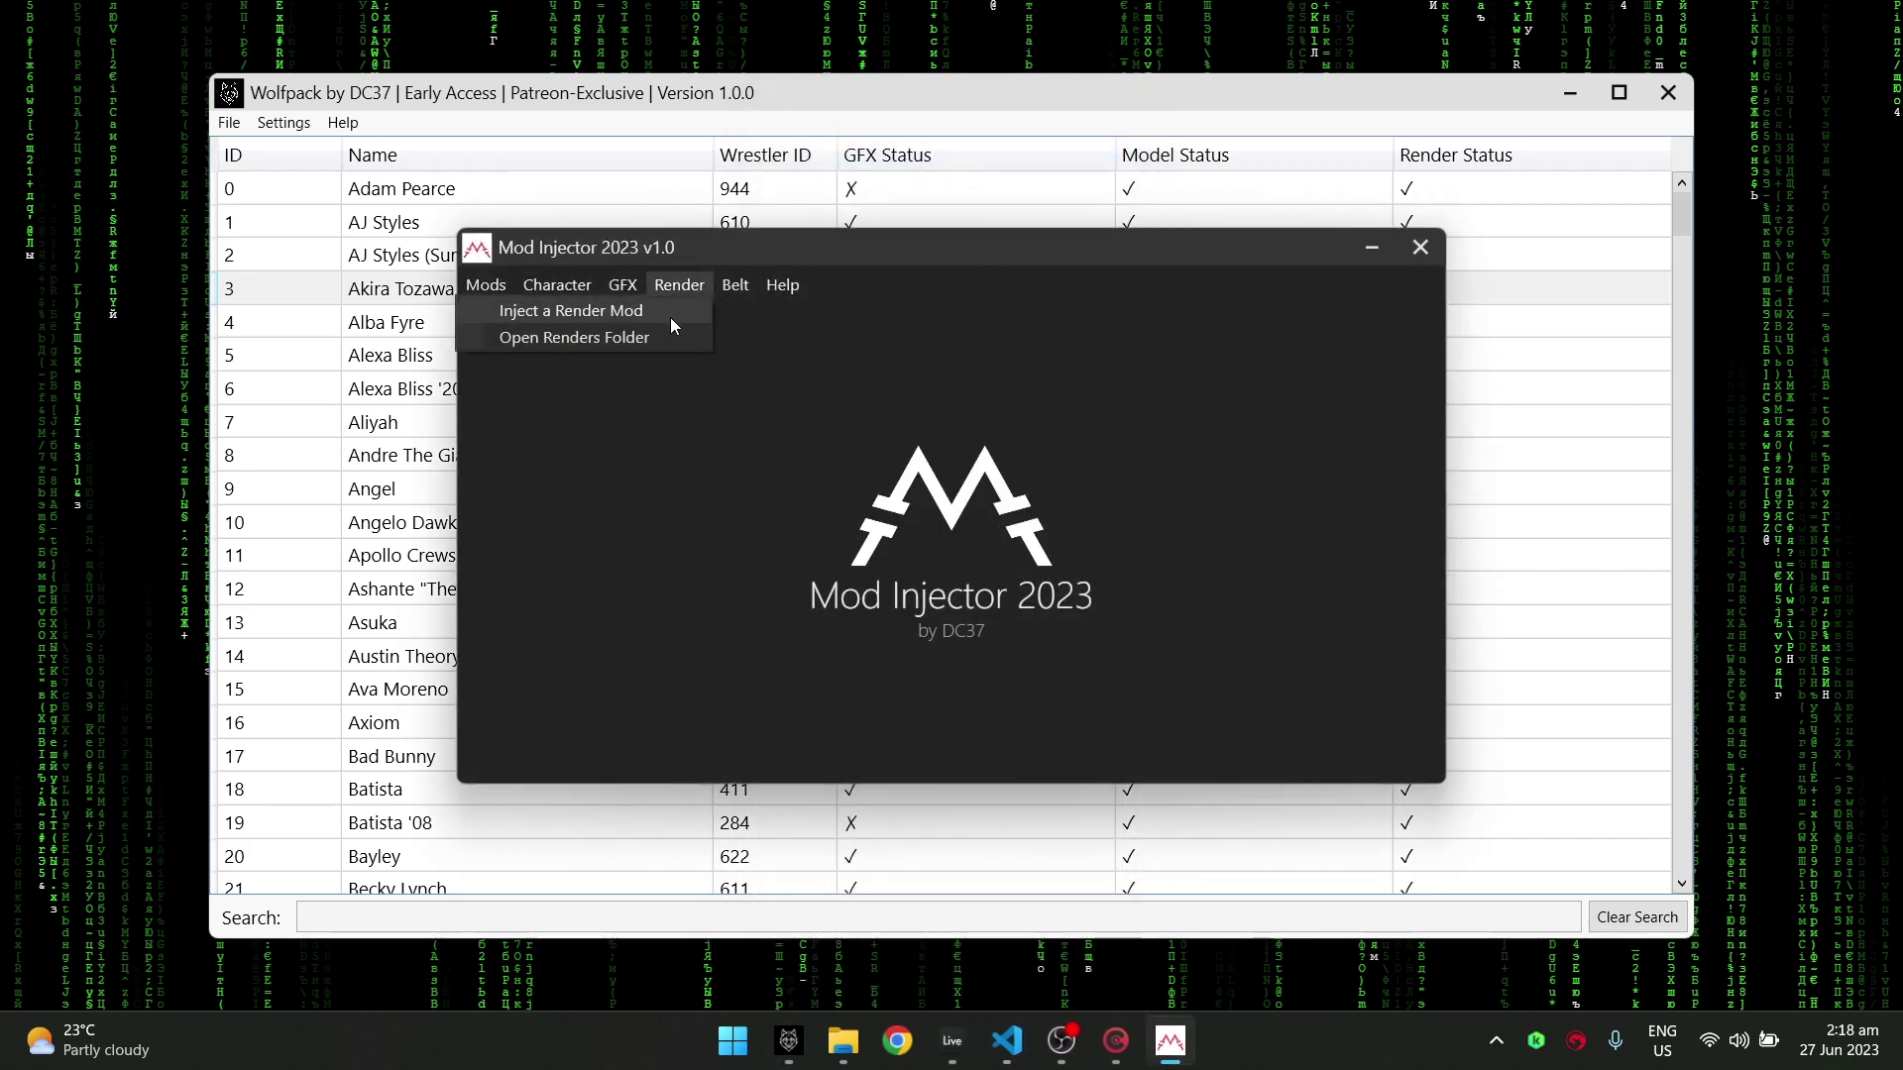
{"action": "left_click", "coordinate": [831, 436]}
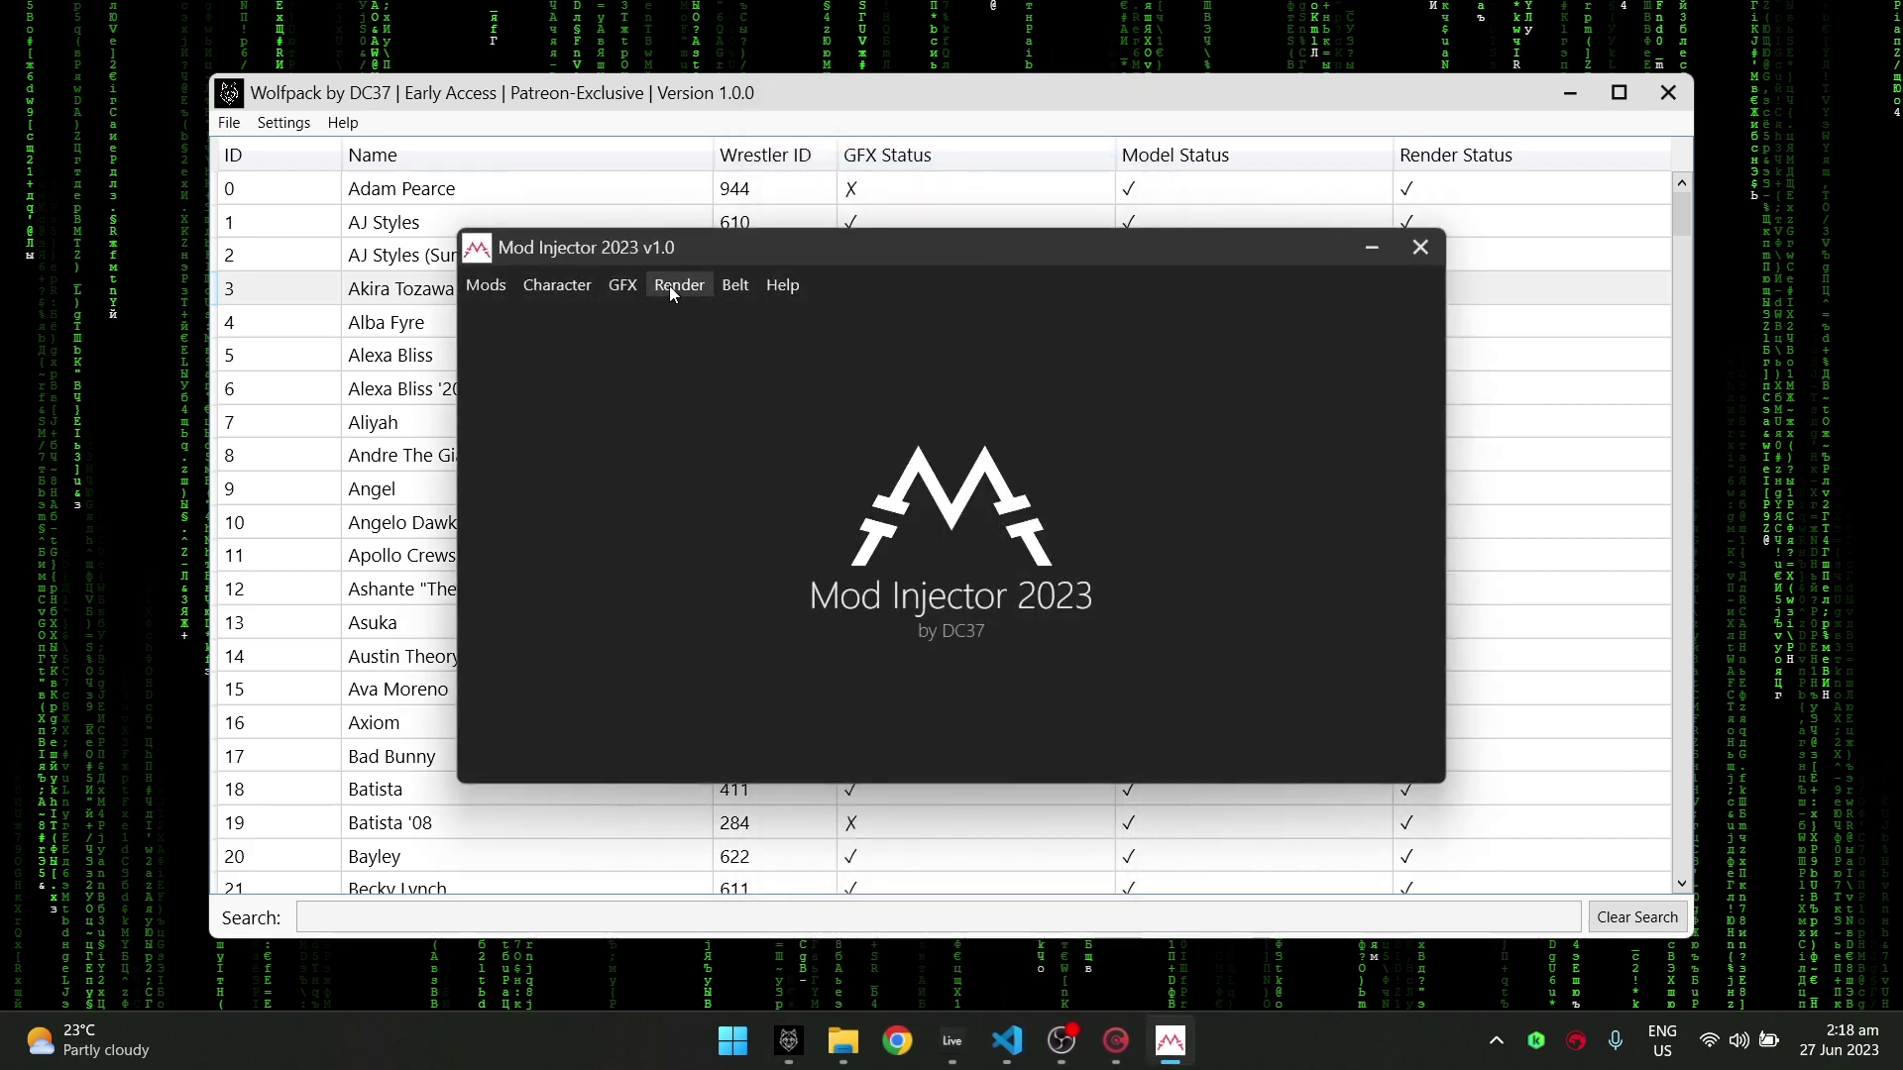
{"action": "left_click", "coordinate": [680, 286]}
{"action": "left_click", "coordinate": [639, 315]}
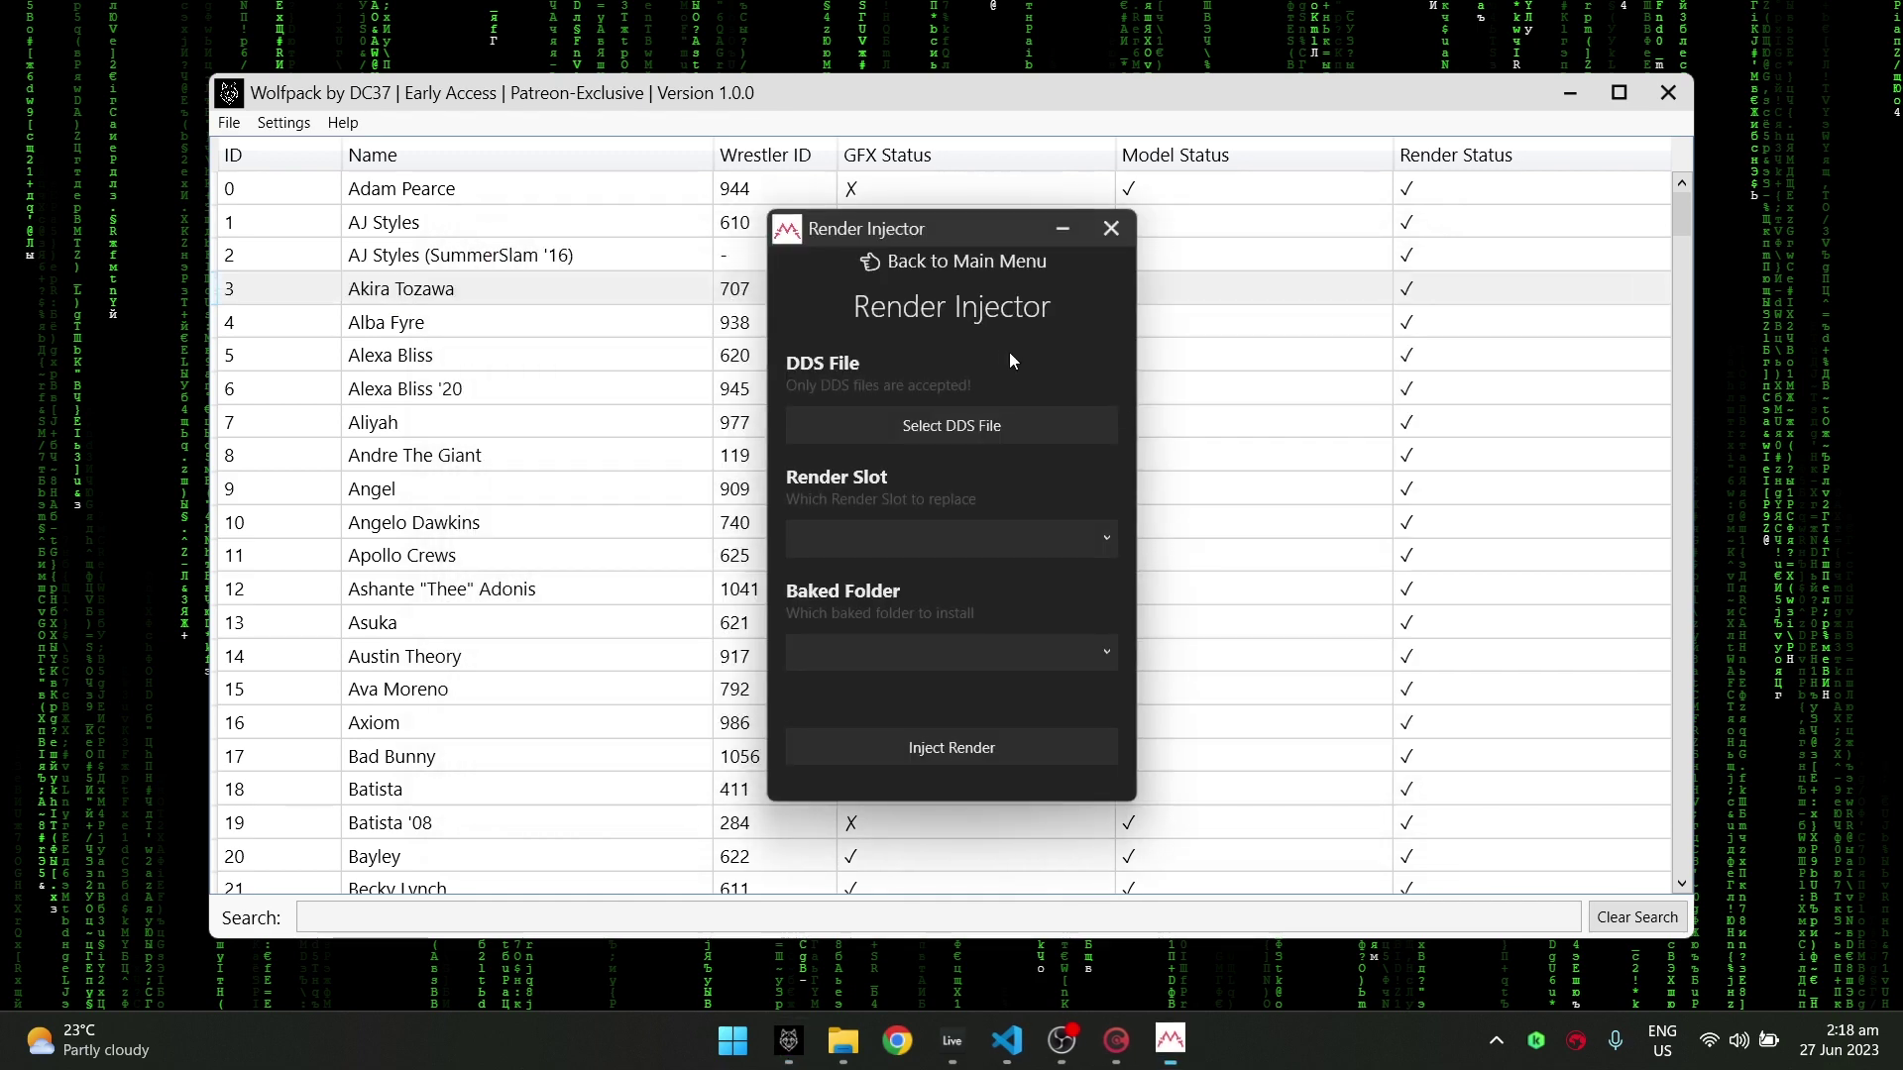
{"action": "left_click", "coordinate": [957, 260]}
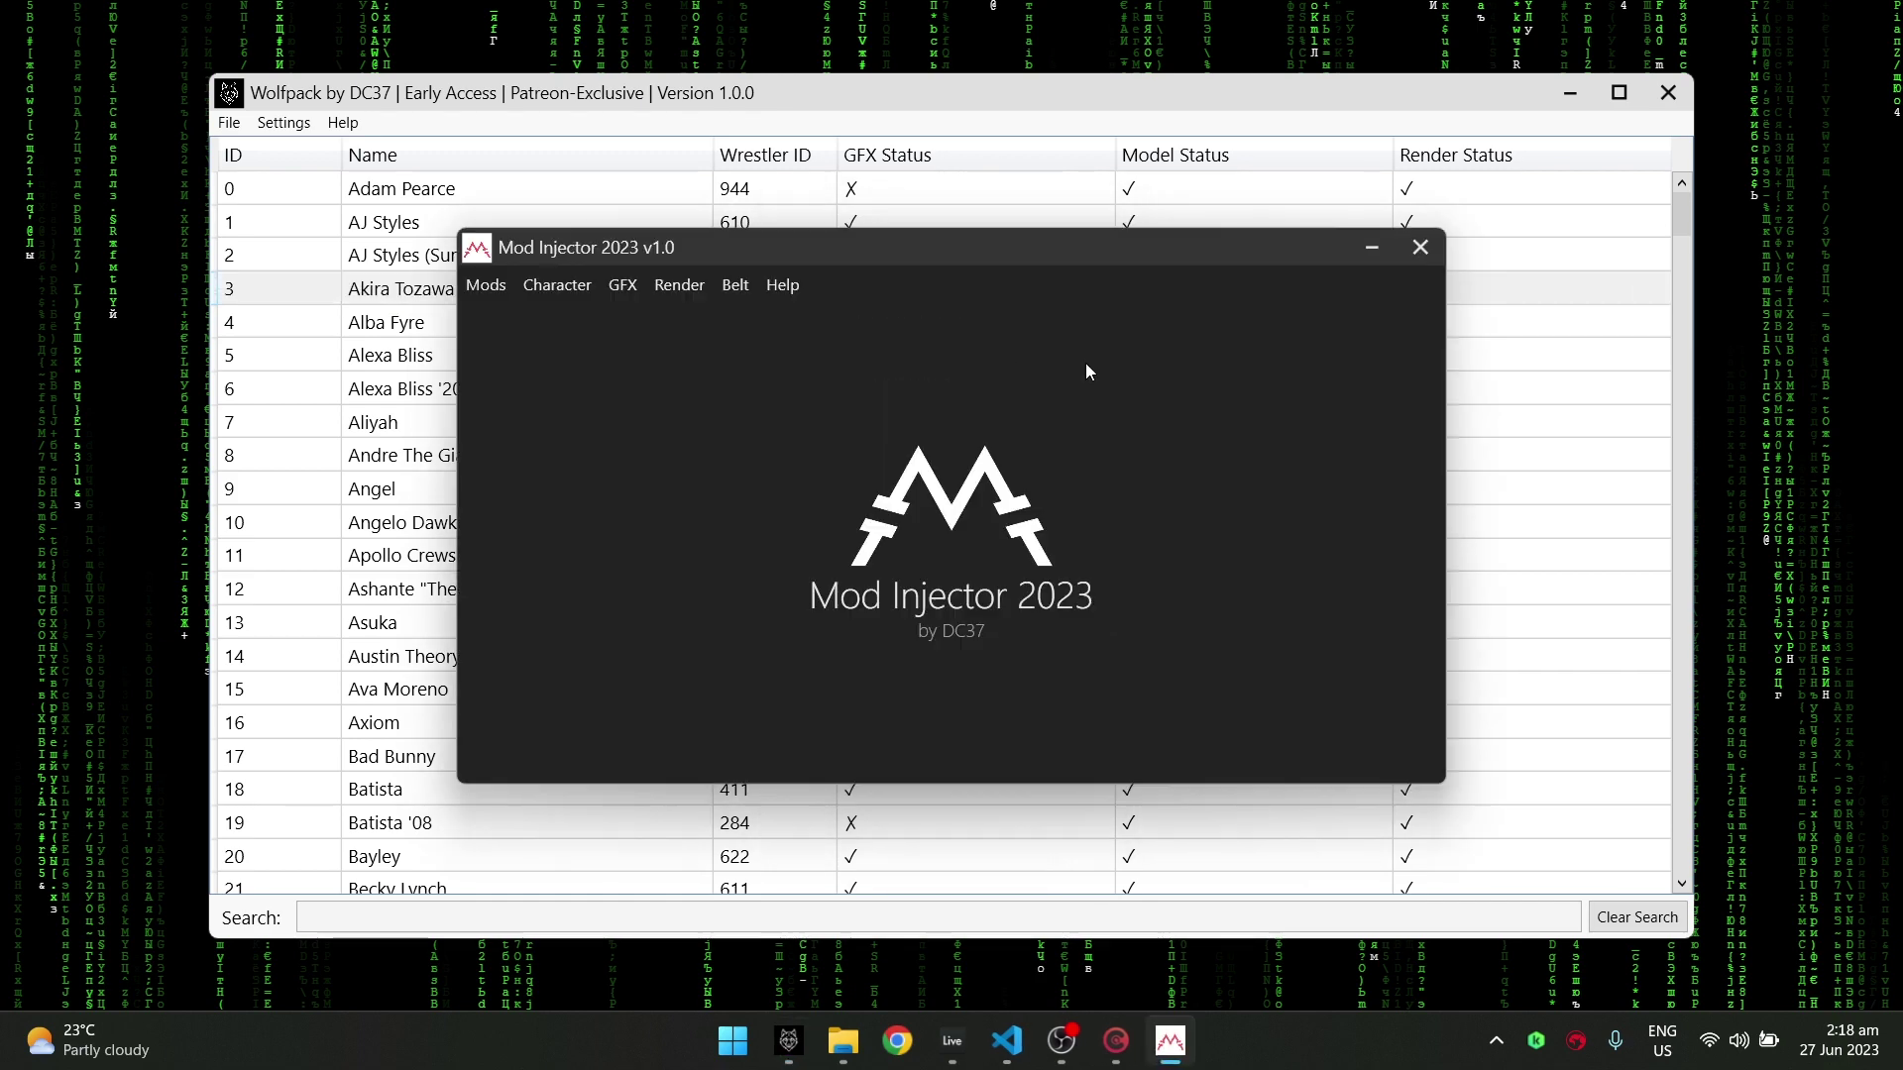
{"action": "left_click", "coordinate": [1447, 426]}
{"action": "scroll", "coordinate": [1053, 518], "scroll_direction": "down", "scroll_amount": 8}
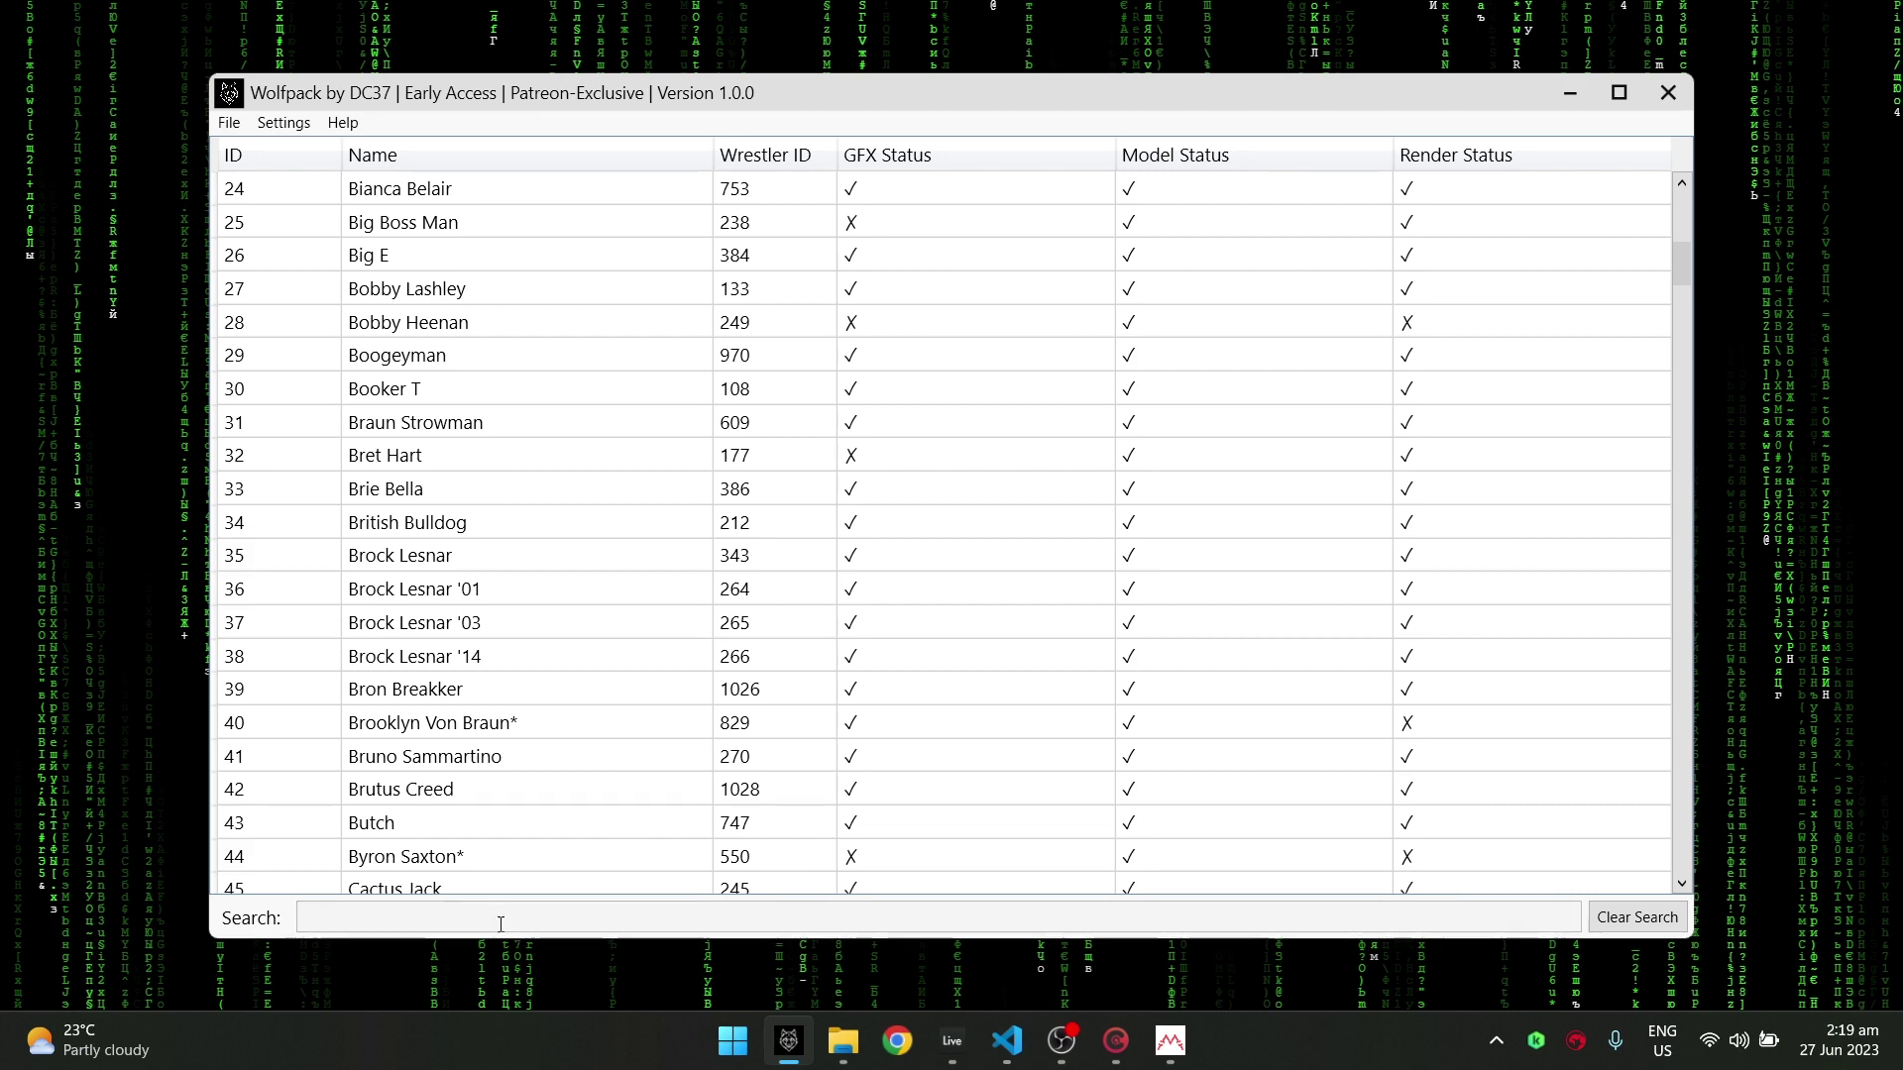
Step: Search for 'ROMAN', check the Roman Reigns and Roman Reigns (SummerSlam '21) slots, then clear the search
{"action": "left_click", "coordinate": [634, 918]}
{"action": "type", "text": "ROMAN"}
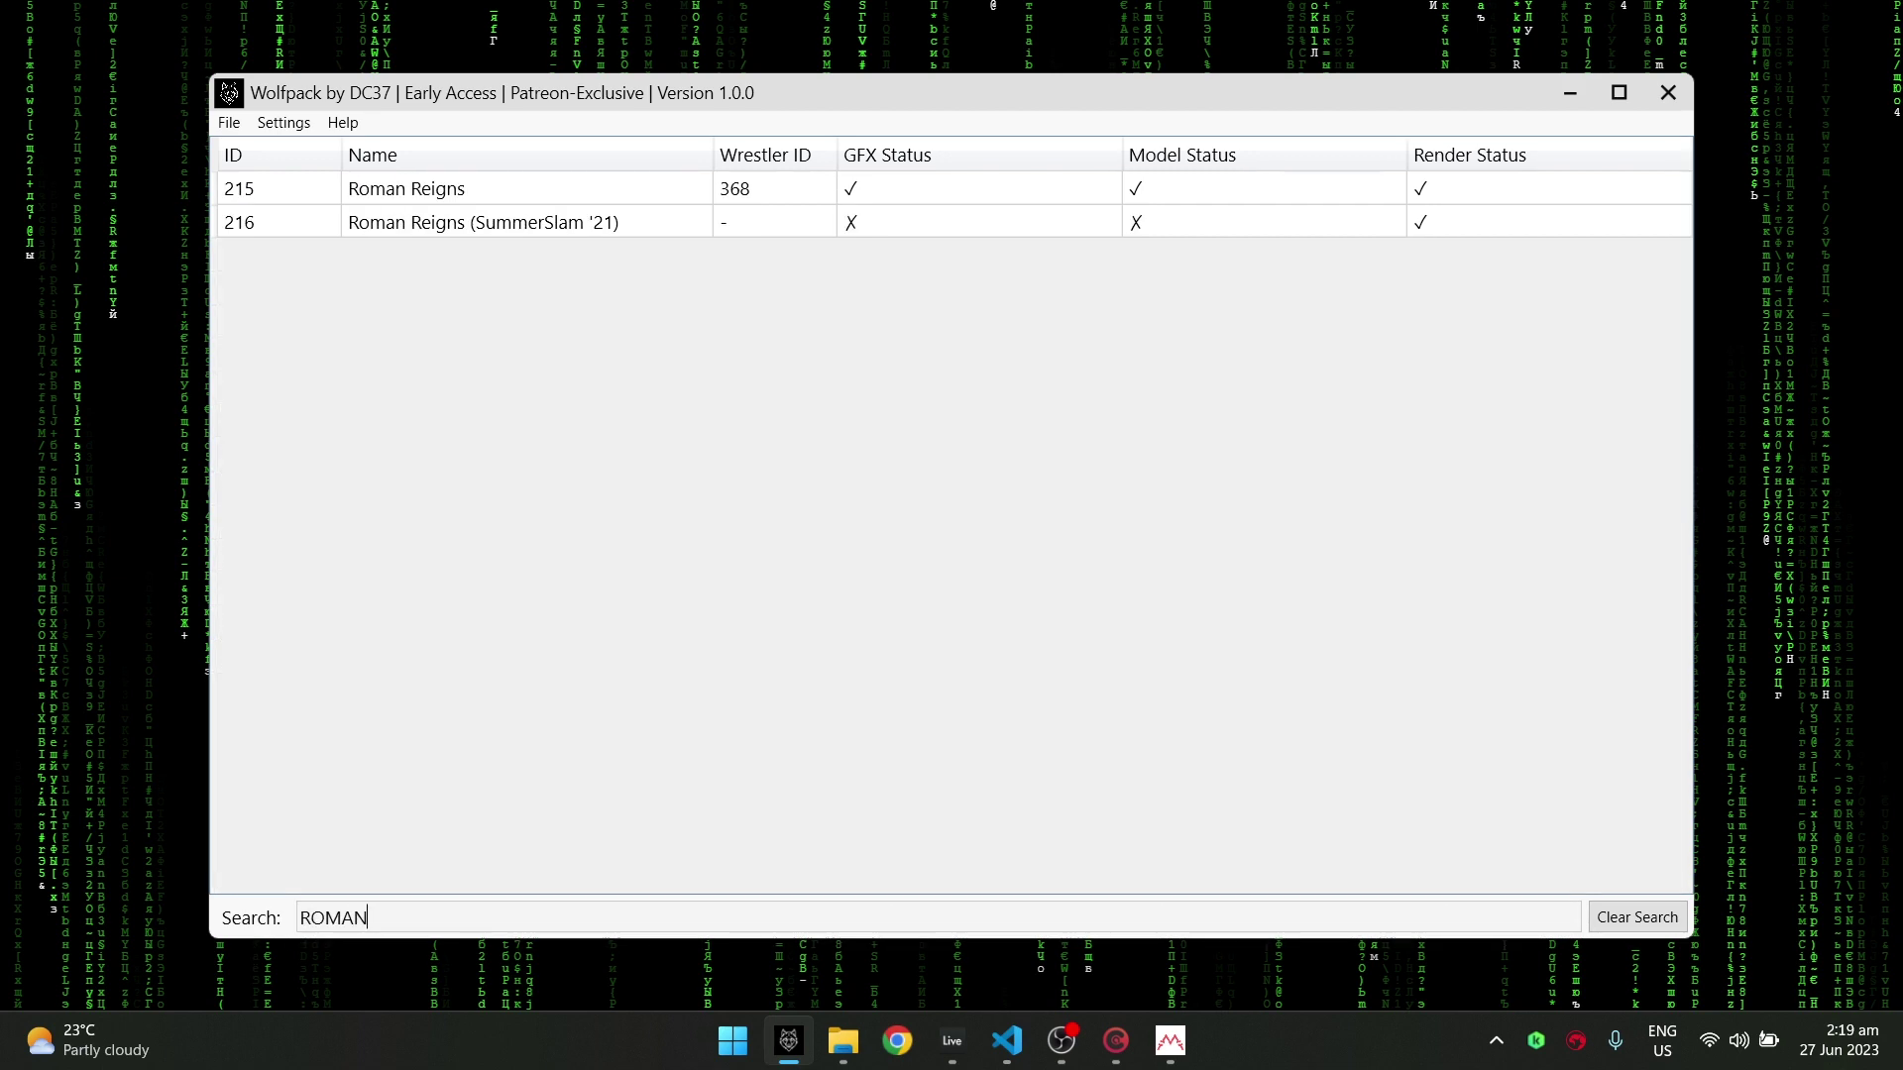
{"action": "key", "text": "Caps_Lock"}
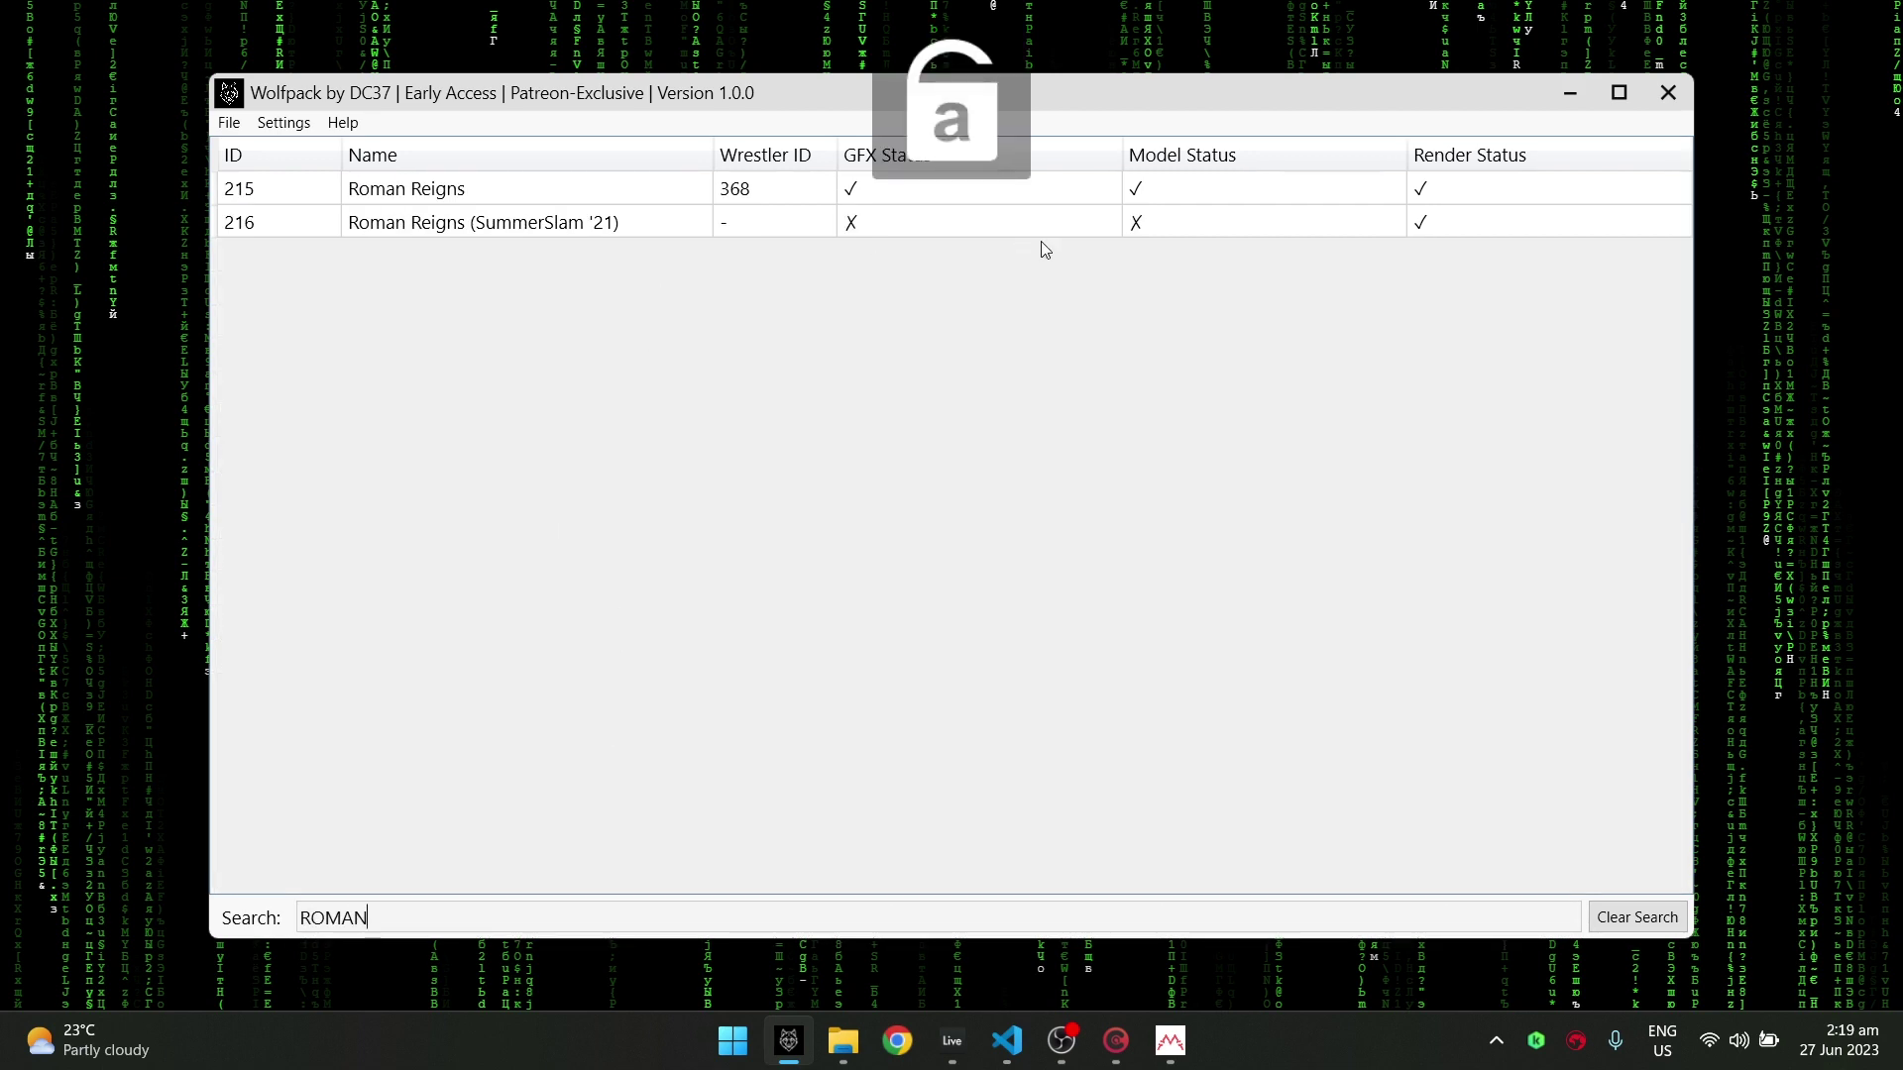
{"action": "left_click", "coordinate": [509, 191]}
{"action": "left_click", "coordinate": [409, 220]}
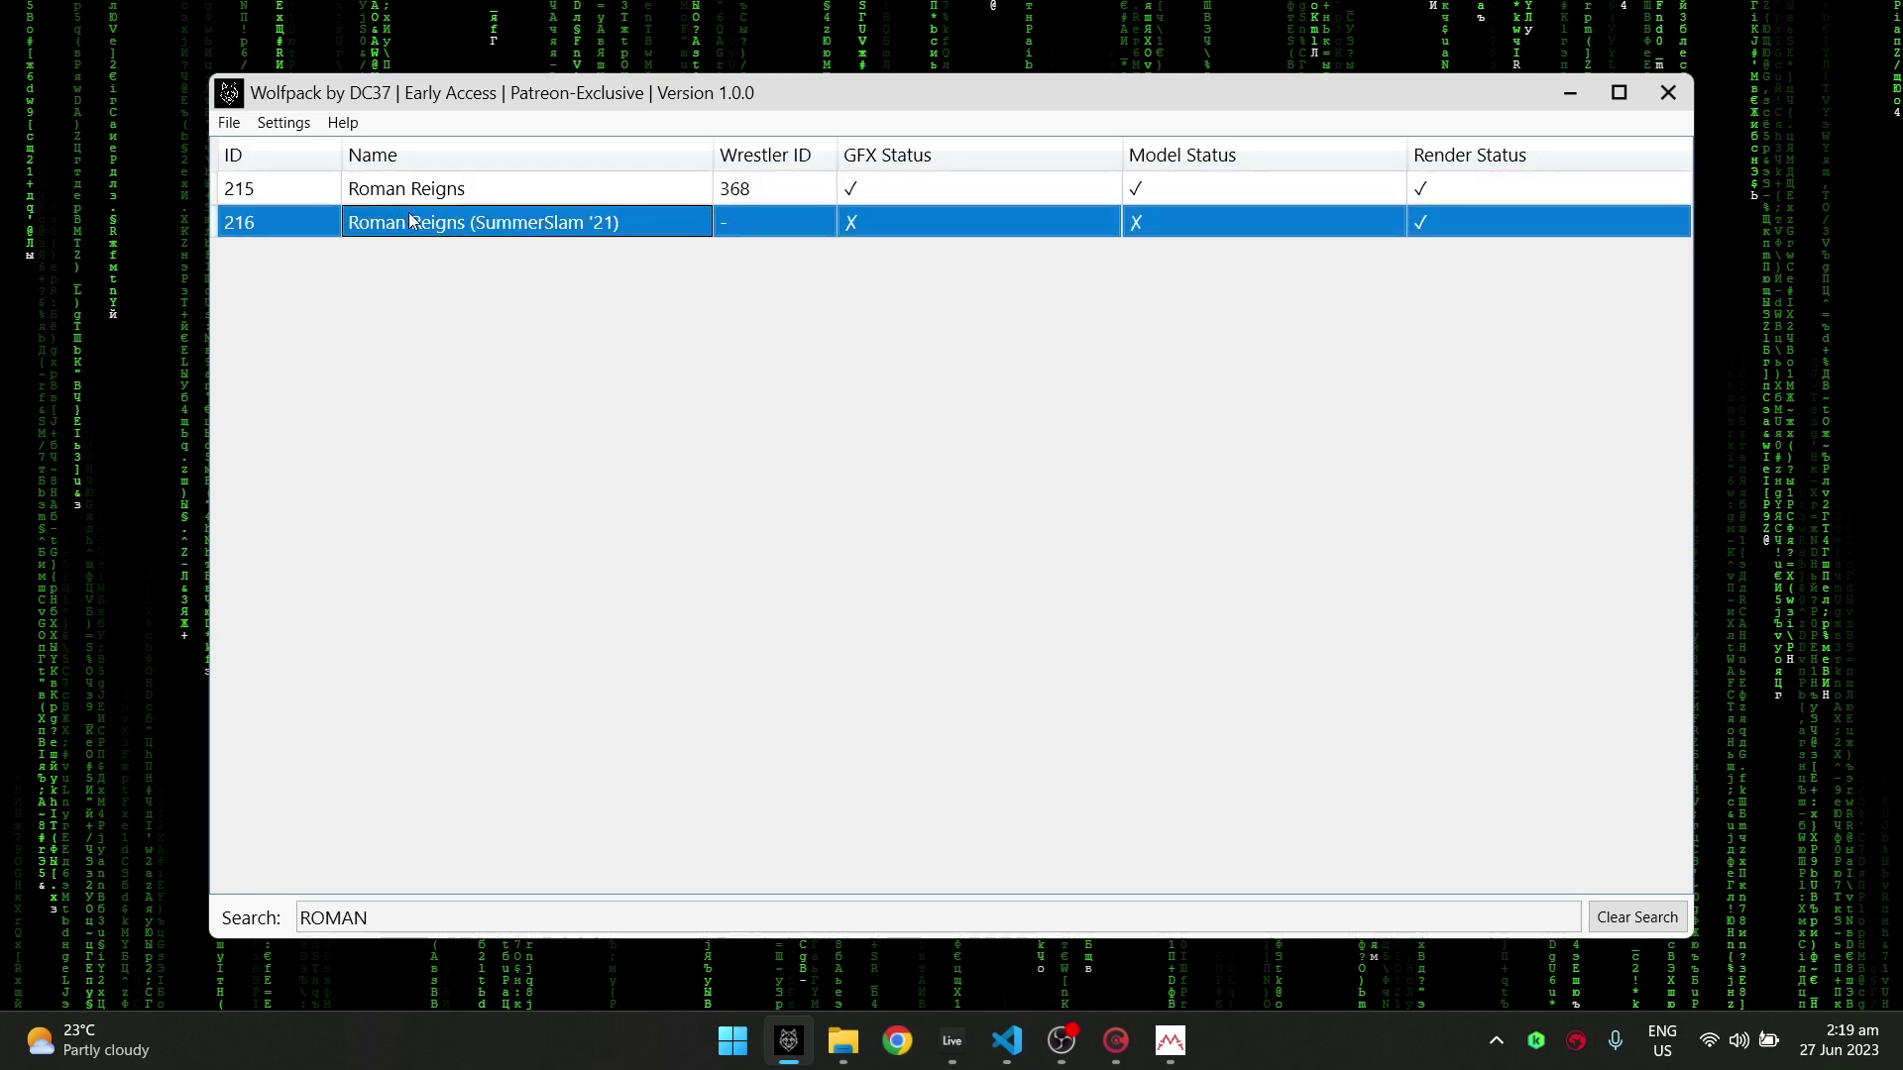
{"action": "left_click", "coordinate": [1637, 917]}
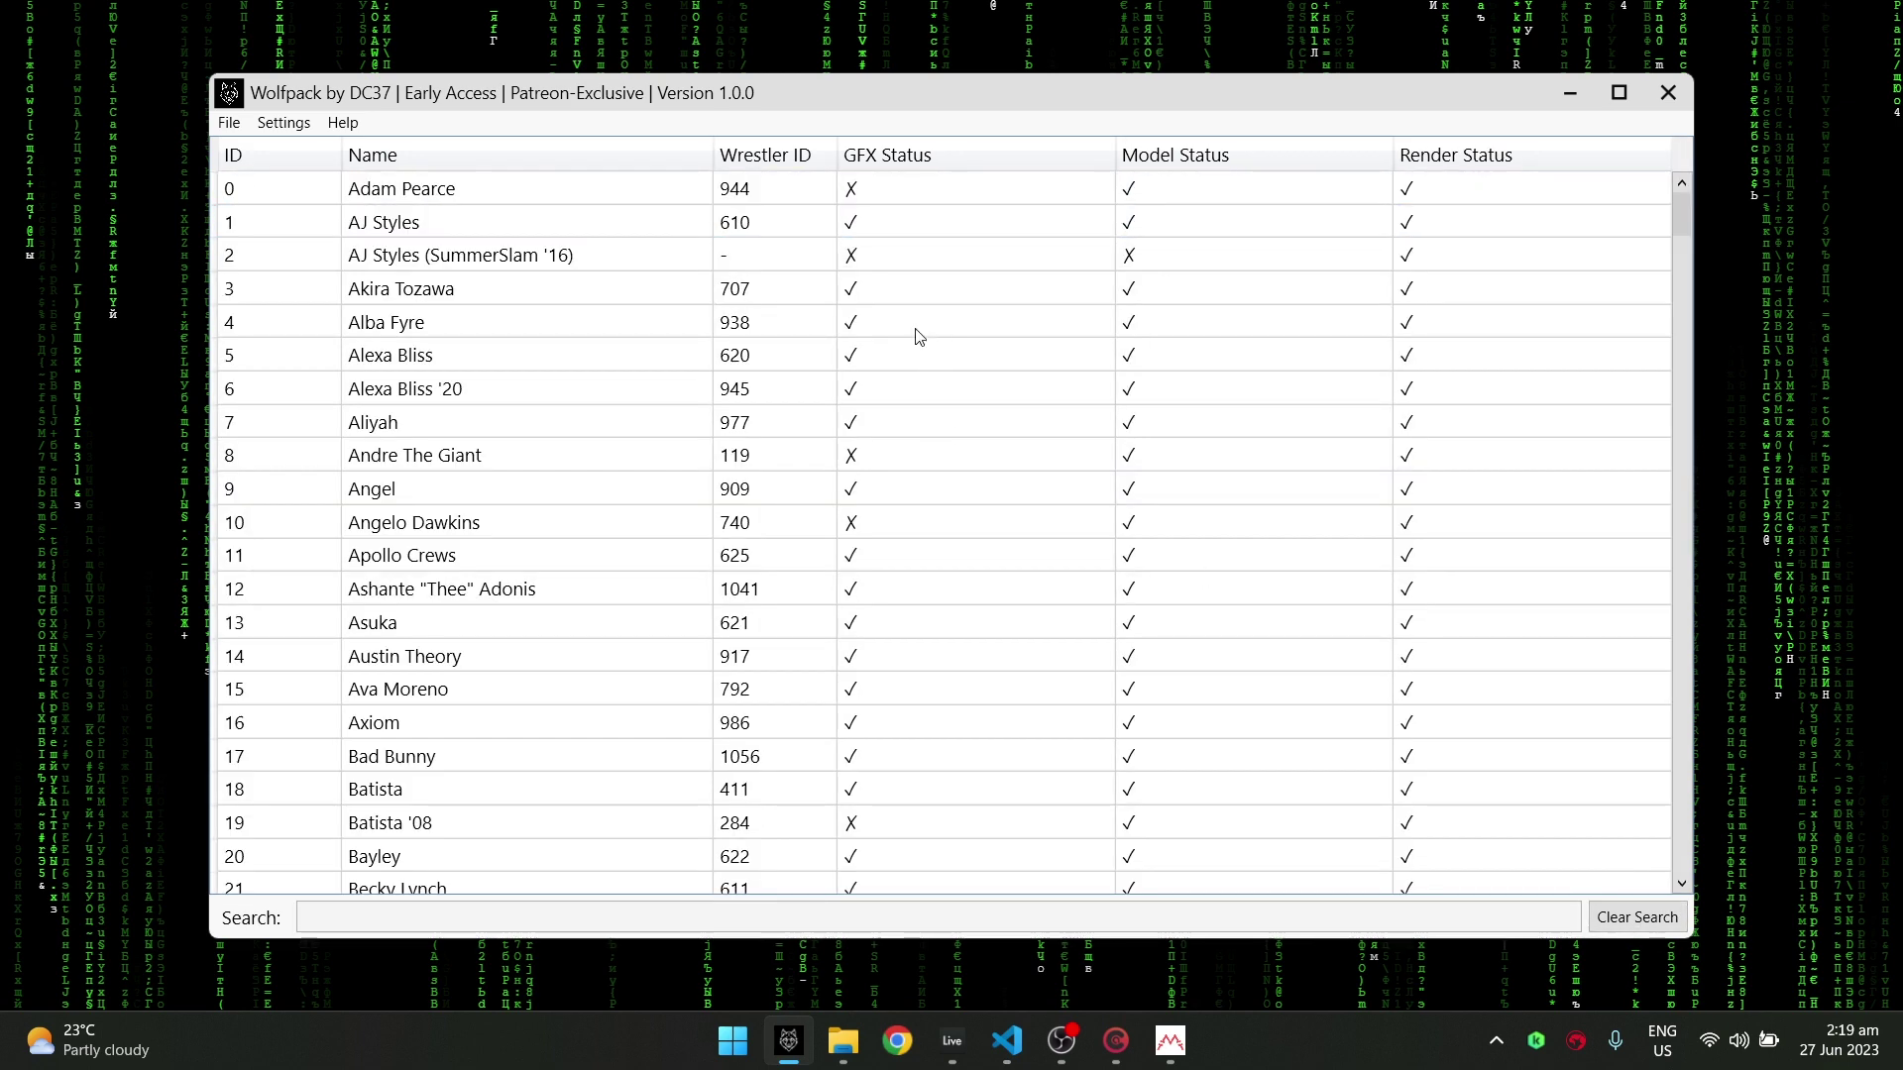
Step: Compare the AJ Styles (SummerSlam '16) and Alba Fyre entries, including AJ's missing model, then show the Data folder
{"action": "scroll", "coordinate": [842, 317], "scroll_direction": "down", "scroll_amount": 4}
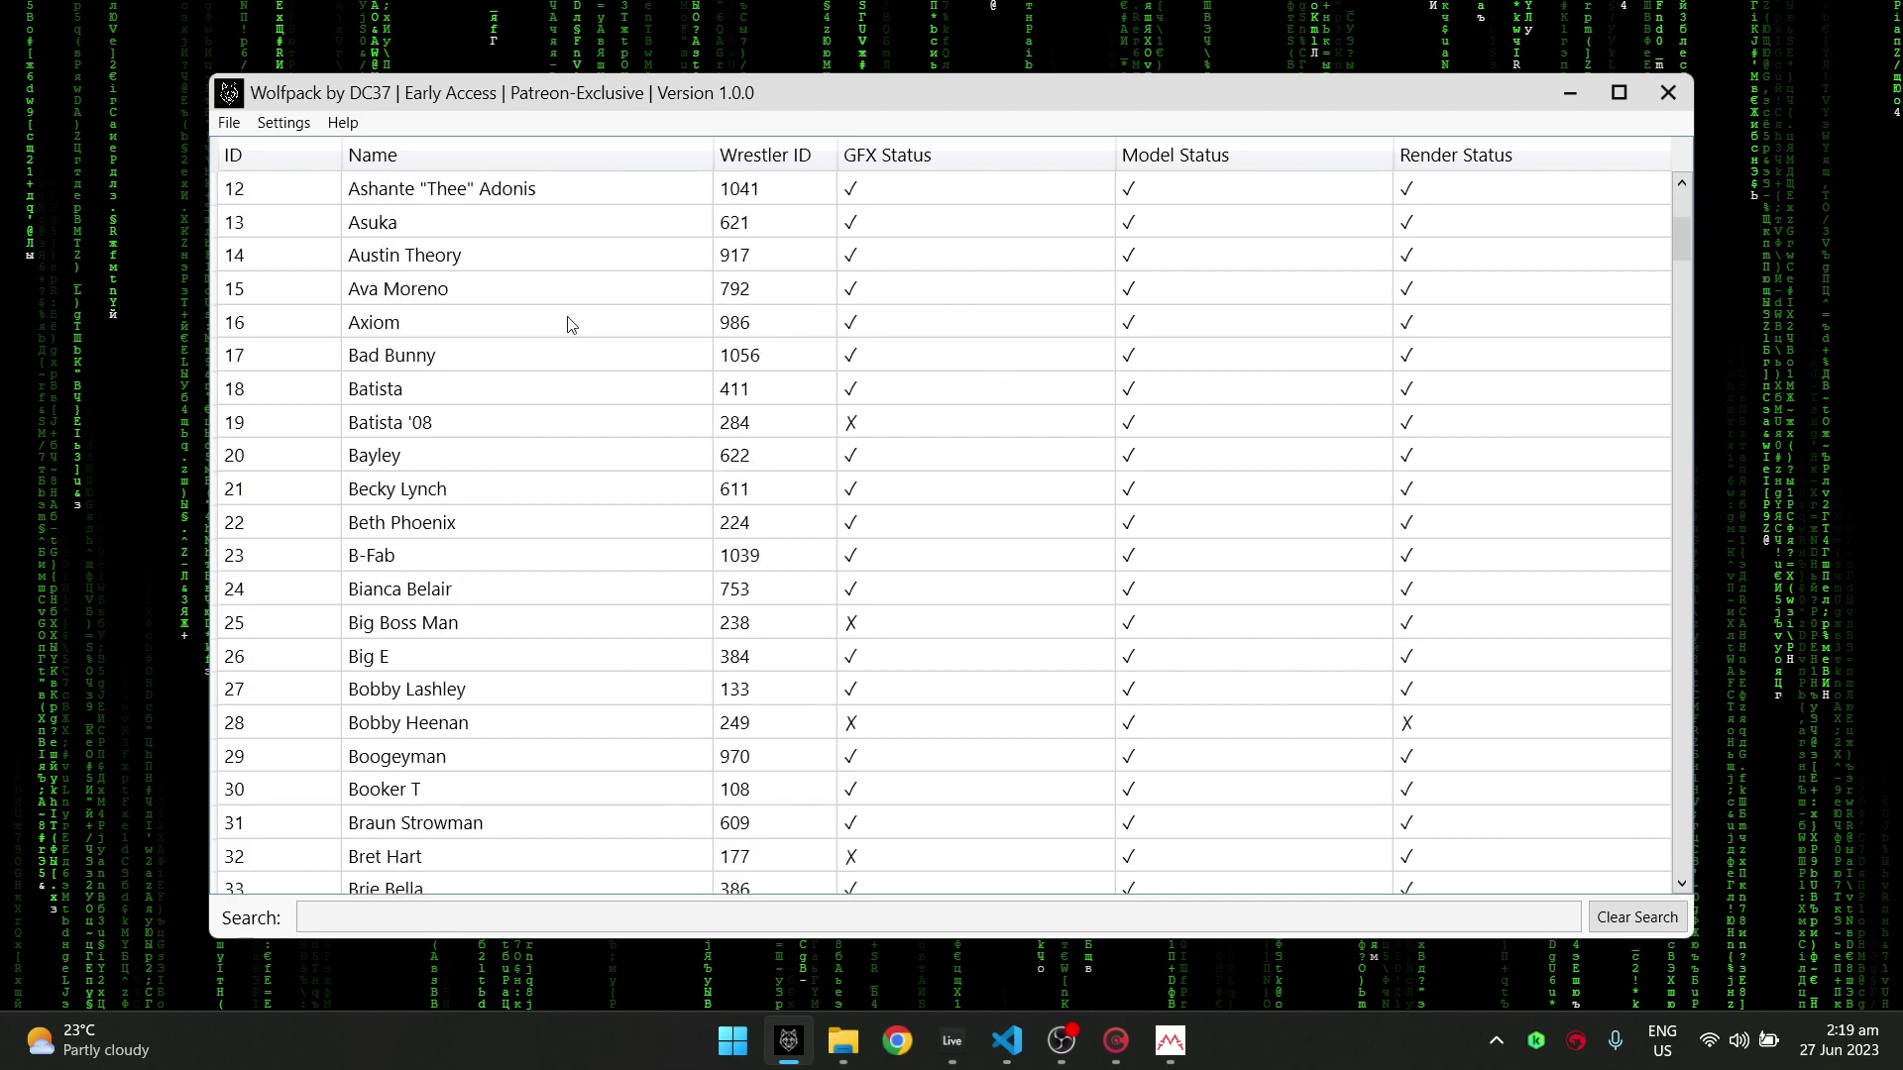
{"action": "scroll", "coordinate": [614, 416], "scroll_direction": "down", "scroll_amount": 15}
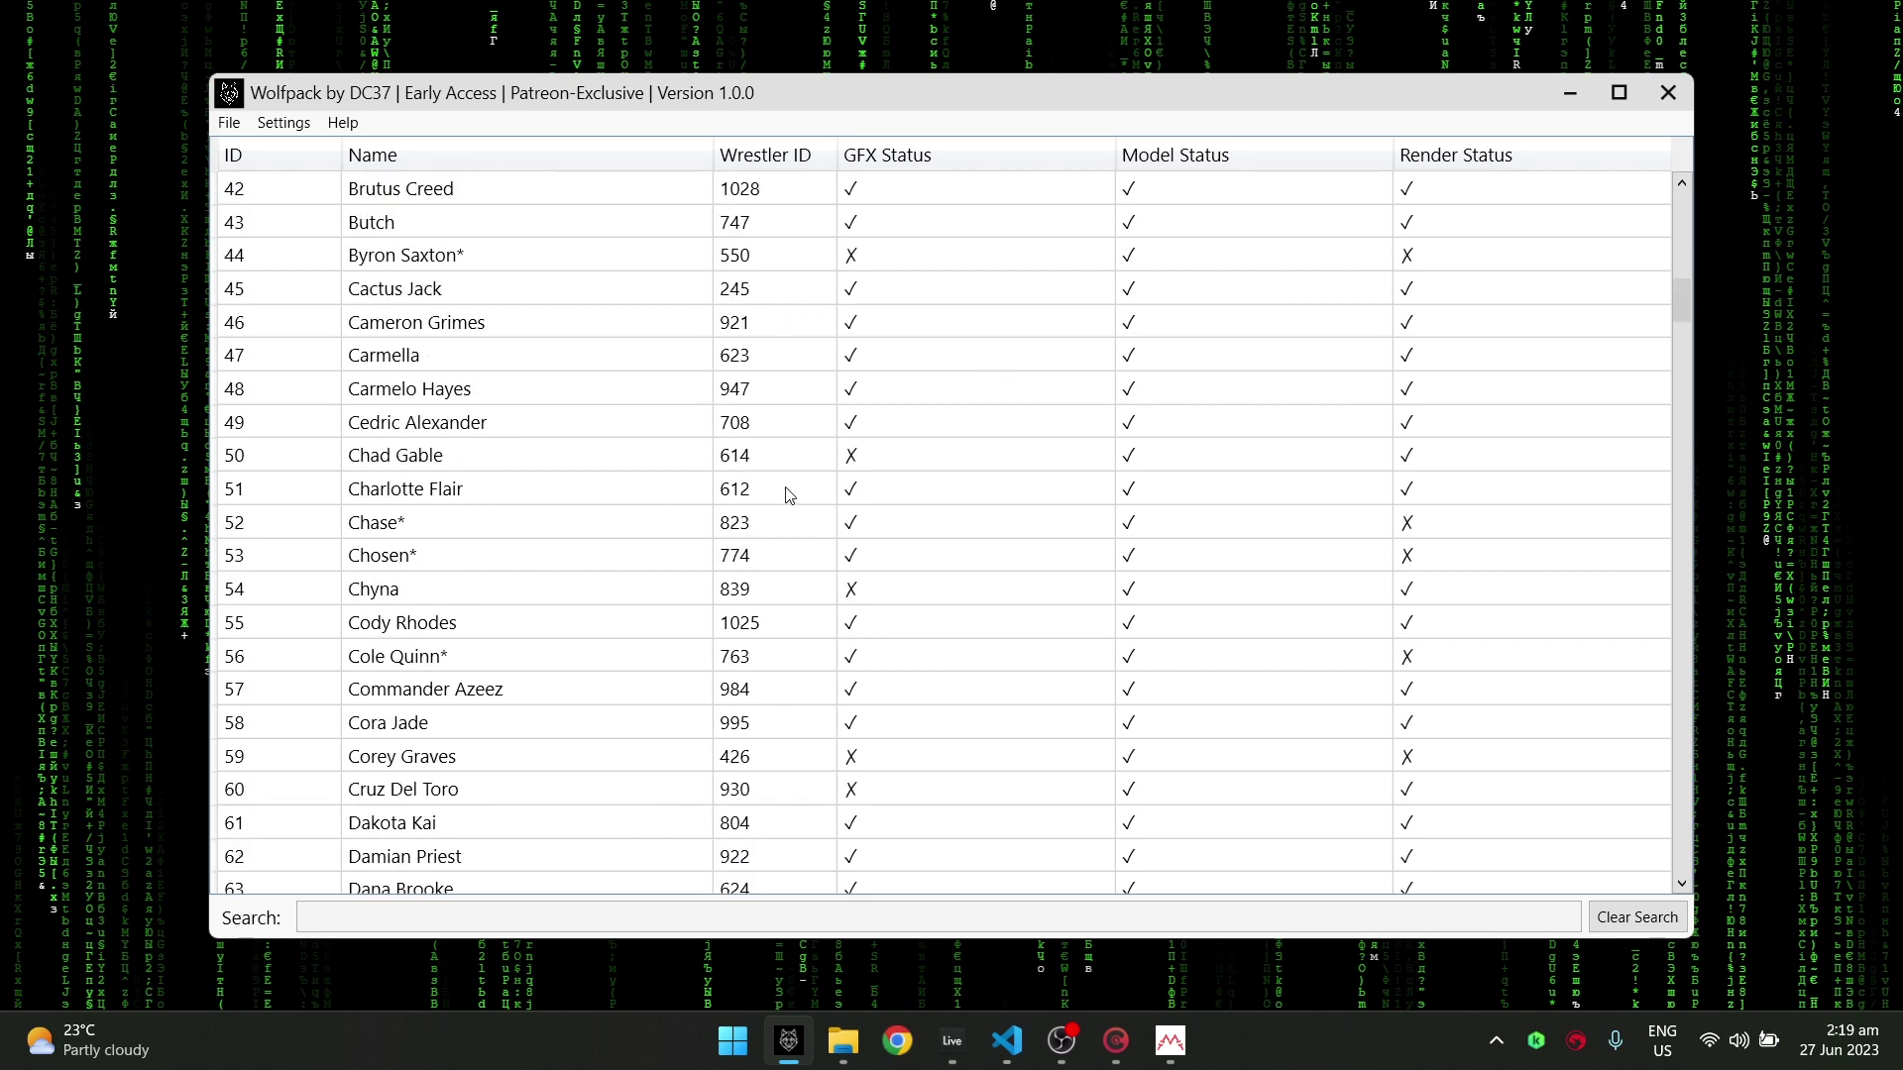
{"action": "scroll", "coordinate": [805, 479], "scroll_direction": "up", "scroll_amount": 19}
{"action": "left_click", "coordinate": [921, 260]}
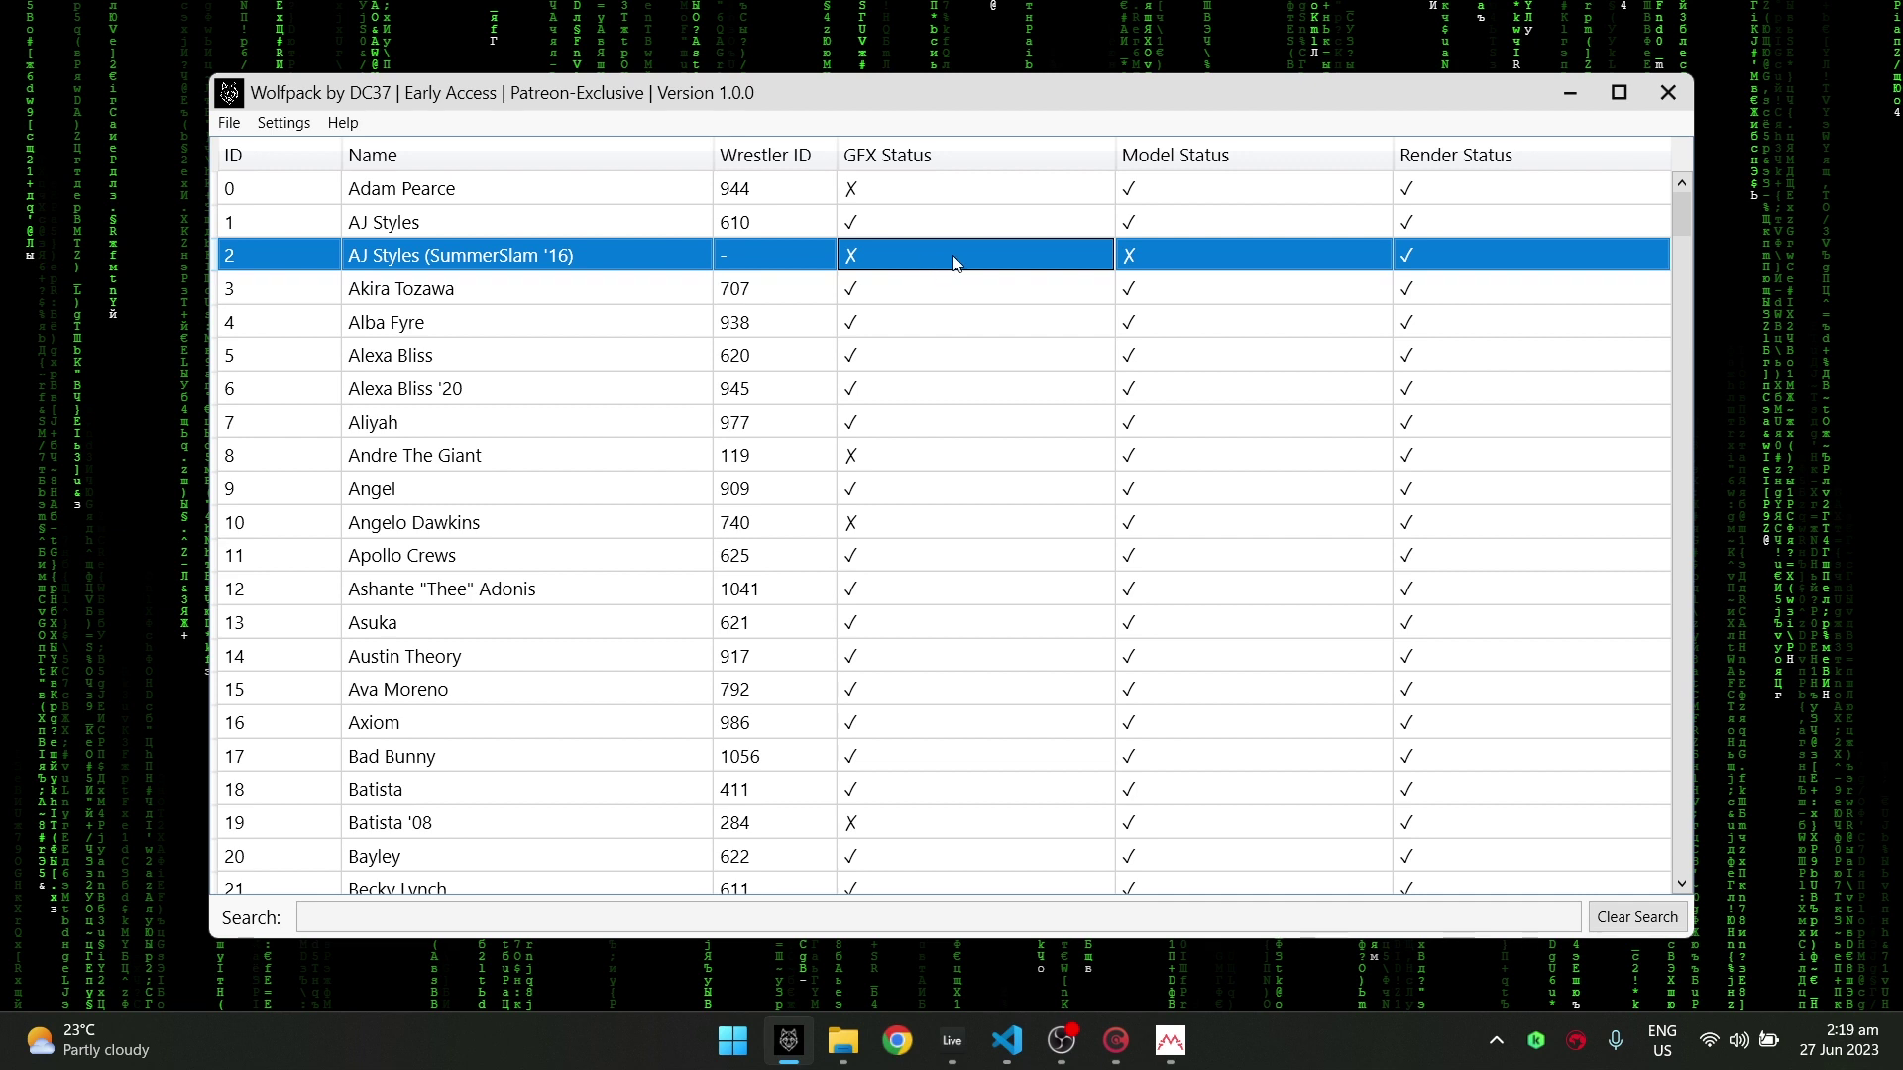
{"action": "left_click", "coordinate": [1143, 322]}
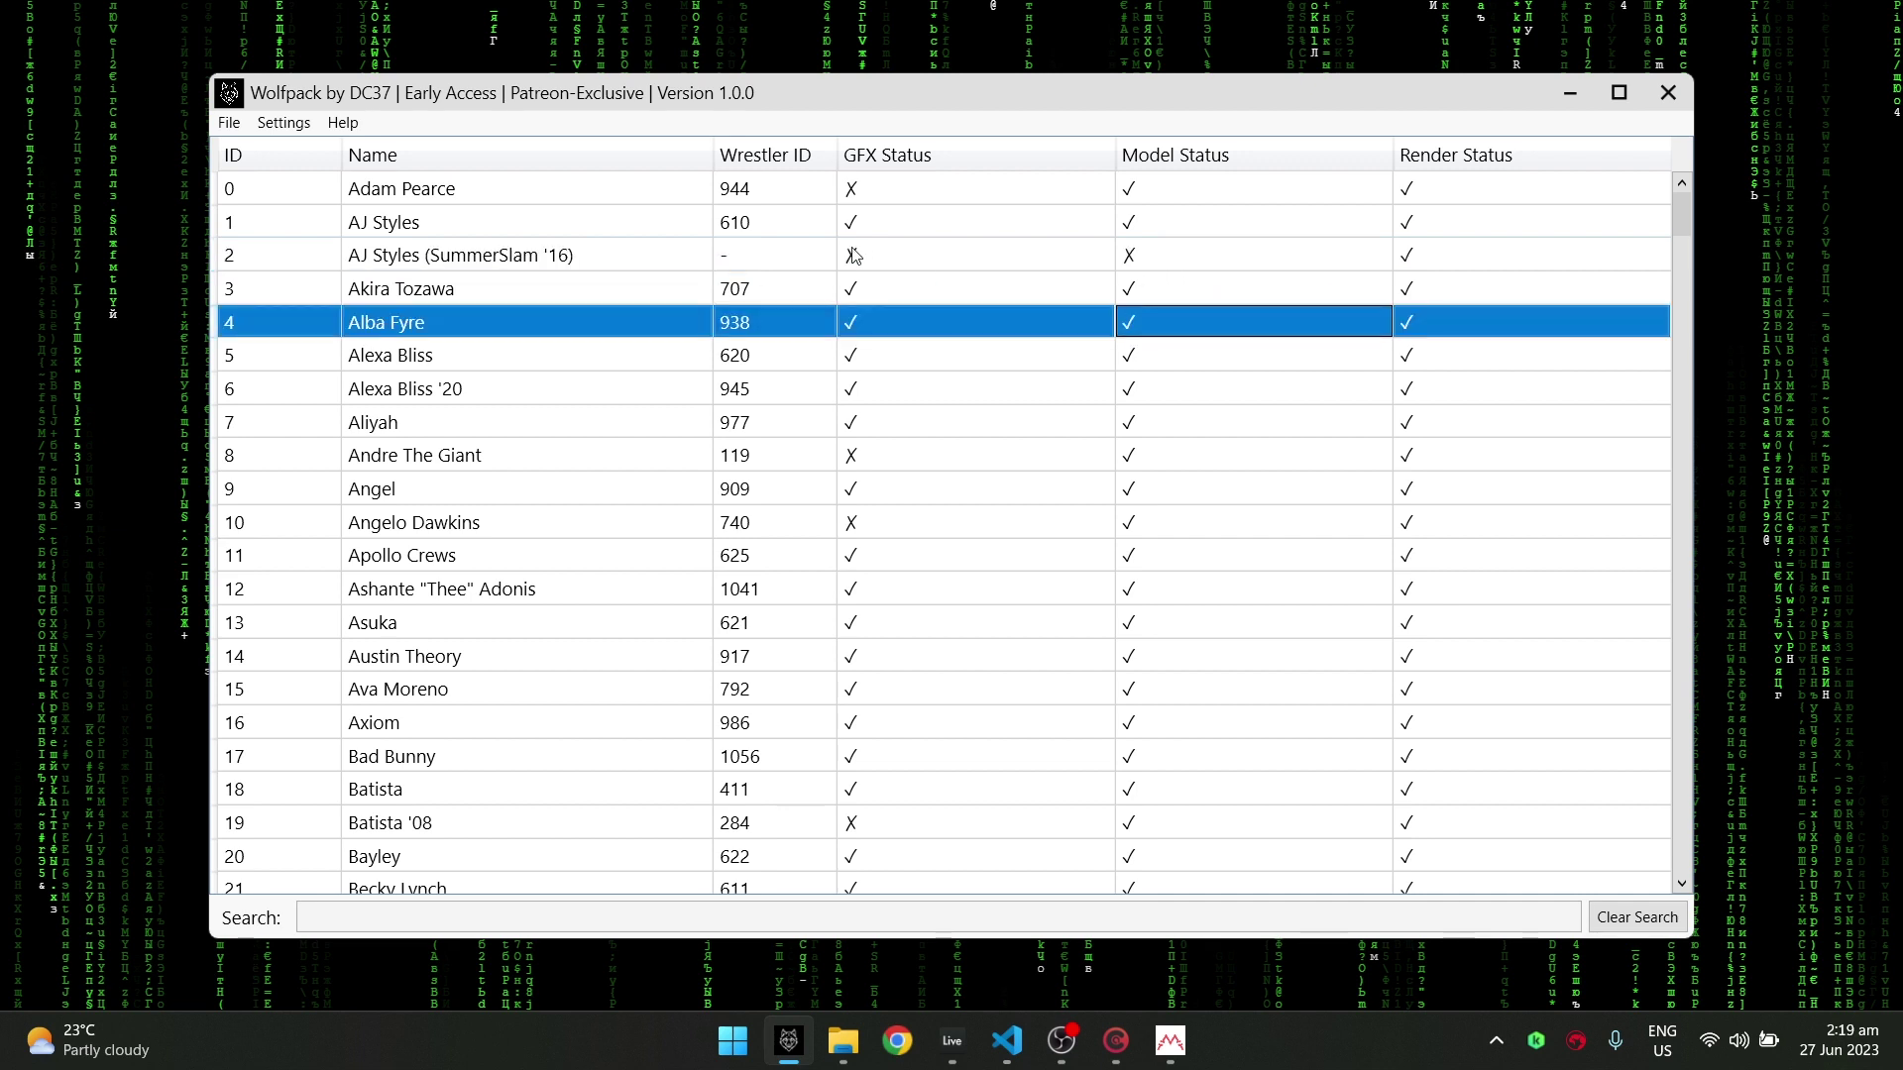
{"action": "left_click", "coordinate": [892, 259]}
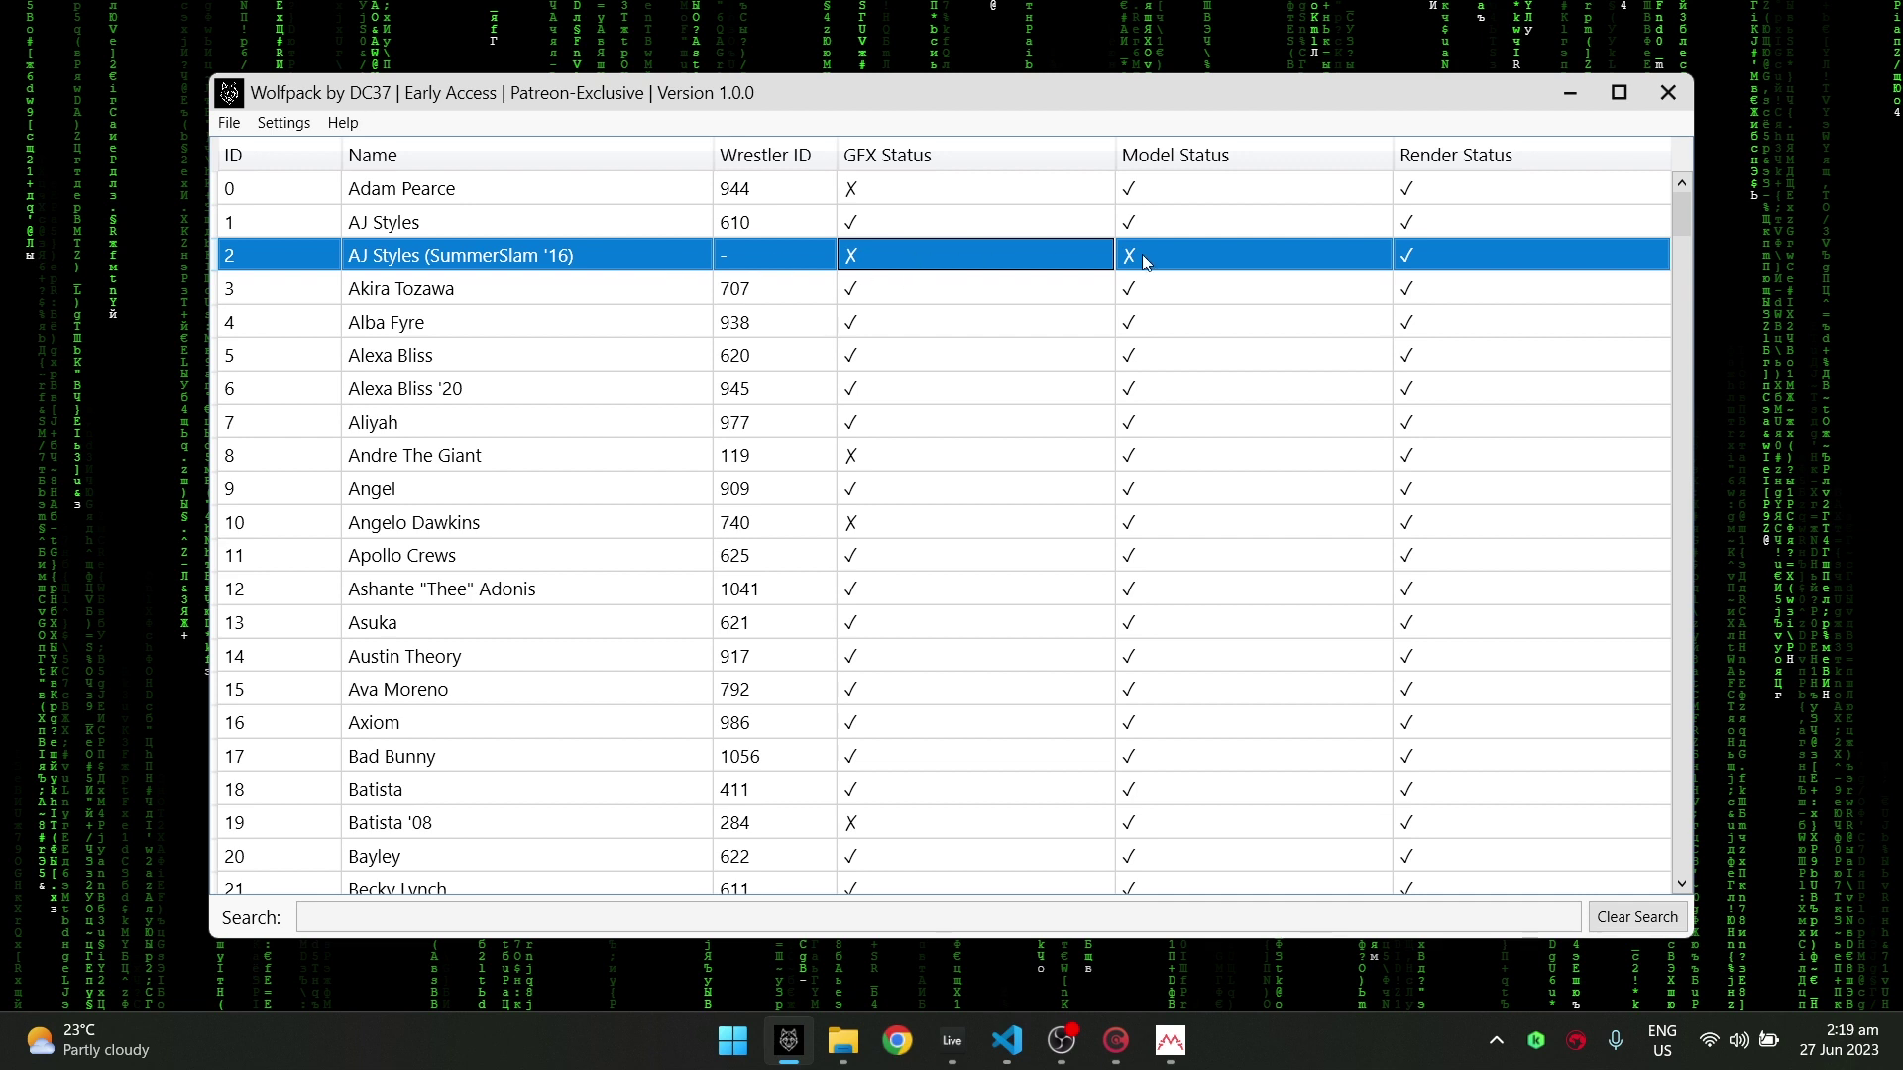
{"action": "left_click", "coordinate": [1195, 260]}
{"action": "left_click", "coordinate": [1179, 327]}
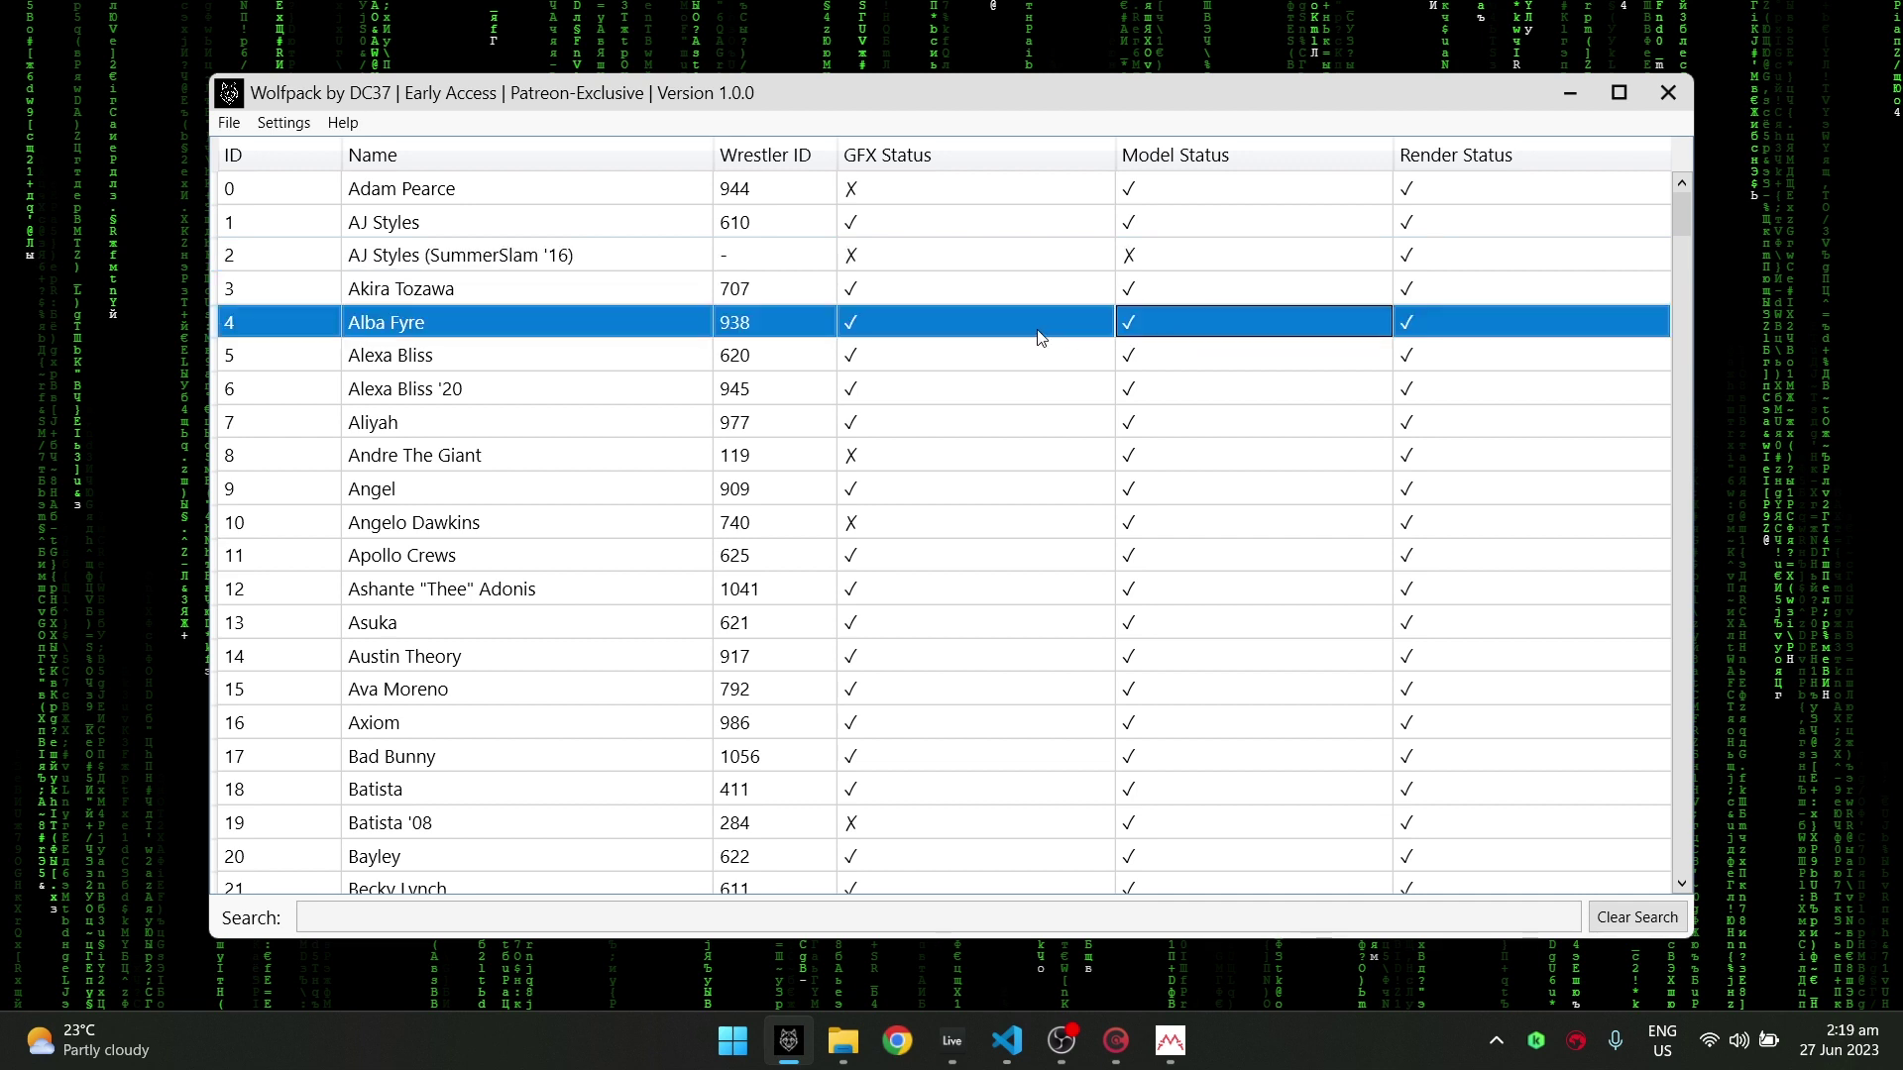
{"action": "left_click", "coordinate": [885, 260]}
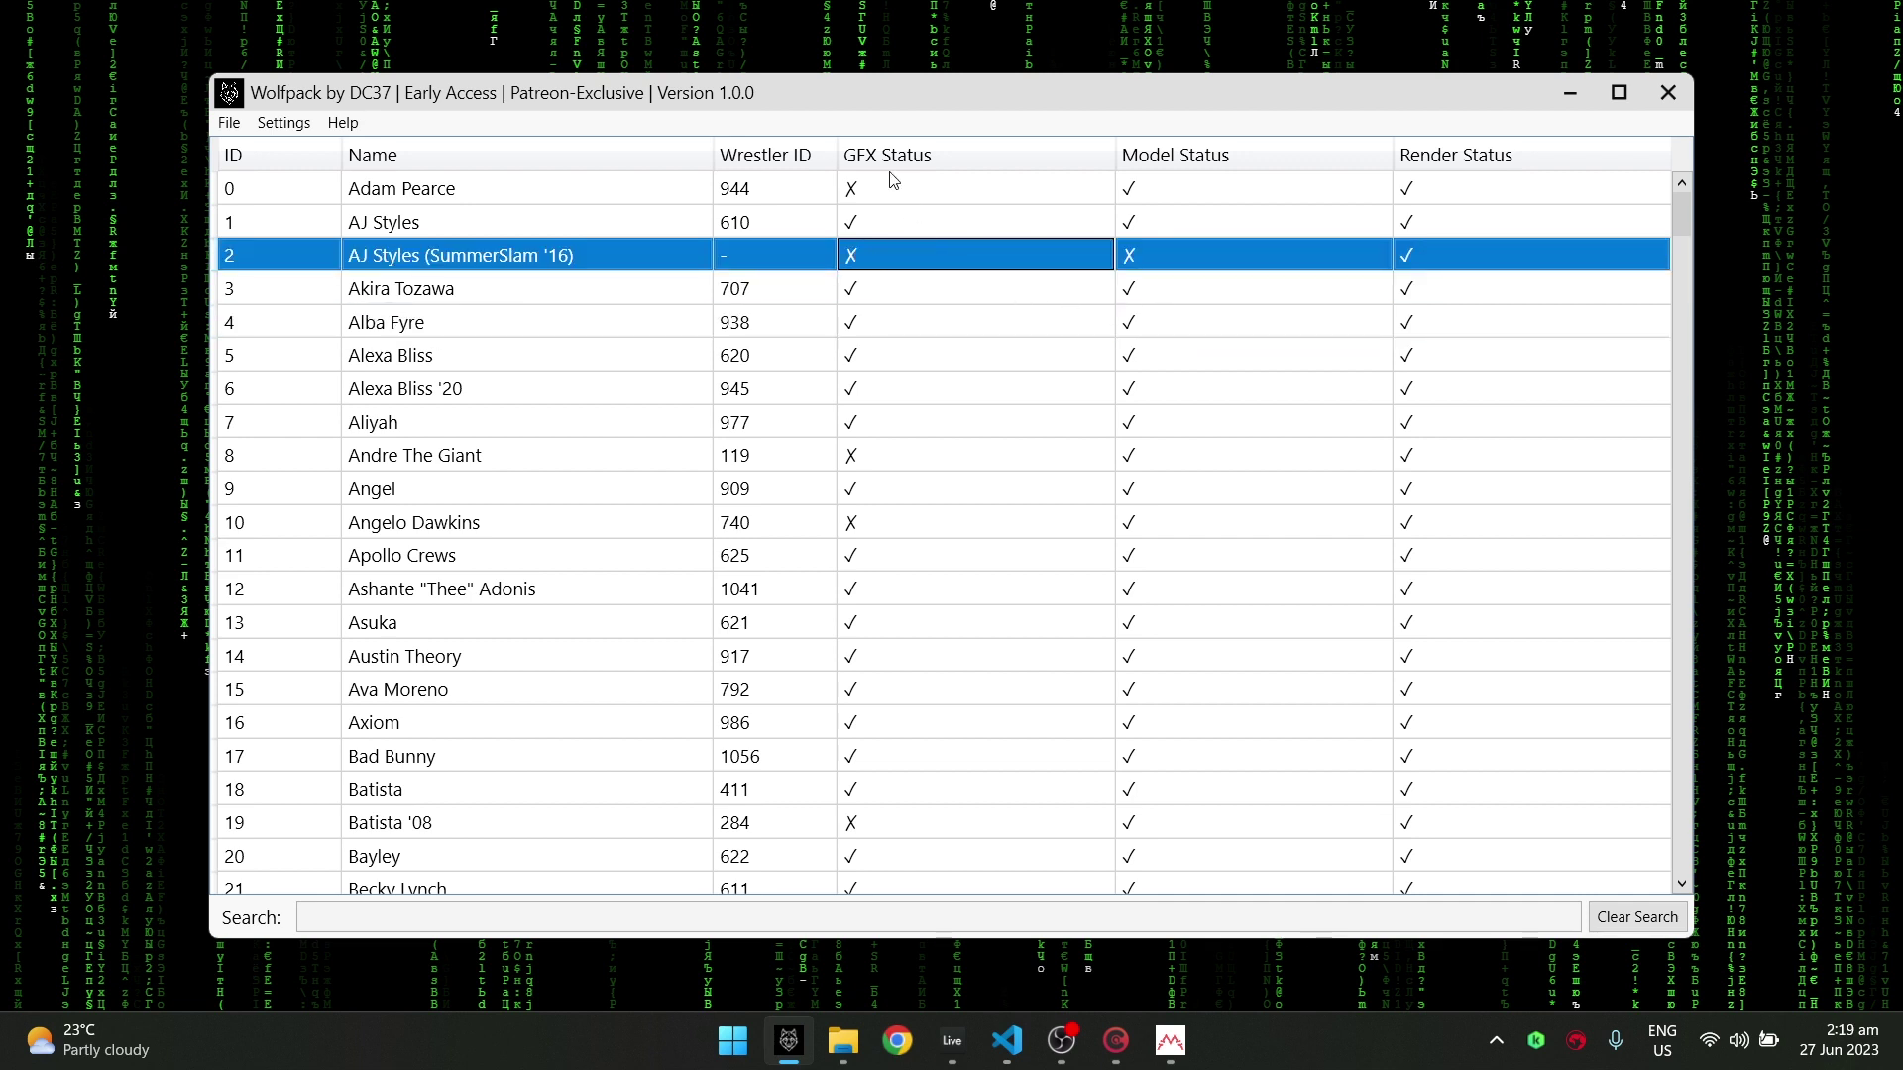
{"action": "left_click", "coordinate": [939, 325]}
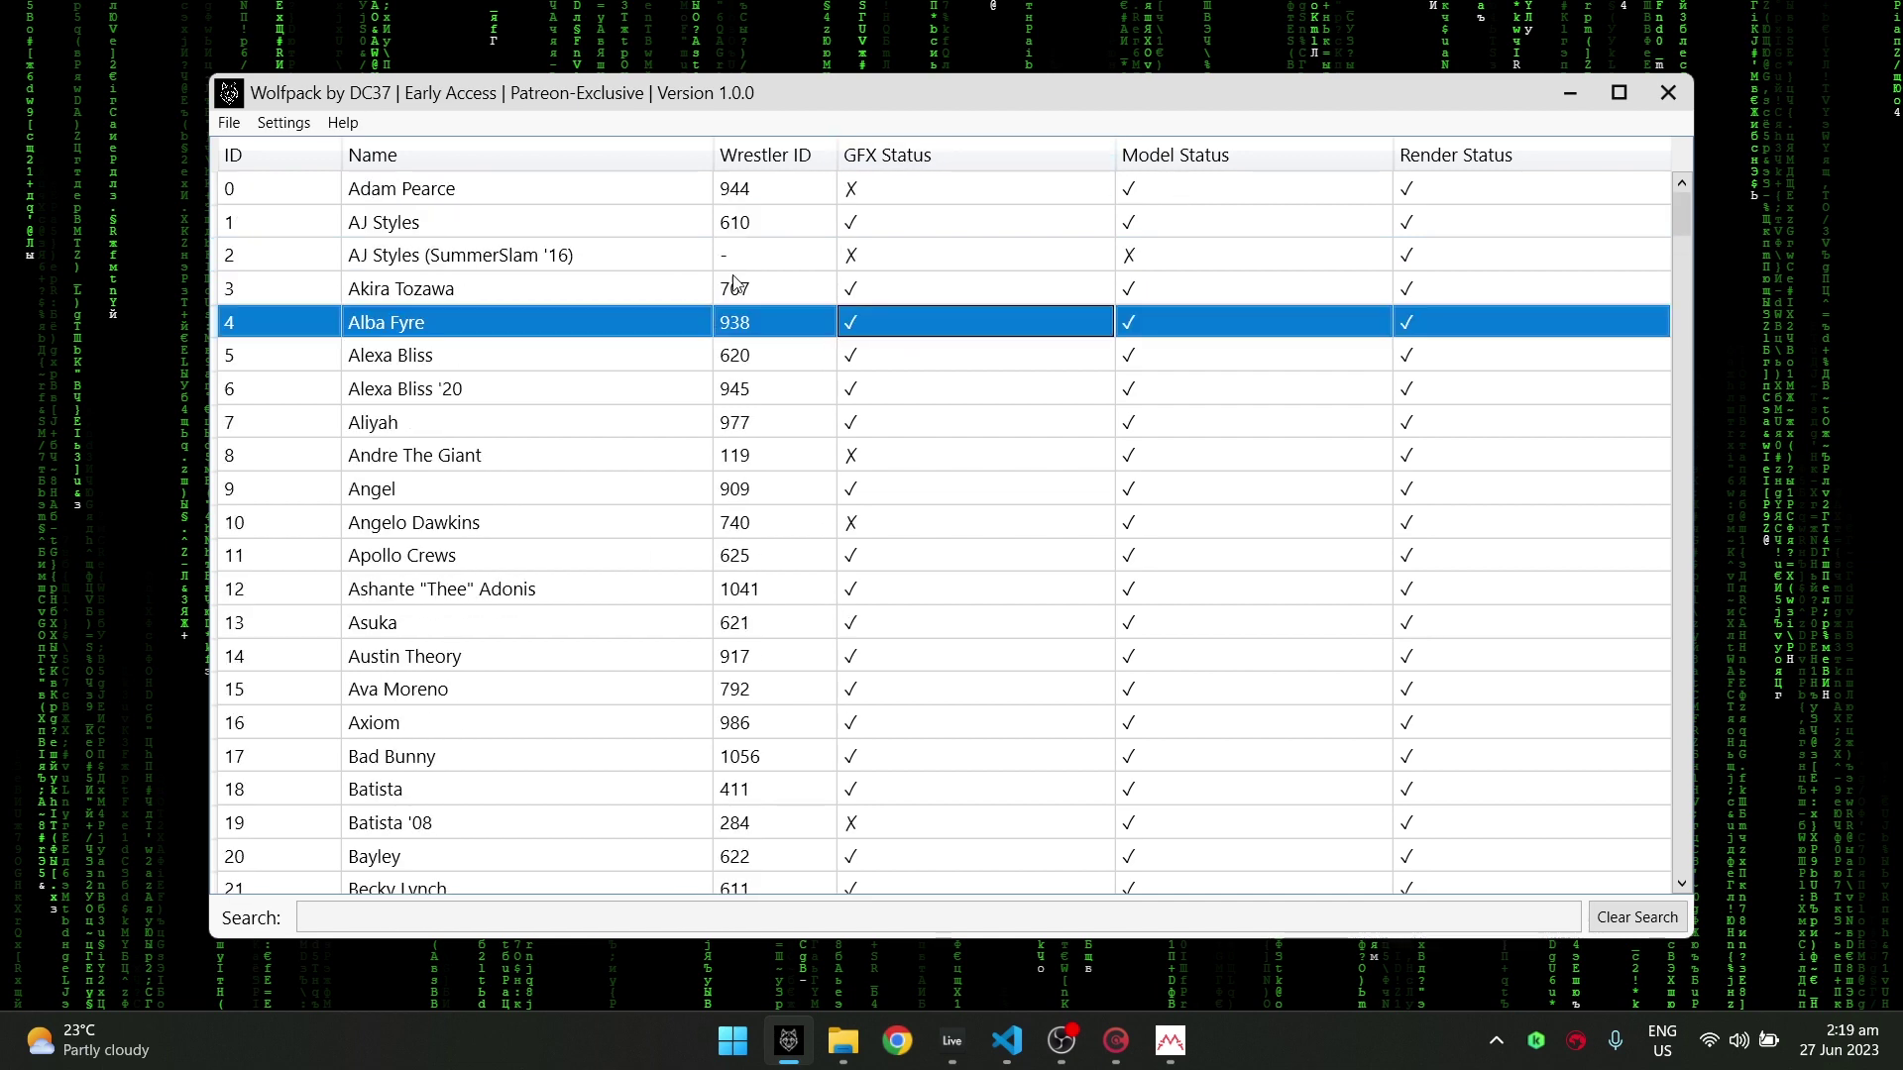
{"action": "left_click", "coordinate": [842, 1041]}
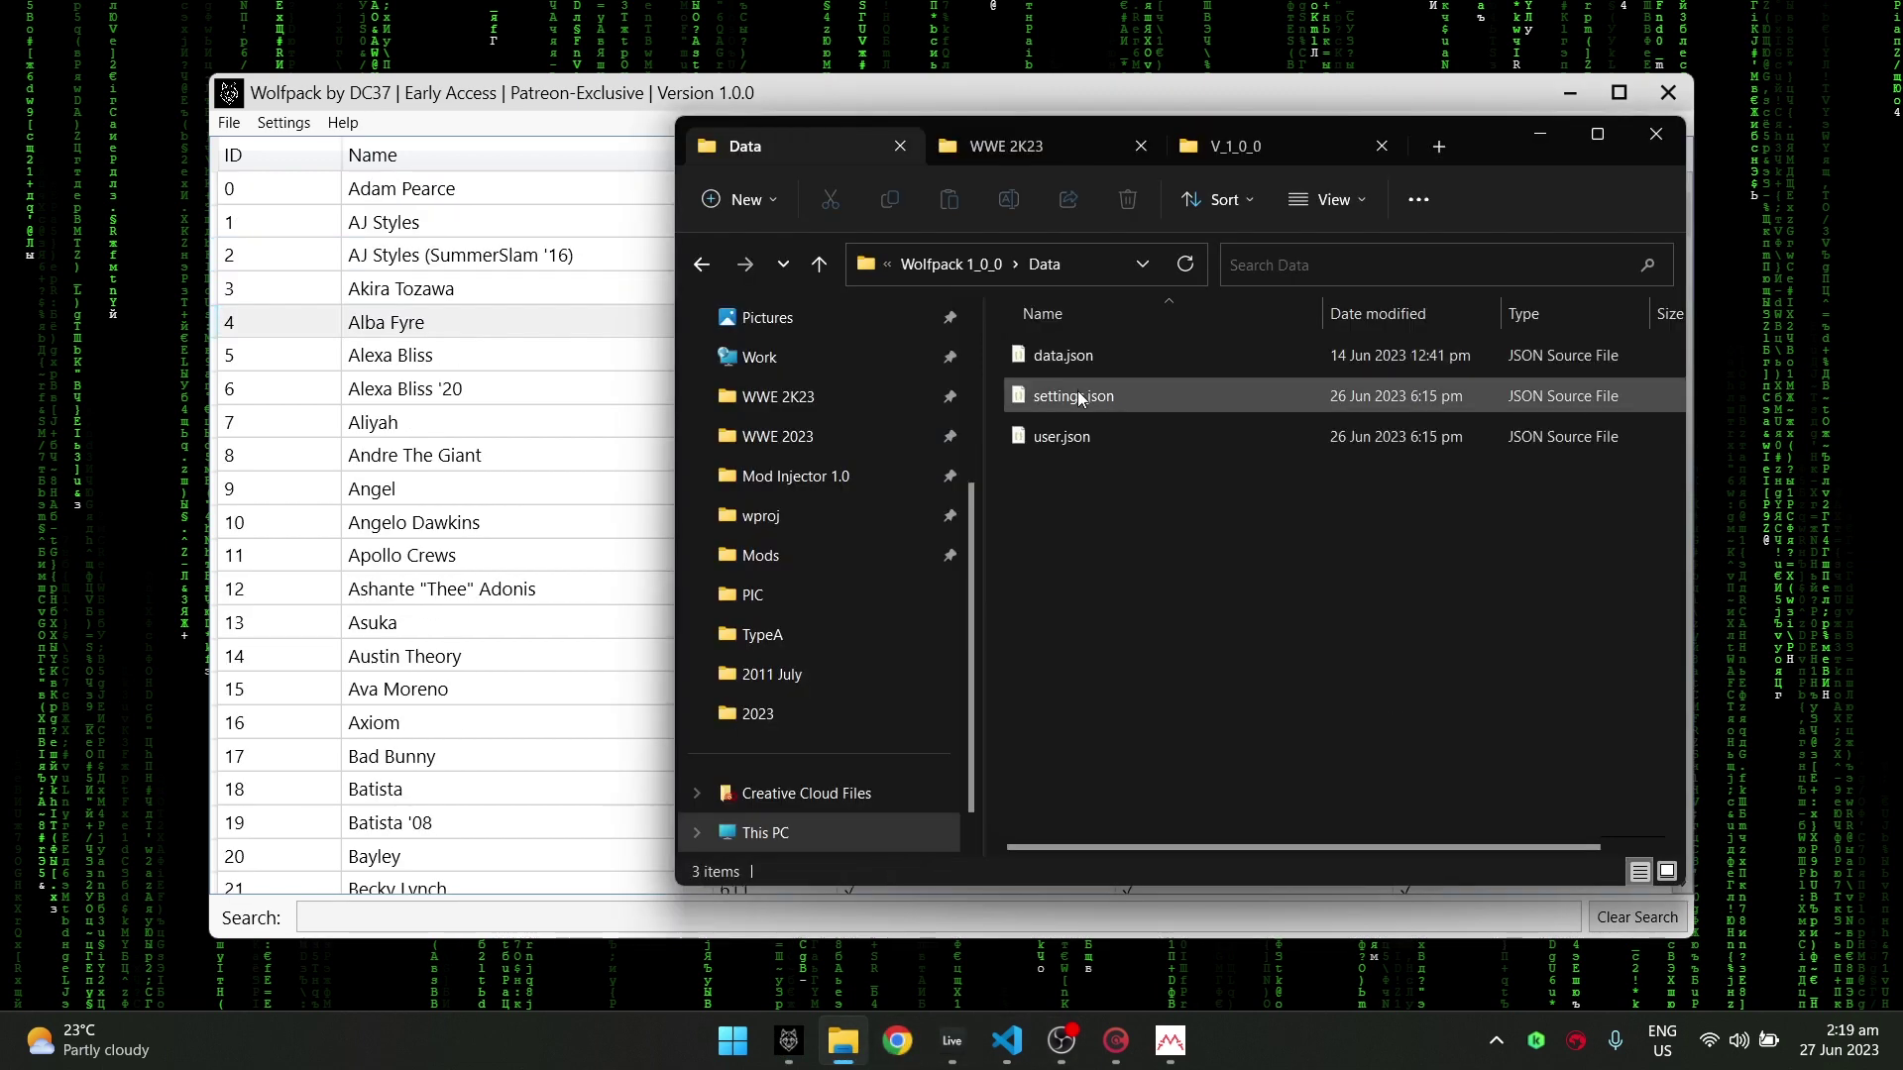
{"action": "double_click", "coordinate": [1103, 360]}
{"action": "left_click", "coordinate": [882, 388]}
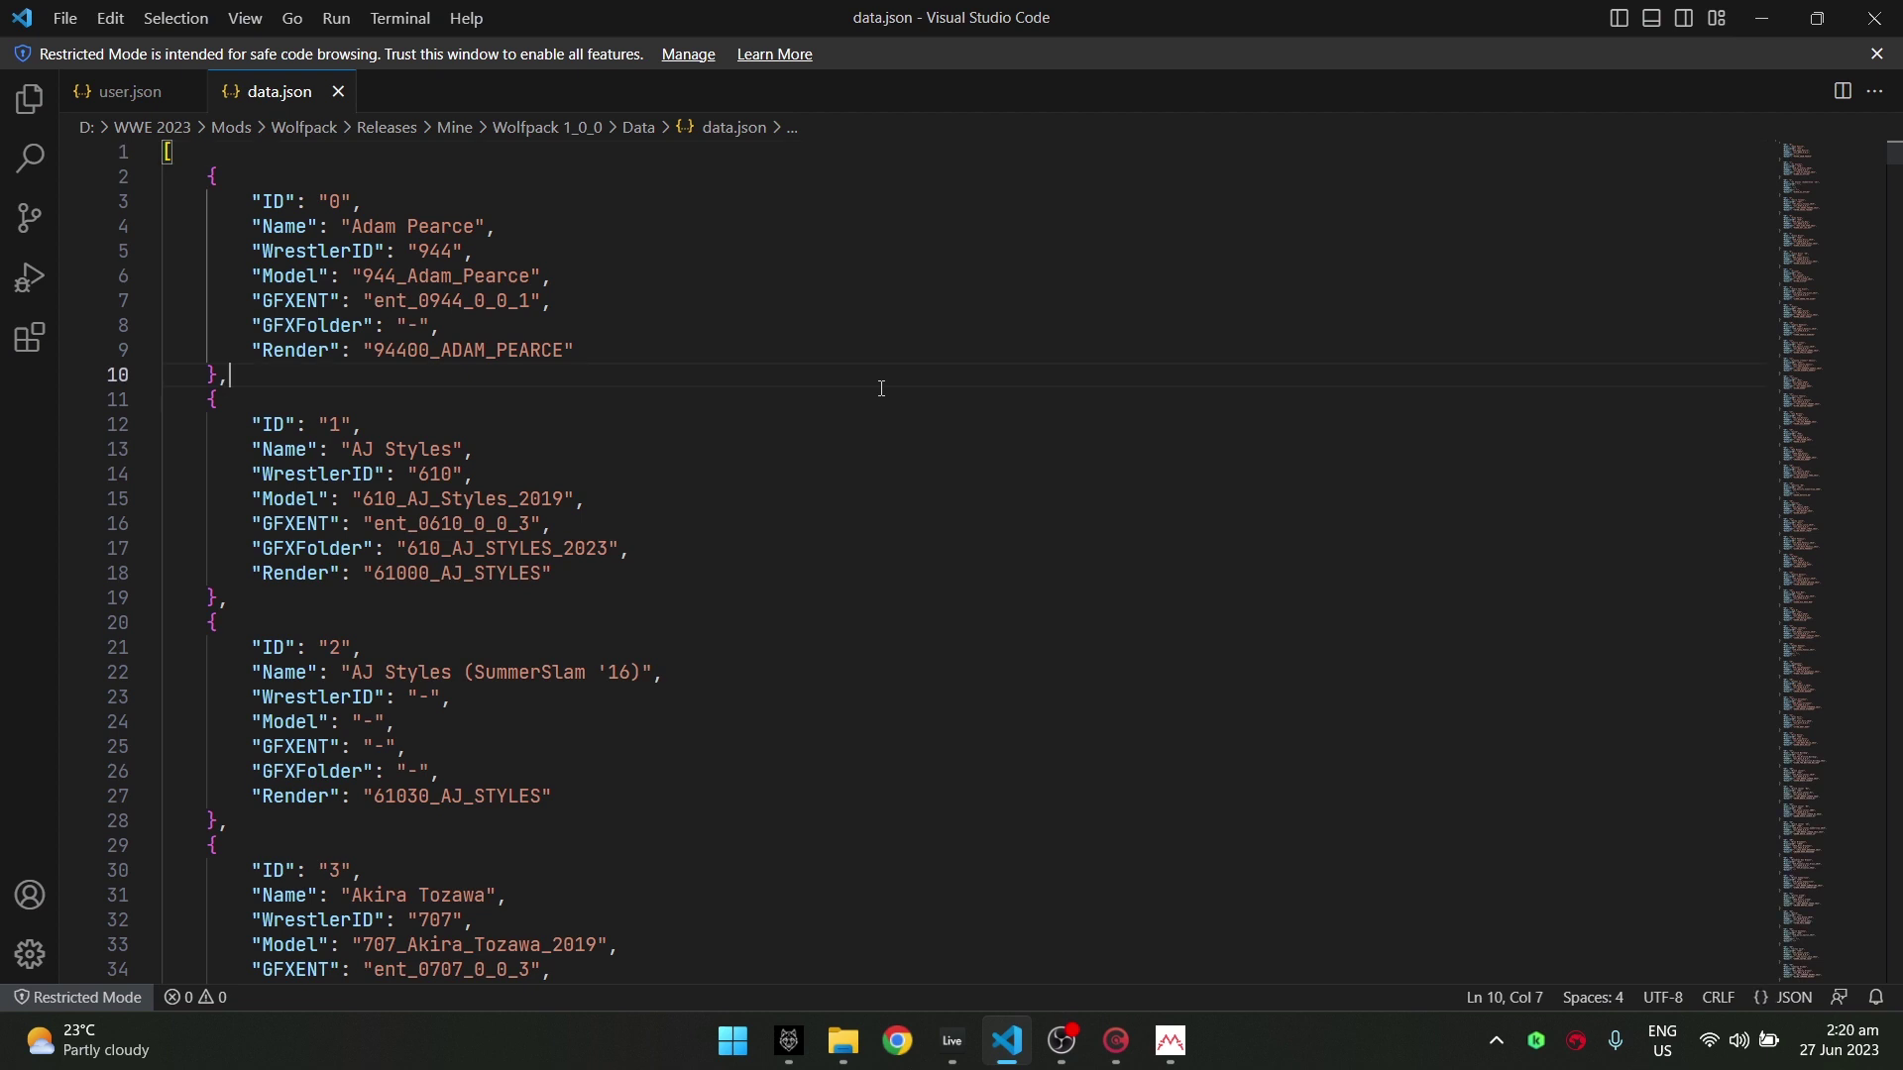
{"action": "scroll", "coordinate": [882, 389], "scroll_direction": "down", "scroll_amount": 7}
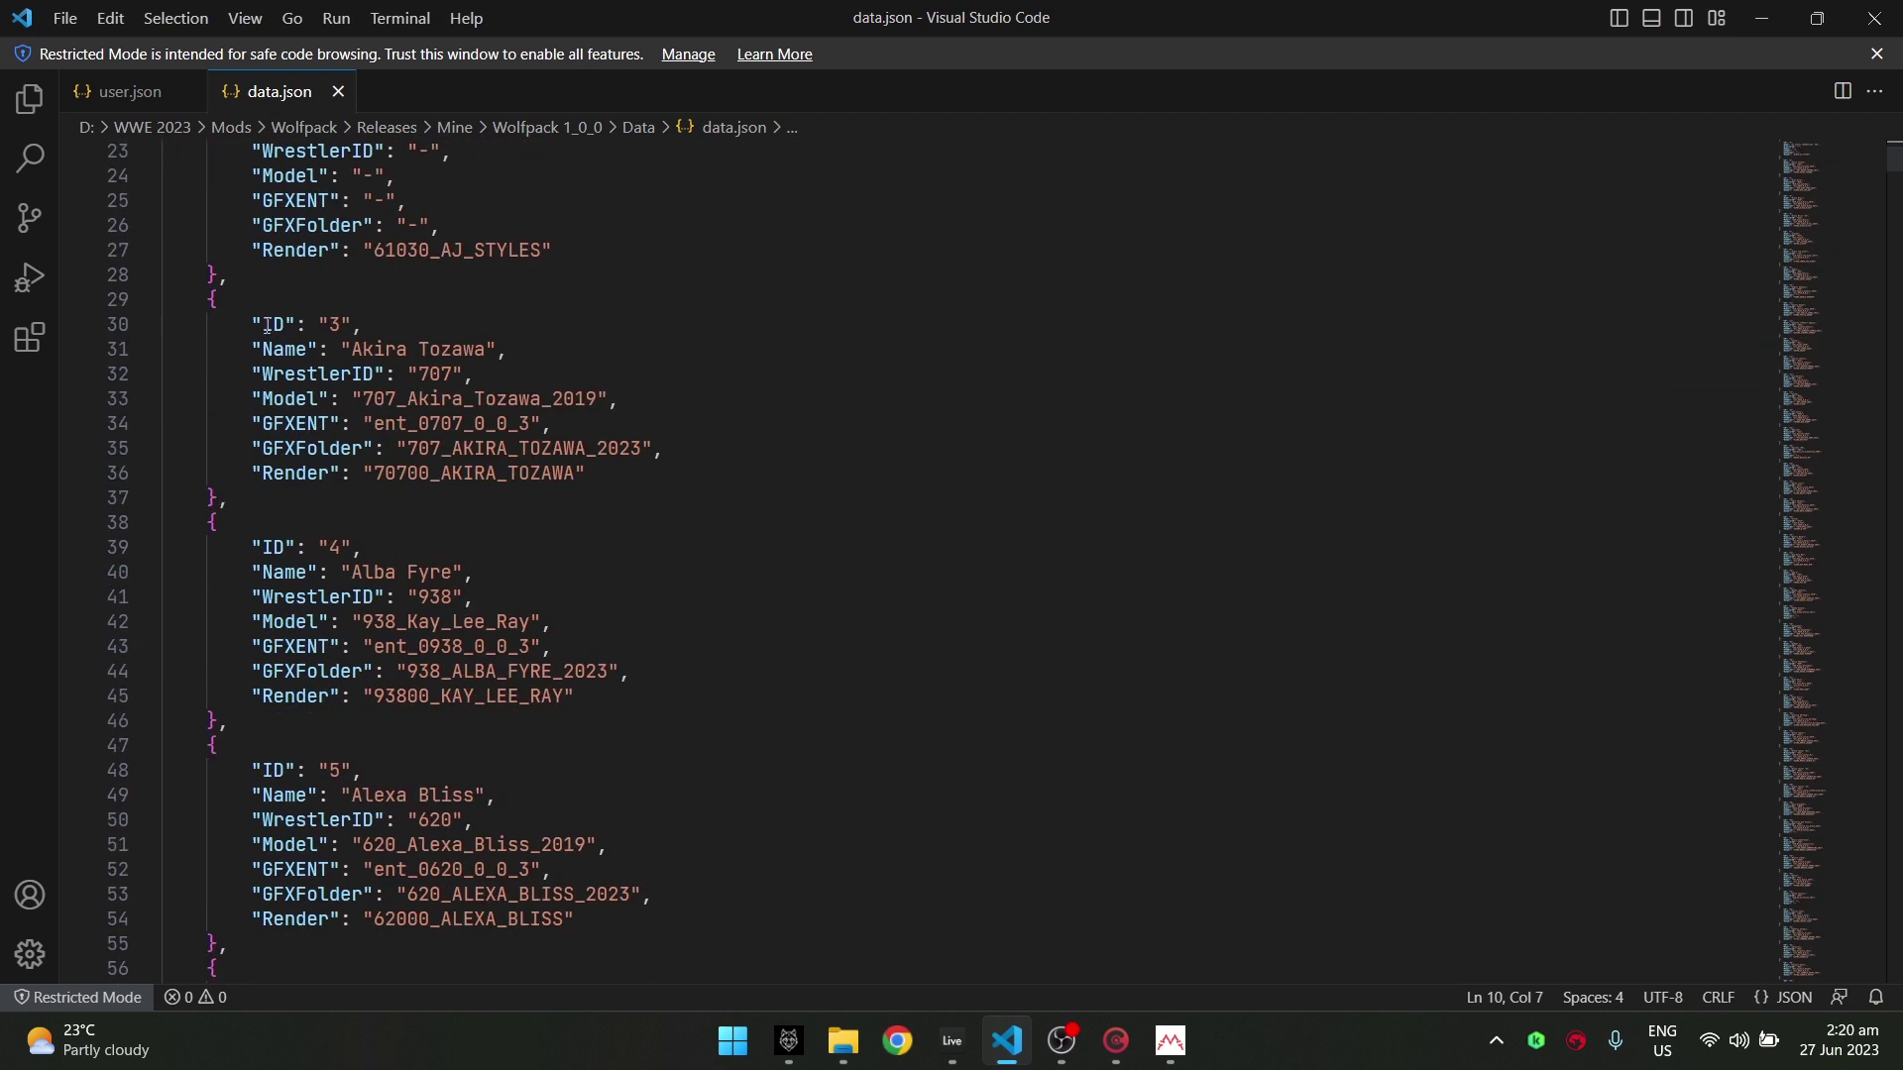
{"action": "scroll", "coordinate": [268, 325], "scroll_direction": "down", "scroll_amount": 4}
{"action": "left_click_drag", "start_coordinate": [253, 235], "coordinate": [749, 479]}
{"action": "left_click", "coordinate": [484, 336]}
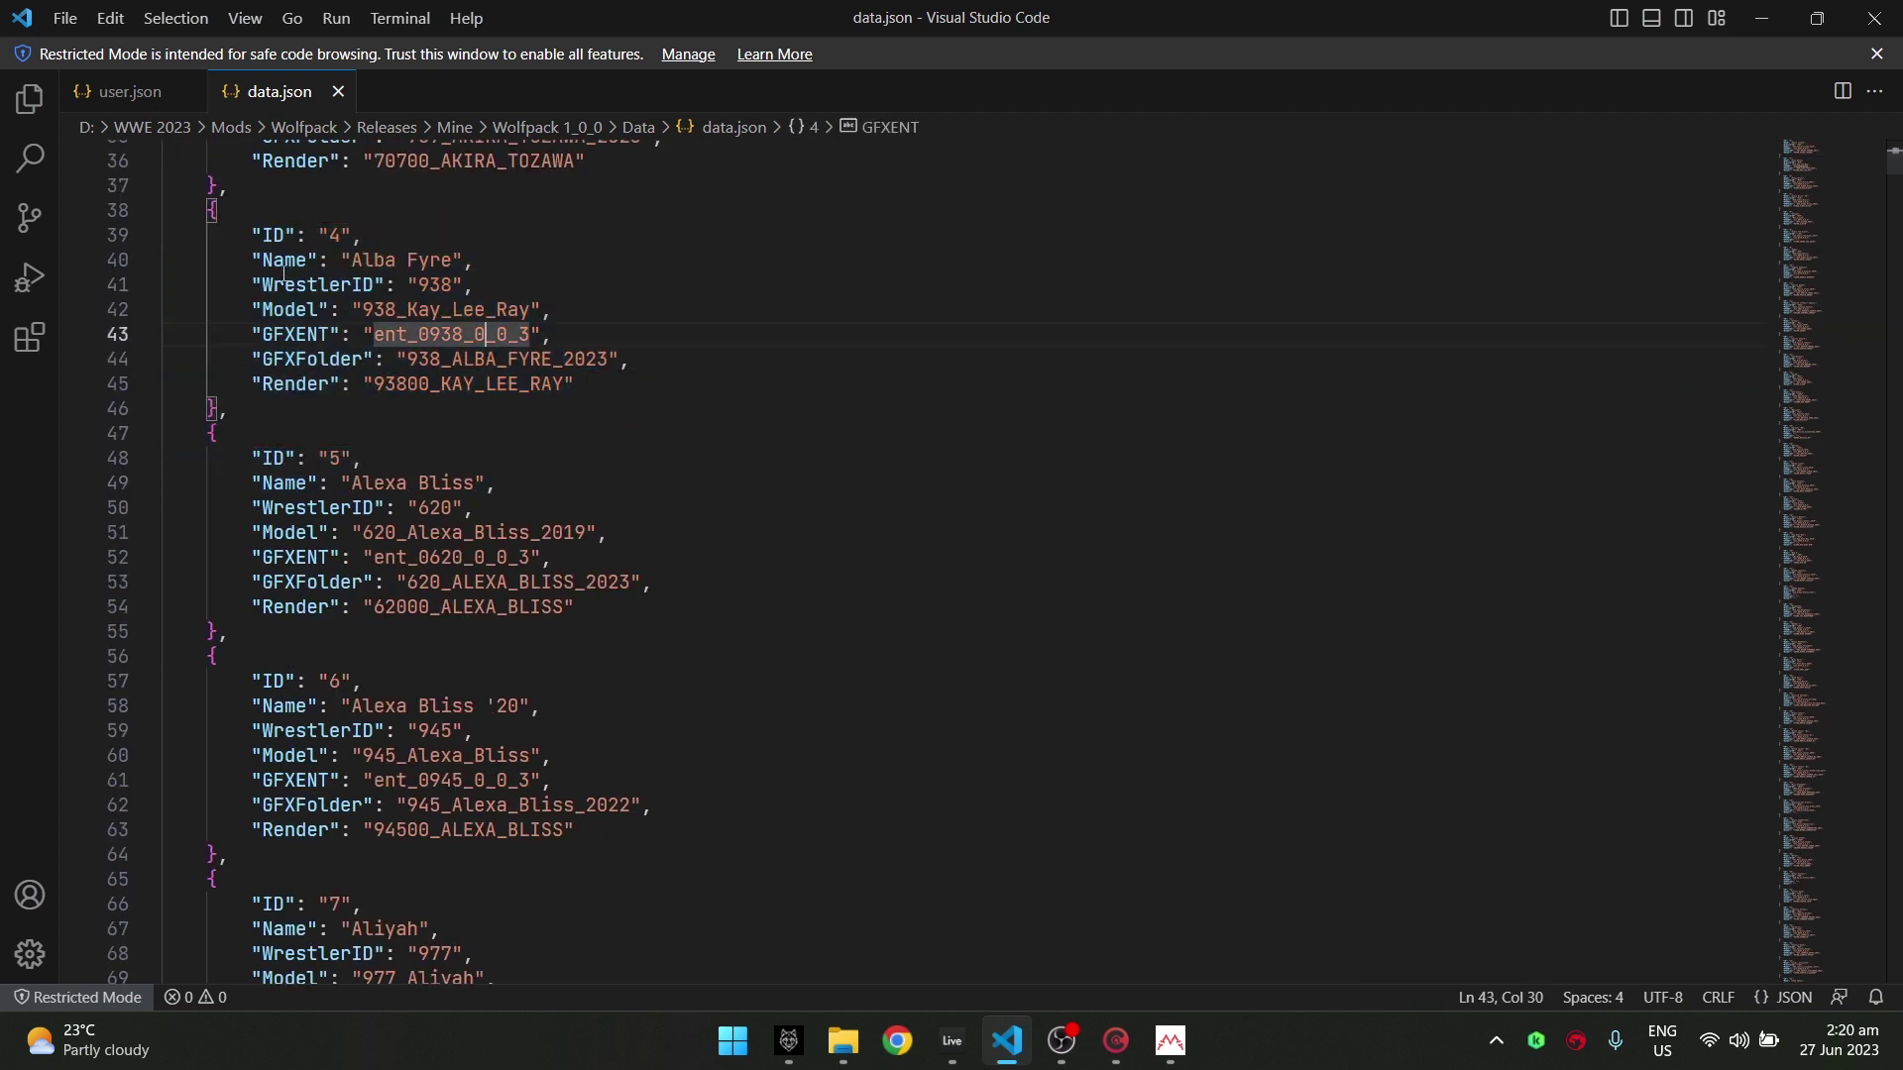
{"action": "left_click_drag", "start_coordinate": [242, 239], "coordinate": [605, 386]}
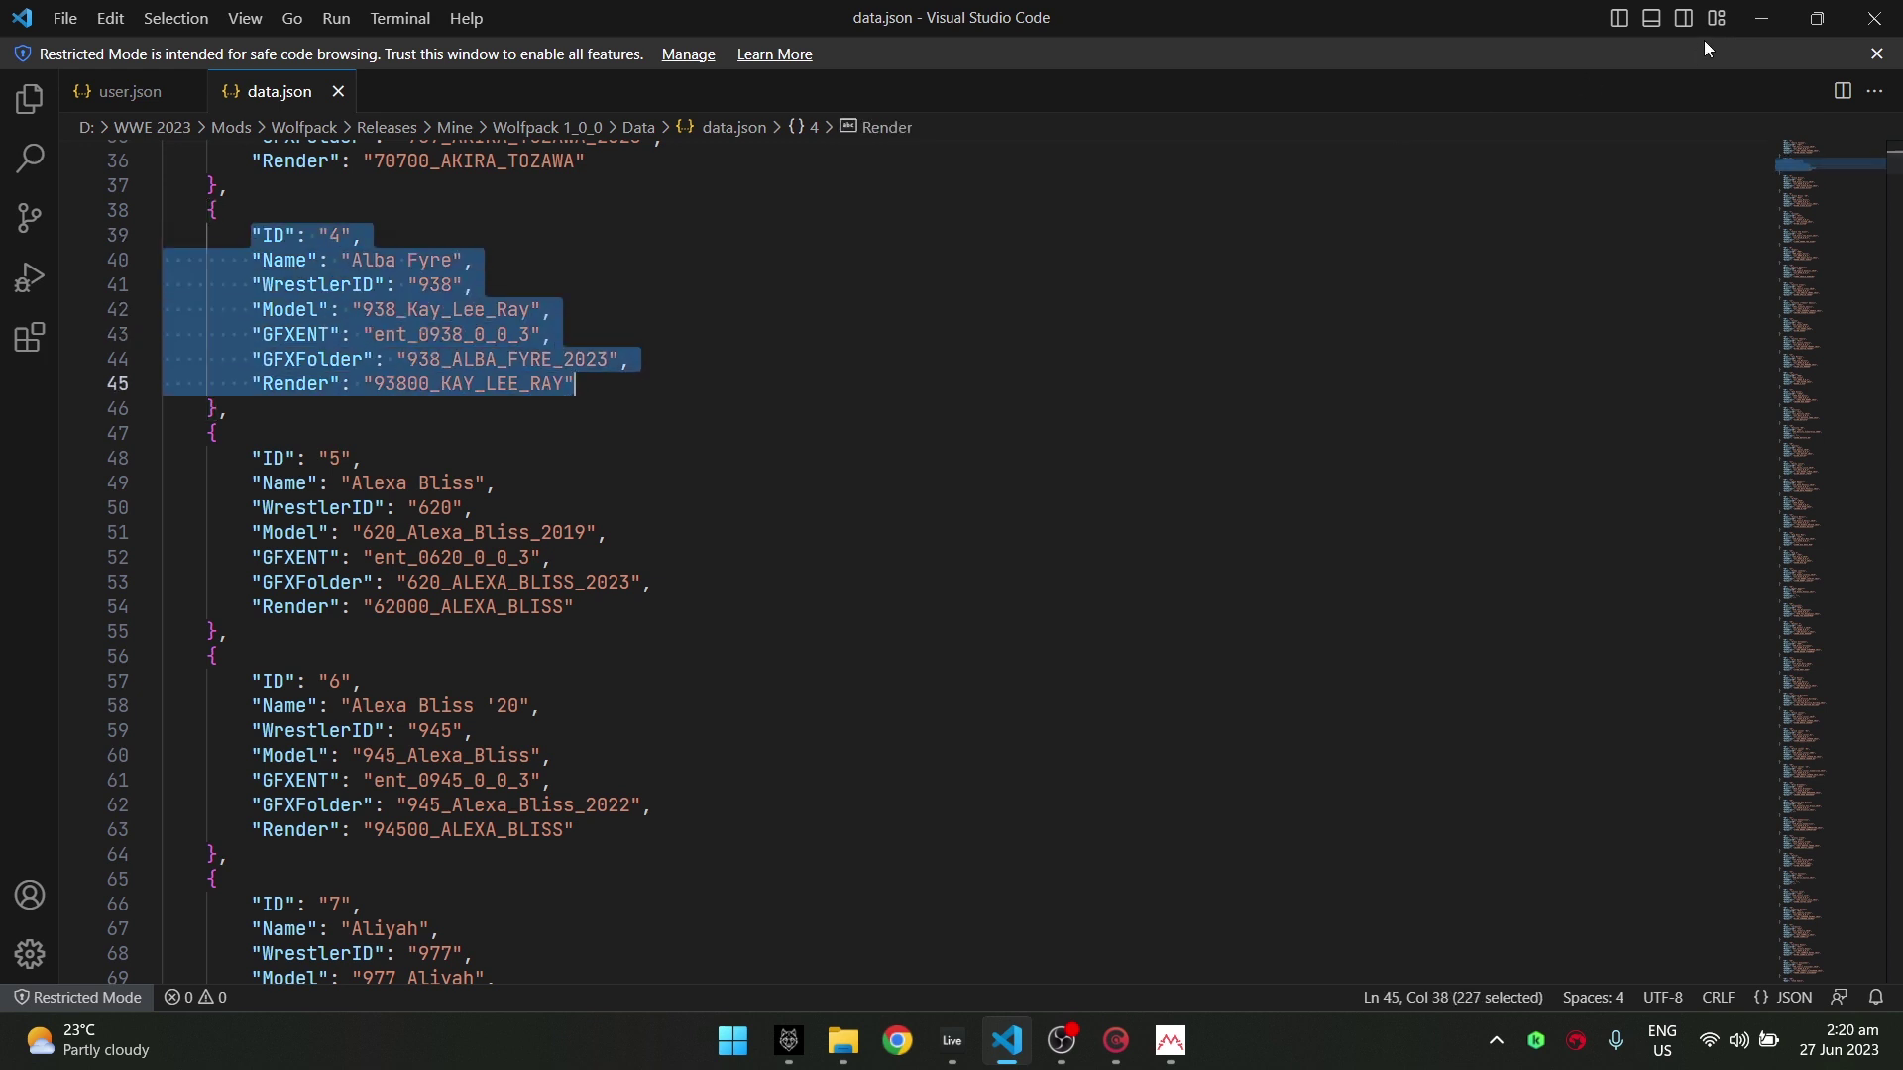
{"action": "left_click_drag", "start_coordinate": [252, 234], "coordinate": [648, 402]}
{"action": "left_click", "coordinate": [648, 402]}
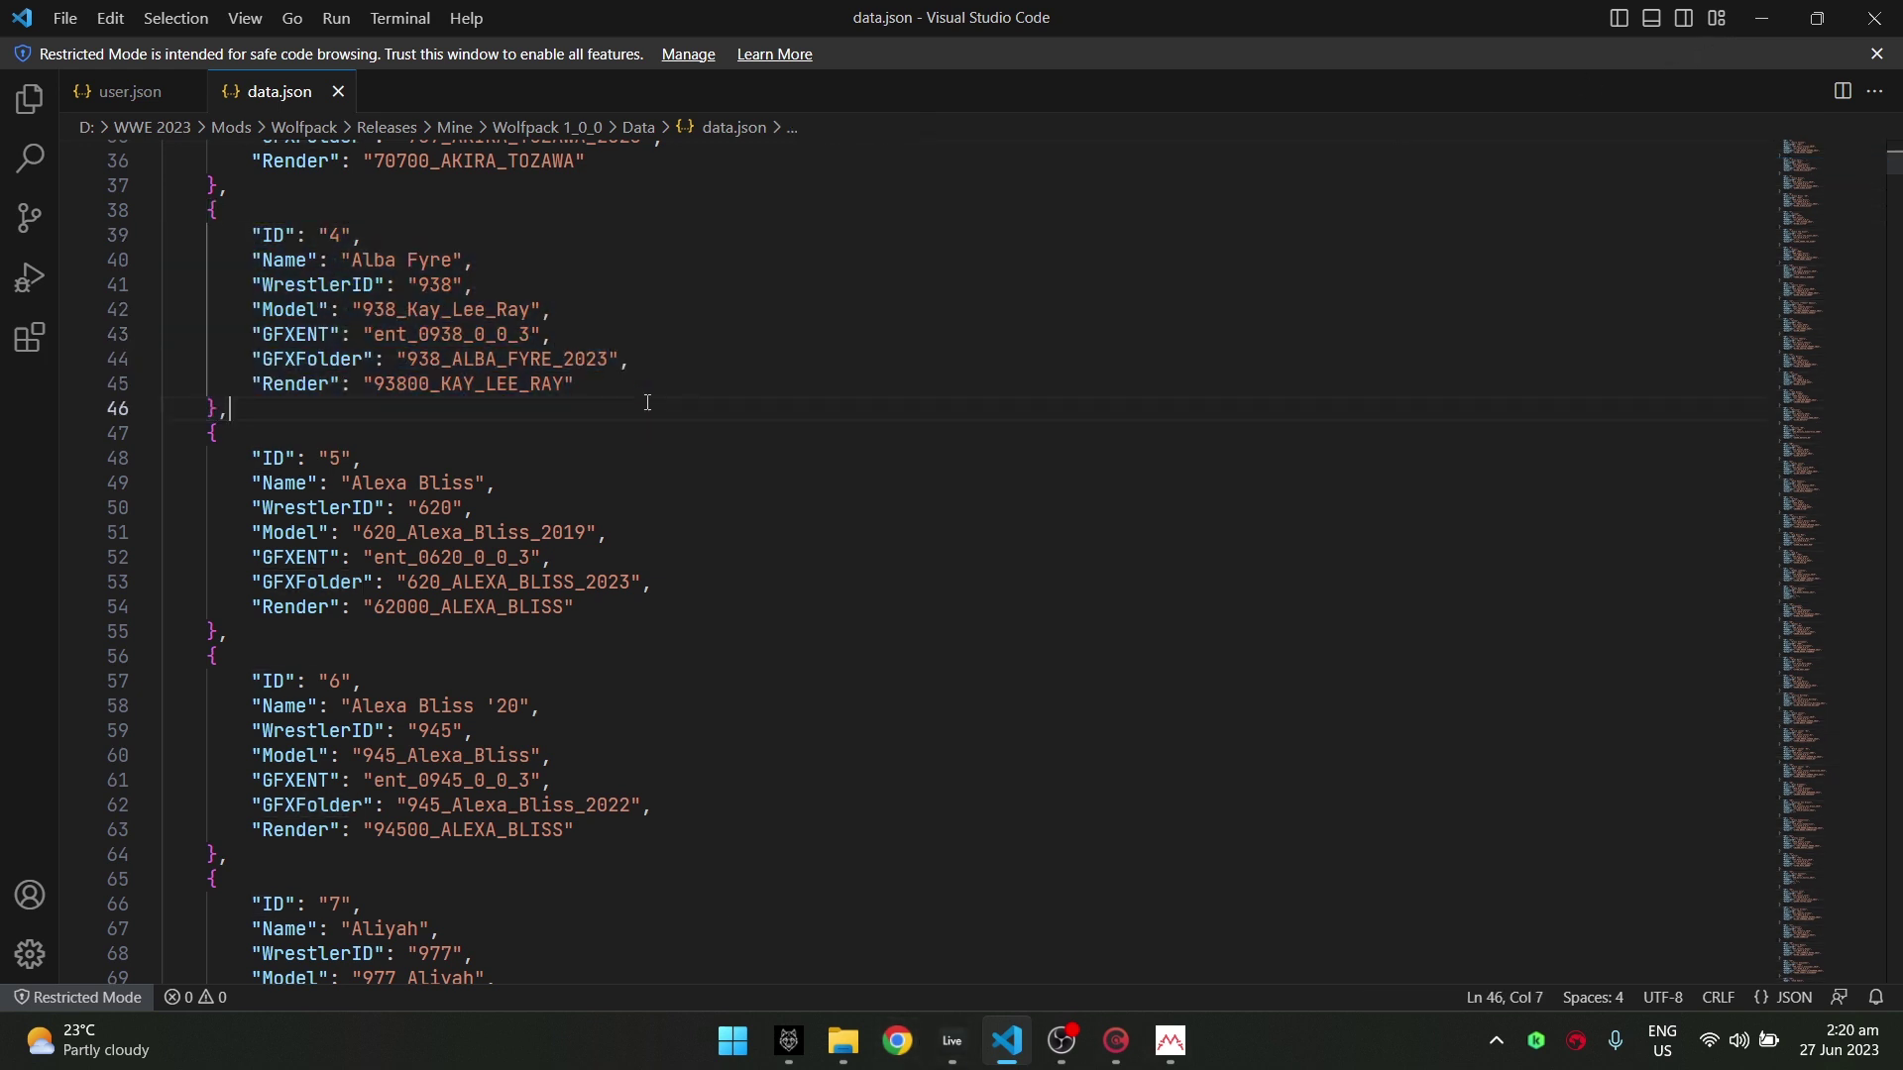
Step: Minimize the code editor and scroll through the Wolfpack wrestler list
{"action": "left_click", "coordinate": [1762, 18]}
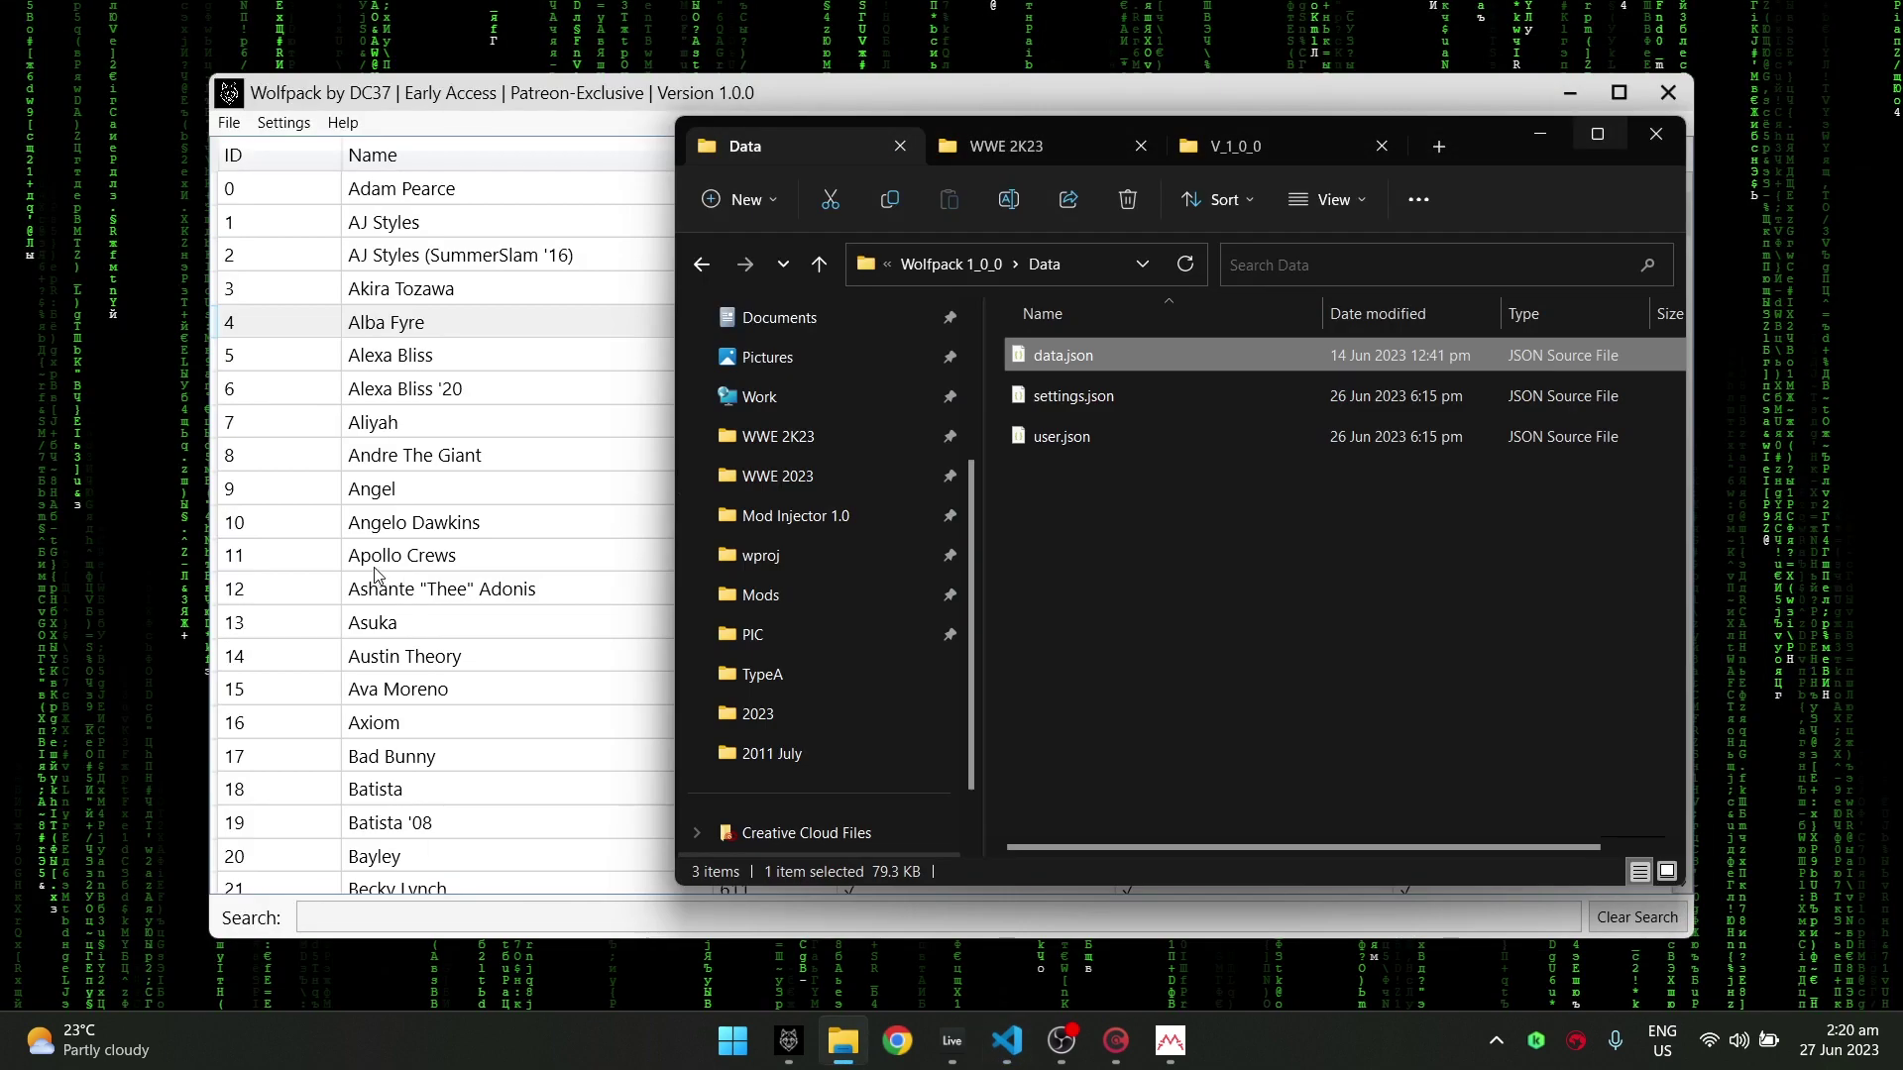
{"action": "left_click", "coordinate": [1575, 131]}
{"action": "scroll", "coordinate": [1193, 531], "scroll_direction": "down", "scroll_amount": 11}
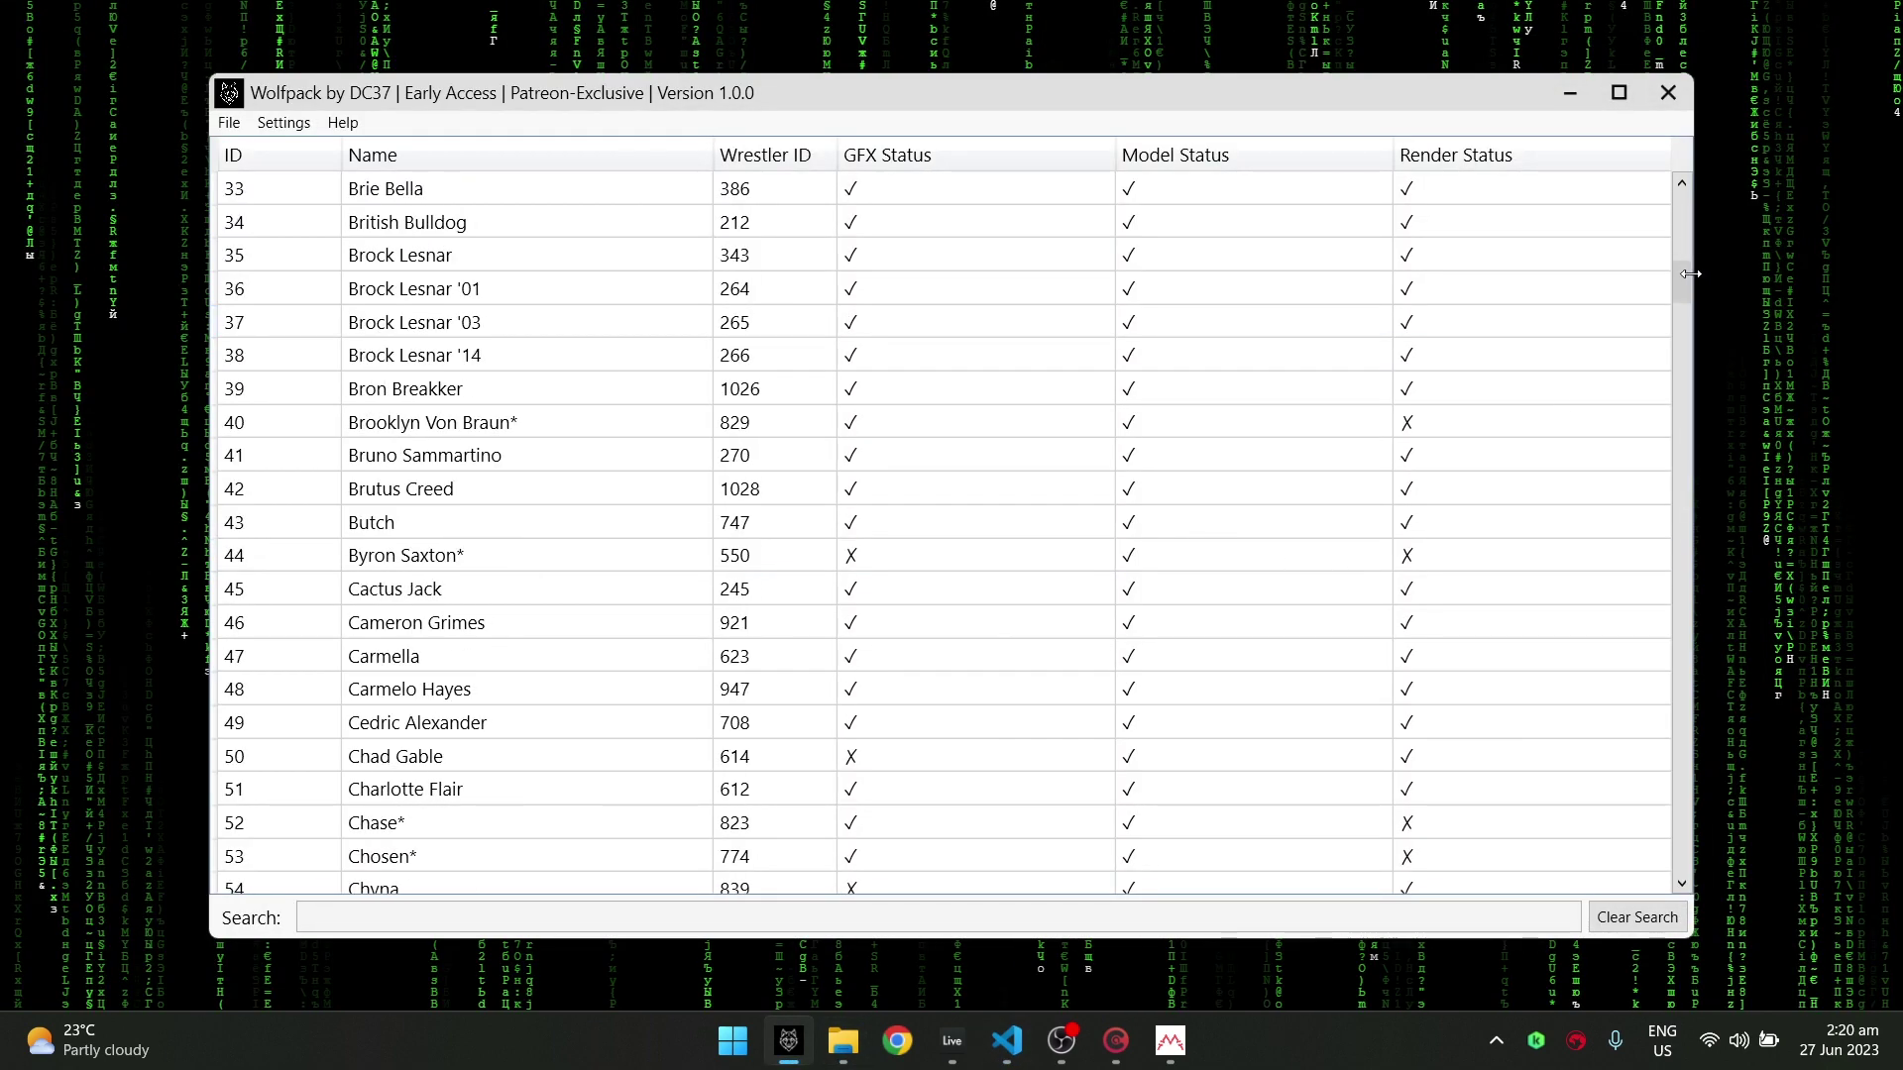
{"action": "left_click_drag", "start_coordinate": [1682, 279], "coordinate": [1670, 717]}
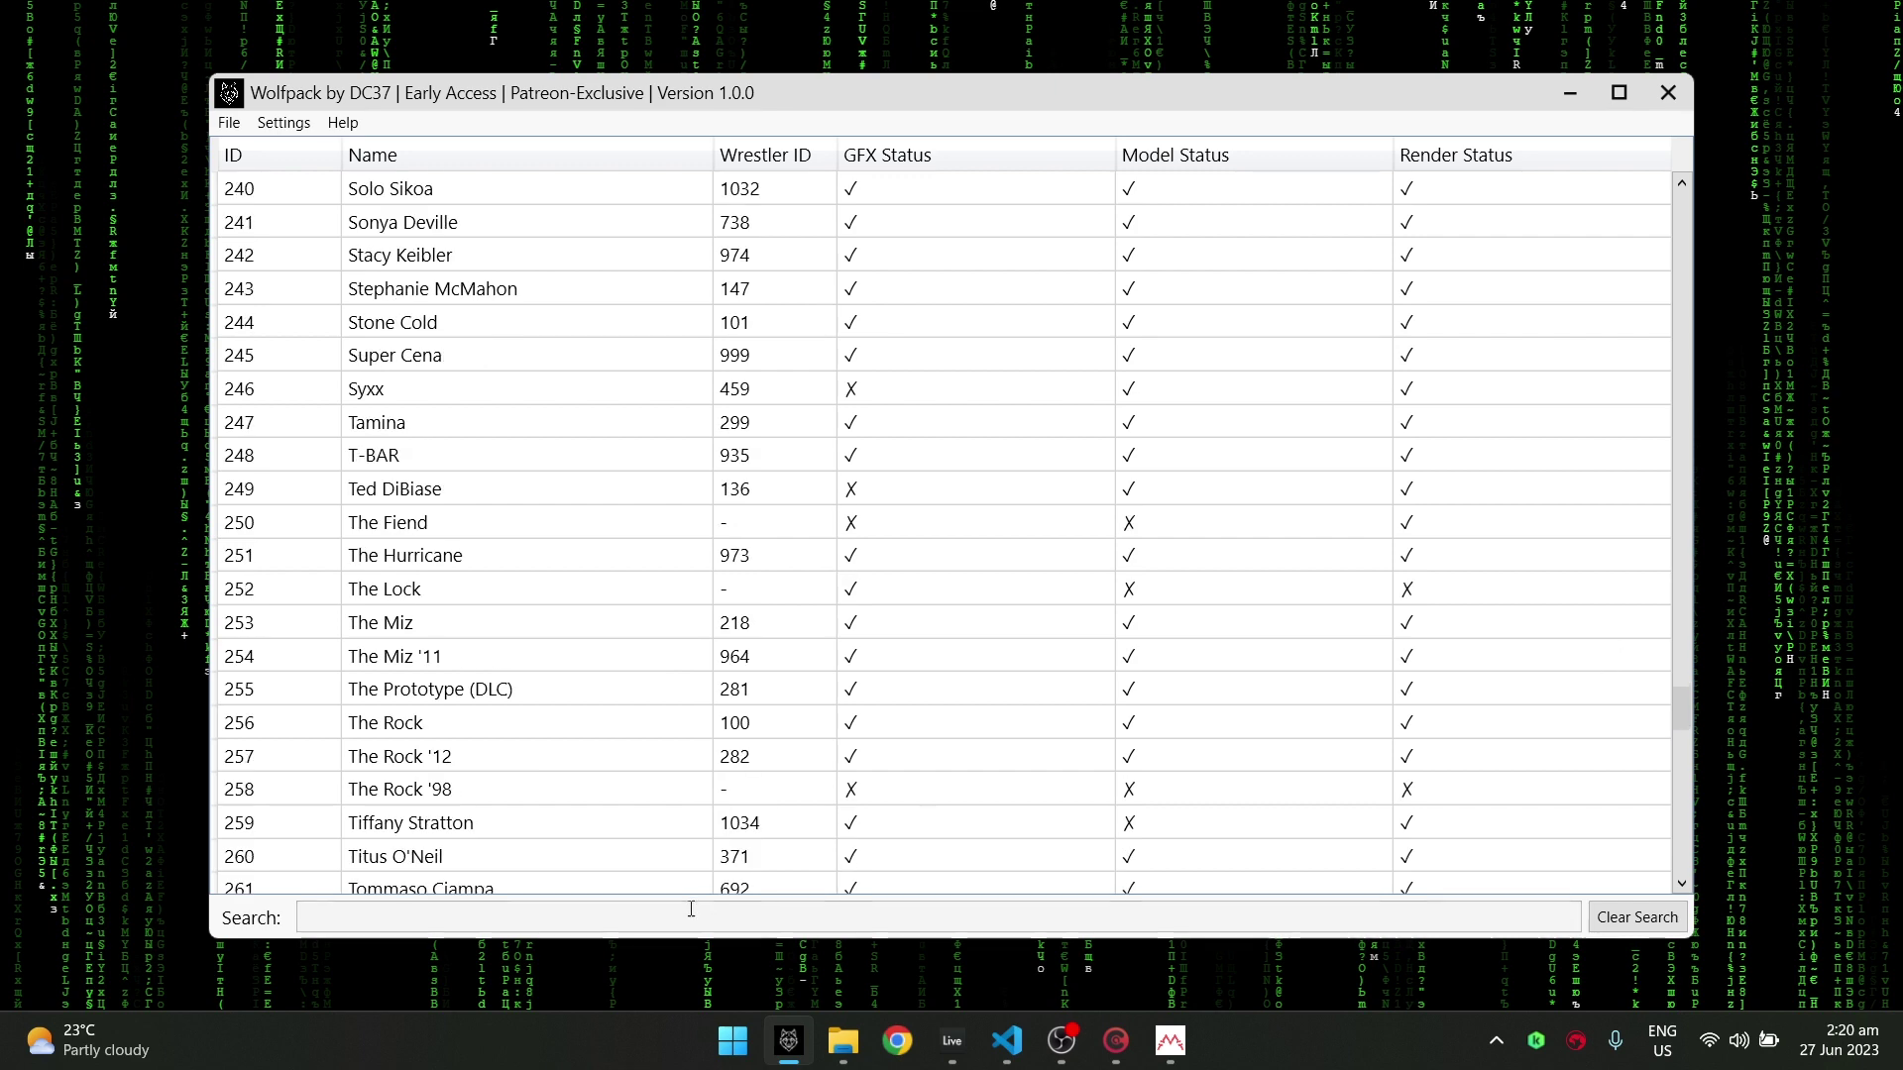
Step: Search the list for 'unu' and inspect Unused Slots 1, 4 and 31
{"action": "left_click", "coordinate": [691, 908]}
{"action": "type", "text": "unu"}
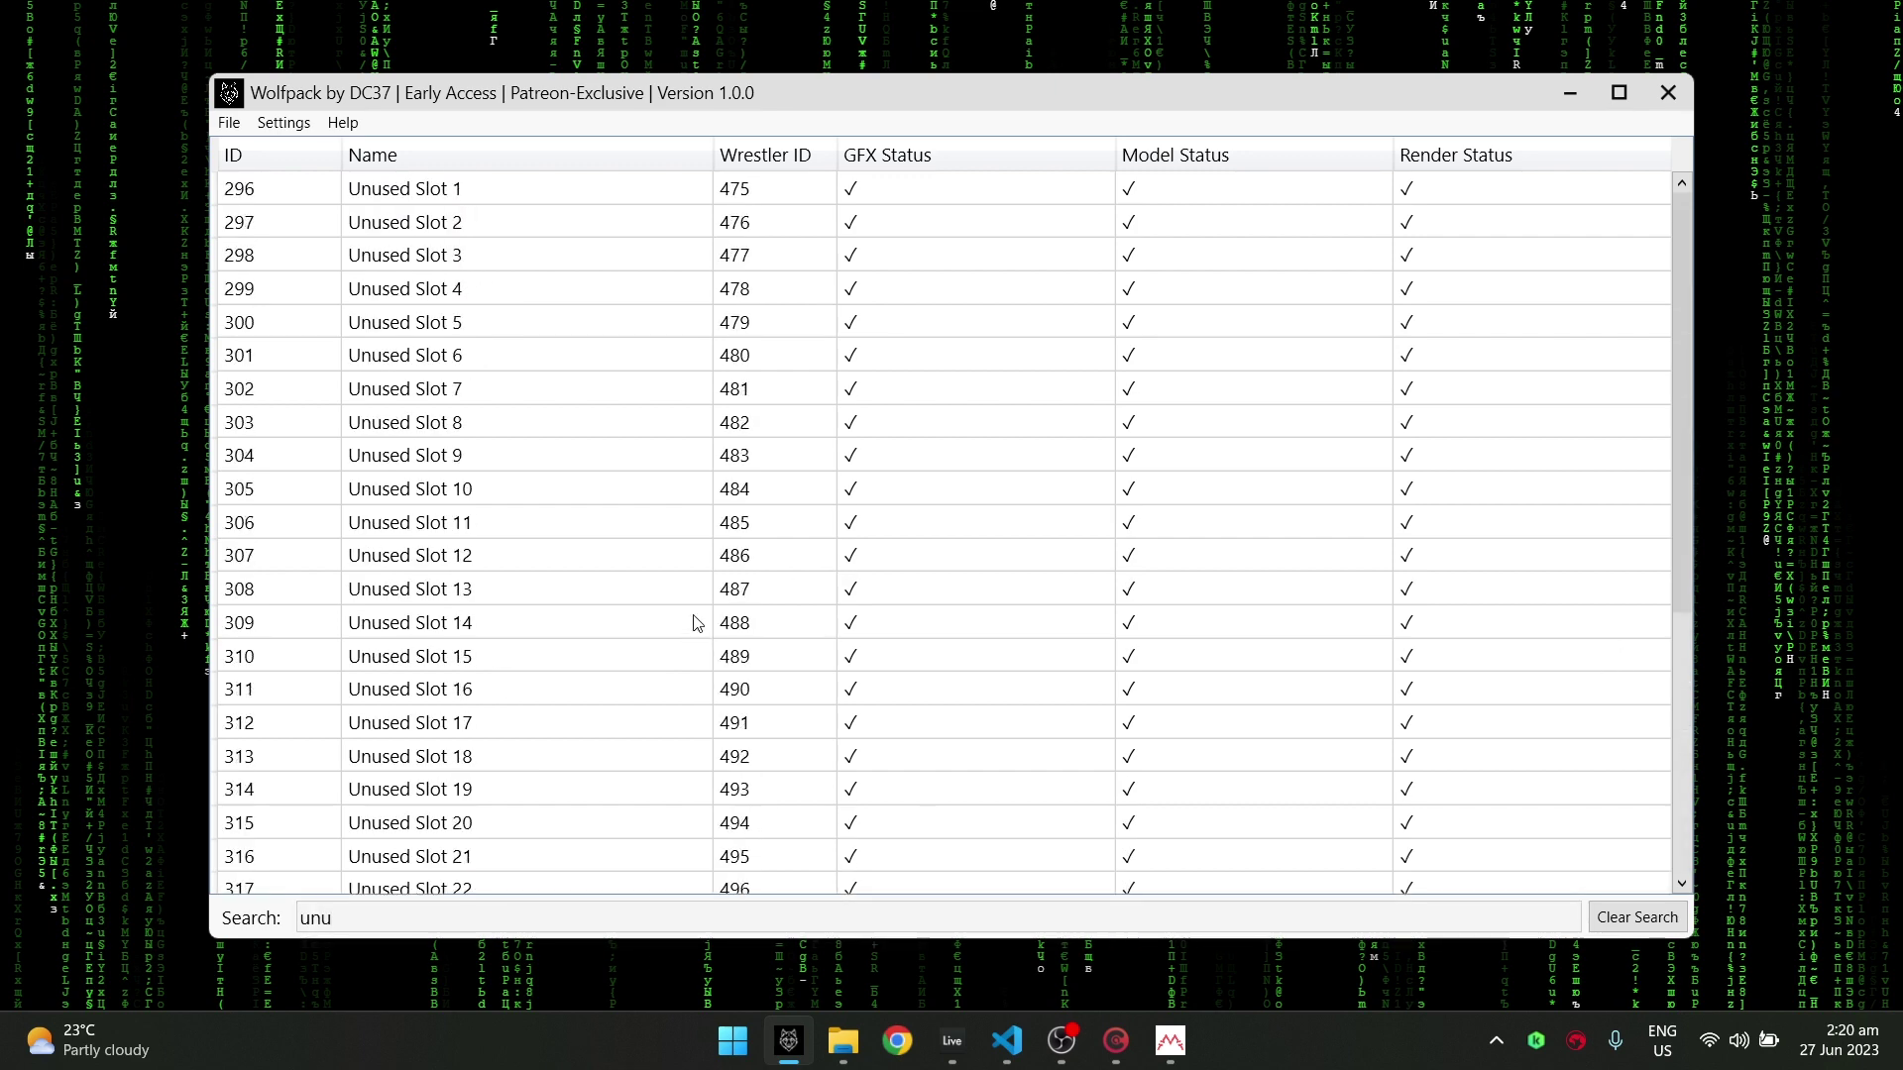
{"action": "left_click", "coordinate": [502, 201]}
{"action": "scroll", "coordinate": [540, 280], "scroll_direction": "down", "scroll_amount": 4}
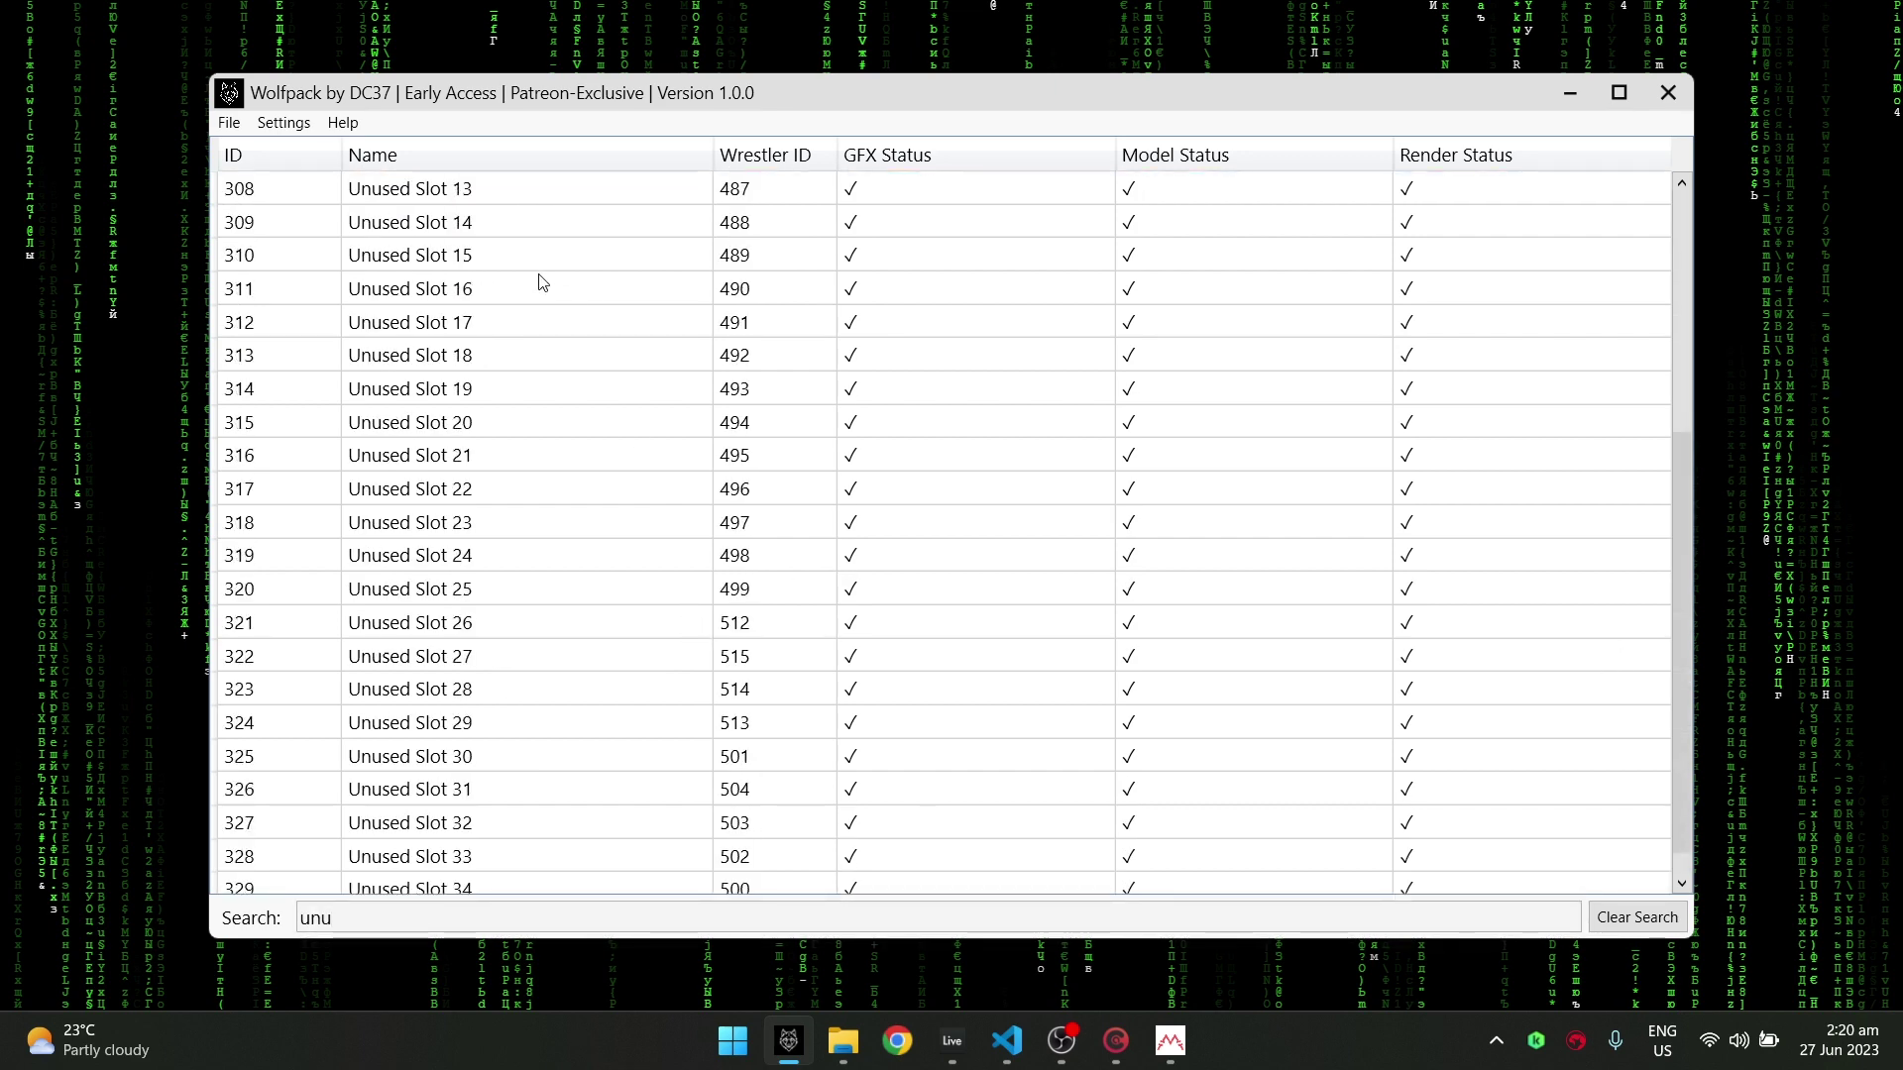
{"action": "scroll", "coordinate": [971, 214], "scroll_direction": "up", "scroll_amount": 4}
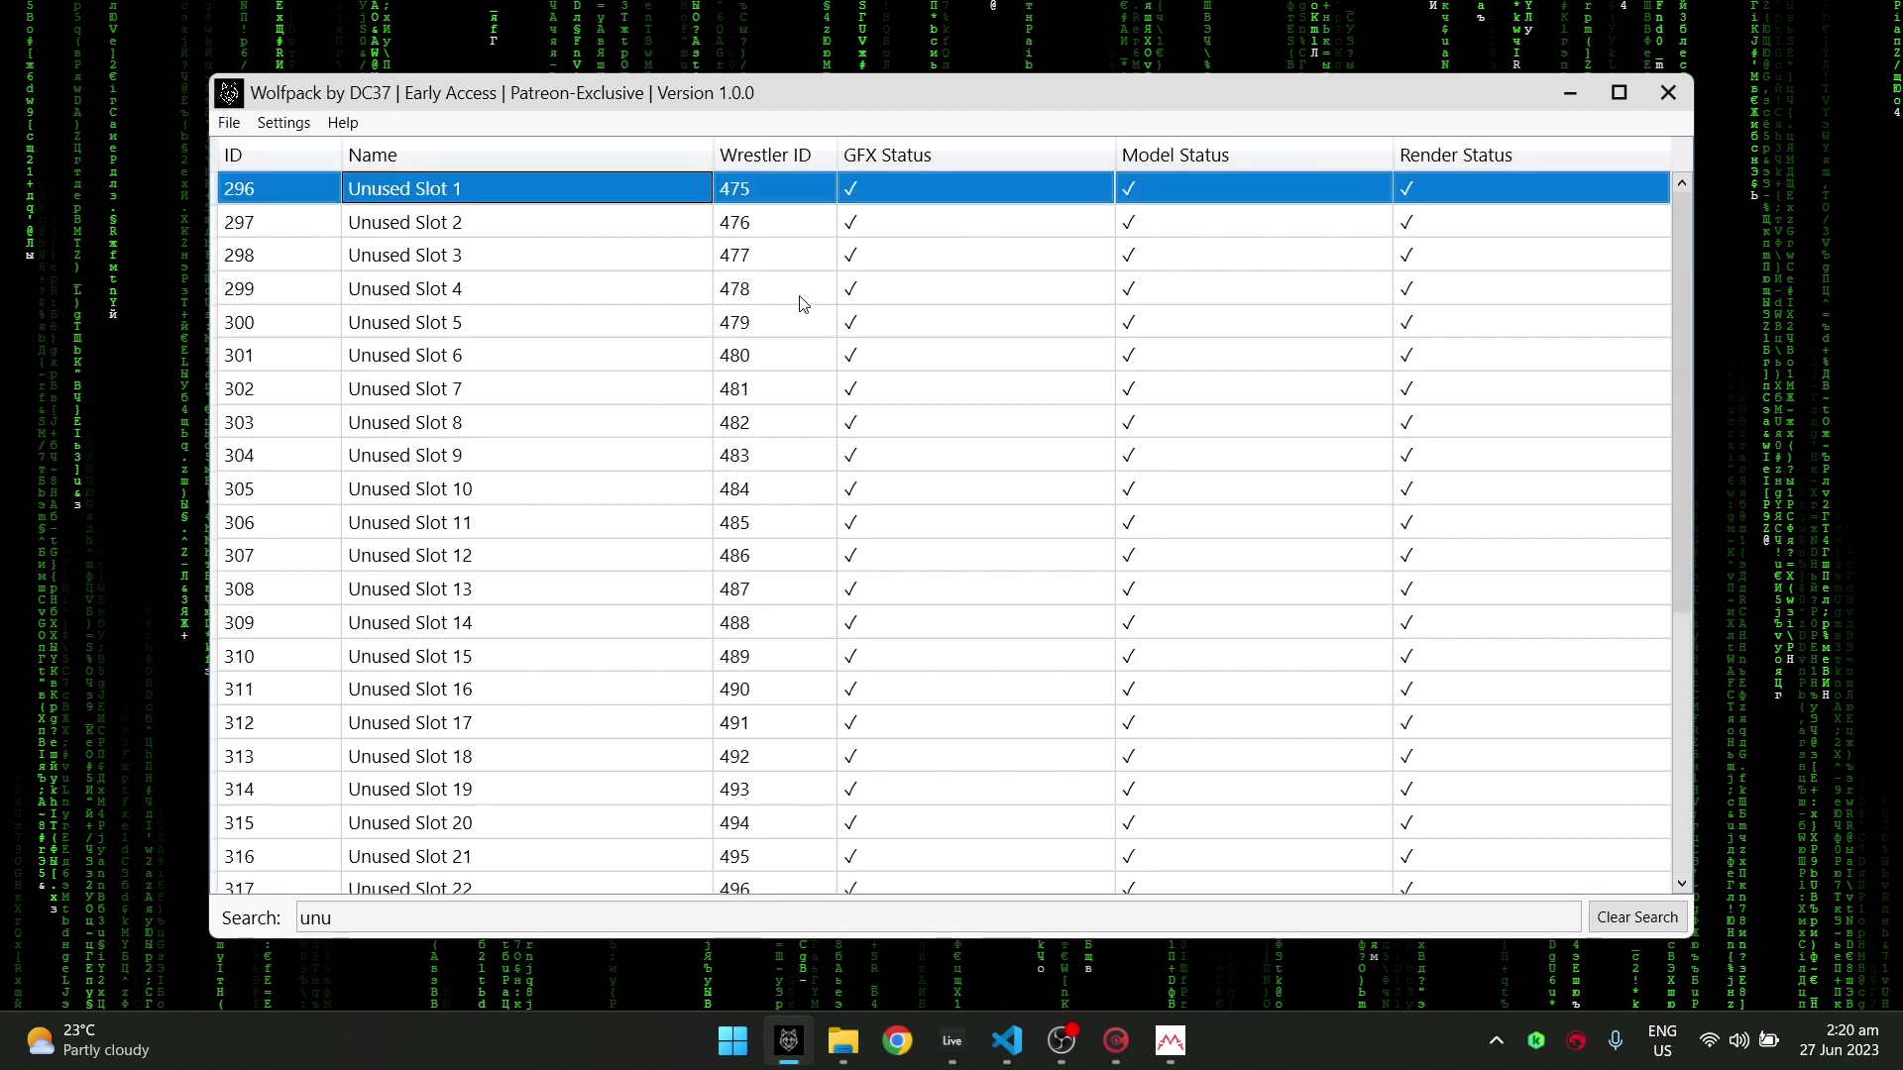
{"action": "left_click", "coordinate": [649, 304]}
{"action": "scroll", "coordinate": [650, 305], "scroll_direction": "down", "scroll_amount": 5}
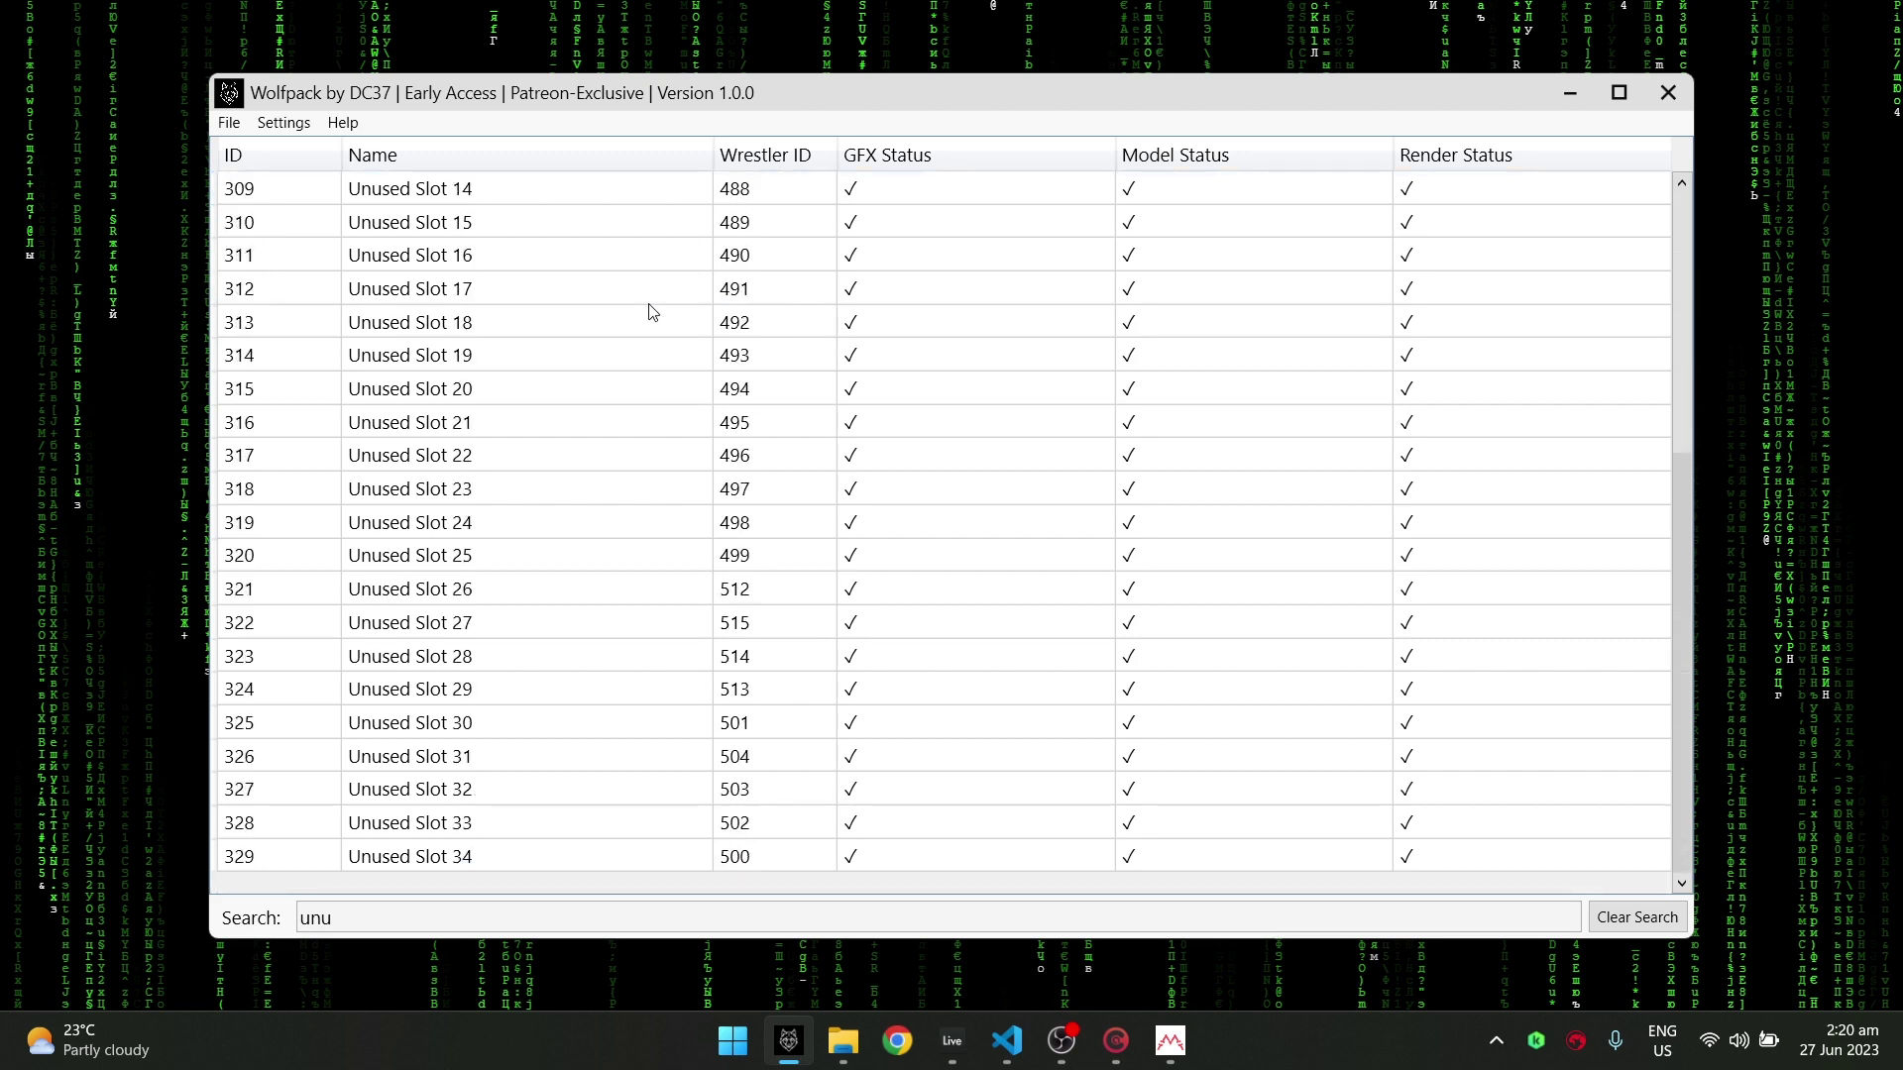
{"action": "left_click", "coordinate": [512, 756]}
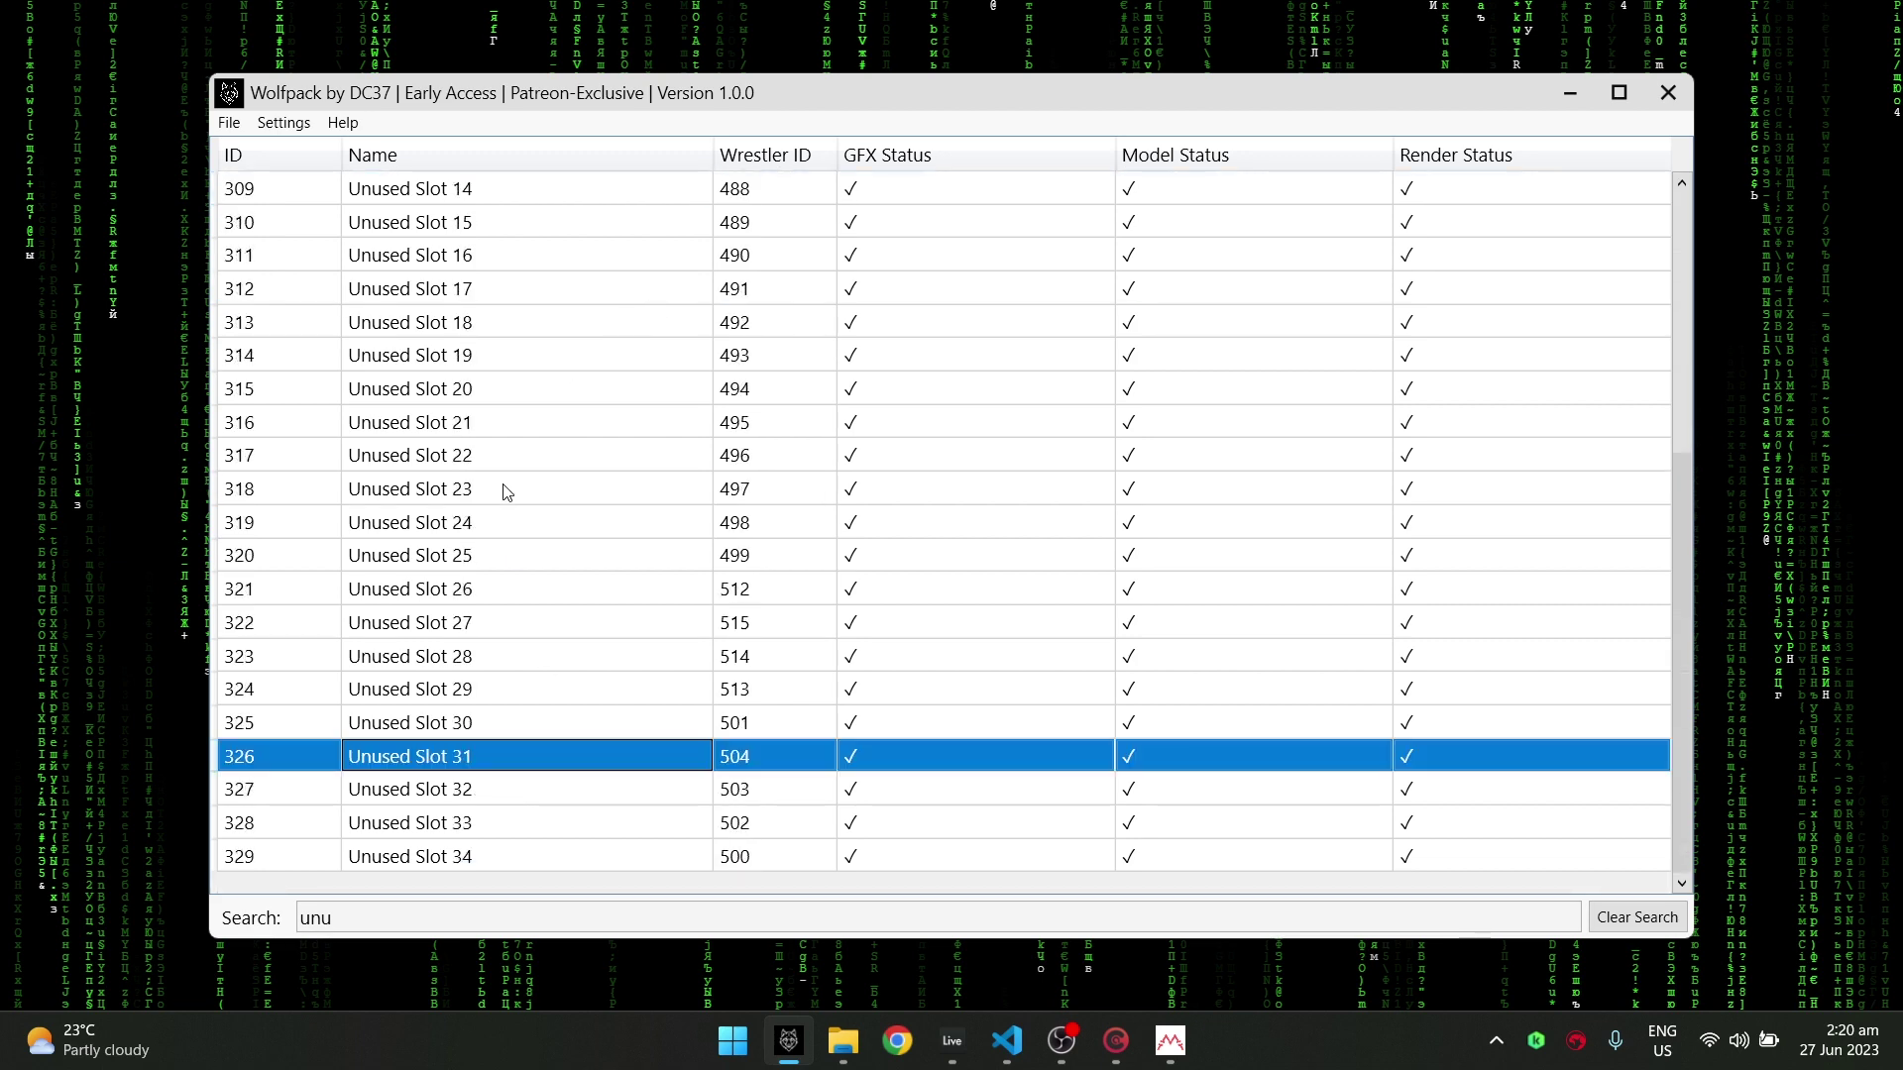
{"action": "scroll", "coordinate": [544, 449], "scroll_direction": "up", "scroll_amount": 1}
{"action": "scroll", "coordinate": [560, 437], "scroll_direction": "up", "scroll_amount": 3}
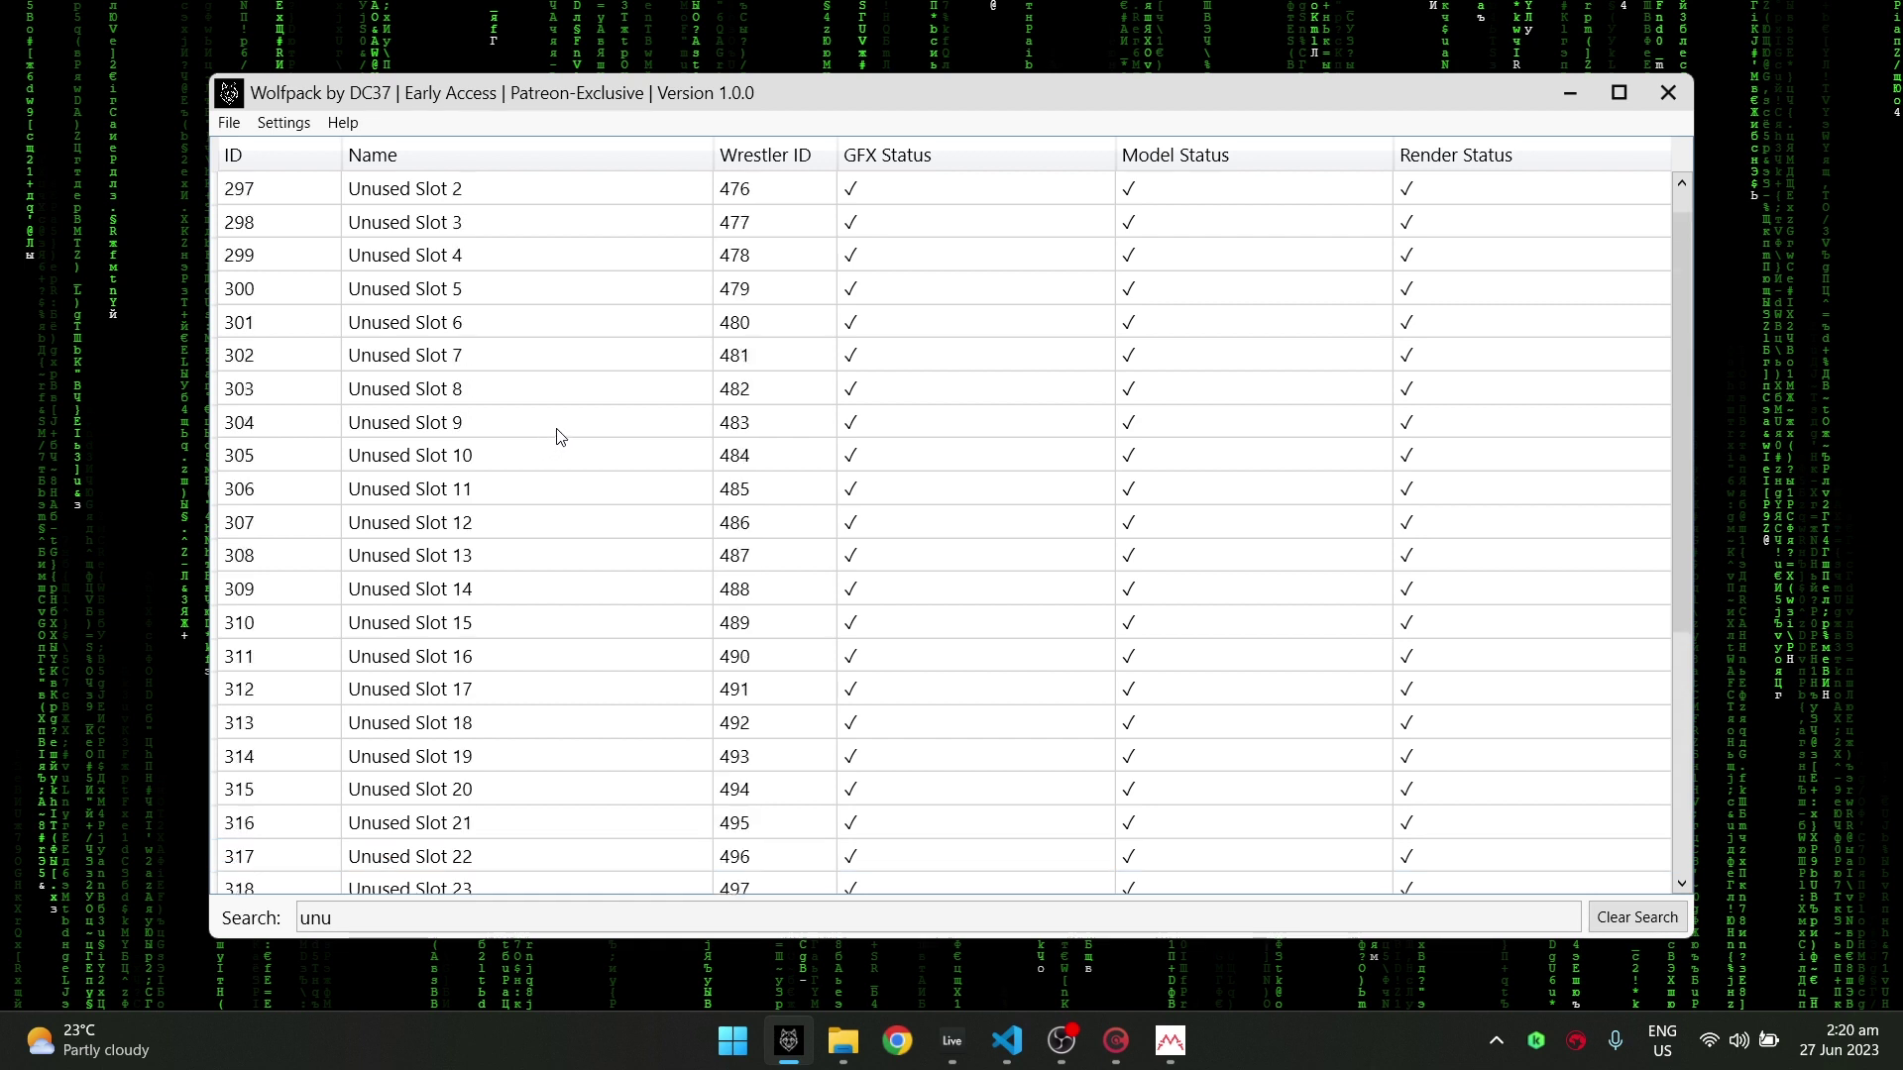
{"action": "scroll", "coordinate": [560, 437], "scroll_direction": "up", "scroll_amount": 1}
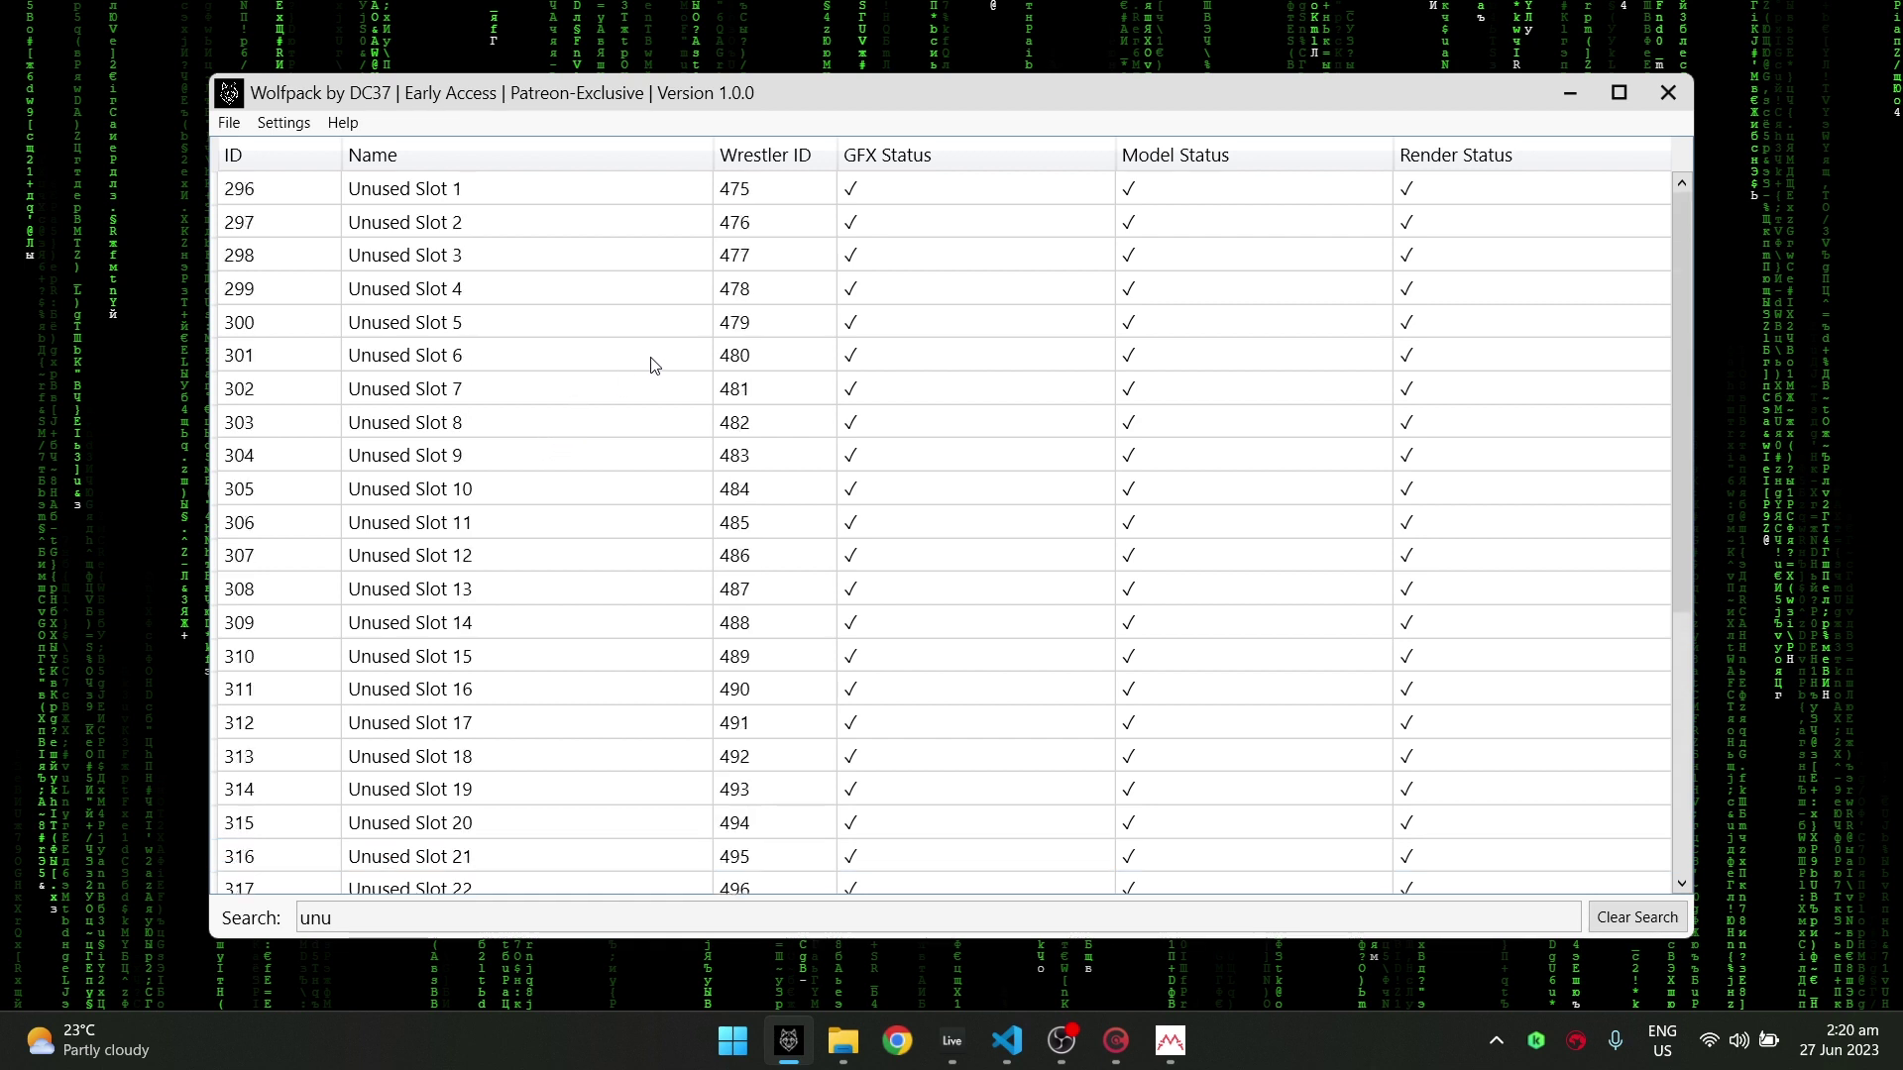
Step: Inspect Unused Slots 2, 1, 6, 14 and 8, ending back on Unused Slot 2
{"action": "left_click", "coordinate": [557, 220]}
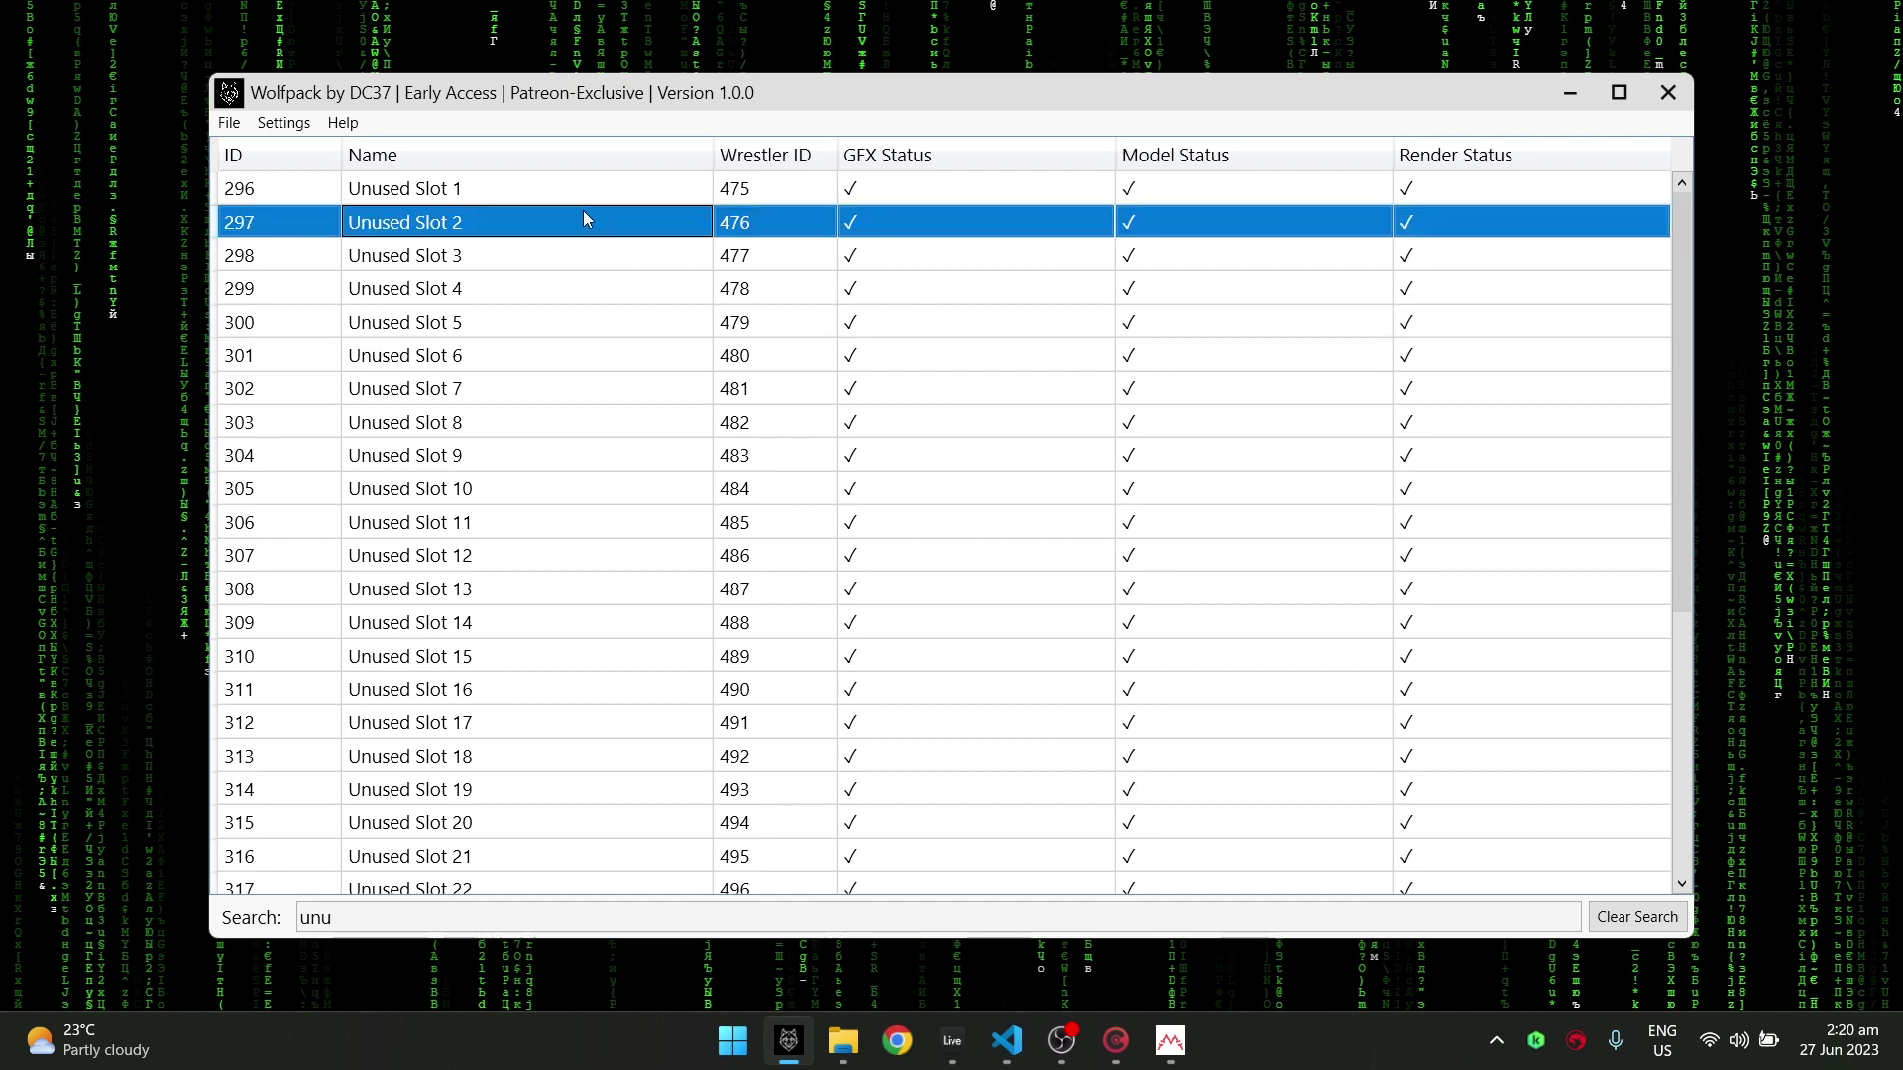
{"action": "left_click", "coordinate": [783, 189]}
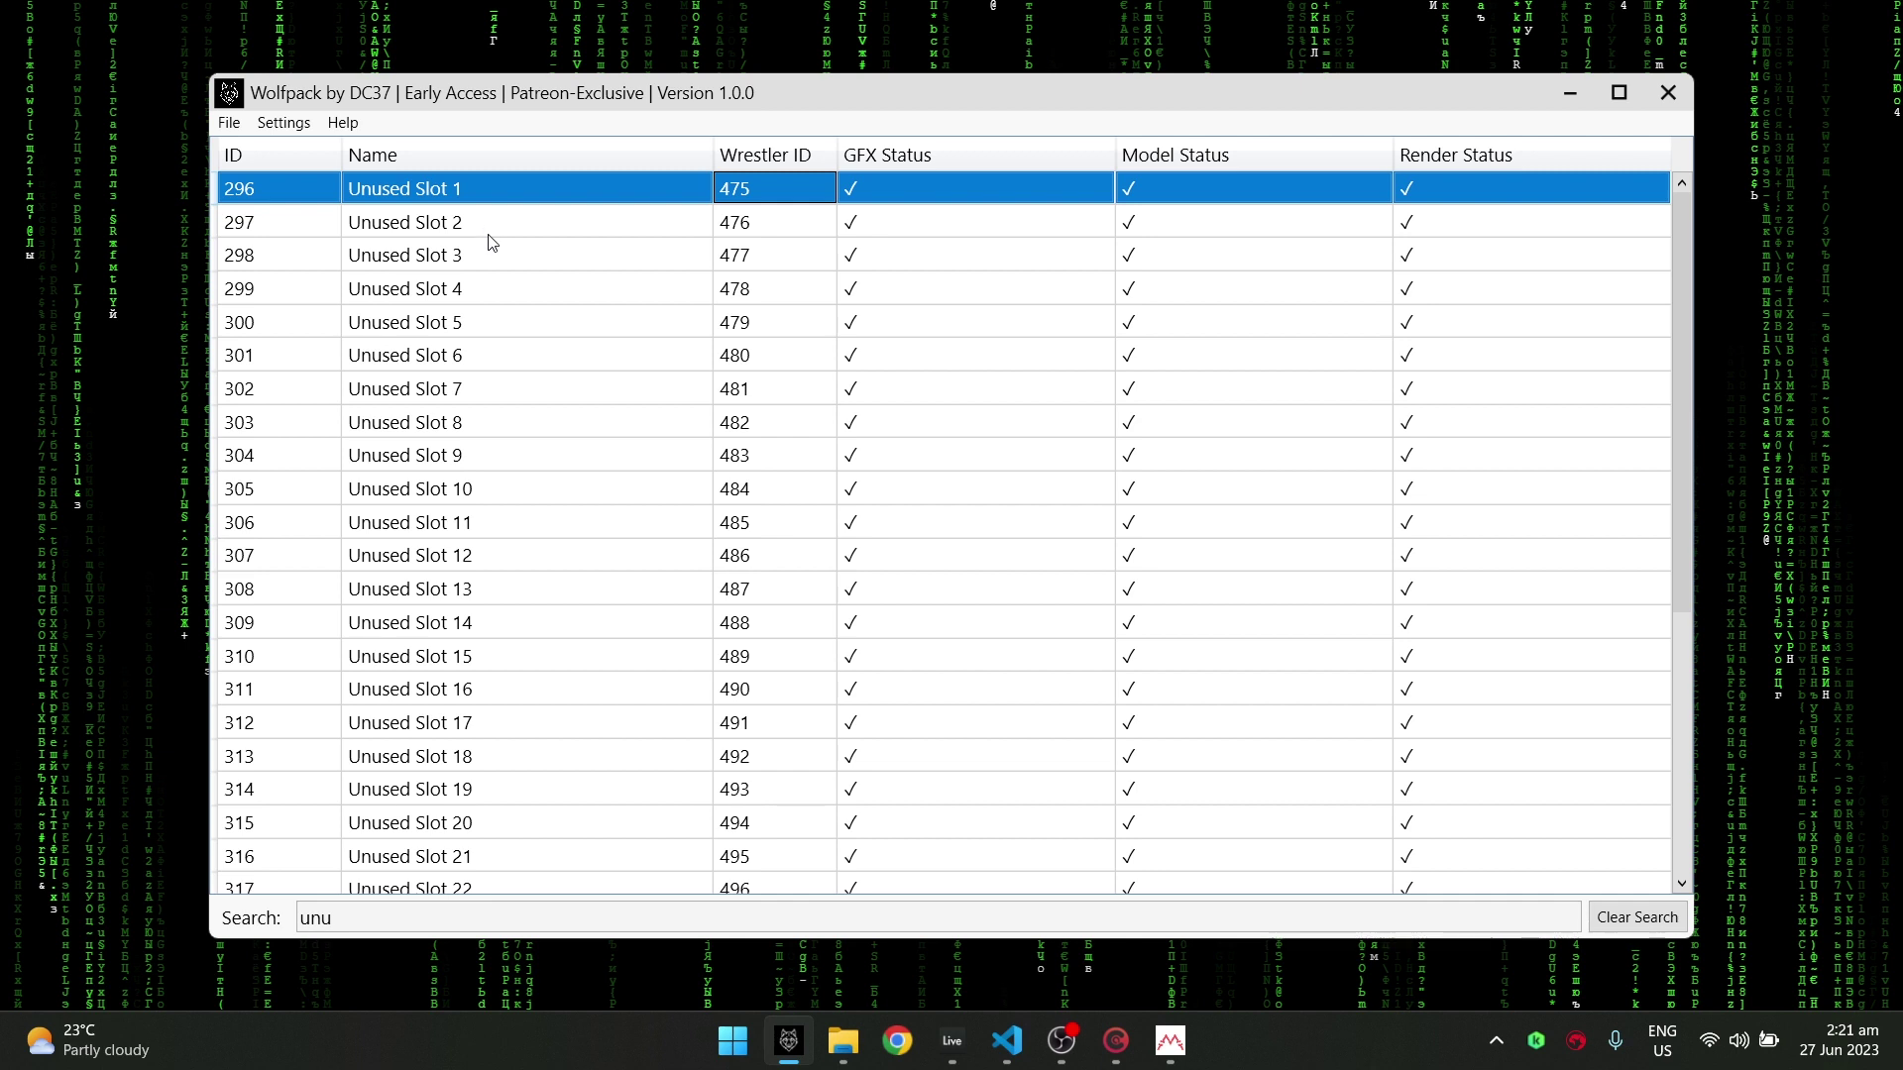
{"action": "left_click", "coordinate": [519, 351]}
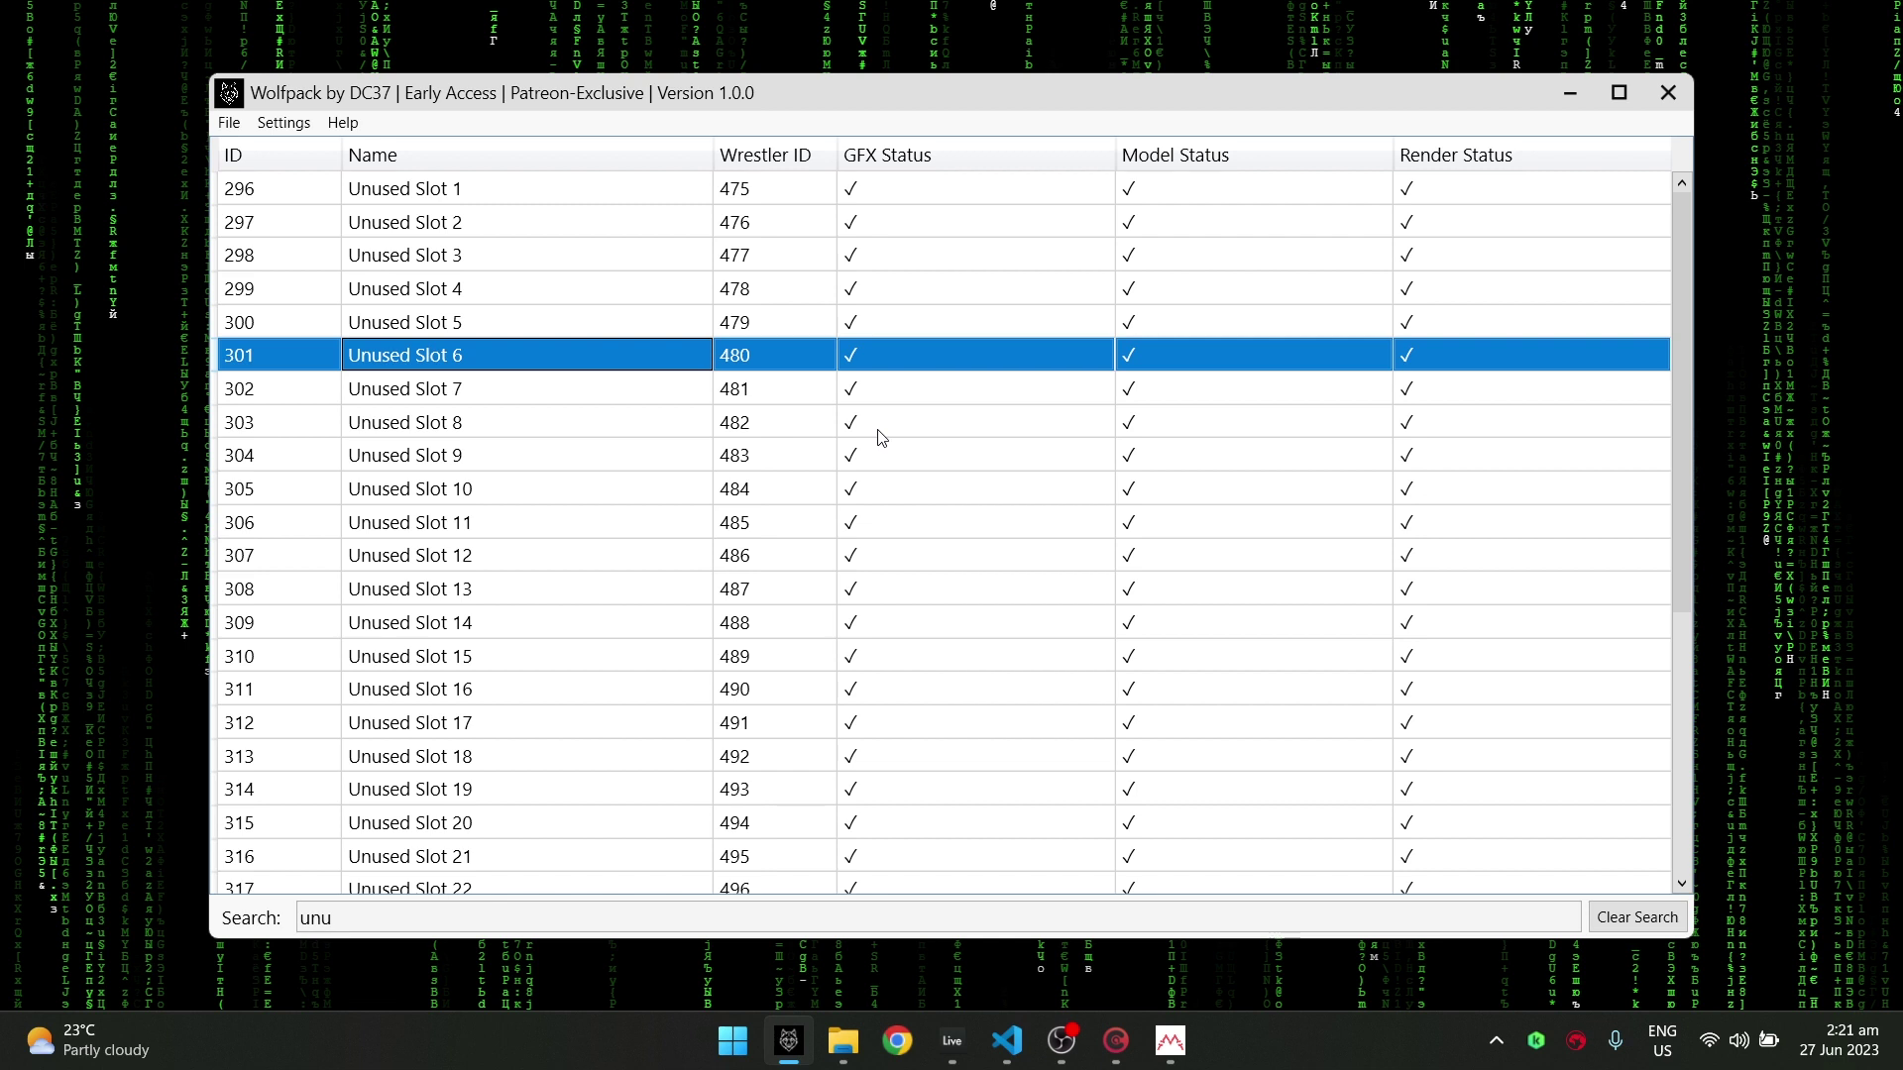
{"action": "scroll", "coordinate": [877, 436], "scroll_direction": "down", "scroll_amount": 1}
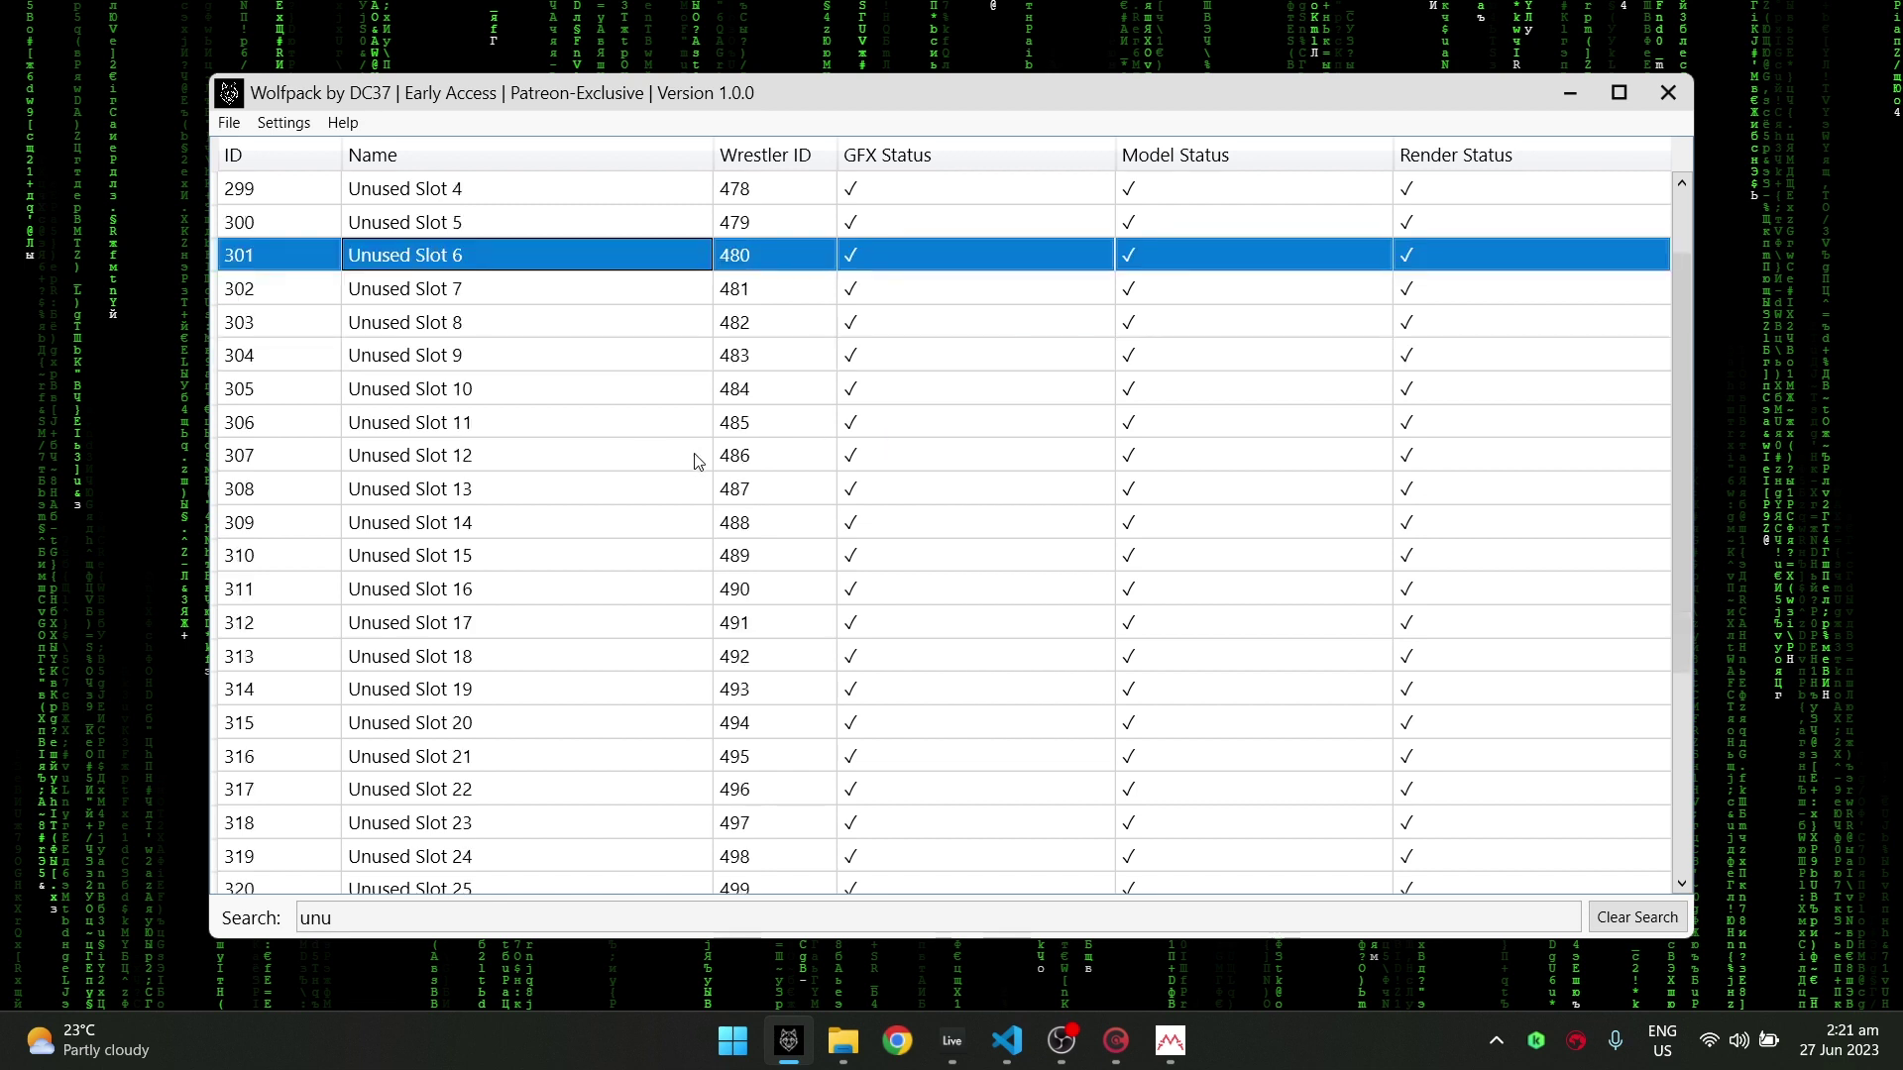
{"action": "left_click", "coordinate": [807, 524]}
{"action": "scroll", "coordinate": [765, 530], "scroll_direction": "up", "scroll_amount": 1}
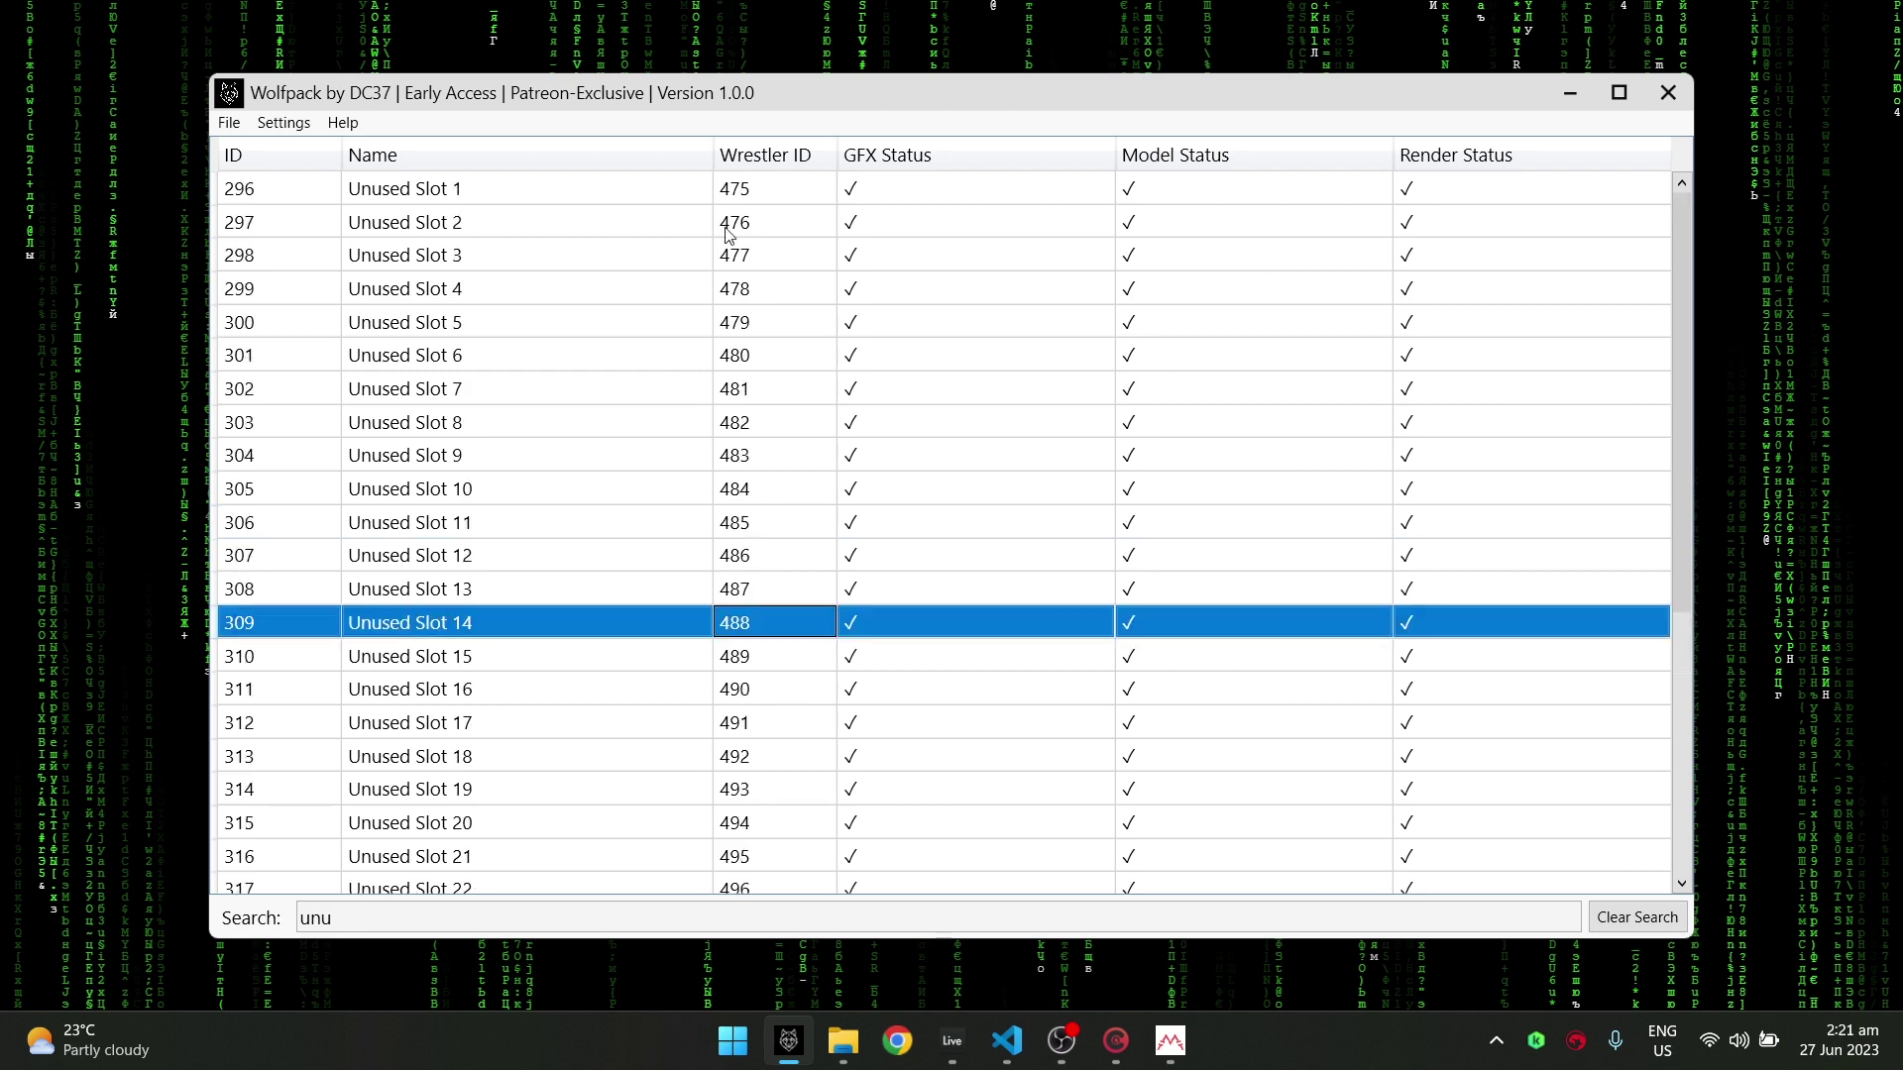
{"action": "left_click_drag", "start_coordinate": [981, 107], "coordinate": [1017, 99]}
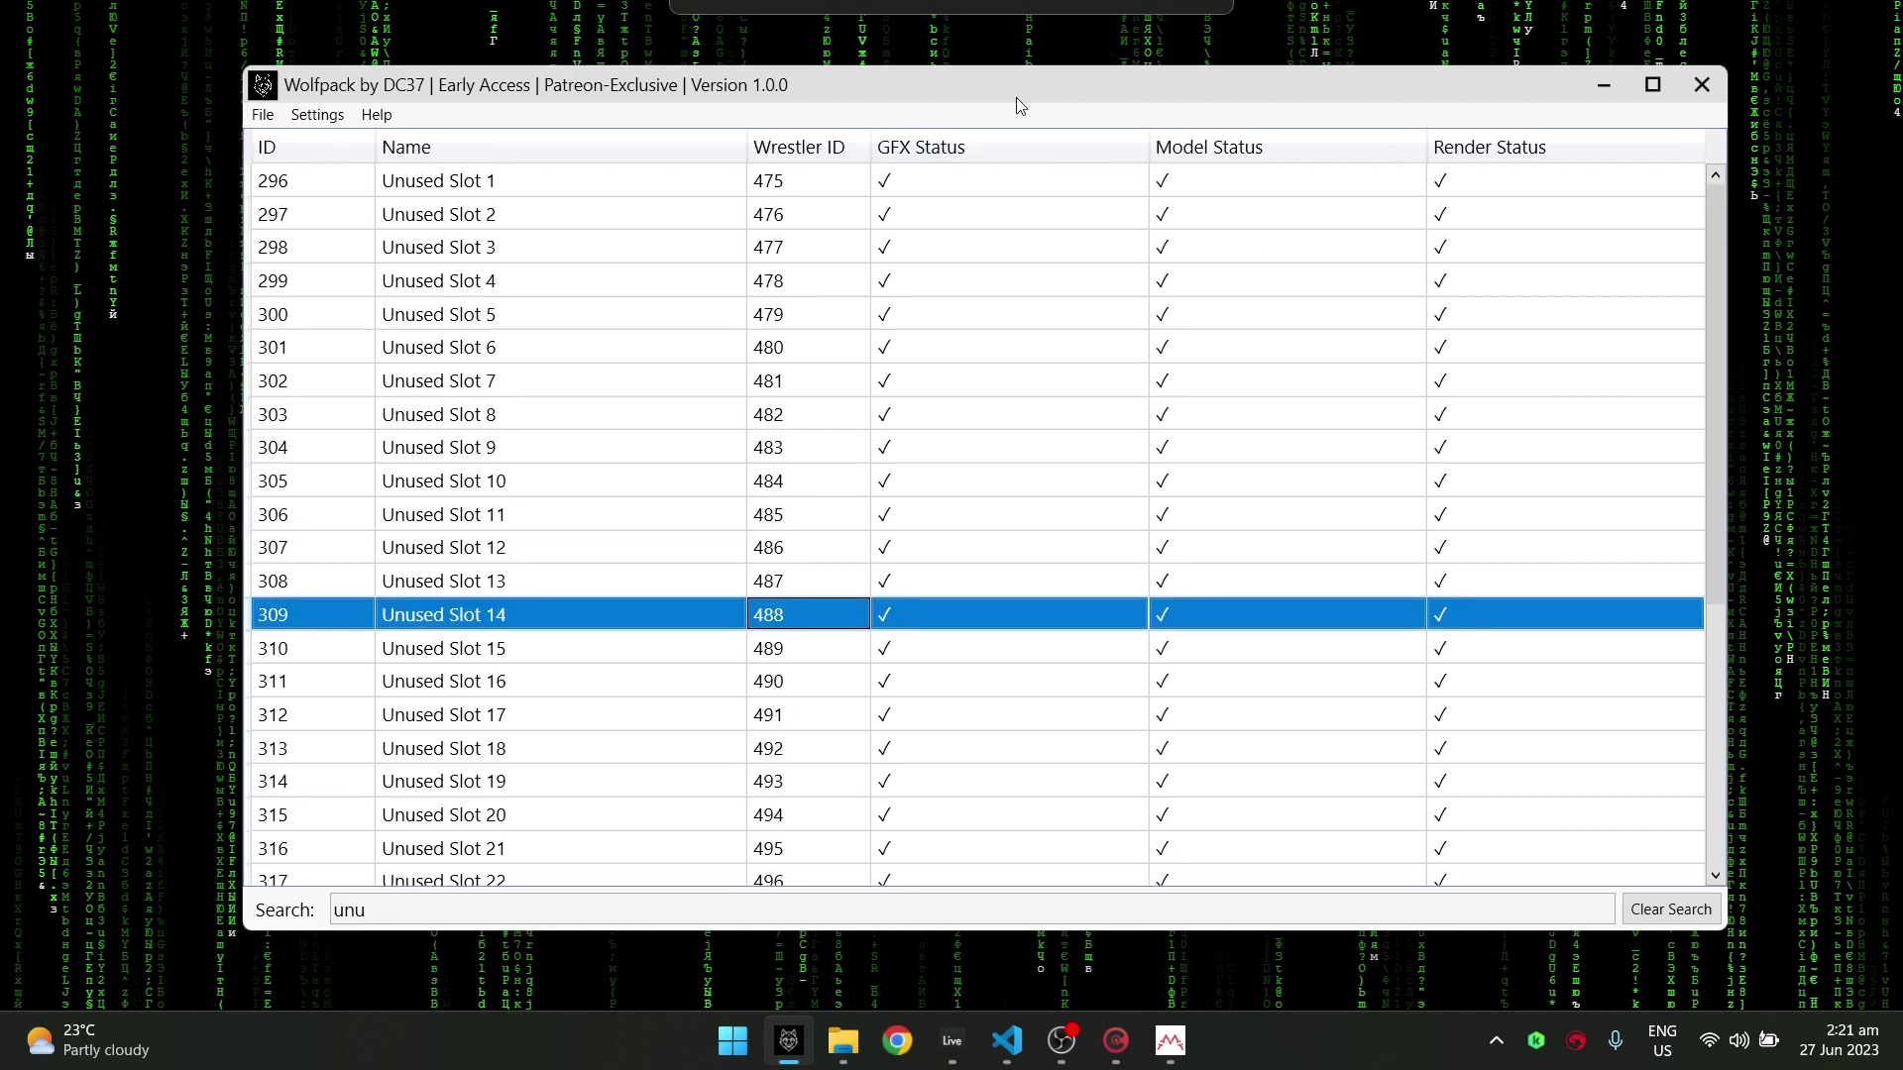
{"action": "left_click", "coordinate": [578, 407]}
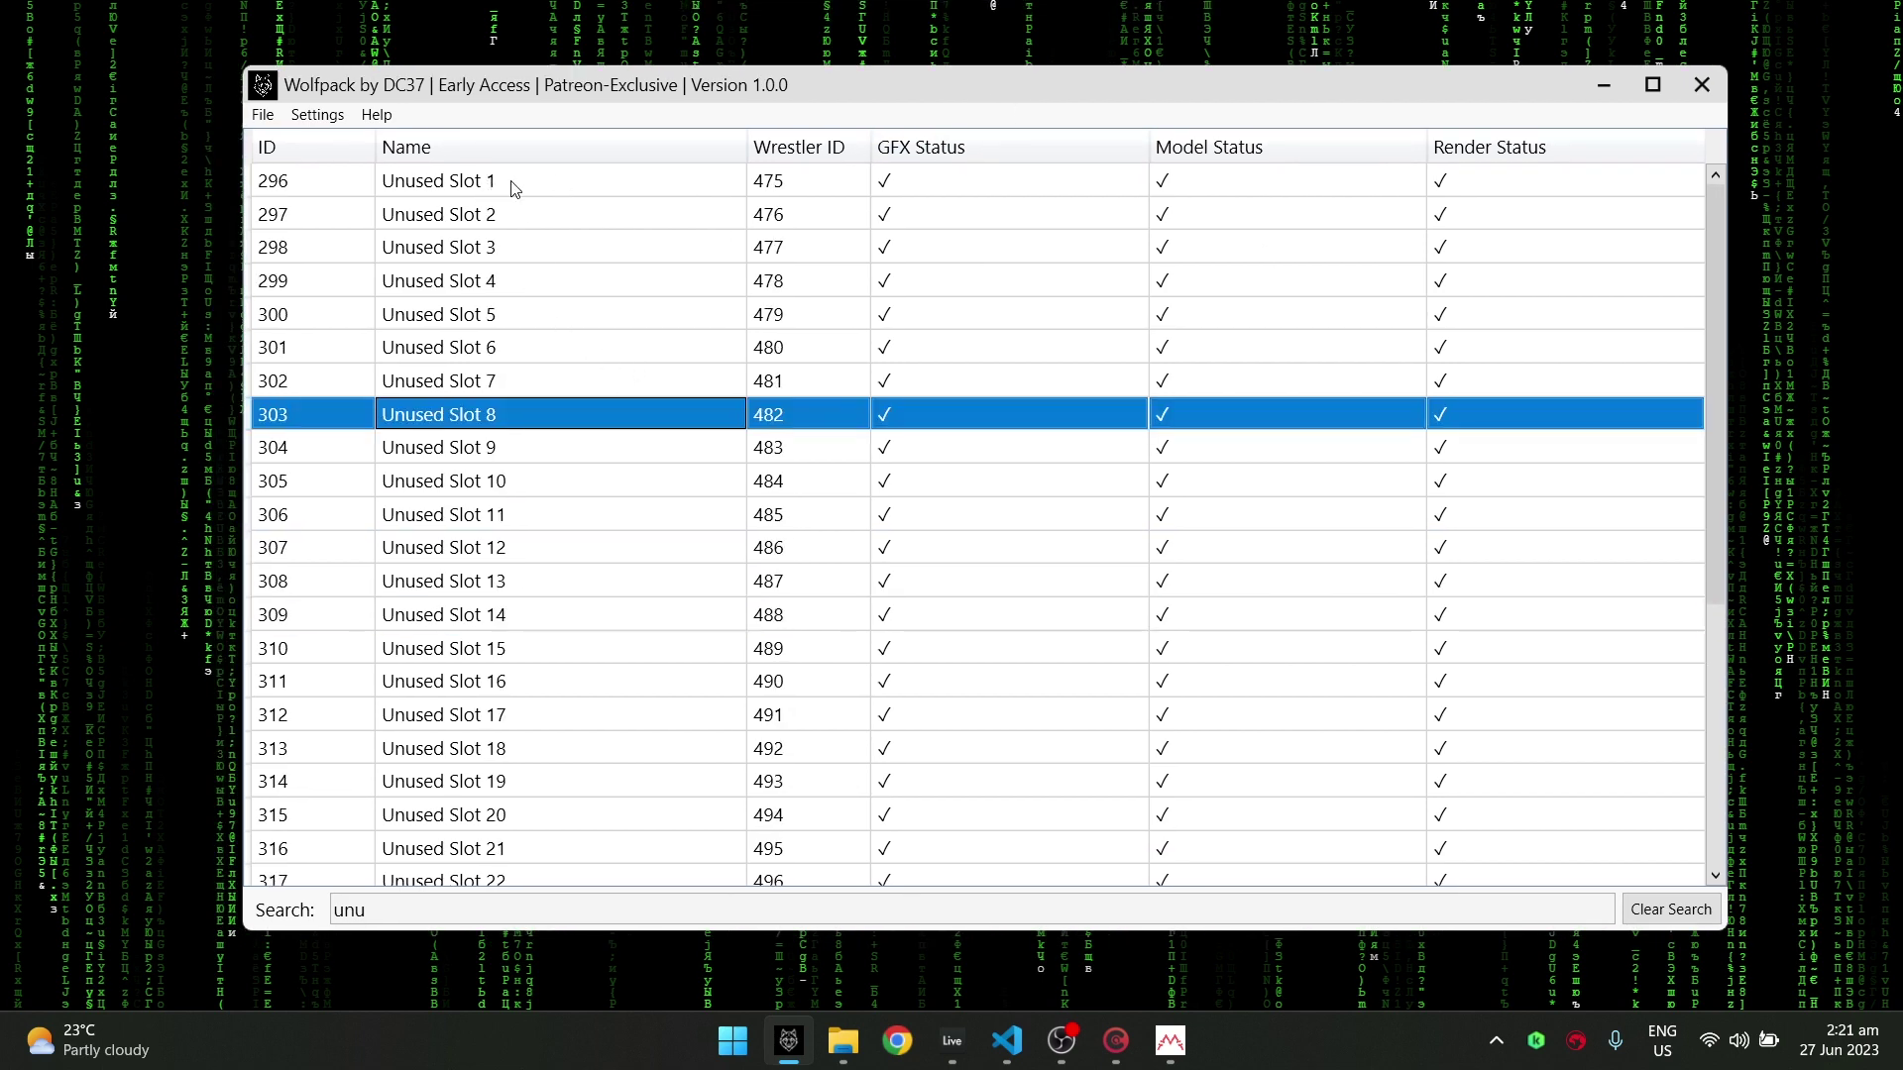
{"action": "left_click", "coordinate": [624, 211]}
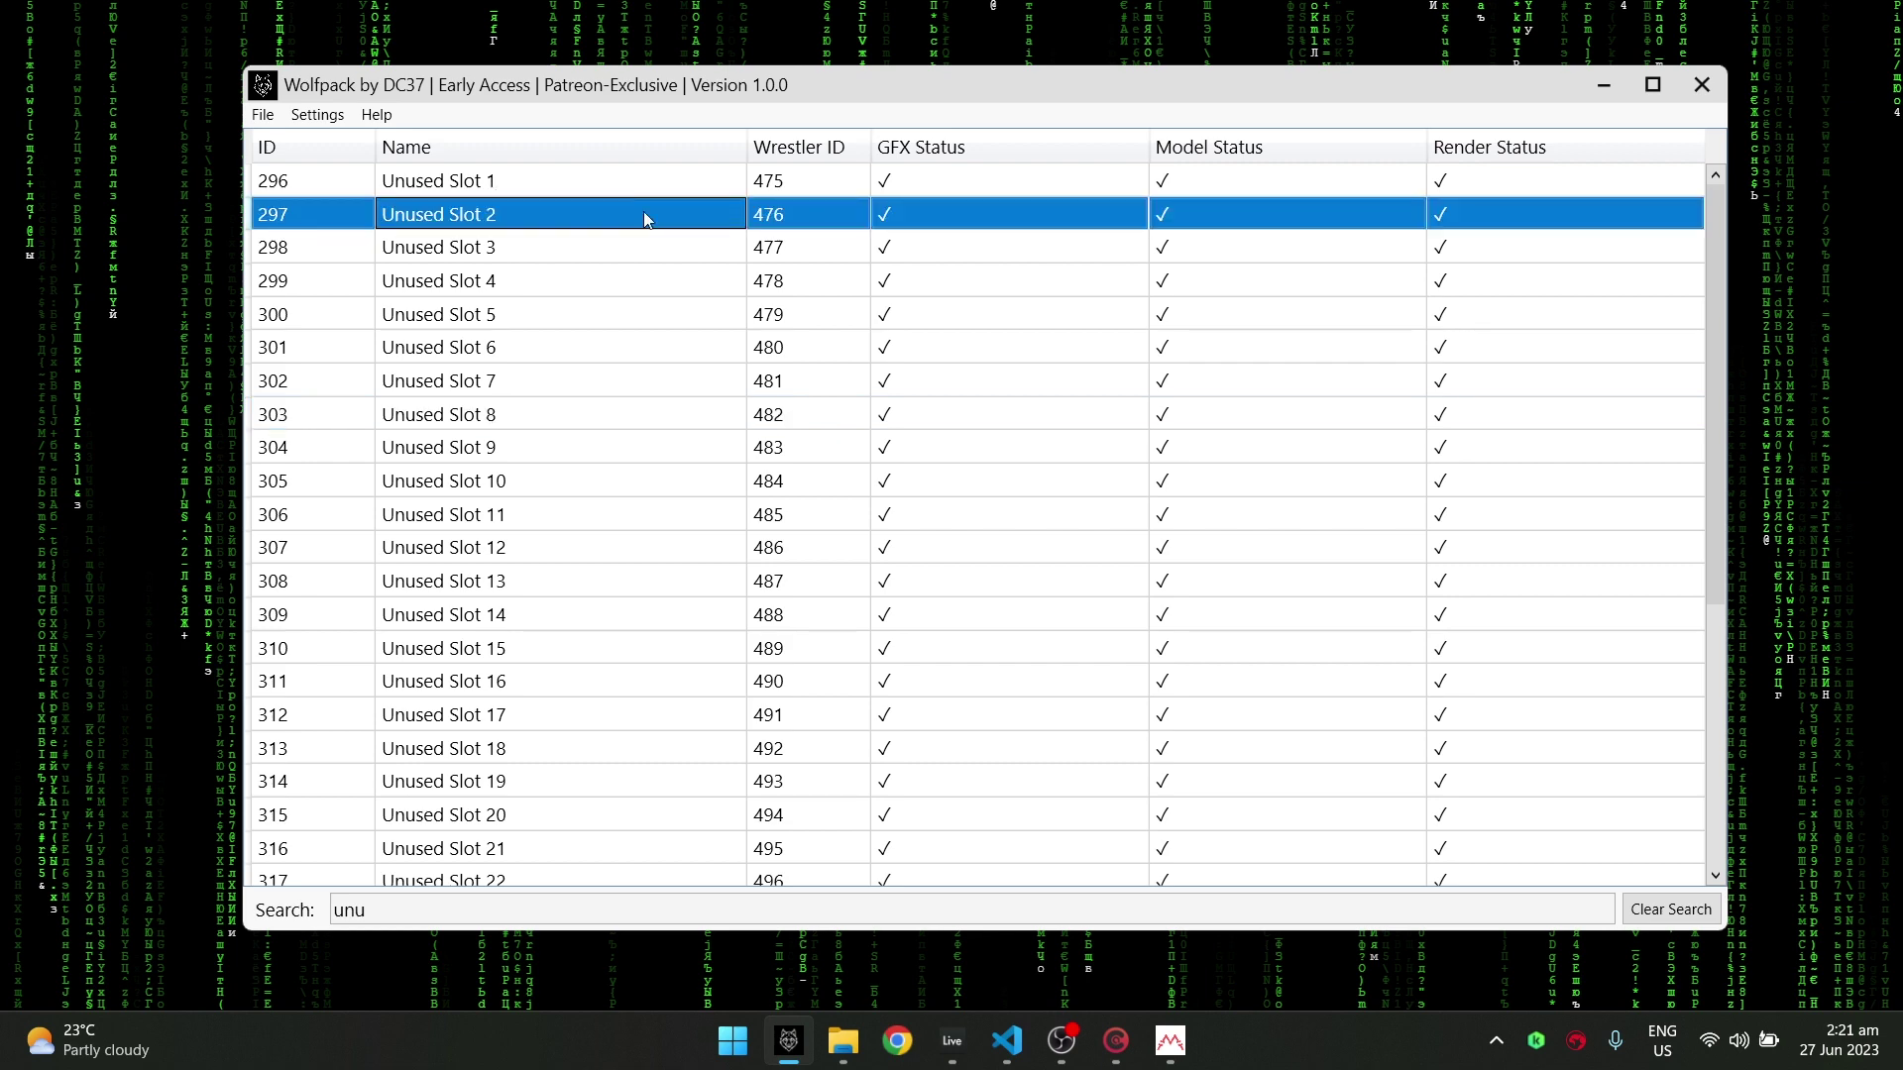
Step: Recheck Unused Slots 6 and 2, then clear the 'unu' search to list all wrestlers
{"action": "scroll", "coordinate": [840, 297], "scroll_direction": "down", "scroll_amount": 4}
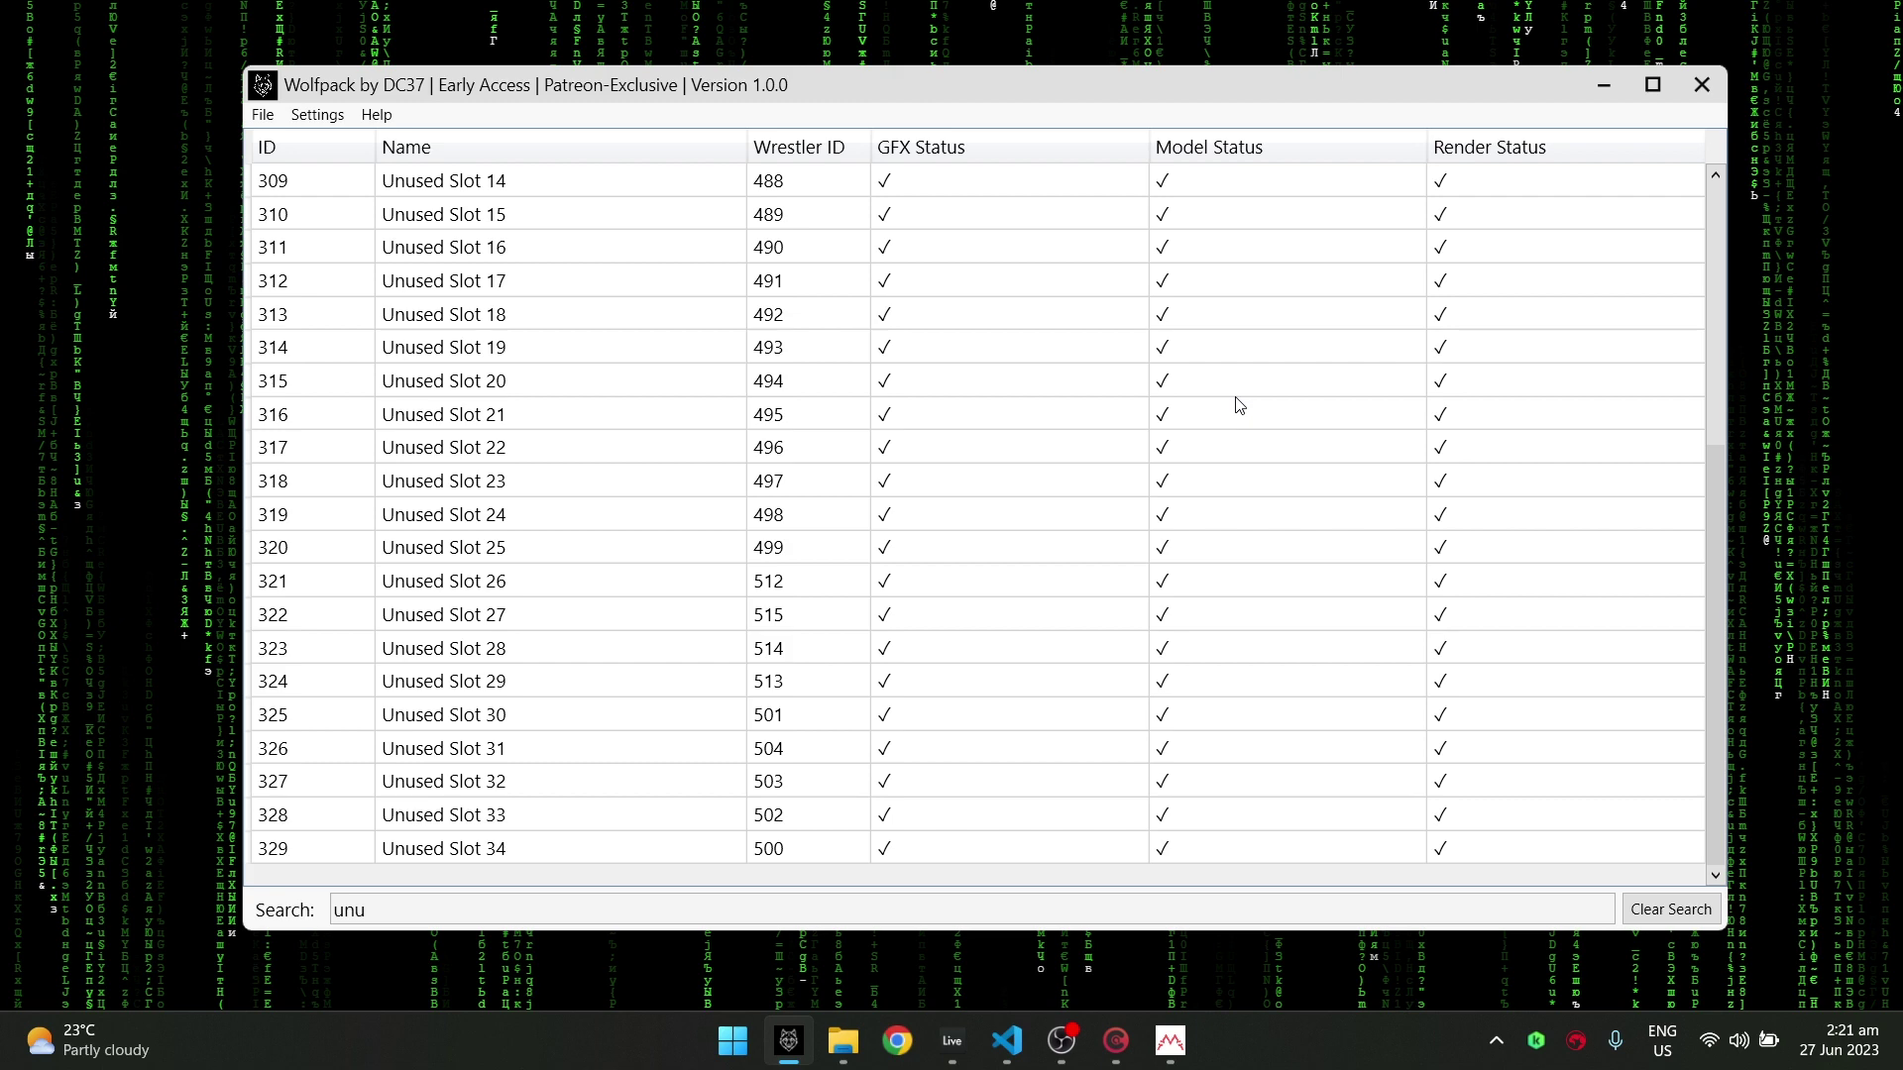
{"action": "scroll", "coordinate": [1239, 404], "scroll_direction": "up", "scroll_amount": 4}
{"action": "scroll", "coordinate": [1241, 383], "scroll_direction": "up", "scroll_amount": 1}
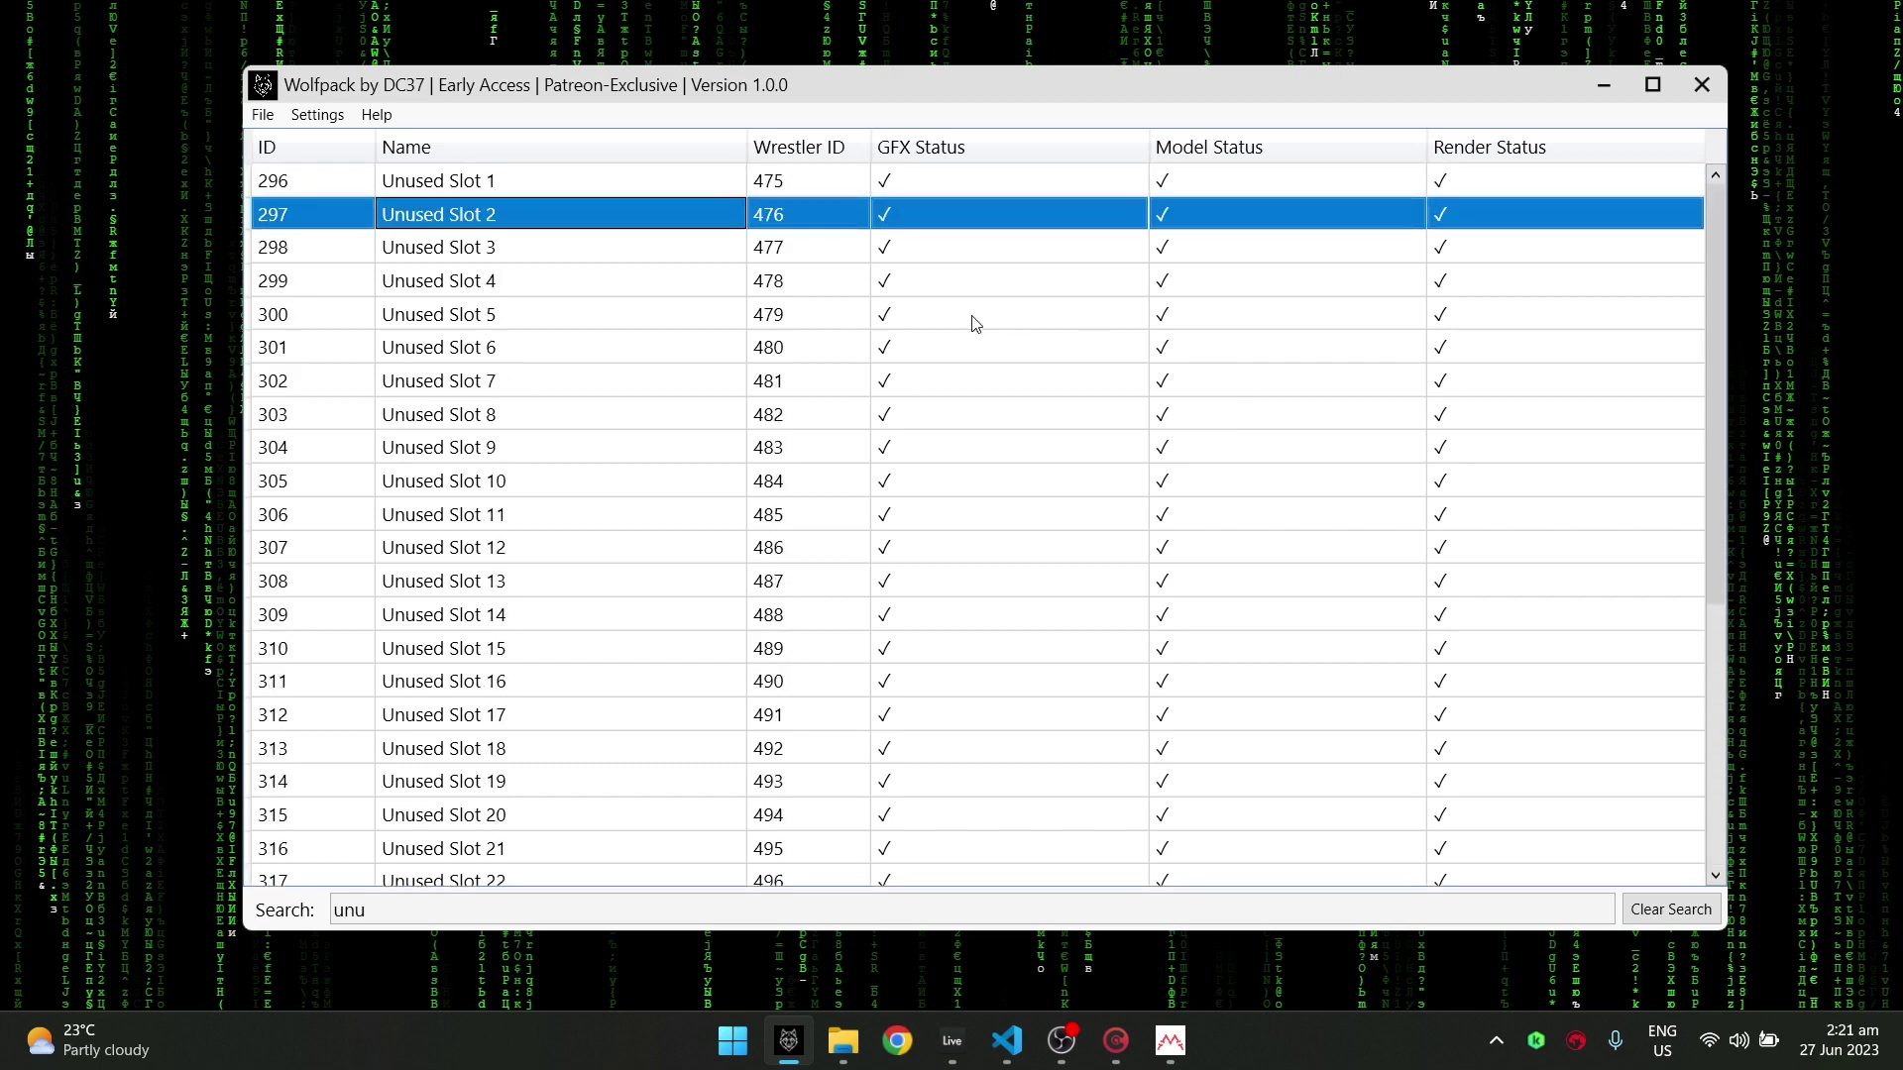
{"action": "left_click", "coordinate": [839, 346]}
{"action": "scroll", "coordinate": [1112, 769], "scroll_direction": "down", "scroll_amount": 3}
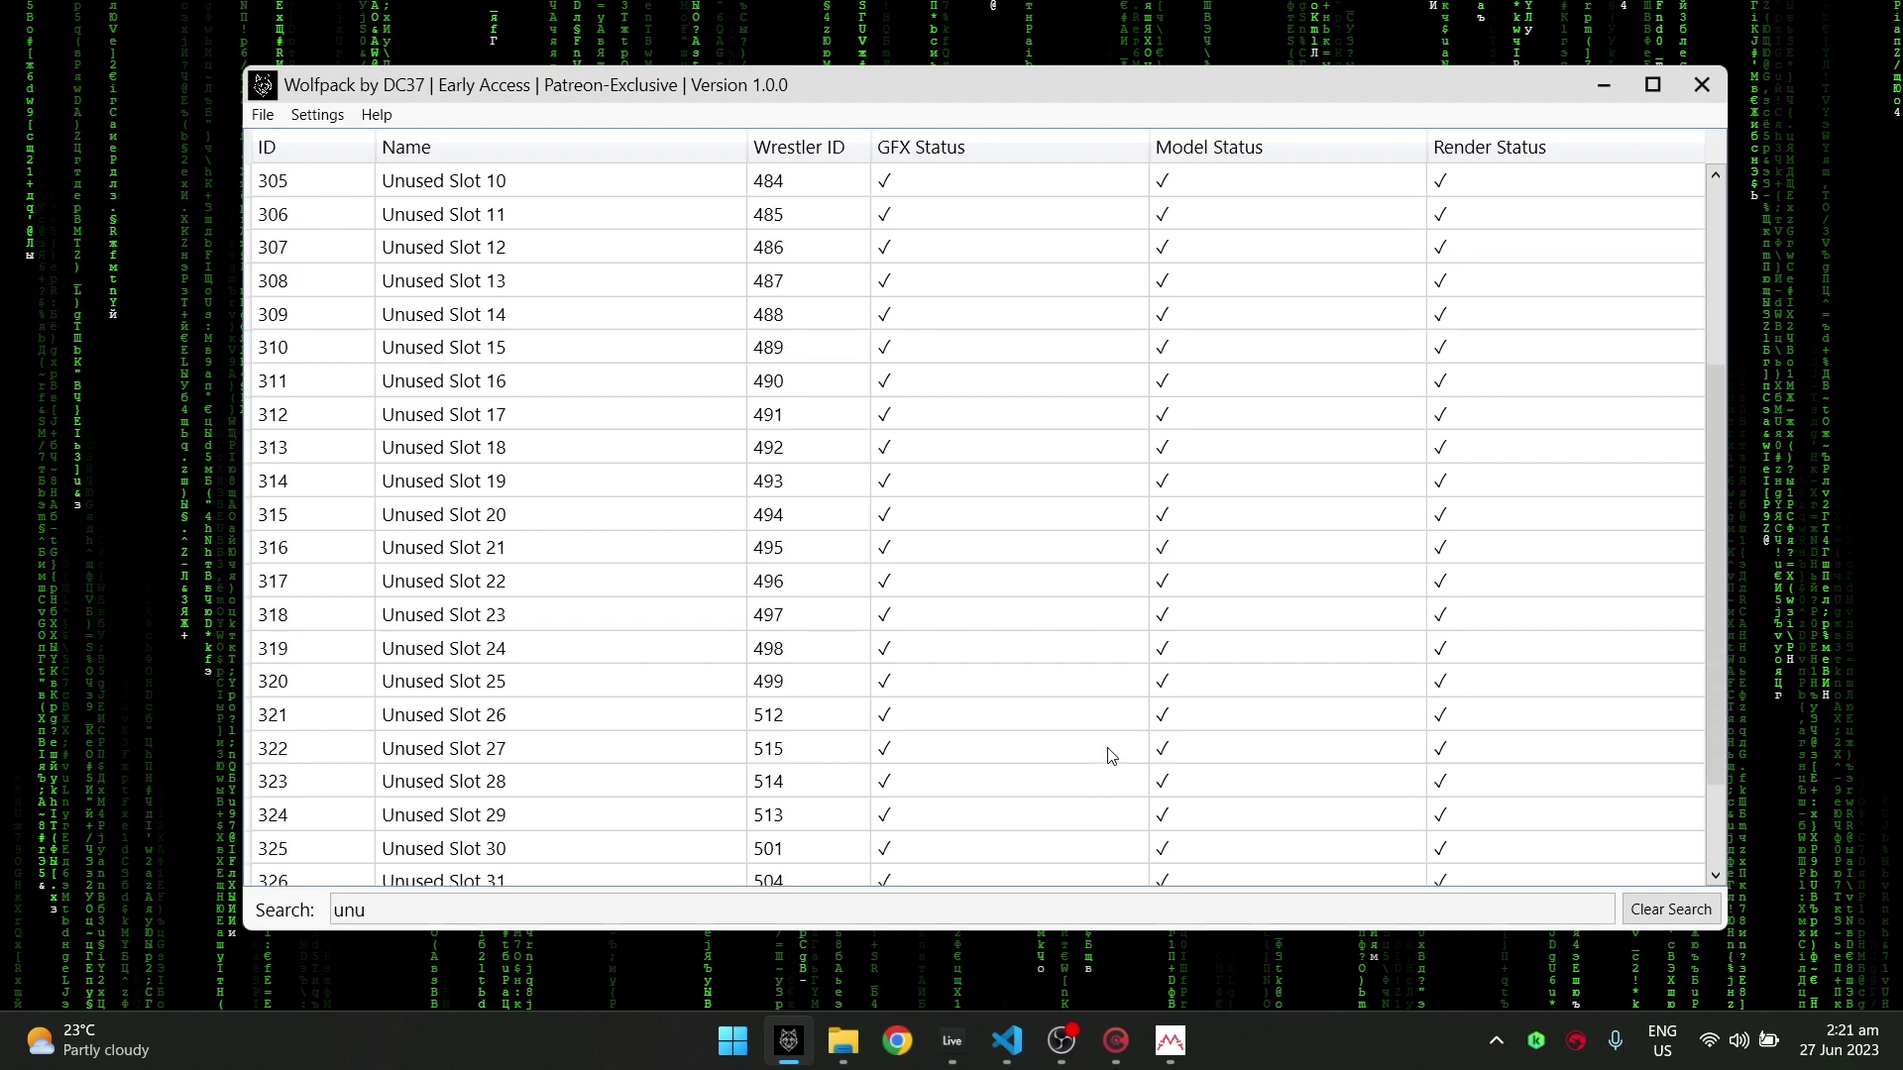
{"action": "scroll", "coordinate": [1112, 756], "scroll_direction": "down", "scroll_amount": 2}
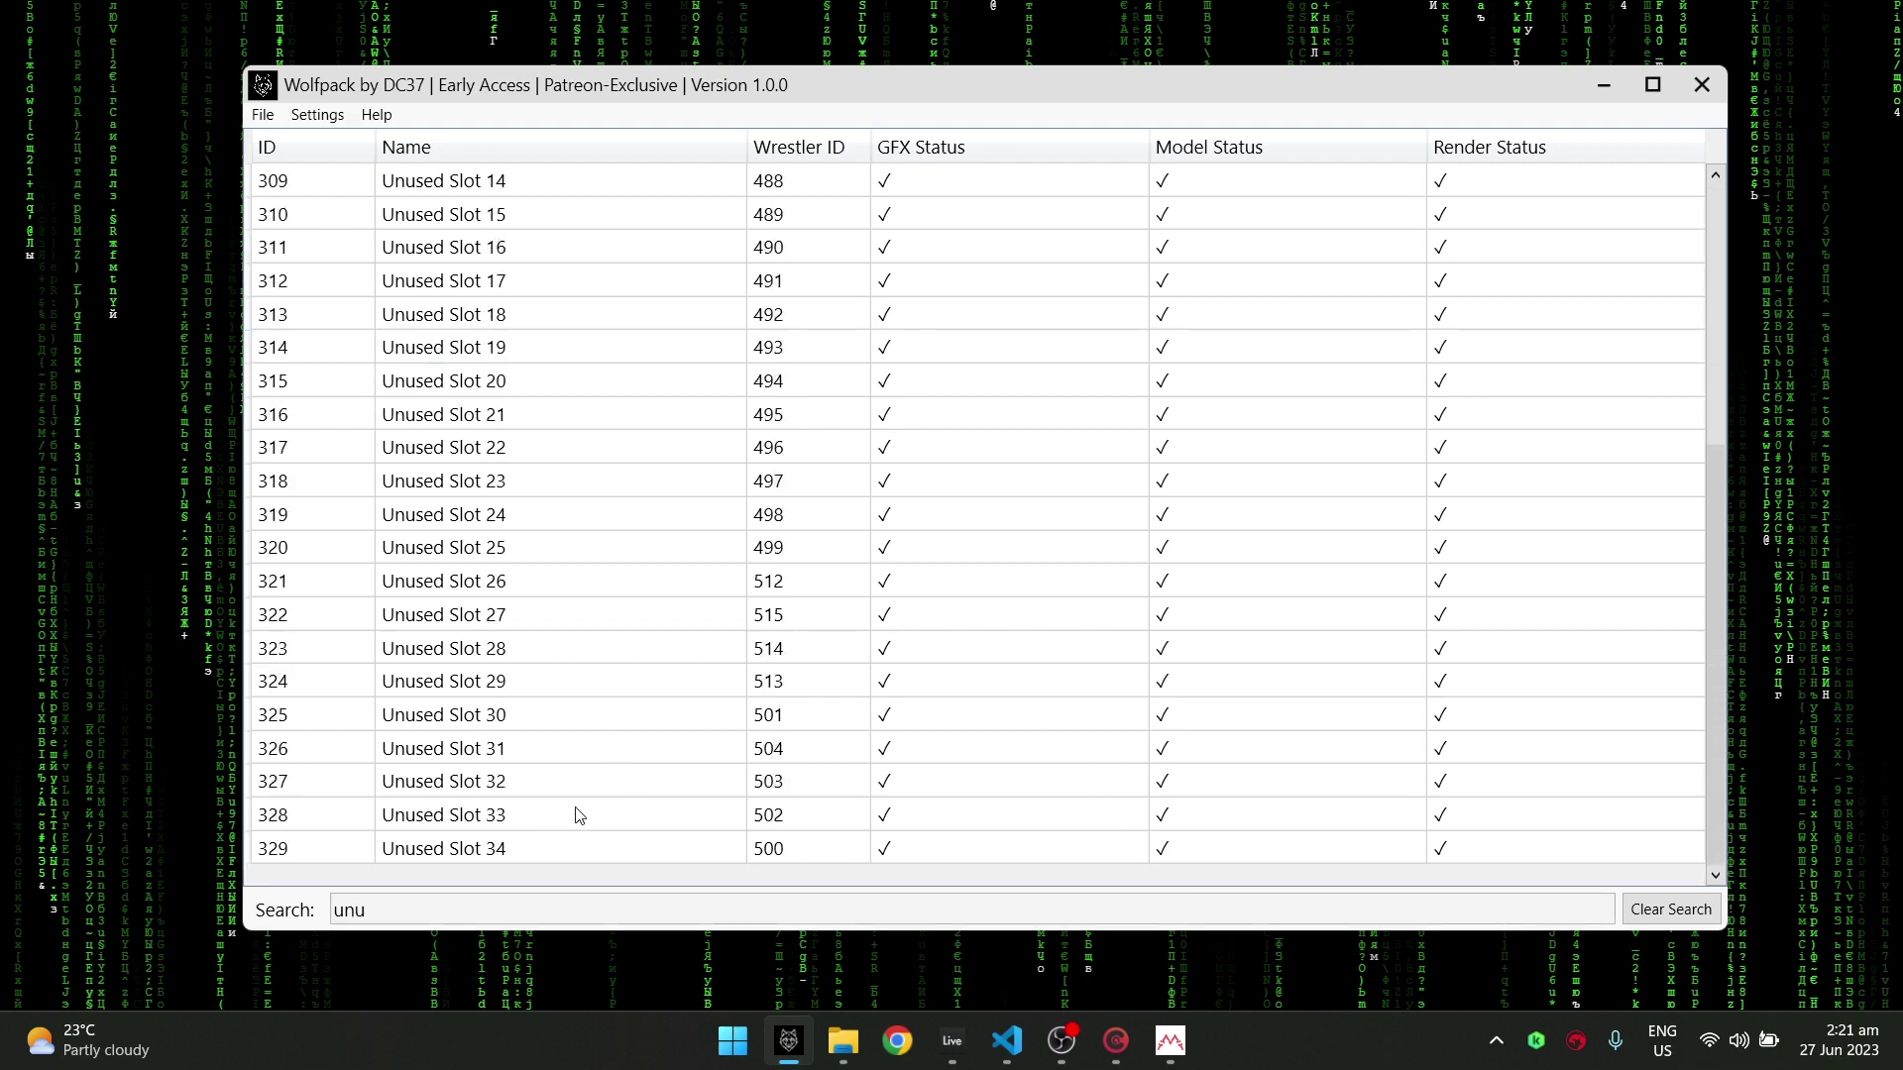
{"action": "scroll", "coordinate": [848, 627], "scroll_direction": "up", "scroll_amount": 5}
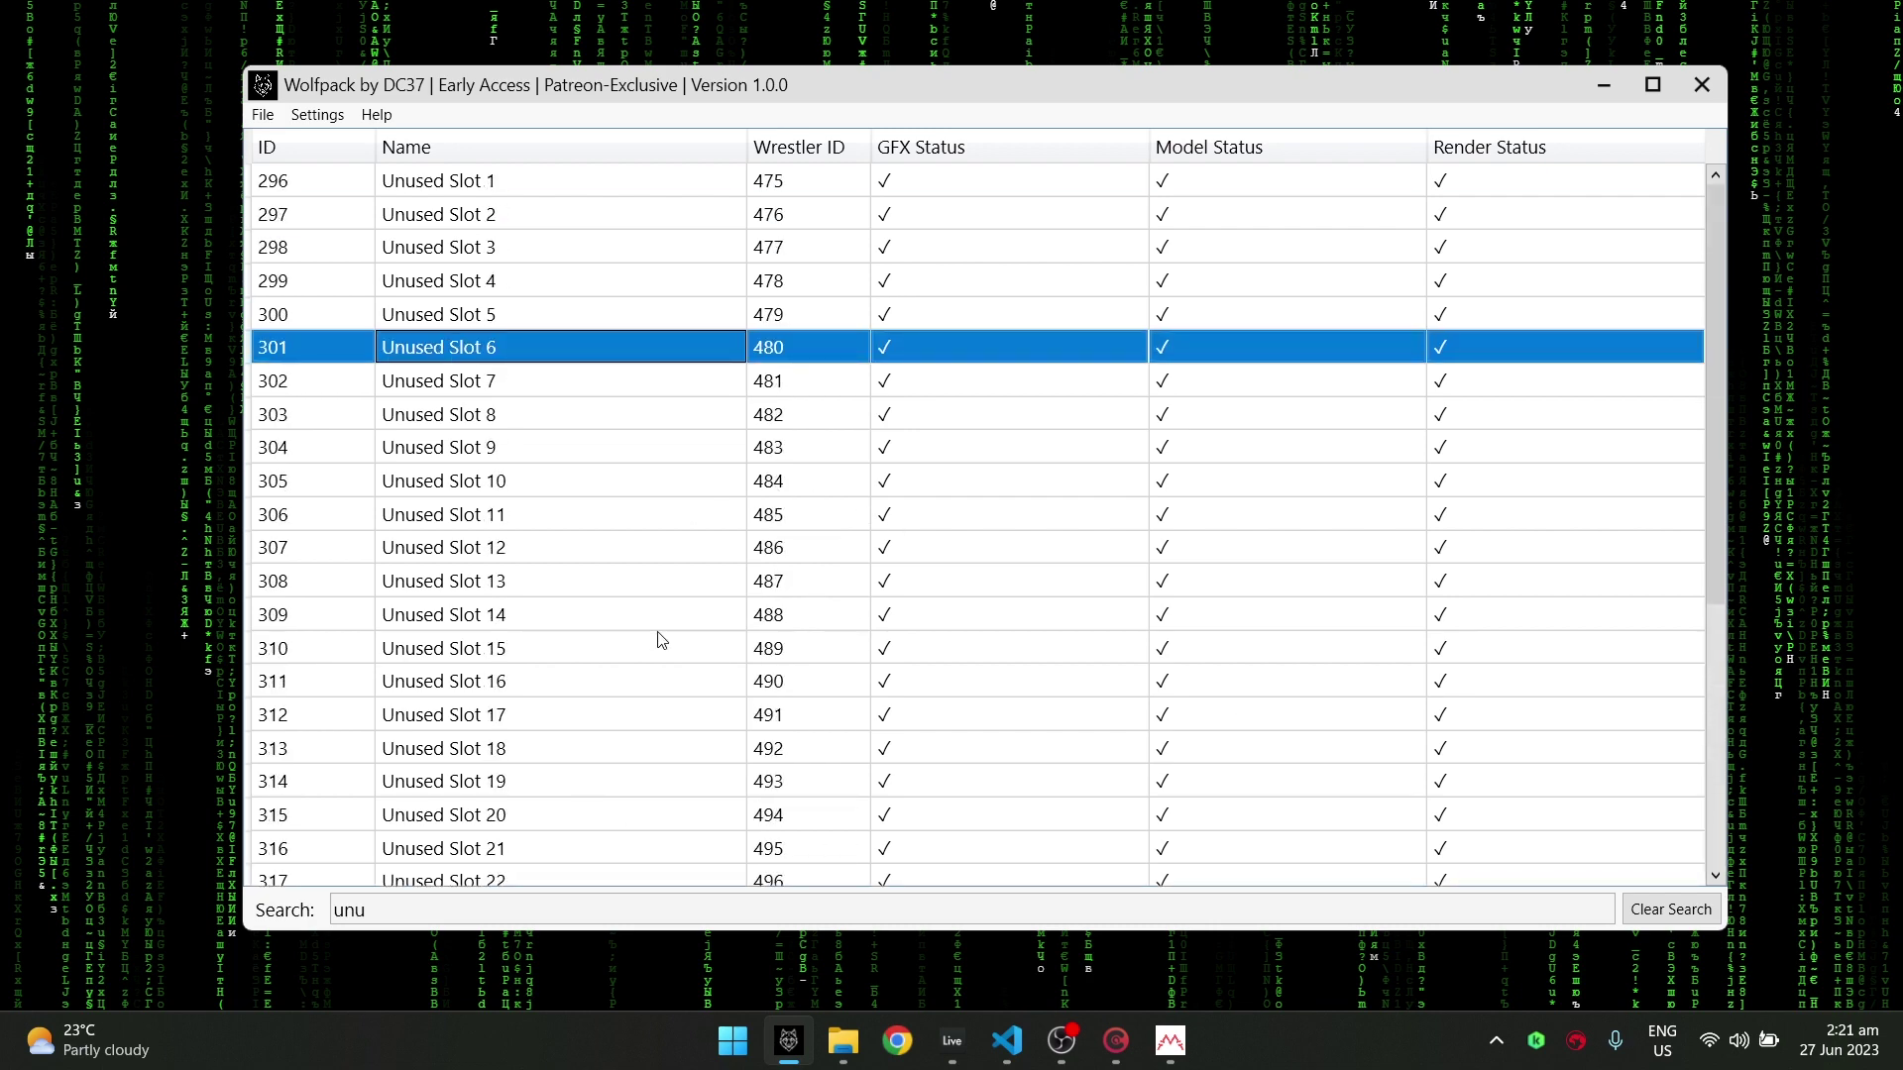
{"action": "left_click", "coordinate": [518, 226]}
{"action": "scroll", "coordinate": [620, 594], "scroll_direction": "down", "scroll_amount": 4}
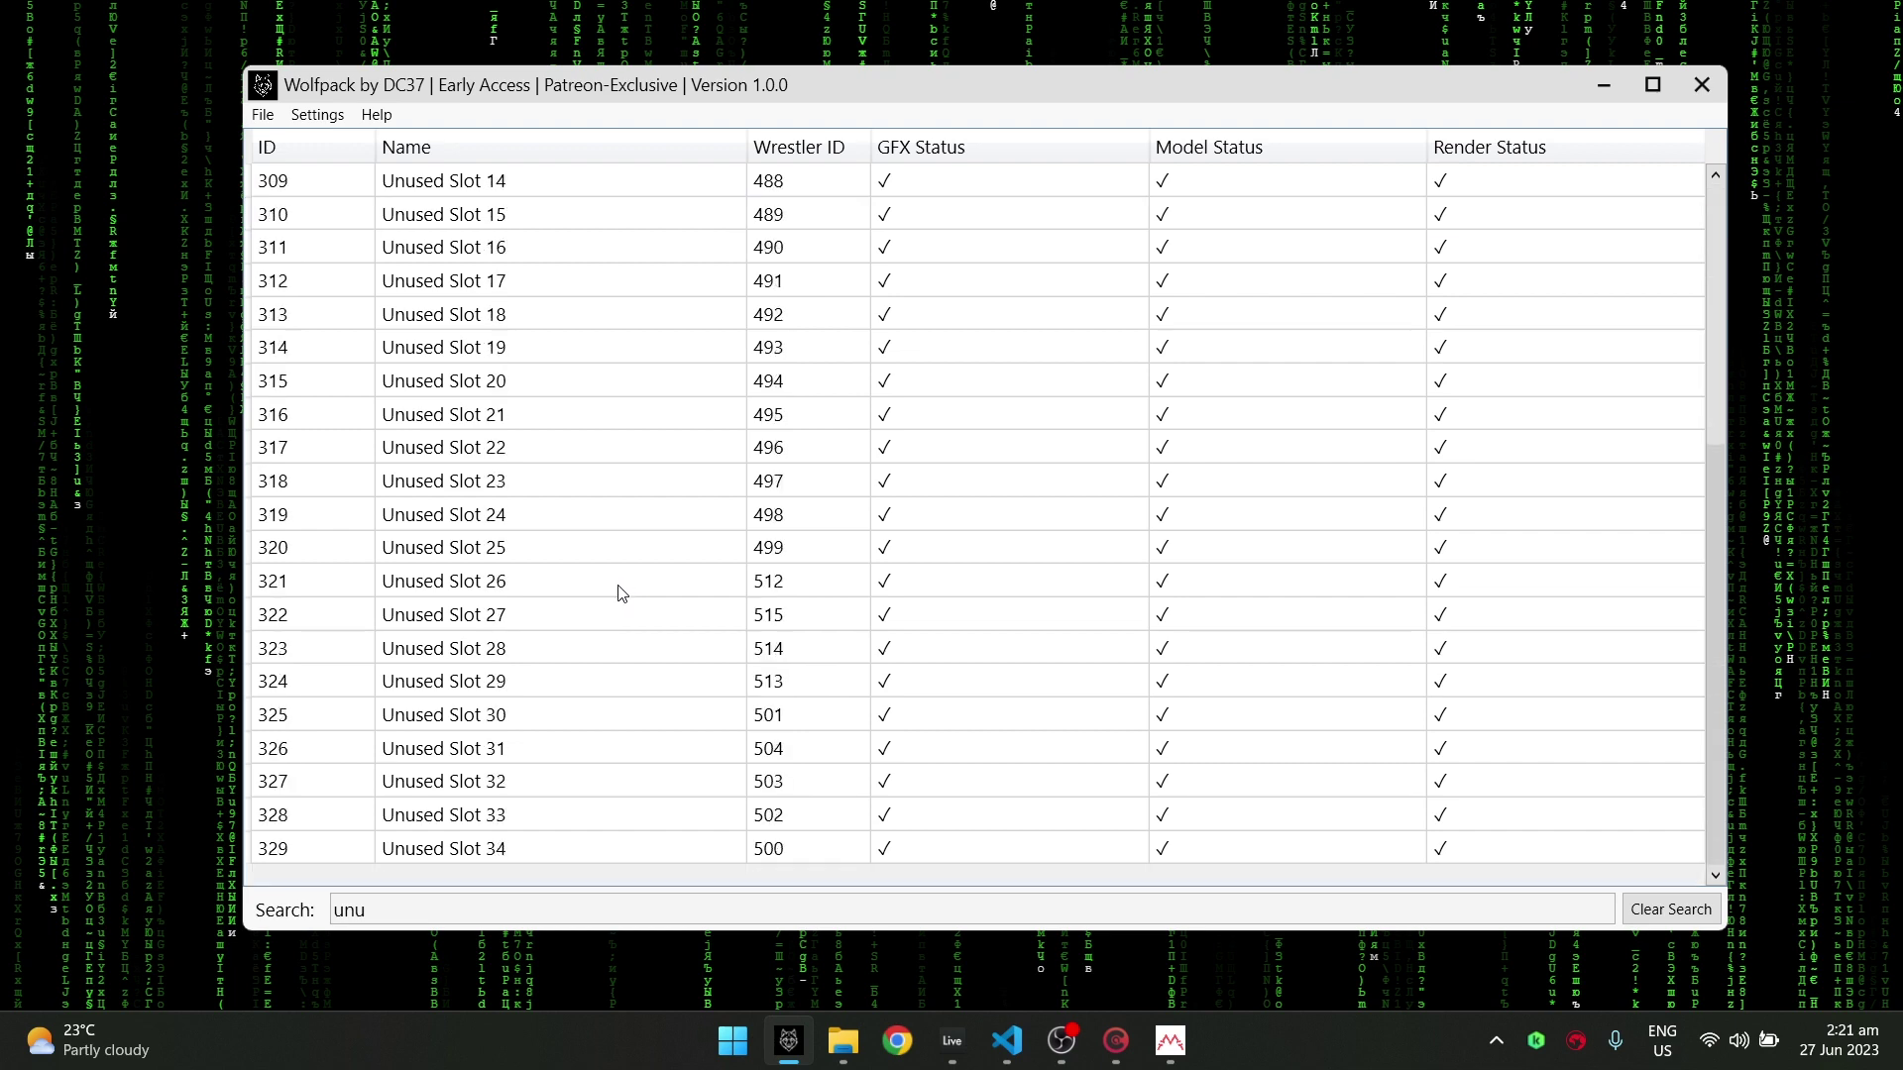
{"action": "scroll", "coordinate": [555, 654], "scroll_direction": "up", "scroll_amount": 1}
{"action": "scroll", "coordinate": [624, 627], "scroll_direction": "up", "scroll_amount": 3}
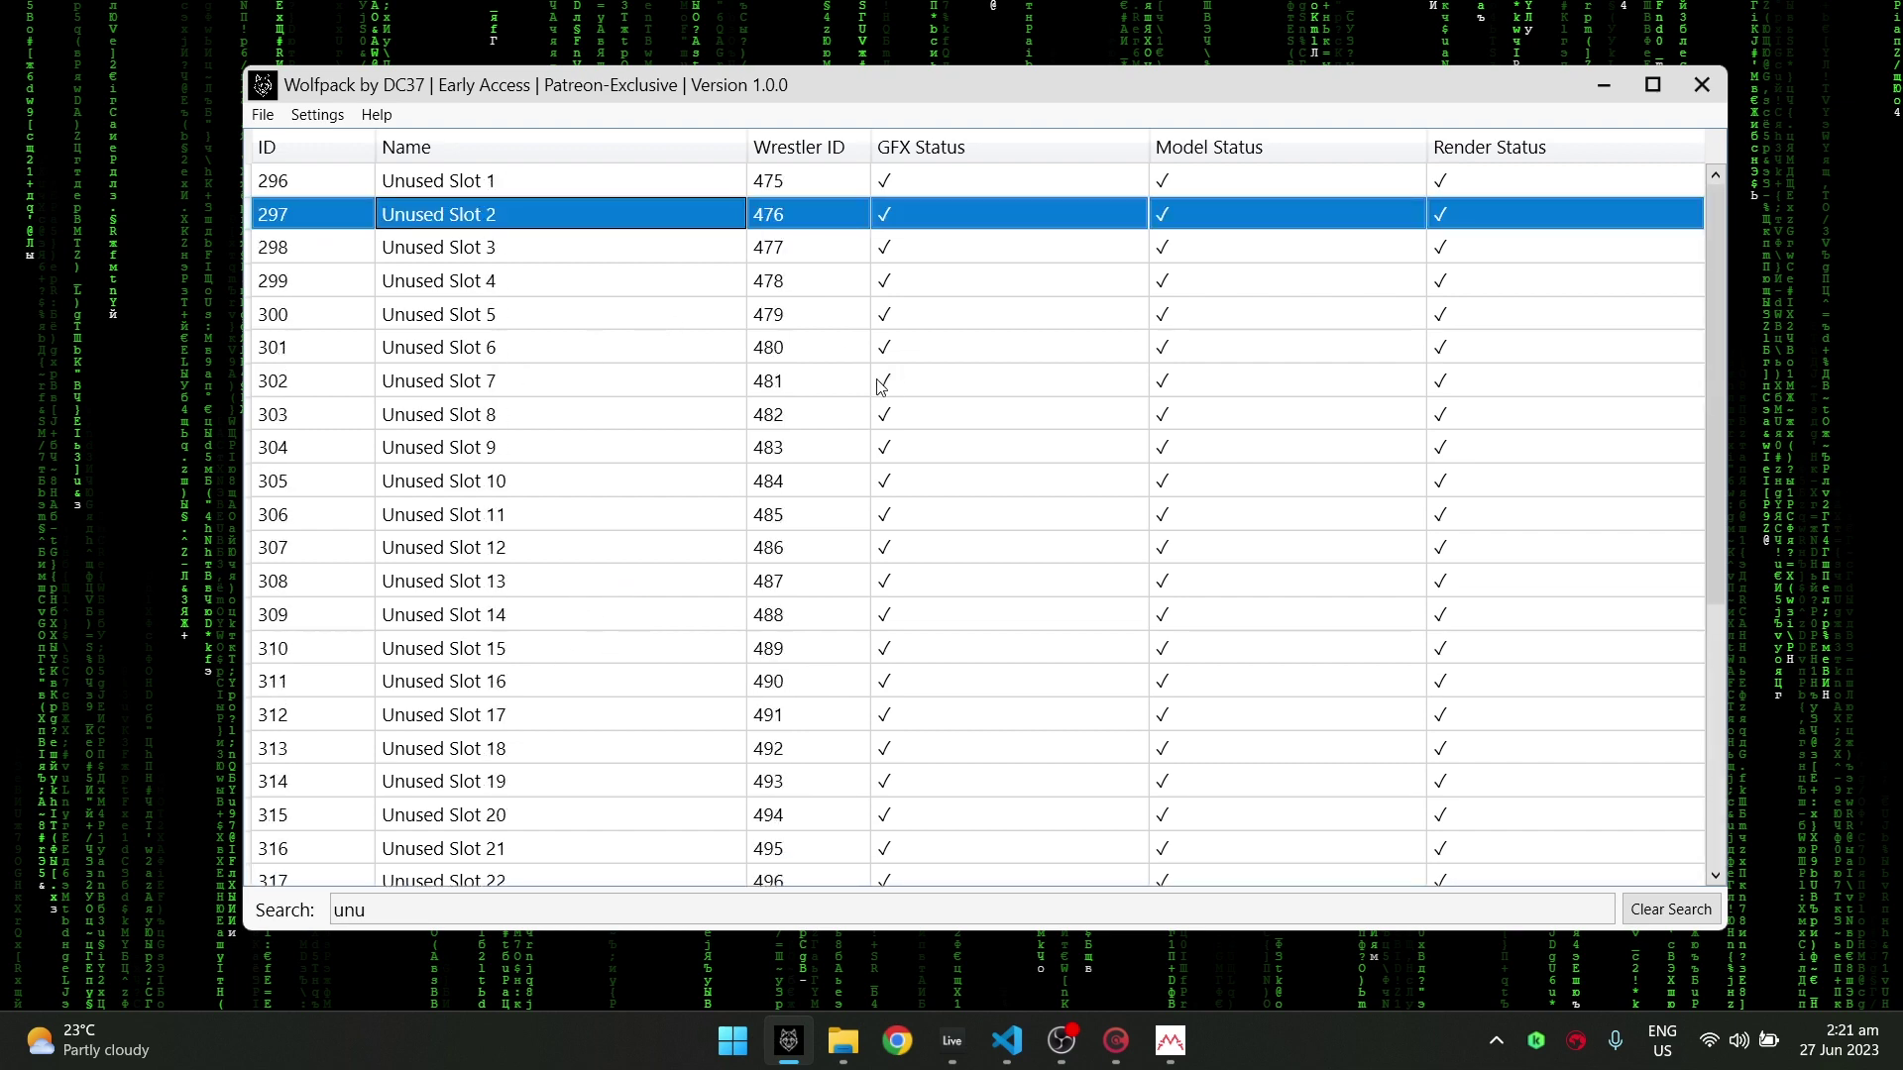
{"action": "key", "text": "BackSpace"}
{"action": "key", "text": "BackSpace"}
{"action": "key", "text": "BackSpace"}
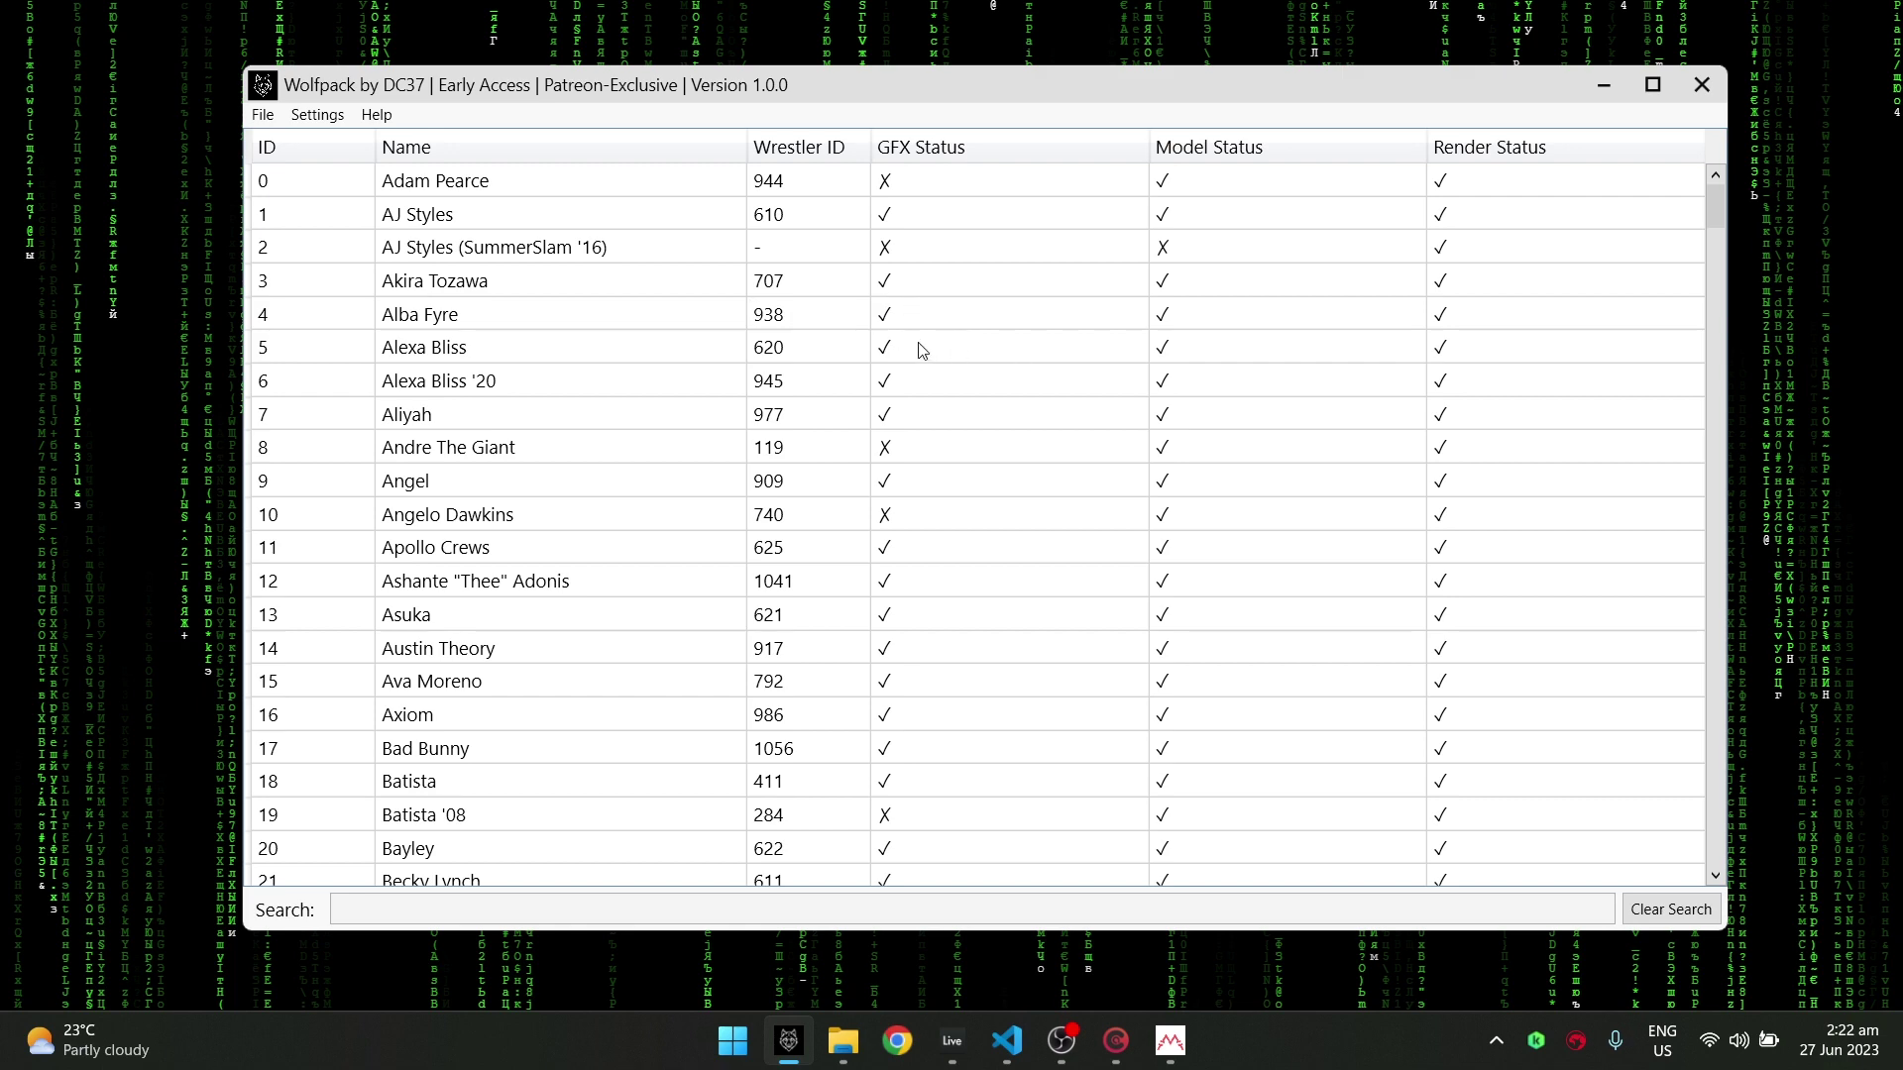
Step: Reposition the Wolfpack window and look at its Settings menu
{"action": "scroll", "coordinate": [971, 406], "scroll_direction": "down", "scroll_amount": 7}
{"action": "scroll", "coordinate": [981, 414], "scroll_direction": "up", "scroll_amount": 7}
{"action": "left_click_drag", "start_coordinate": [699, 103], "coordinate": [734, 84]}
{"action": "left_click", "coordinate": [358, 94]}
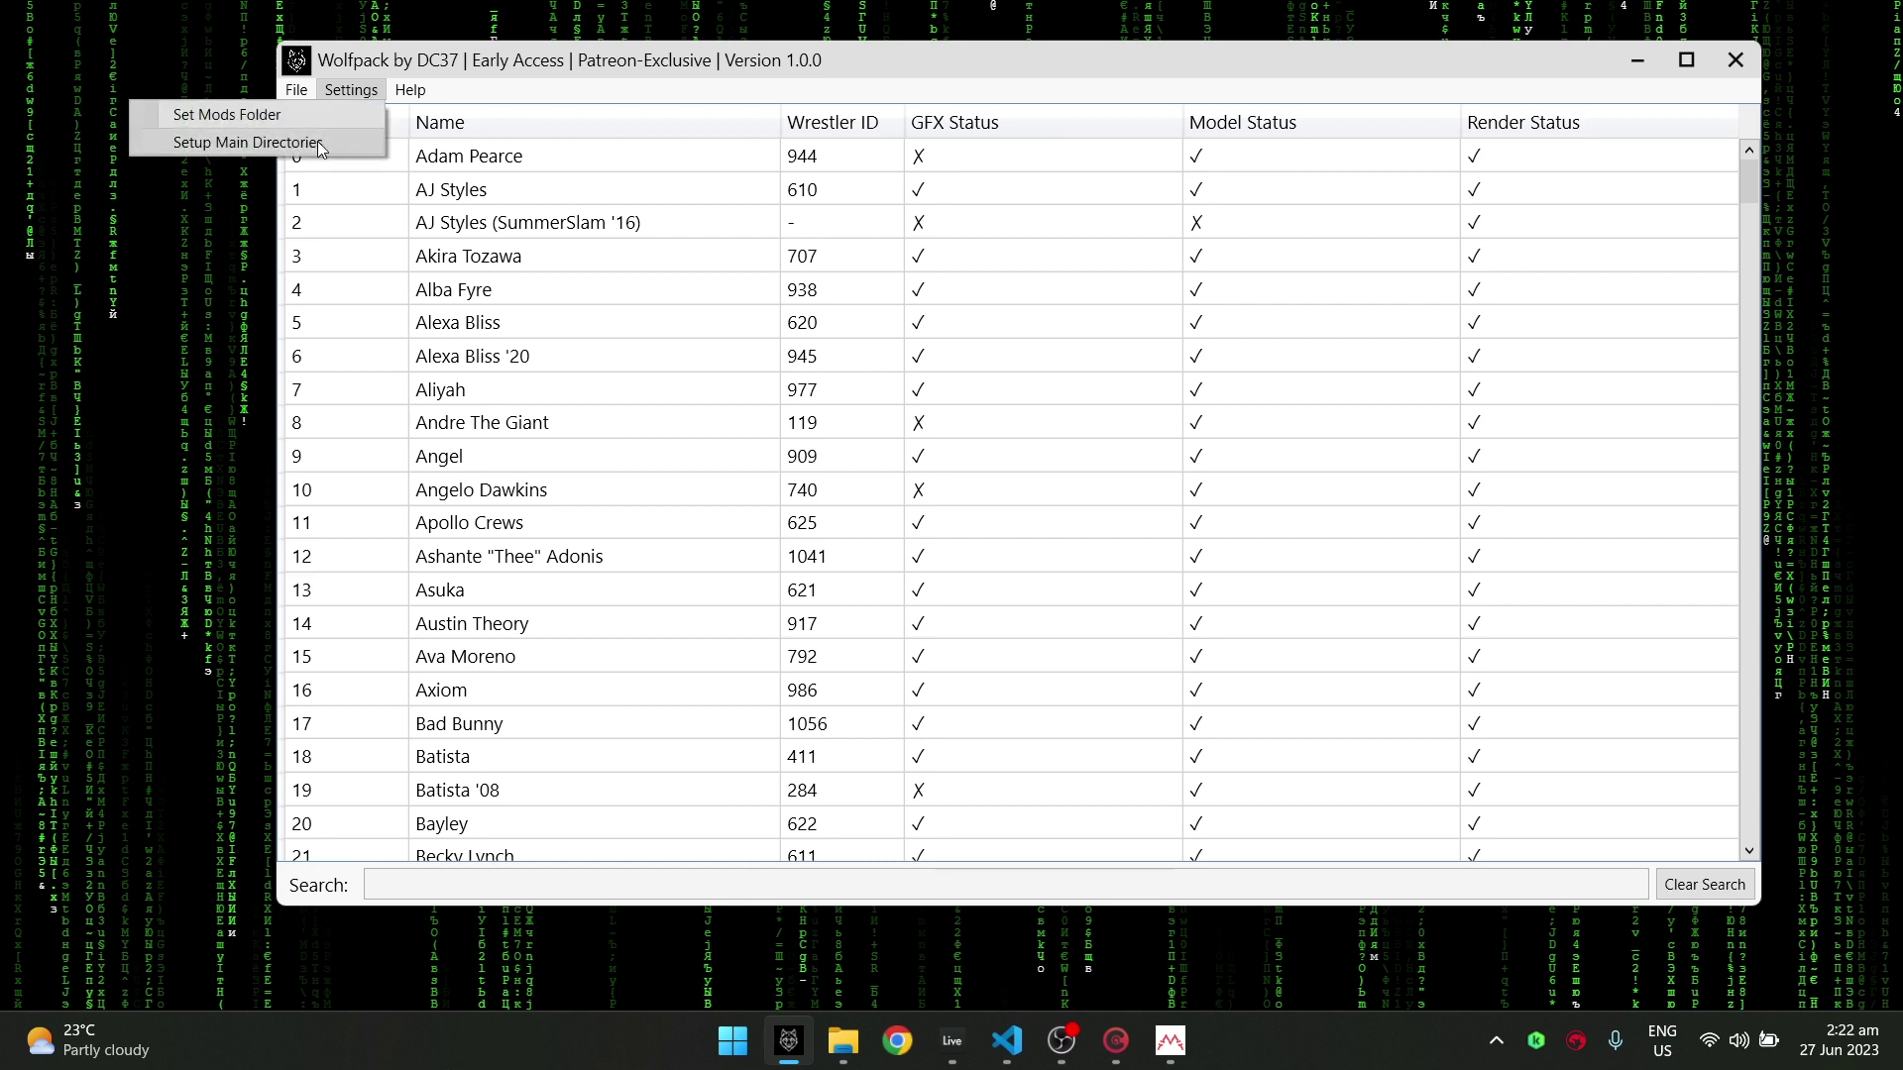
Step: Try the right-click Inject Mod options on Alba Fyre's slot
{"action": "left_click", "coordinate": [935, 337]}
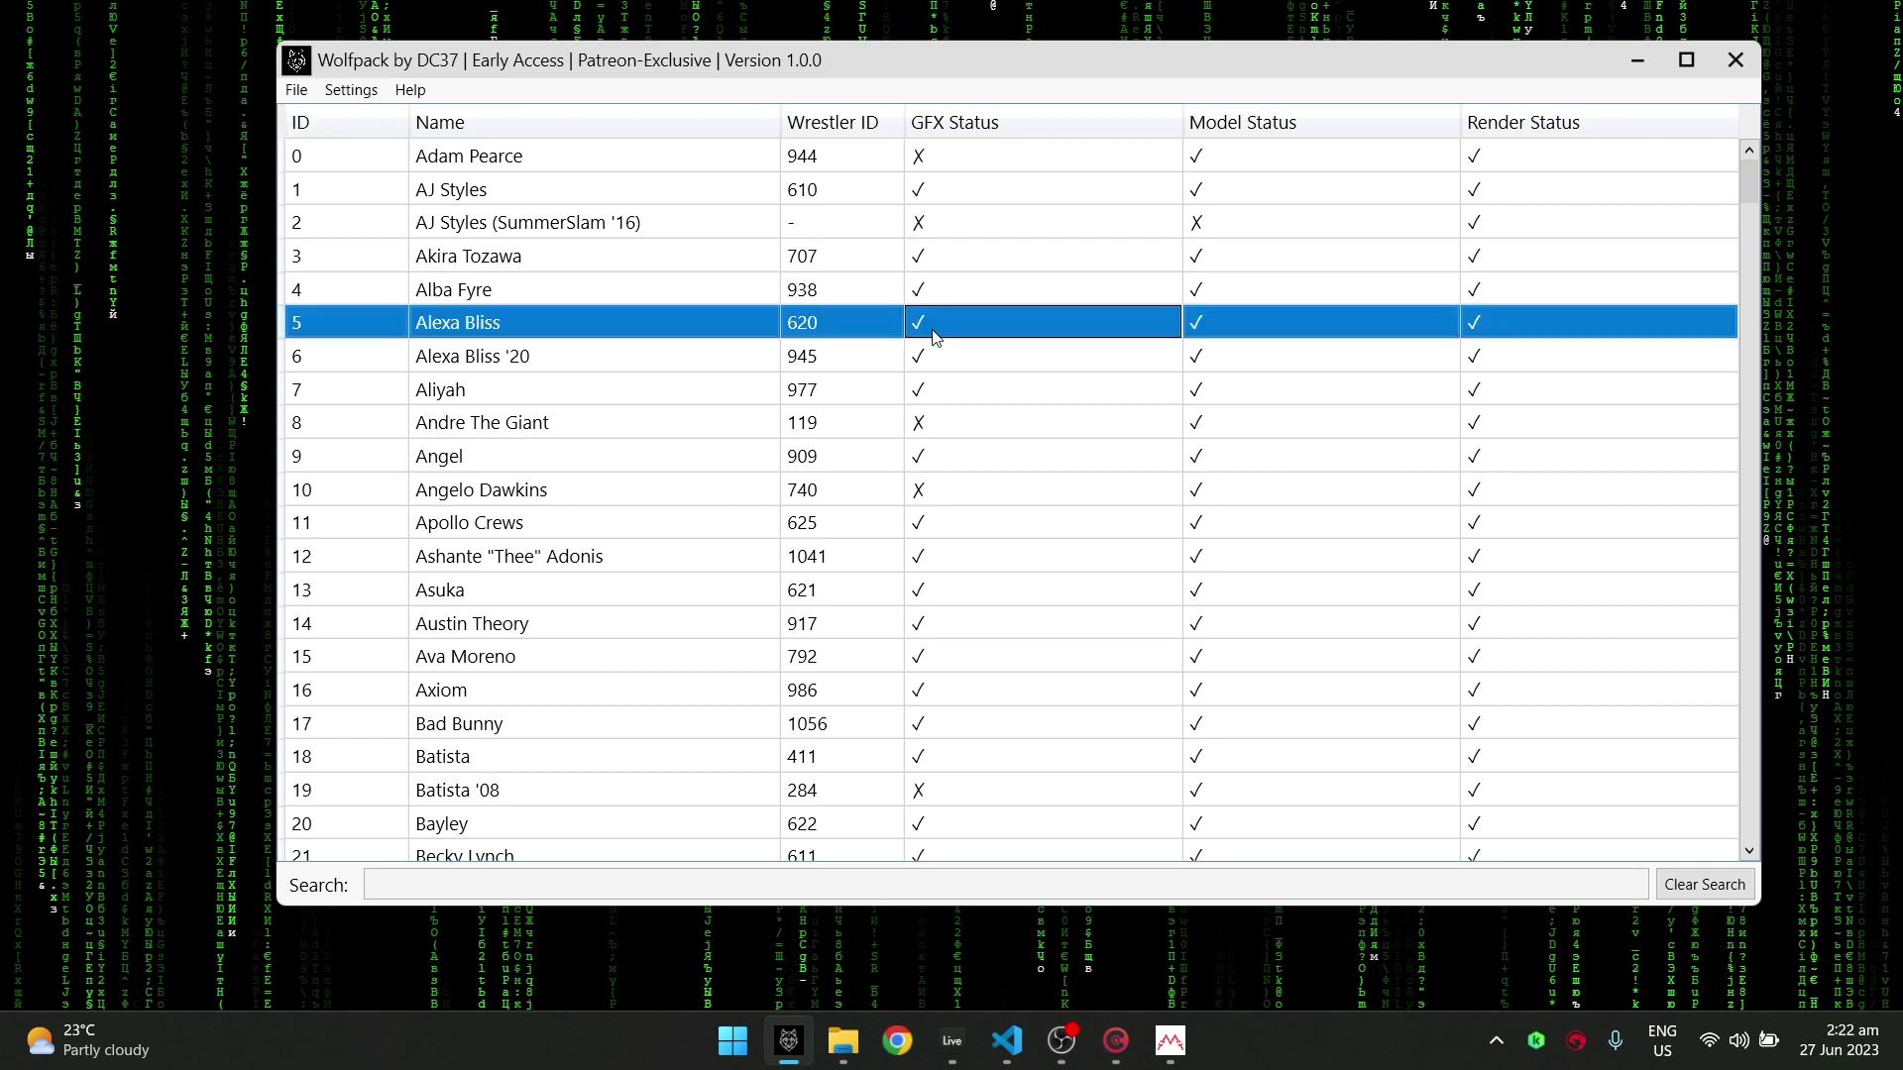
{"action": "right_click", "coordinate": [972, 219]}
{"action": "left_click", "coordinate": [1086, 297]}
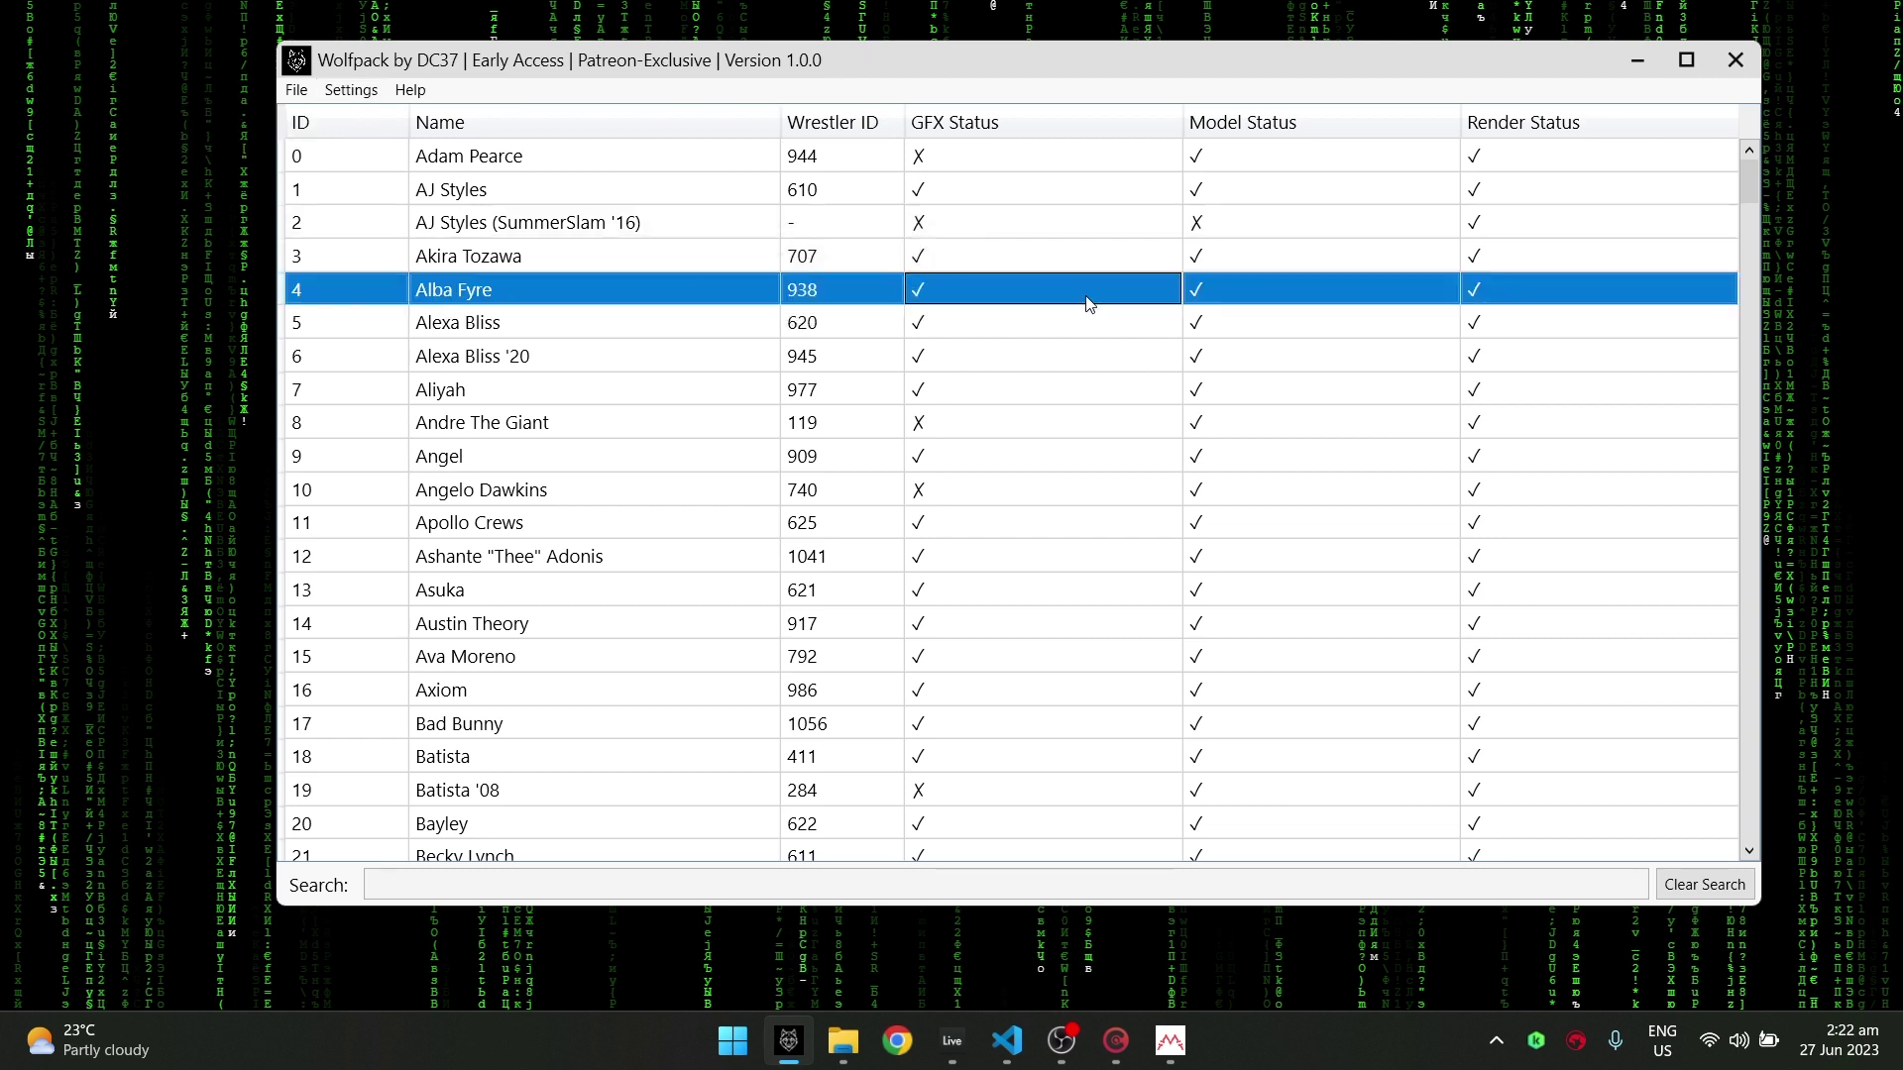
{"action": "right_click", "coordinate": [1082, 297]}
{"action": "mouse_move", "coordinate": [983, 351]}
{"action": "left_click", "coordinate": [722, 353]}
Step: Move the Wolfpack window again and bring up the Settings menu for the directory options
{"action": "left_click", "coordinate": [351, 89]}
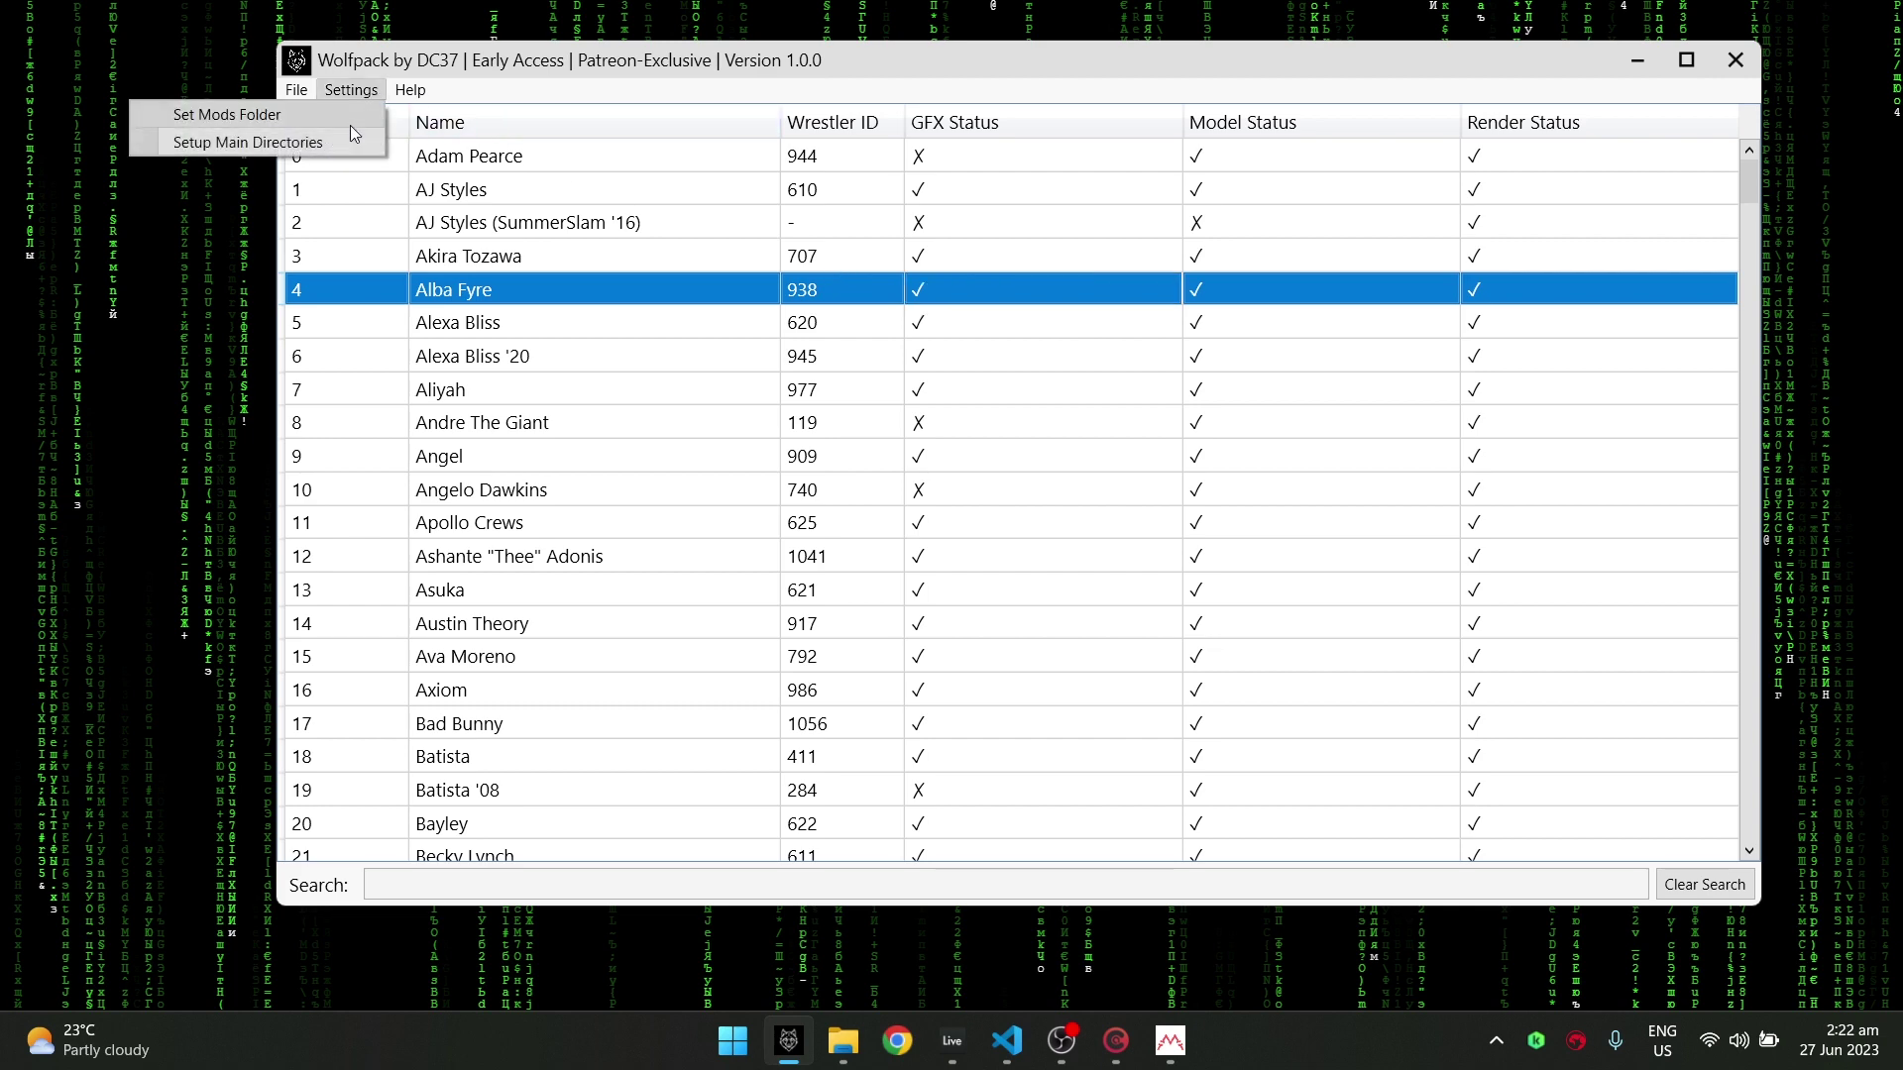
{"action": "left_click", "coordinate": [1020, 301]}
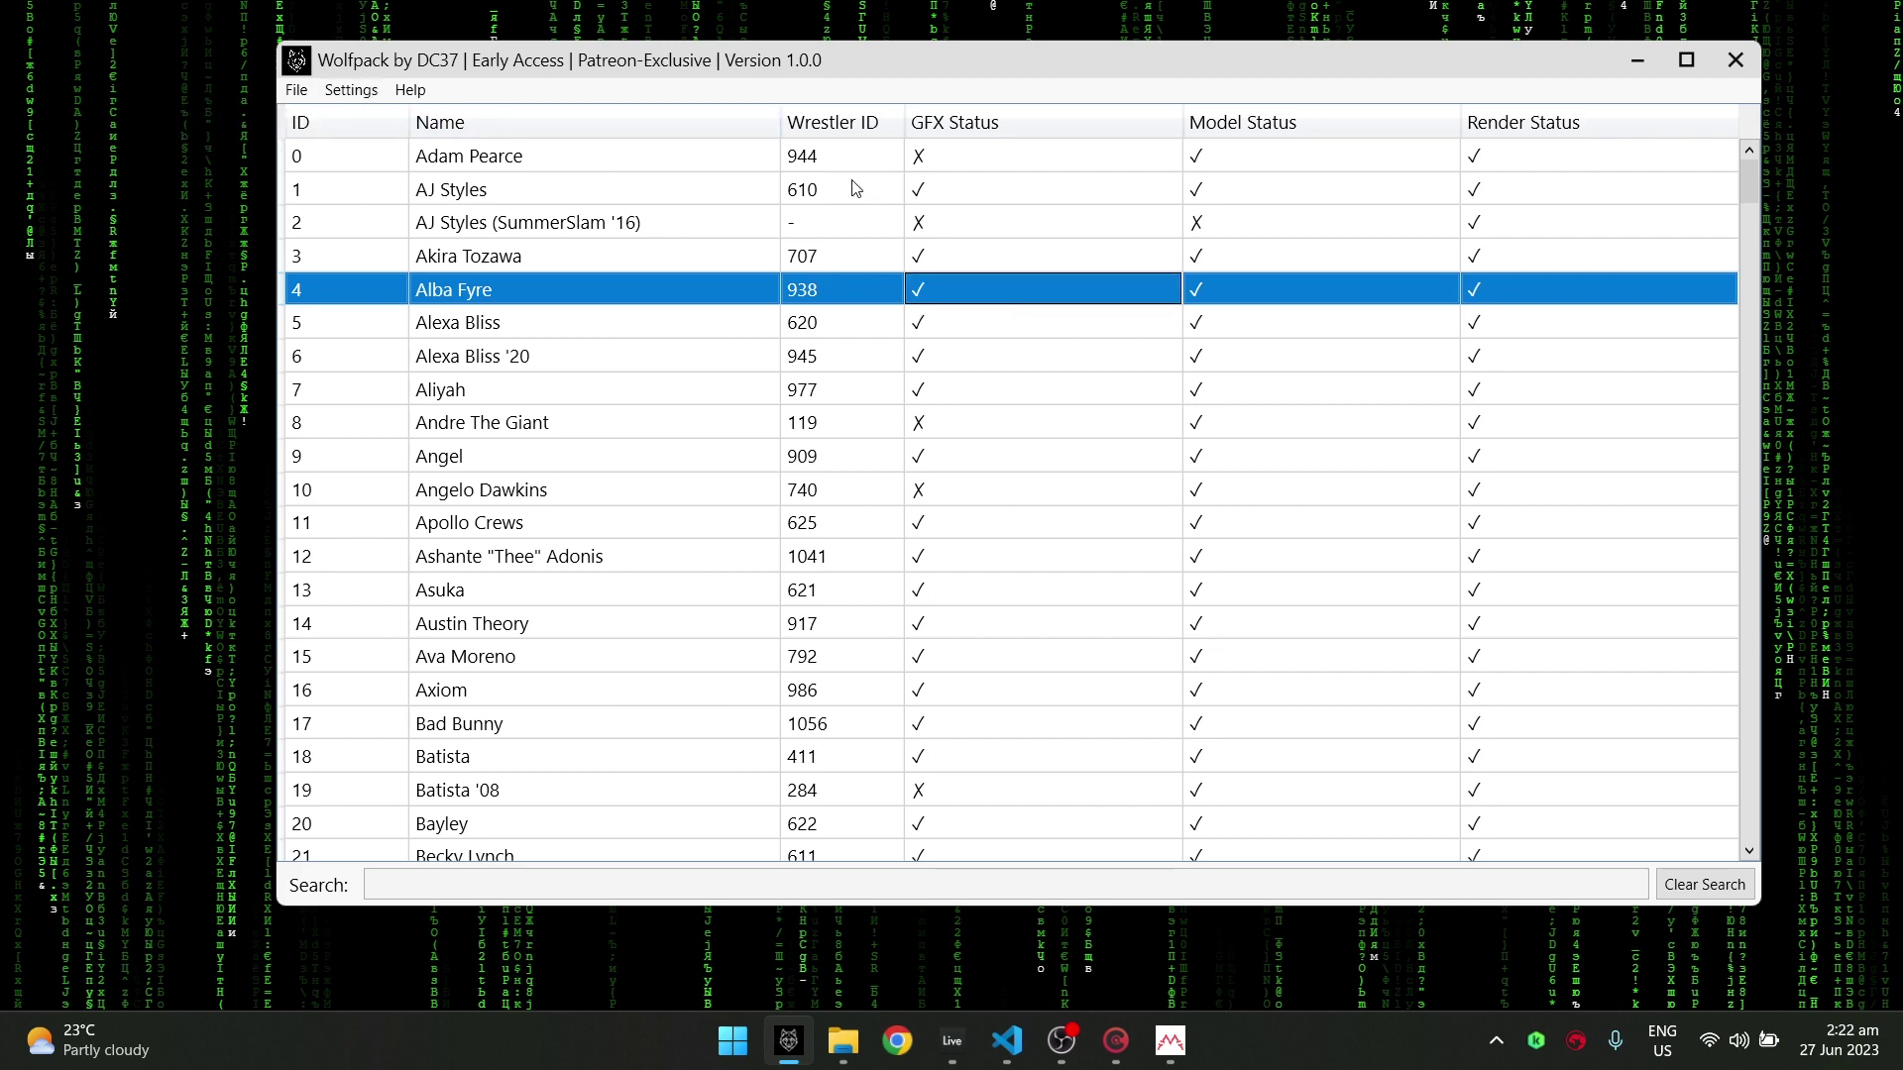
{"action": "mouse_move", "coordinate": [764, 68]}
{"action": "left_mouse_down"}
{"action": "mouse_move", "coordinate": [1026, 93]}
{"action": "mouse_move", "coordinate": [846, 81]}
{"action": "mouse_move", "coordinate": [709, 117]}
{"action": "mouse_move", "coordinate": [857, 110]}
{"action": "mouse_move", "coordinate": [738, 77]}
{"action": "left_mouse_up"}
{"action": "left_click", "coordinate": [325, 117]}
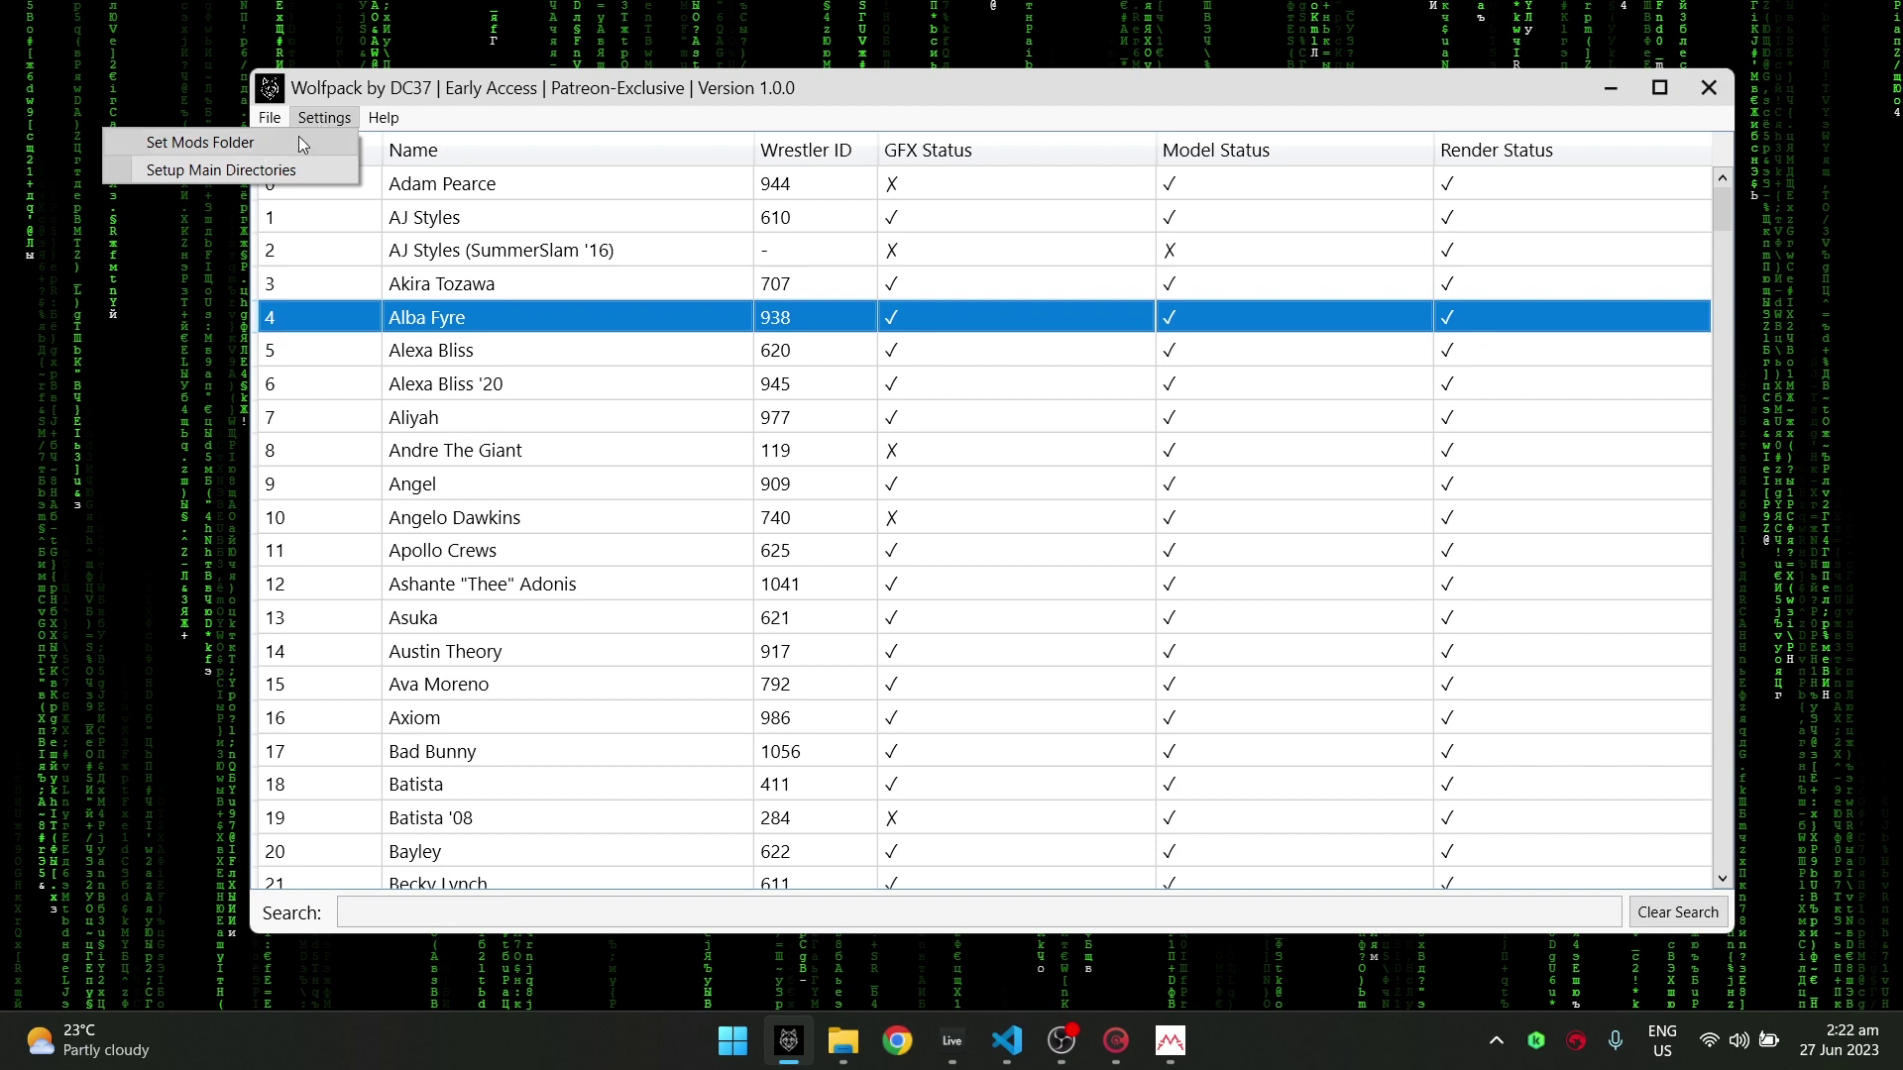
Step: Sort the wrestler list by name and set the mods folder to WWE 2K23's _mods
{"action": "left_click", "coordinate": [342, 148]}
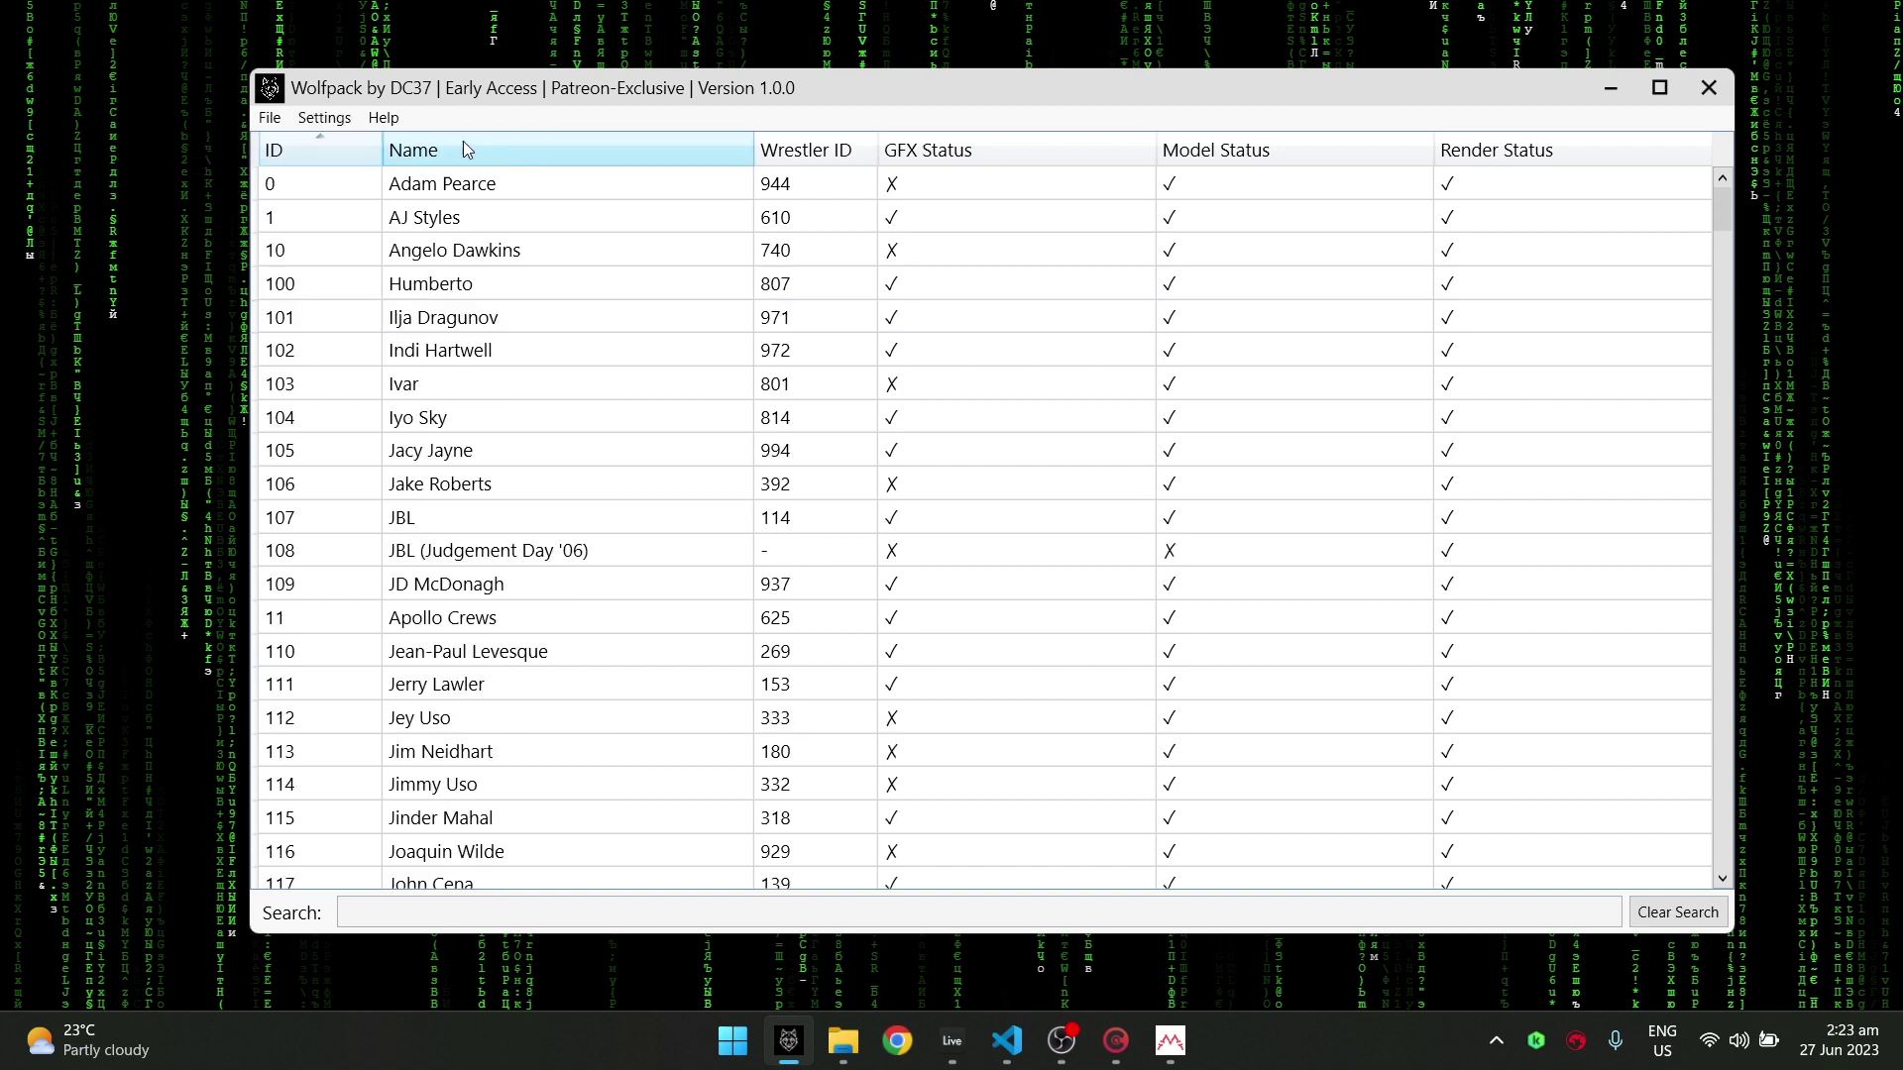
{"action": "left_click", "coordinate": [463, 145]}
{"action": "left_click", "coordinate": [324, 117]}
{"action": "left_click", "coordinate": [263, 151]}
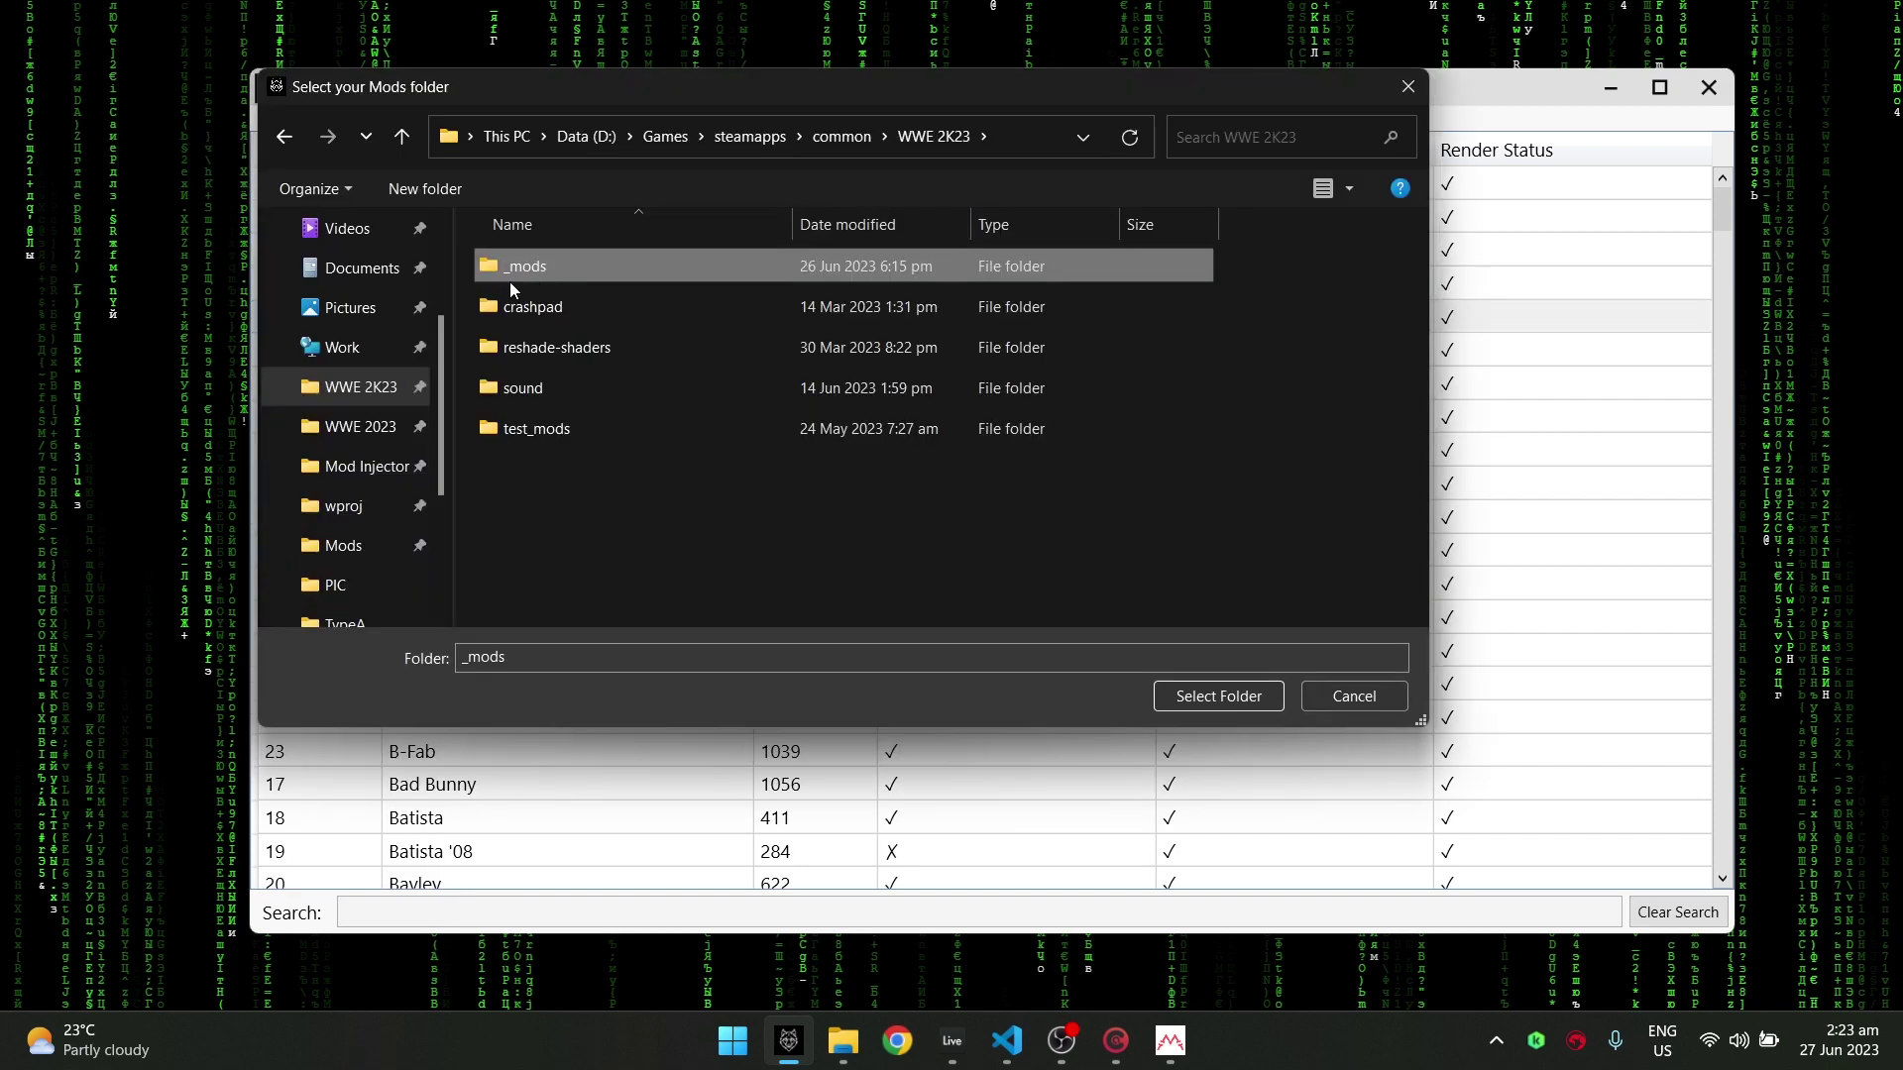
{"action": "left_click", "coordinate": [1187, 694]}
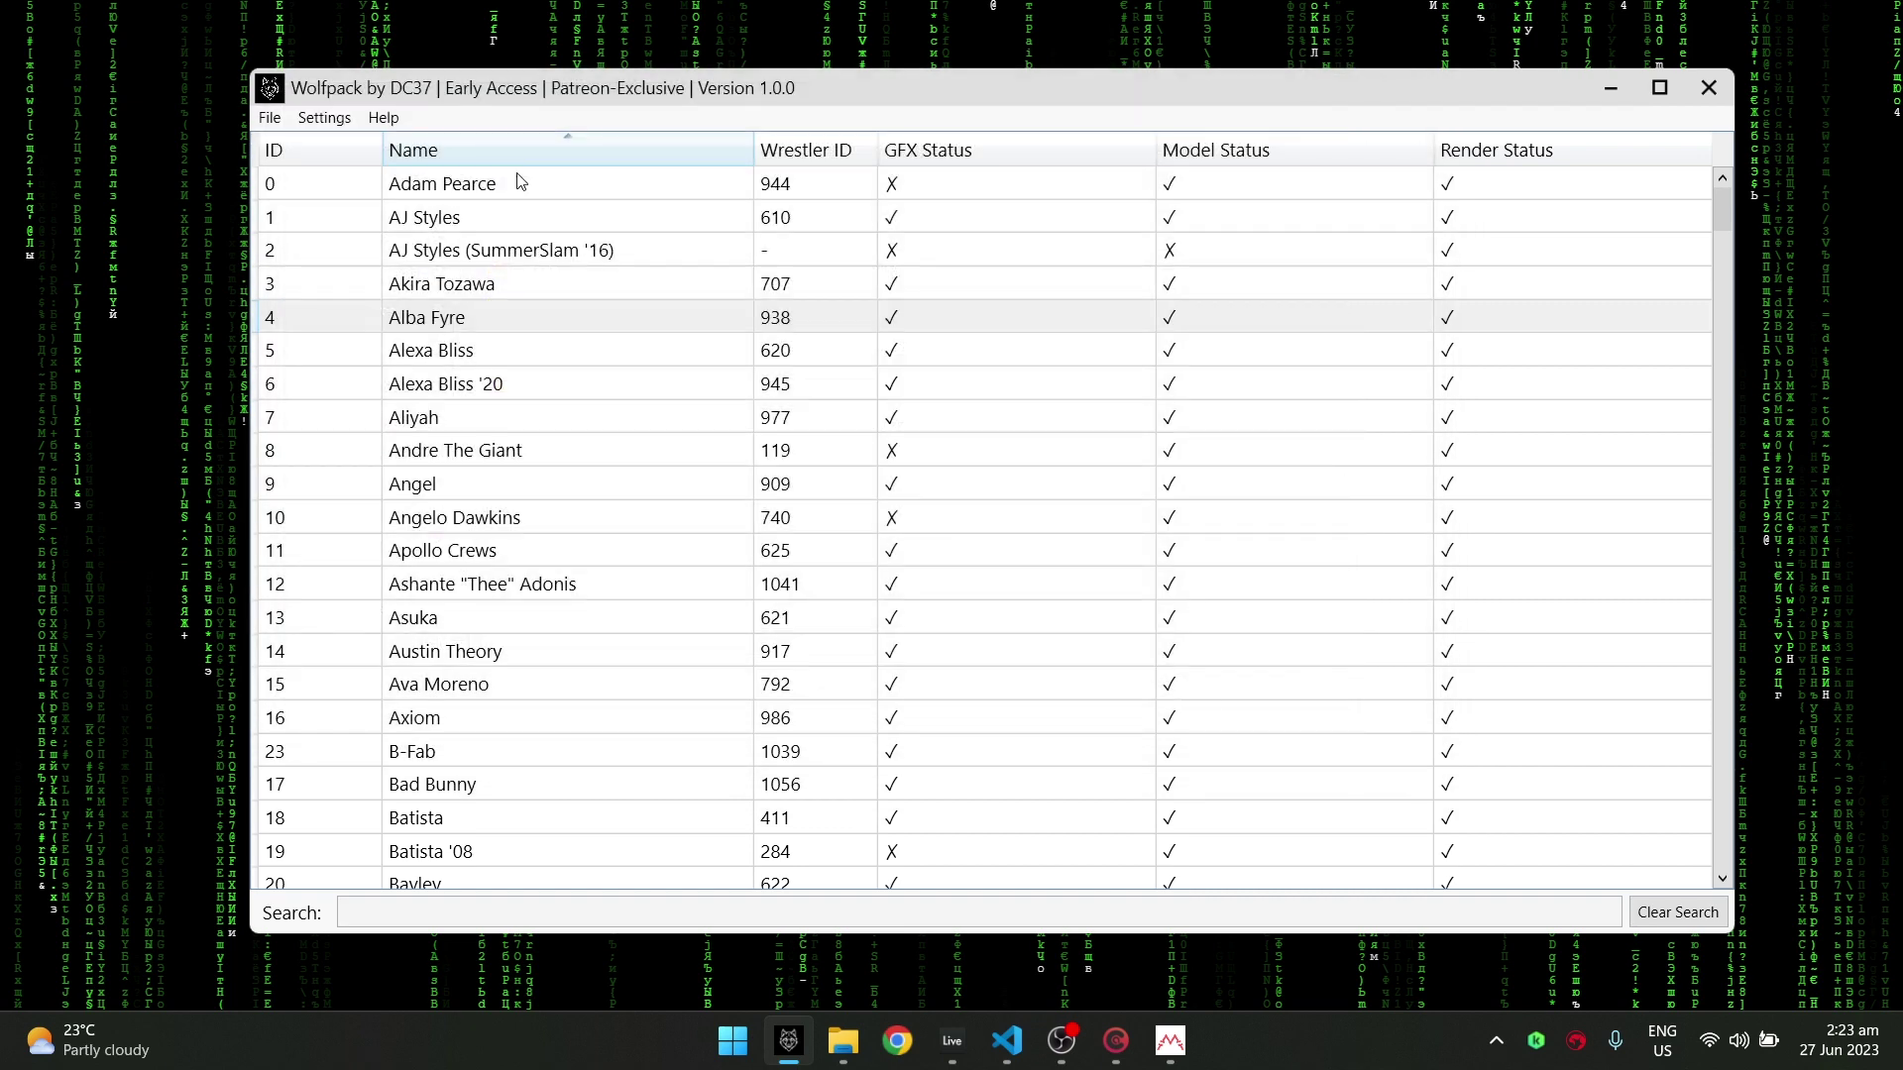
Step: Run Setup Main Directories and acknowledge the all-set confirmation
{"action": "left_click", "coordinate": [327, 119]}
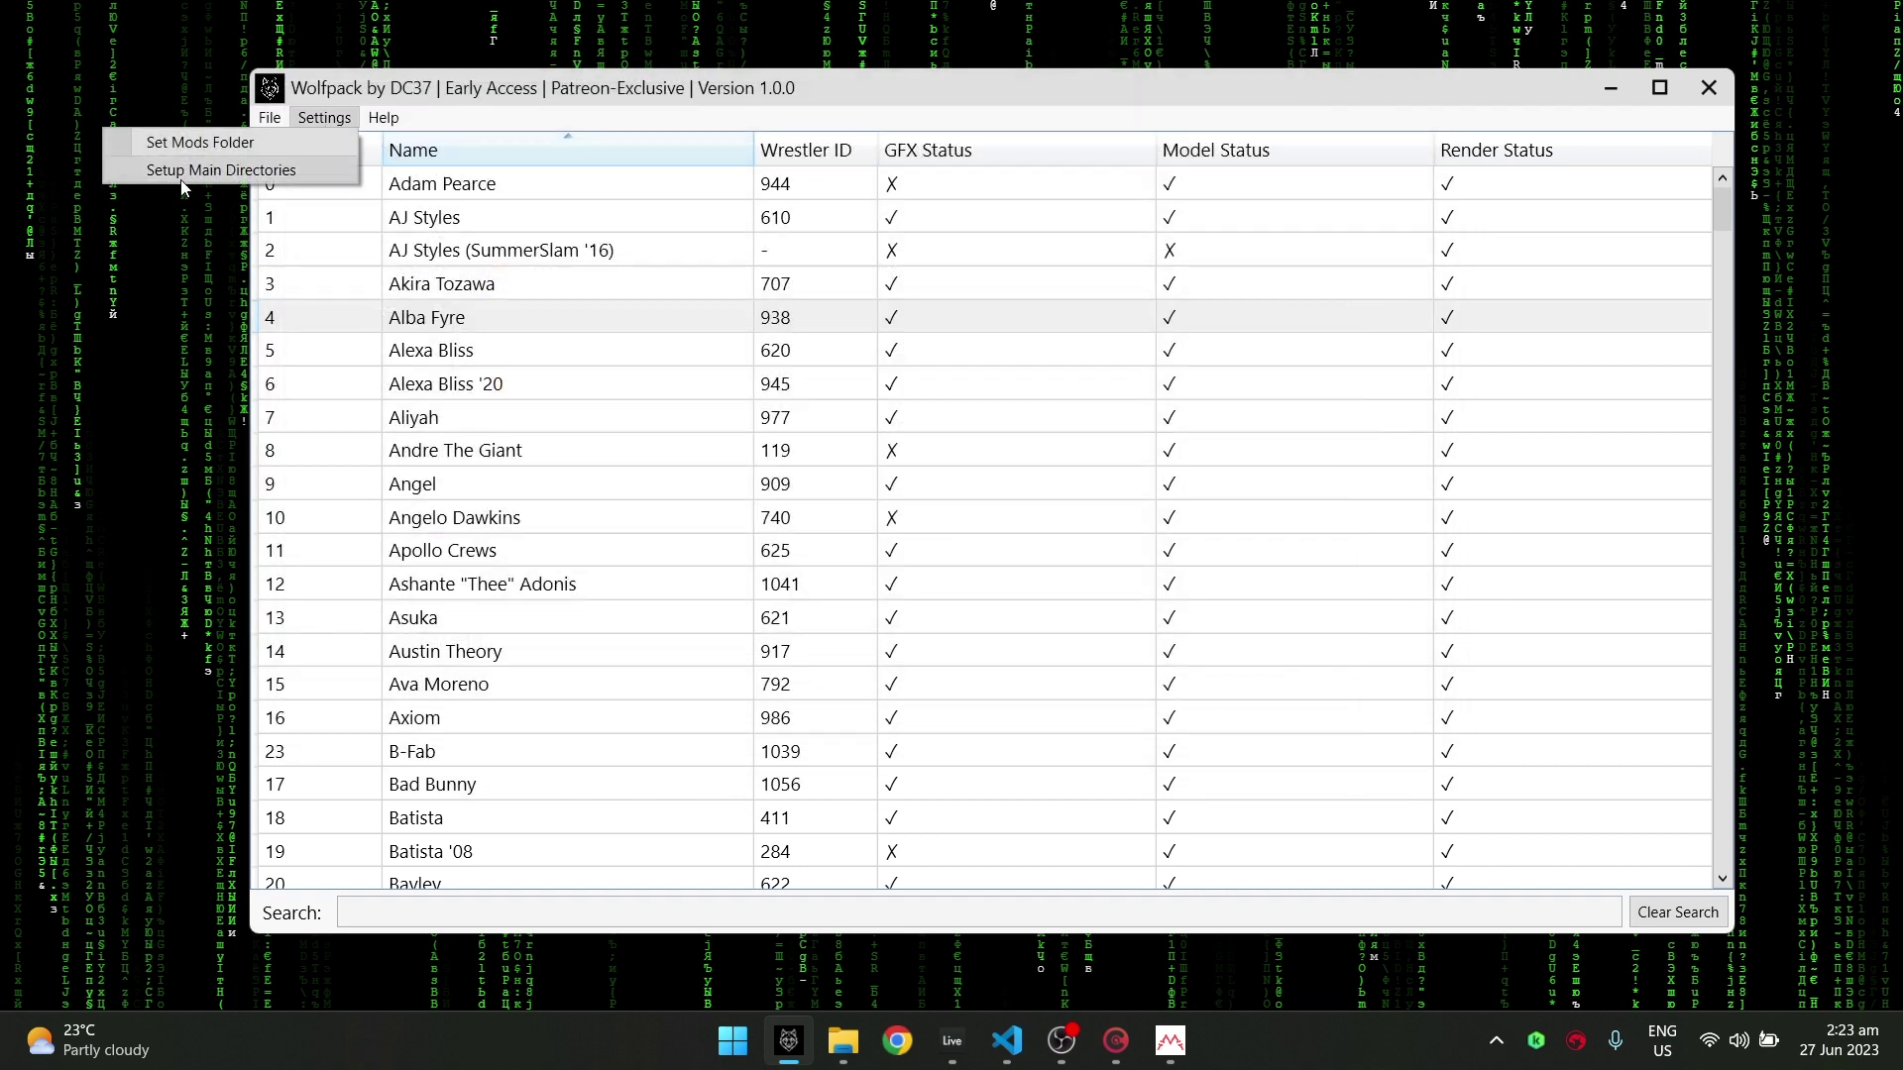
{"action": "left_click", "coordinate": [236, 170]}
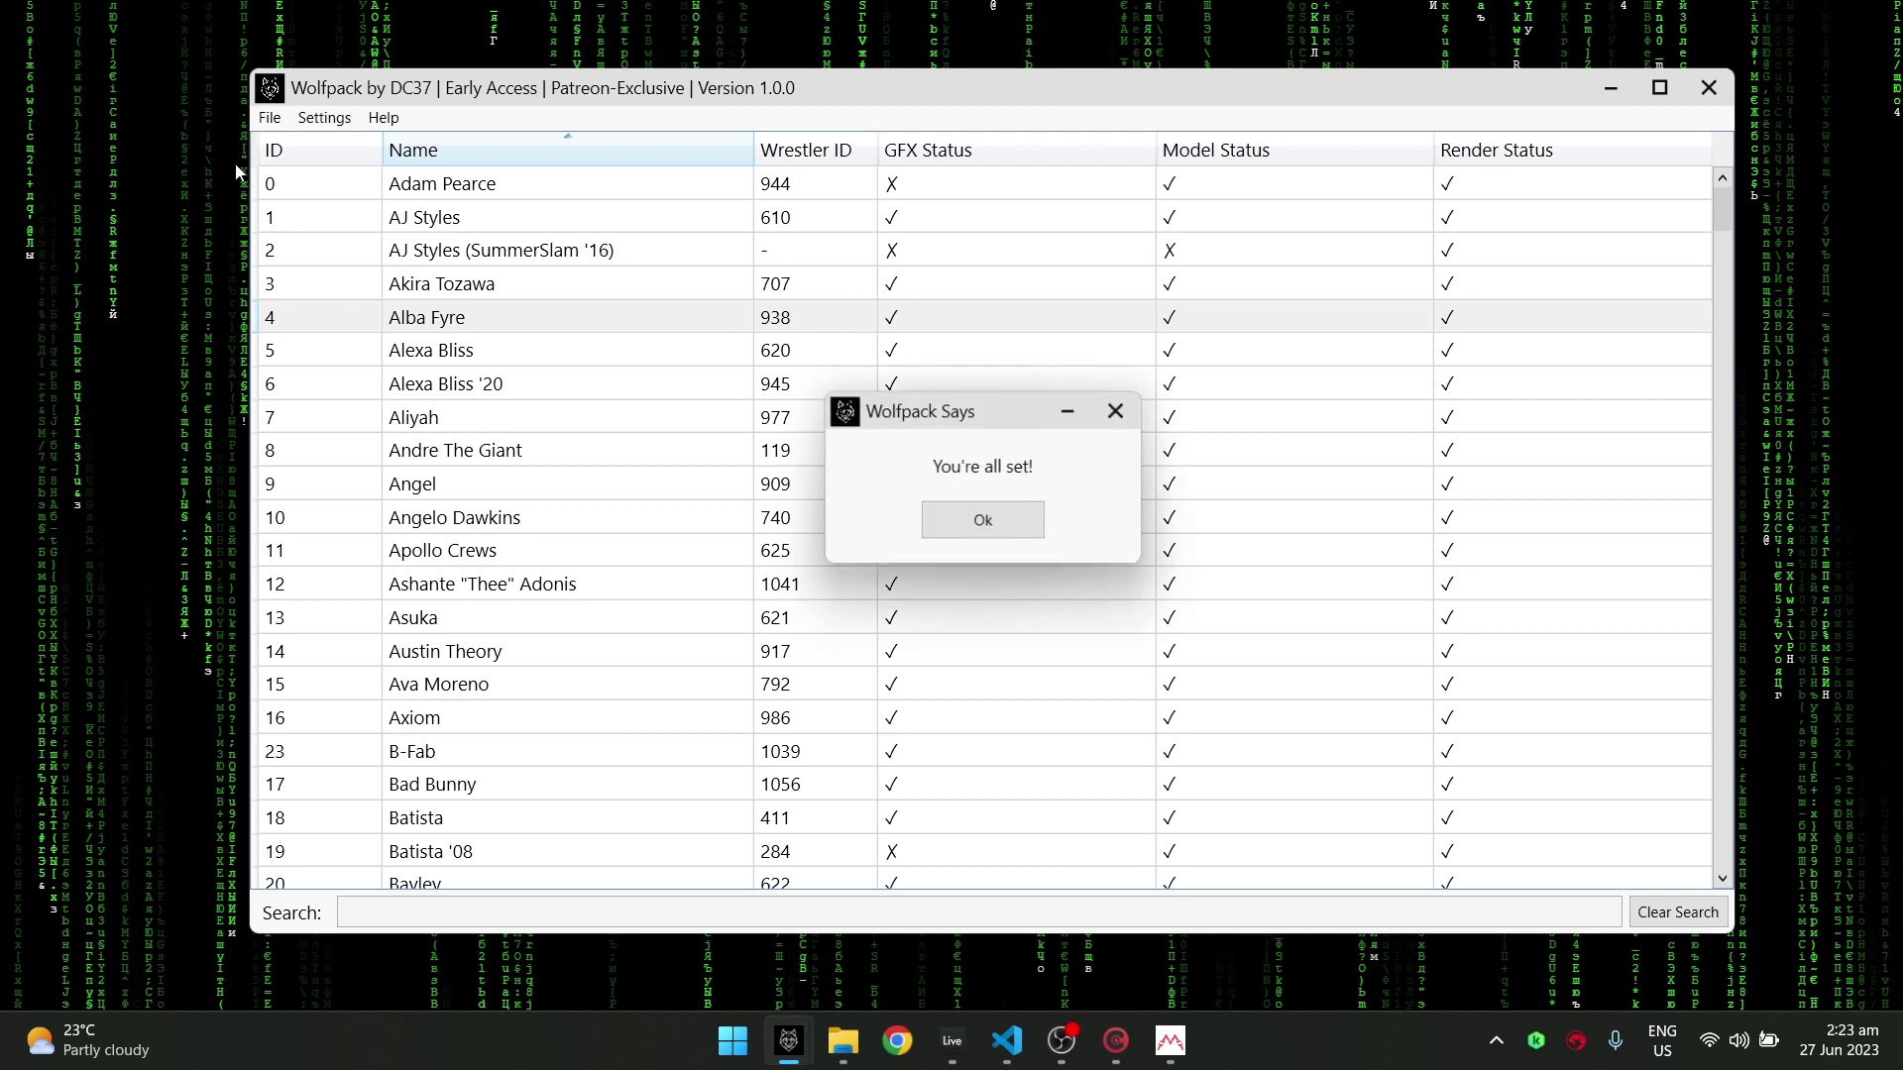
{"action": "left_click_drag", "start_coordinate": [945, 426], "coordinate": [978, 359]}
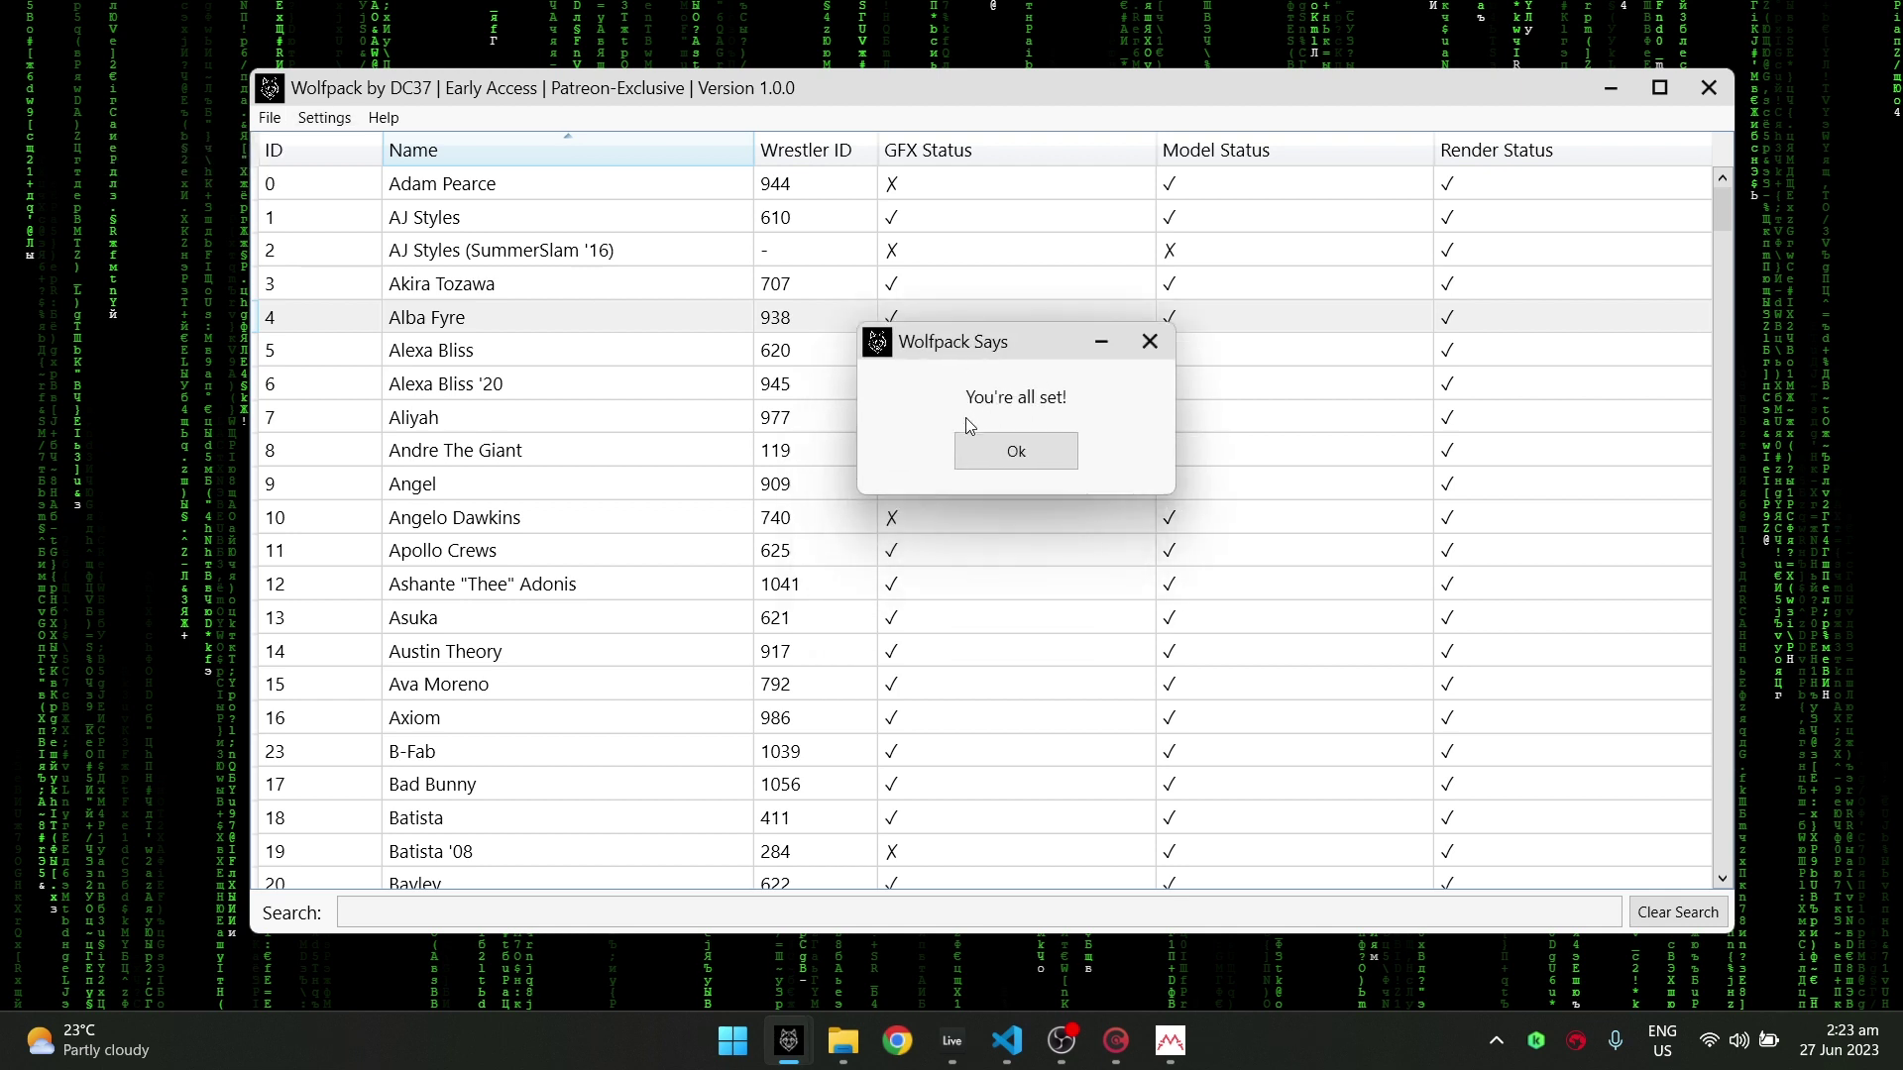
{"action": "left_click", "coordinate": [1019, 442]}
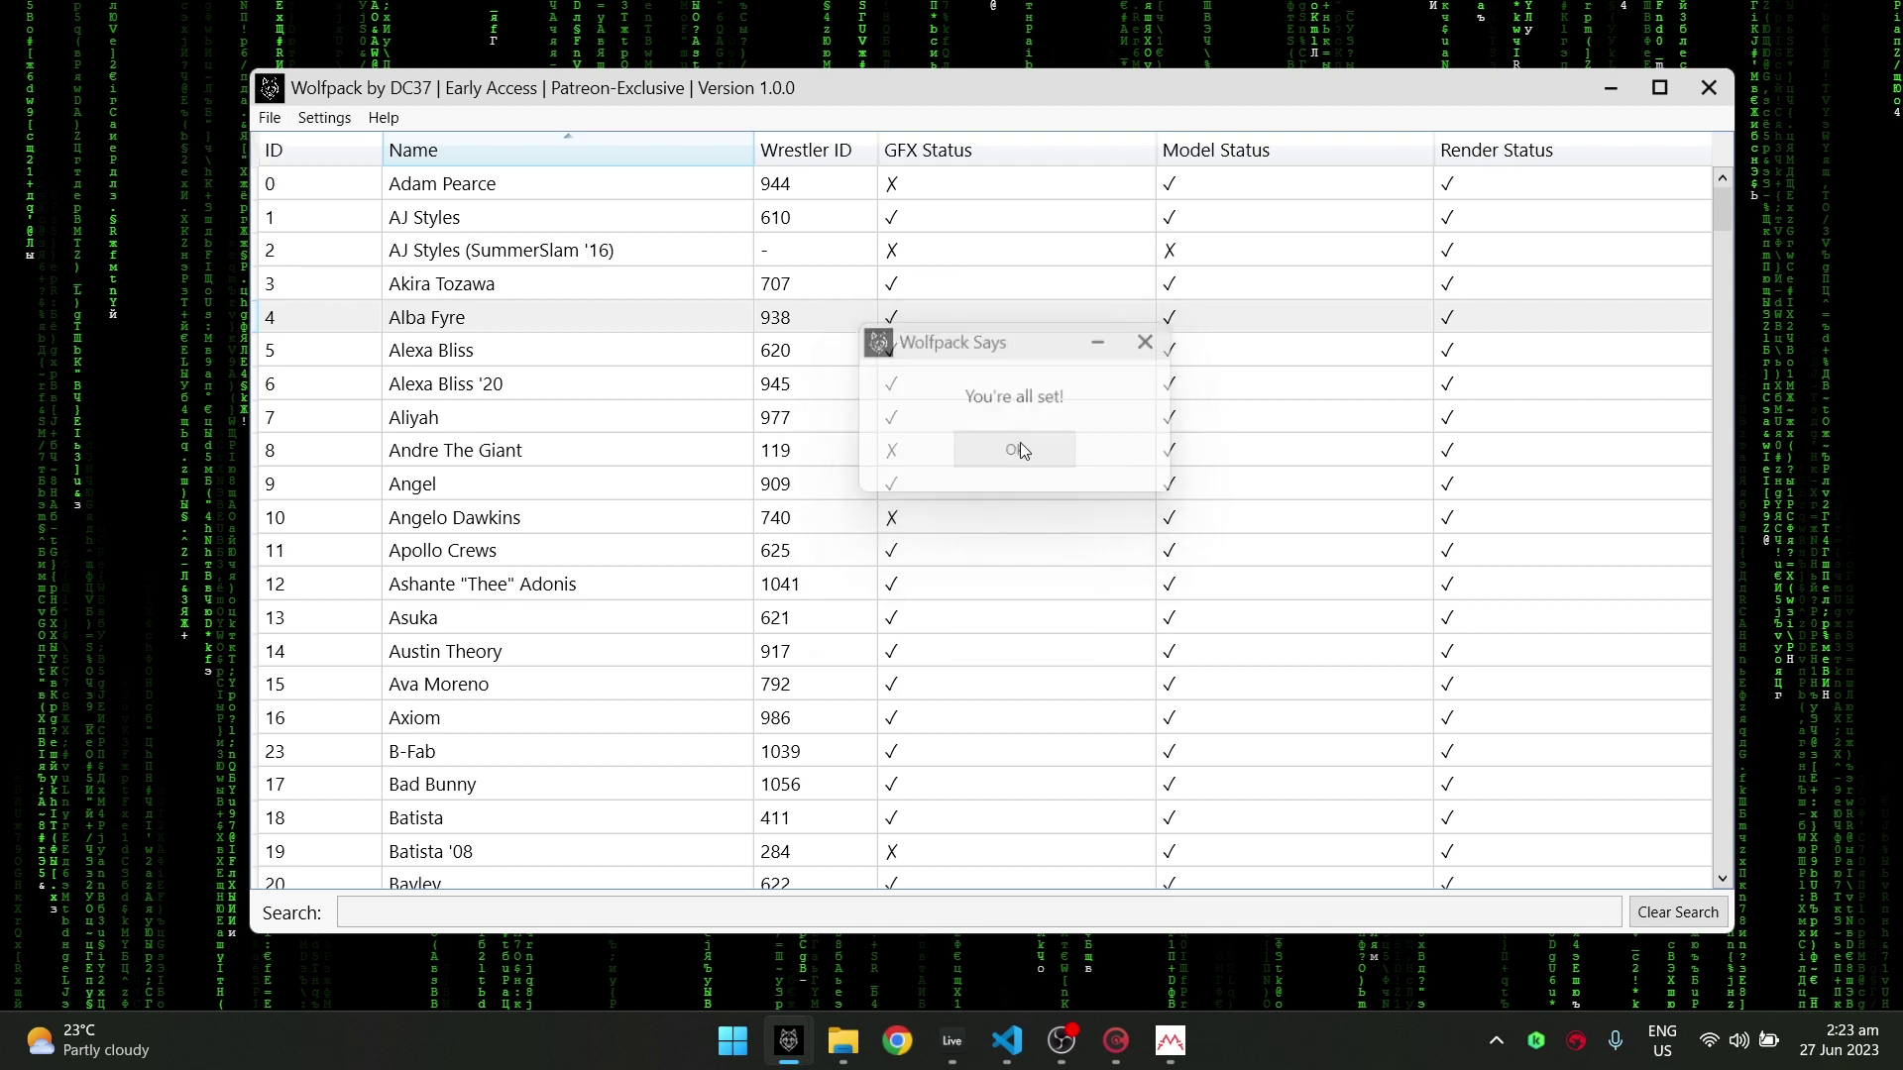
{"action": "left_click", "coordinate": [844, 1040]}
Step: Browse _mods > Wolfpack and check its empty Characters and Movies subfolders
{"action": "left_click", "coordinate": [1187, 153]}
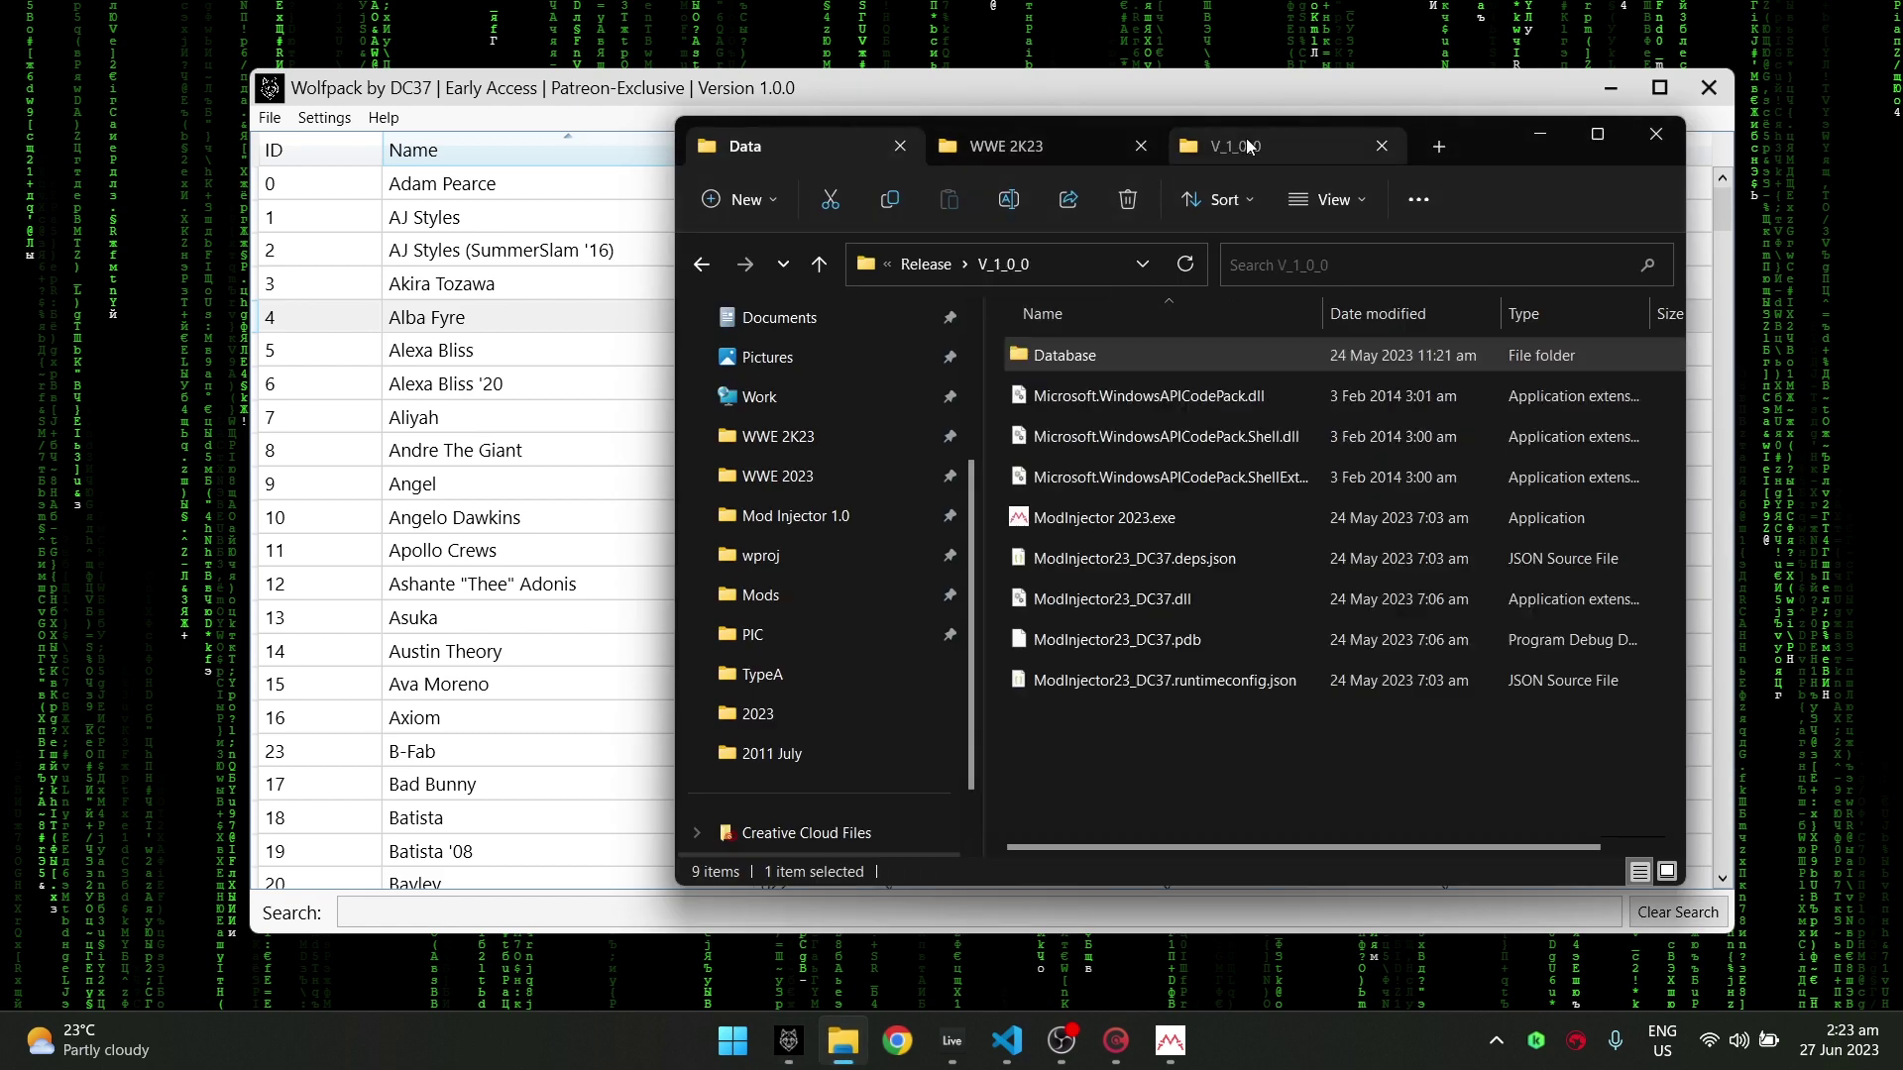
{"action": "key", "text": "alt+Up"}
{"action": "key", "text": "alt+Up"}
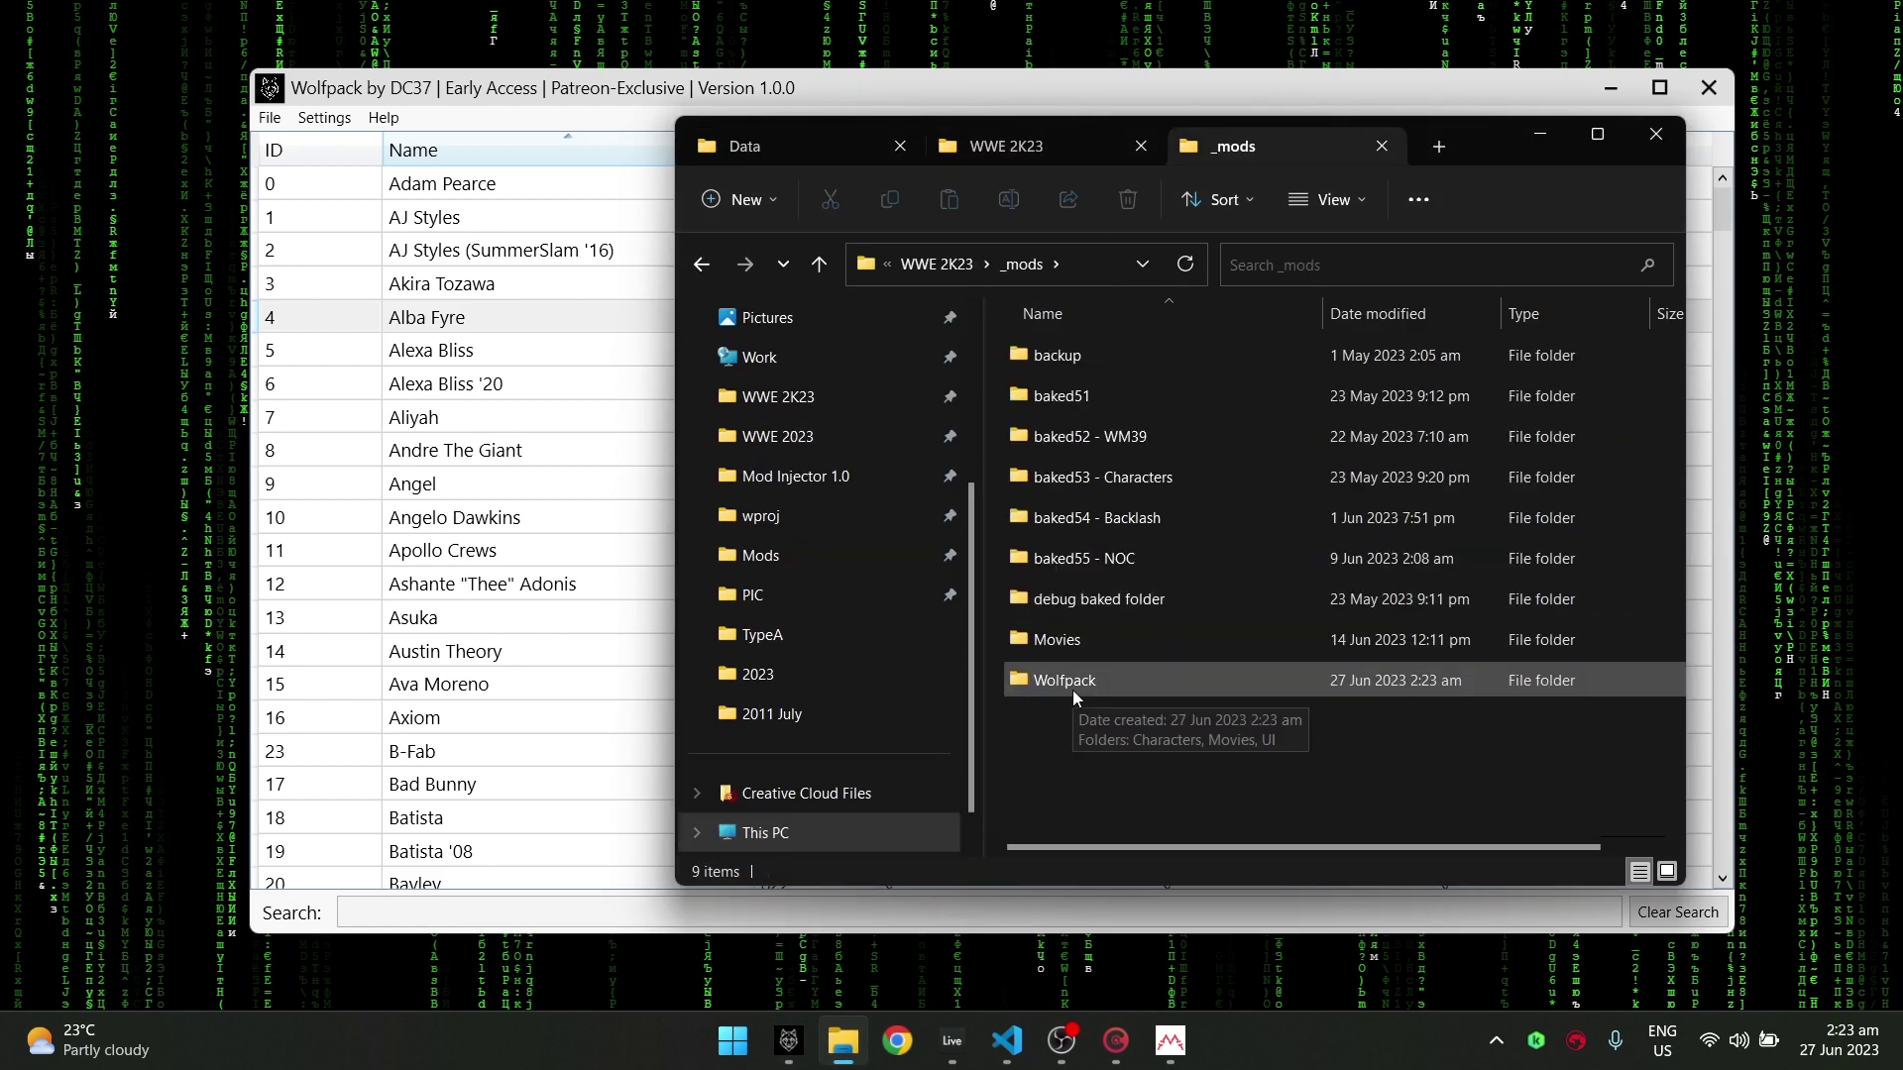
{"action": "double_click", "coordinate": [1083, 683]}
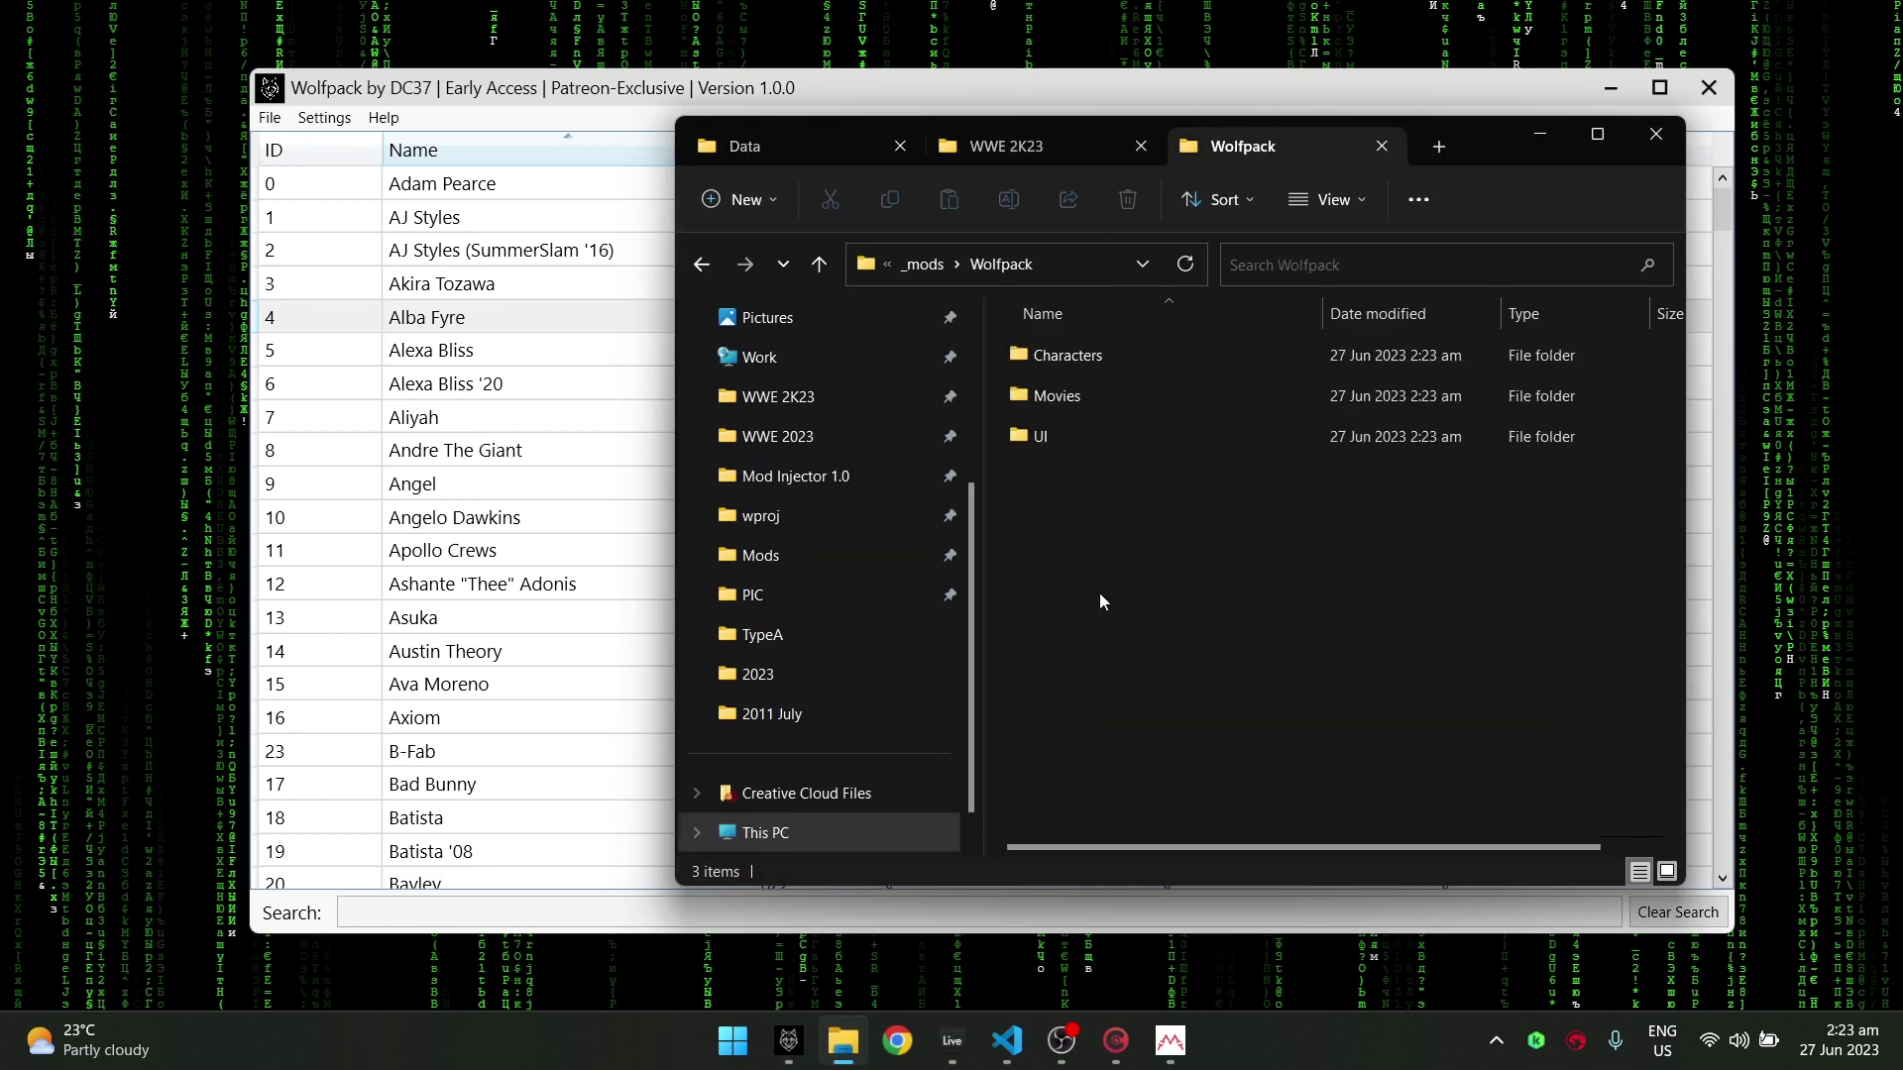
{"action": "double_click", "coordinate": [1088, 361]}
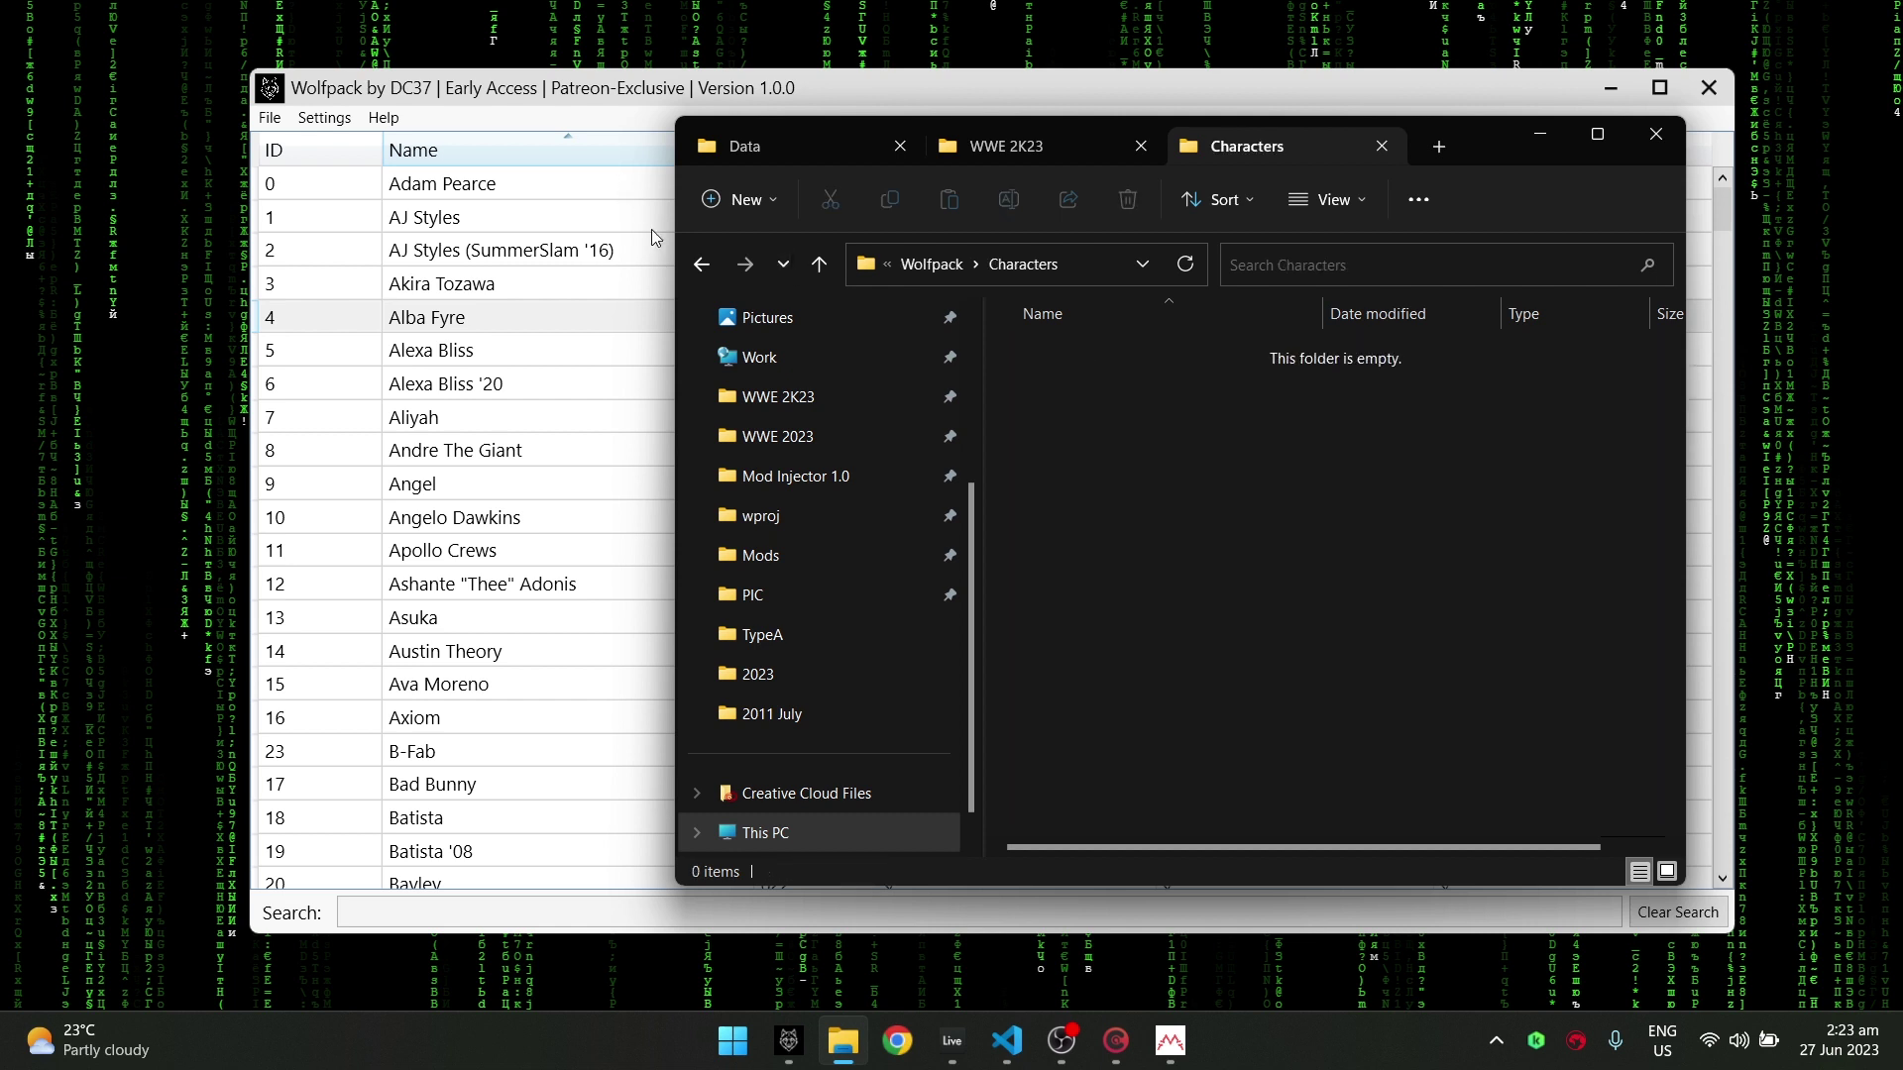
{"action": "key", "text": "alt+Up"}
{"action": "double_click", "coordinate": [1110, 400]}
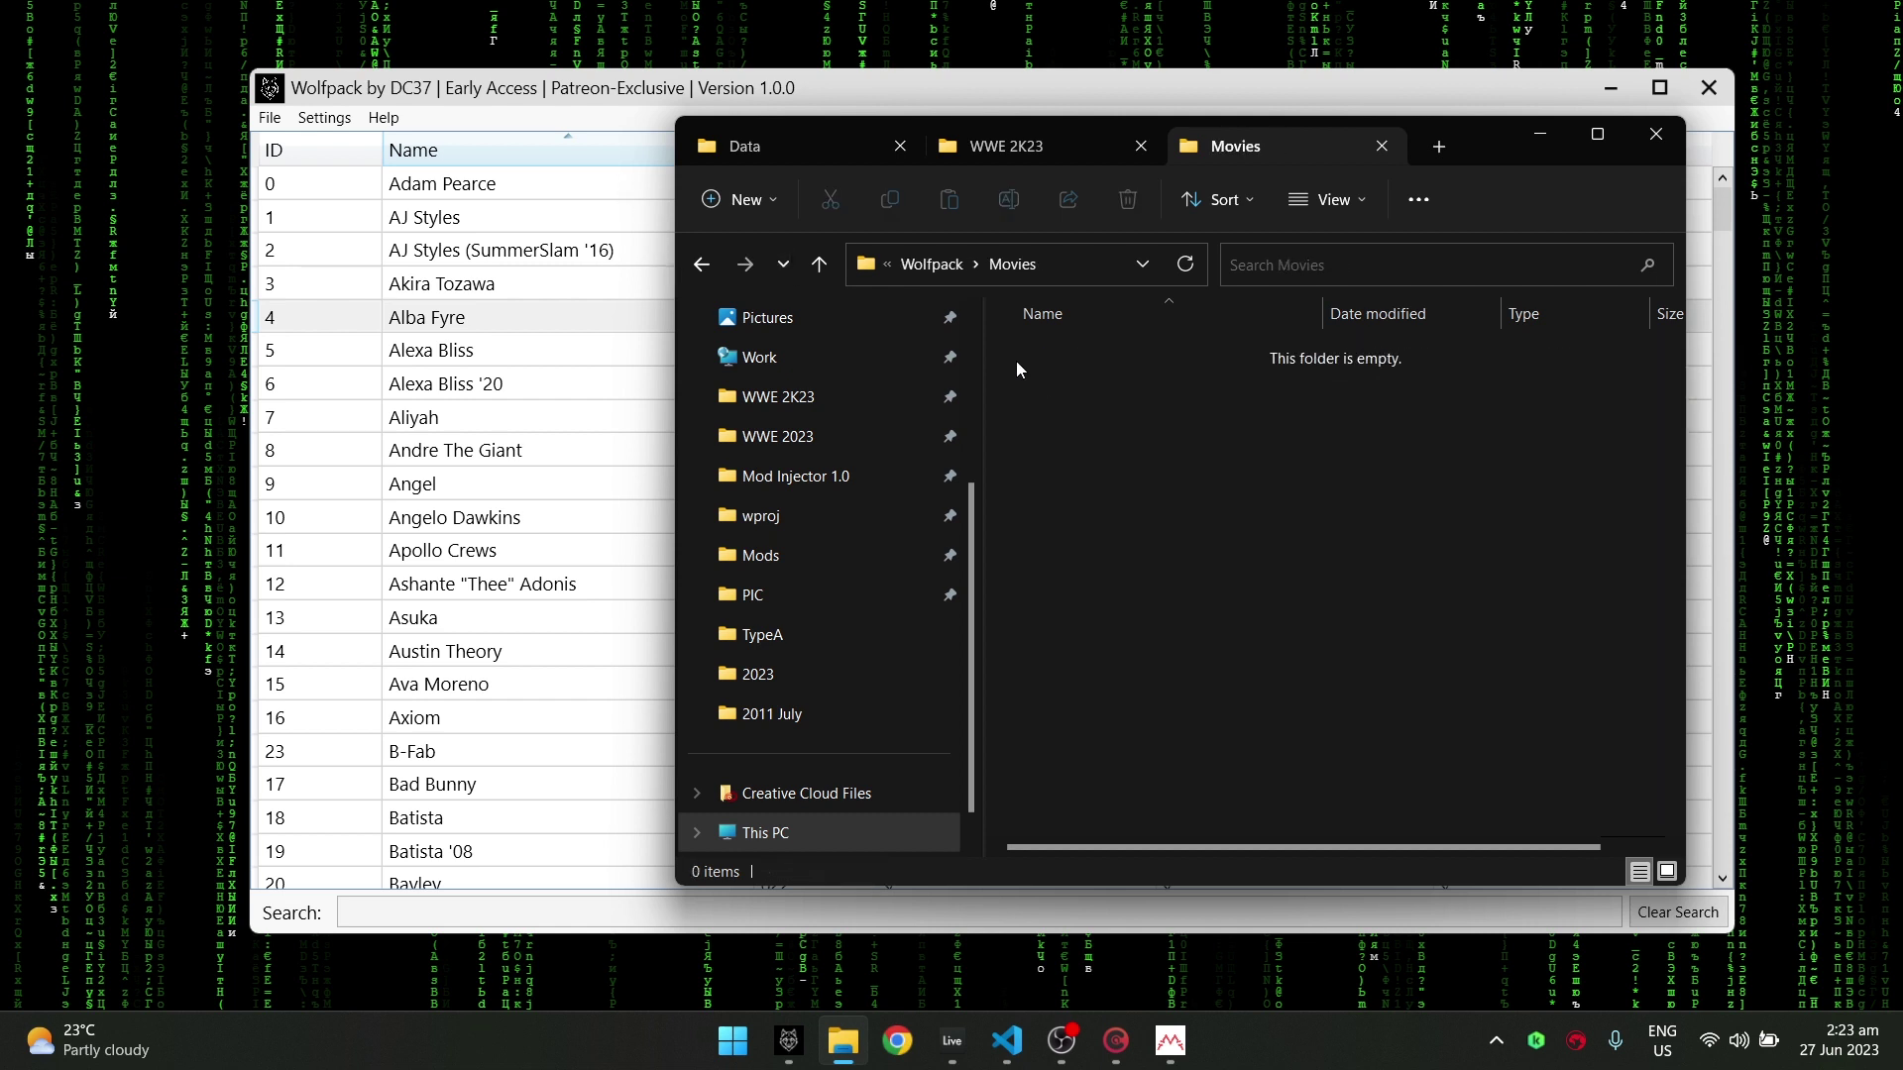
{"action": "left_click", "coordinate": [701, 263]}
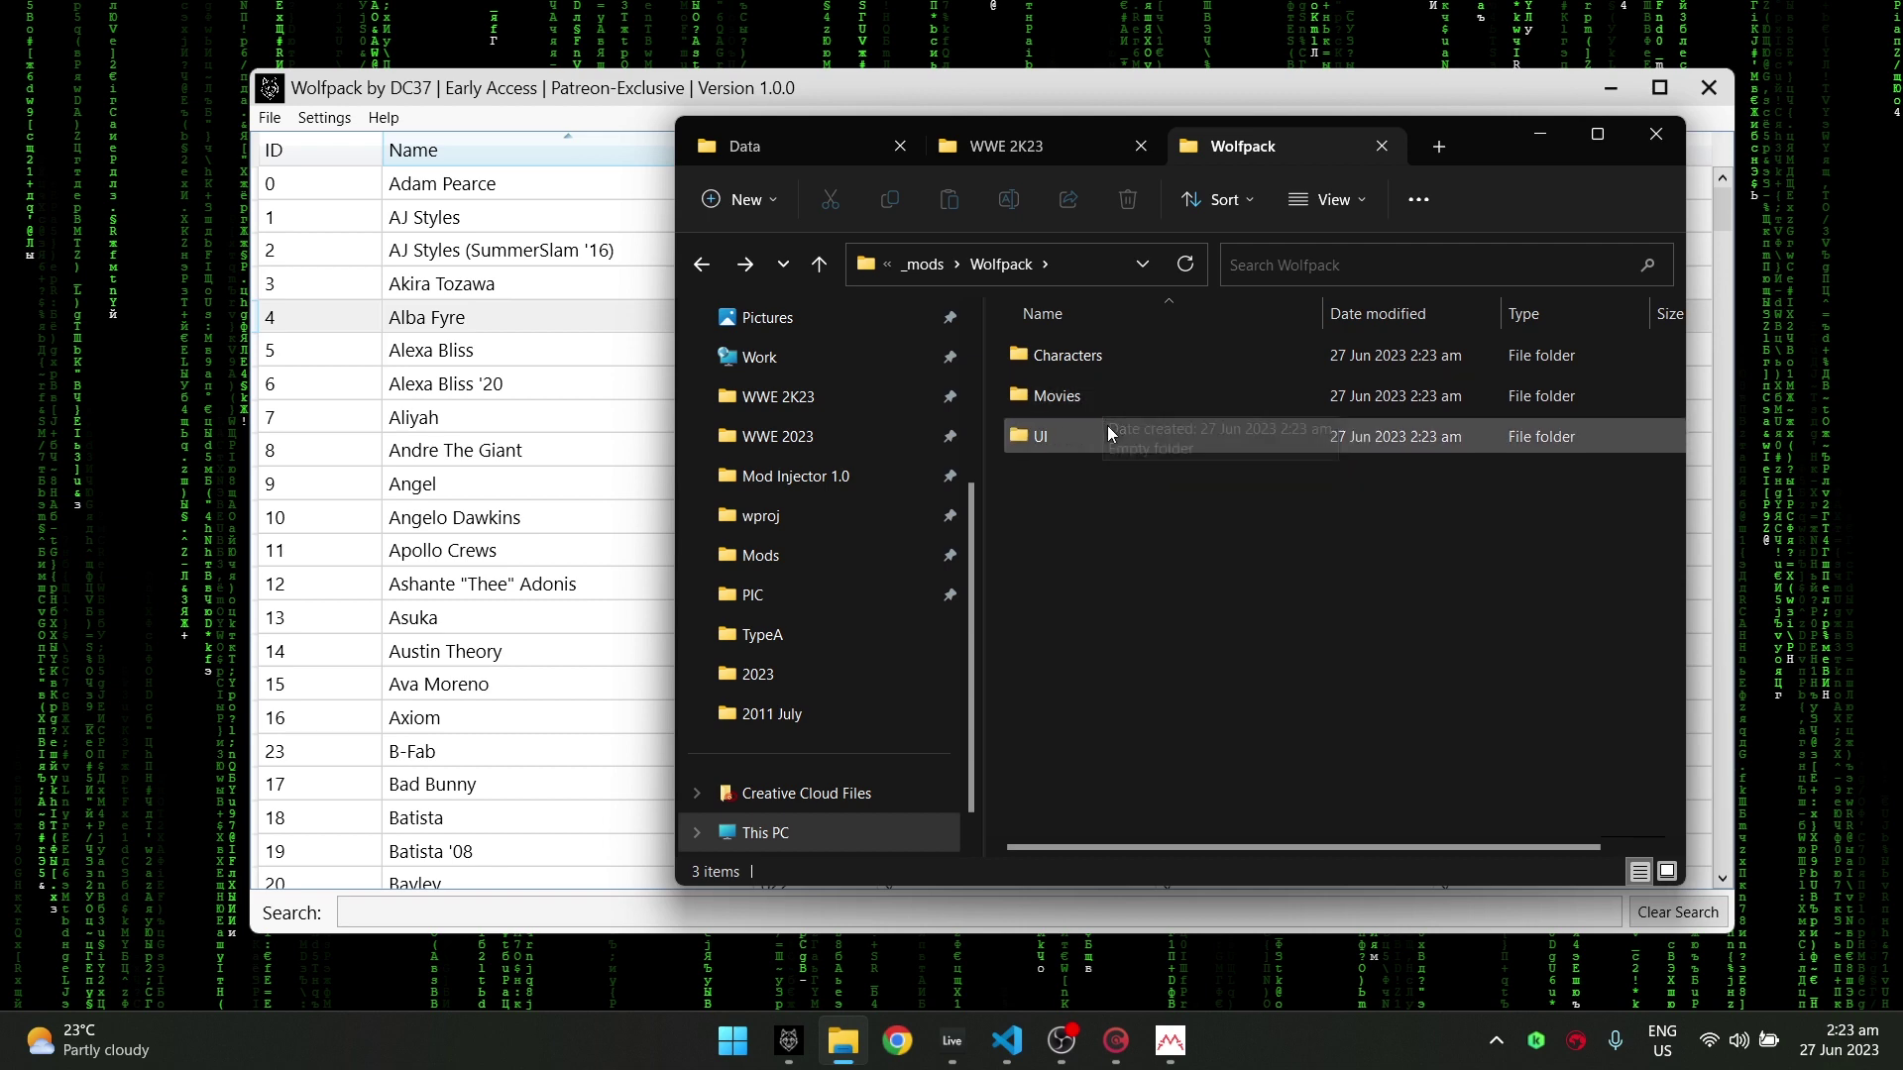
{"action": "left_click", "coordinate": [721, 257]}
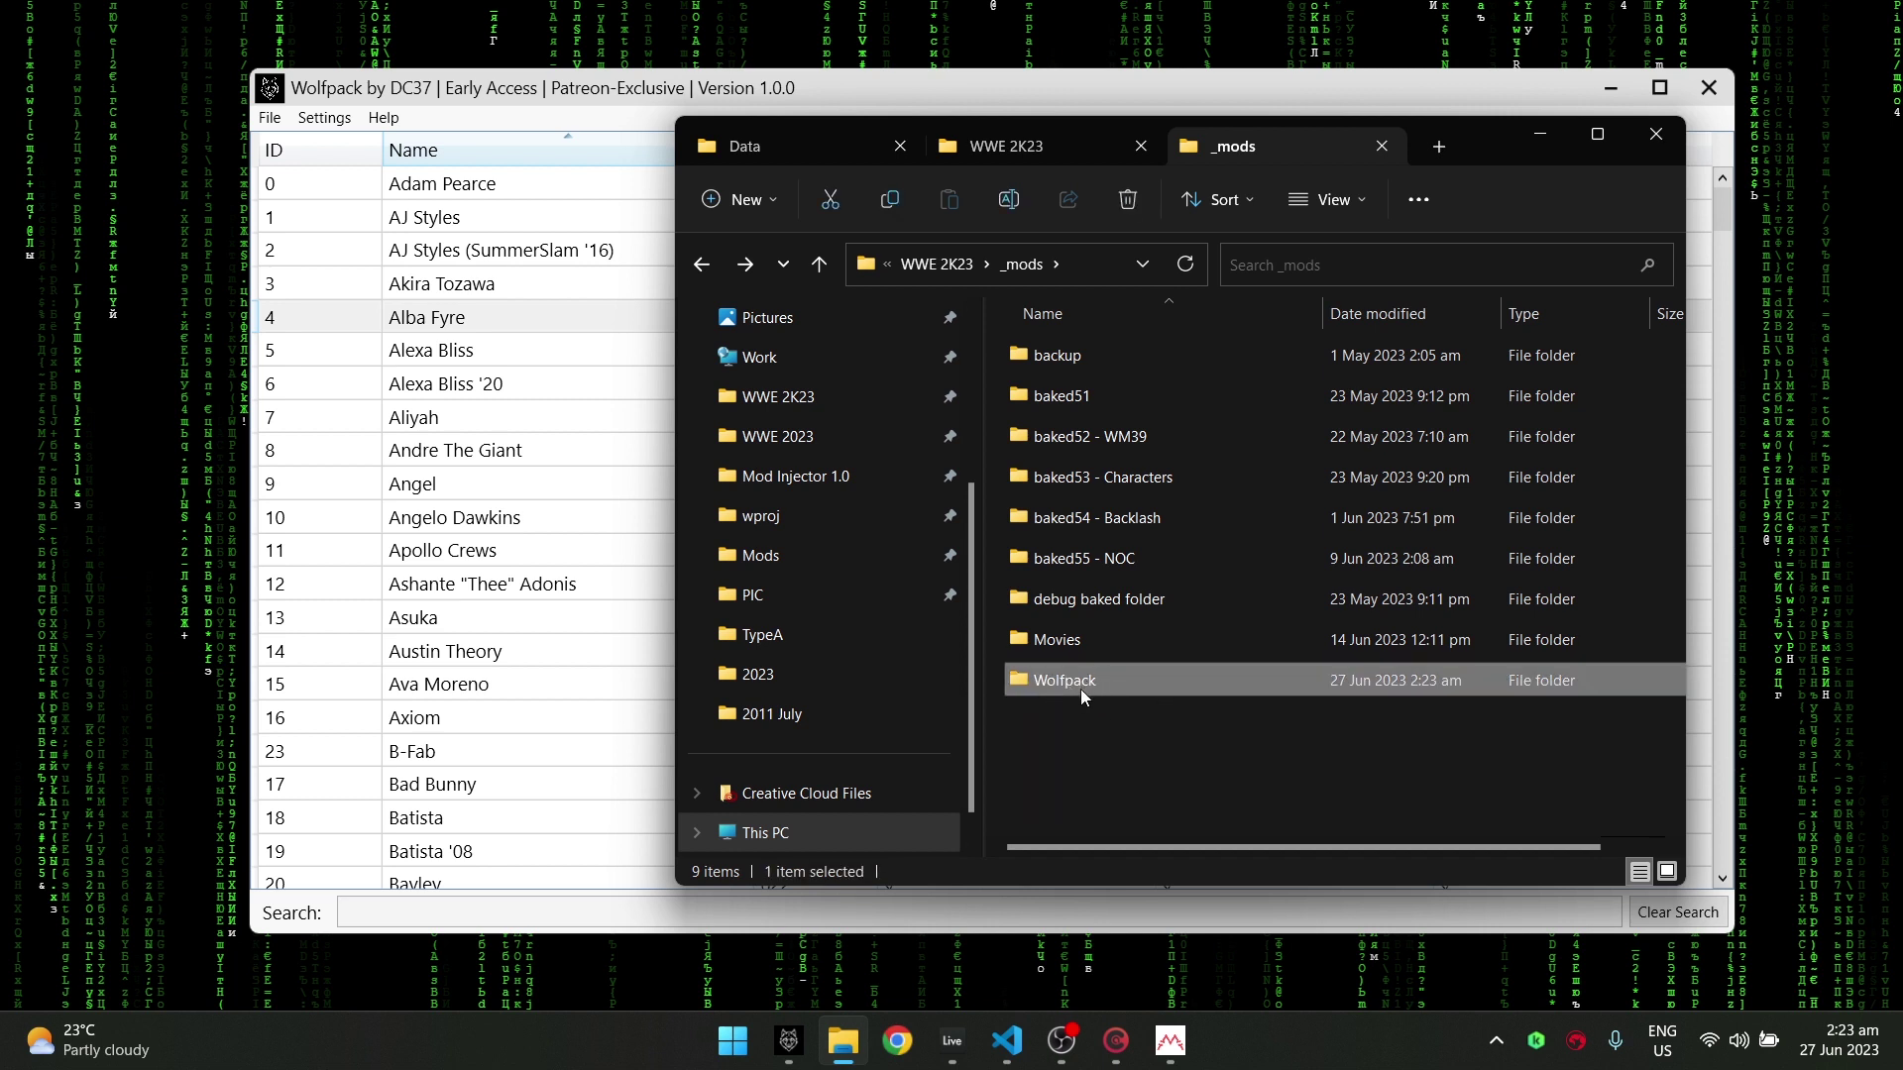
Step: Minimize CakeTools 2023, select the Wolfpack folder, and switch back to the Wolfpack app
{"action": "left_click", "coordinate": [1086, 744]}
{"action": "left_click", "coordinate": [1116, 1041]}
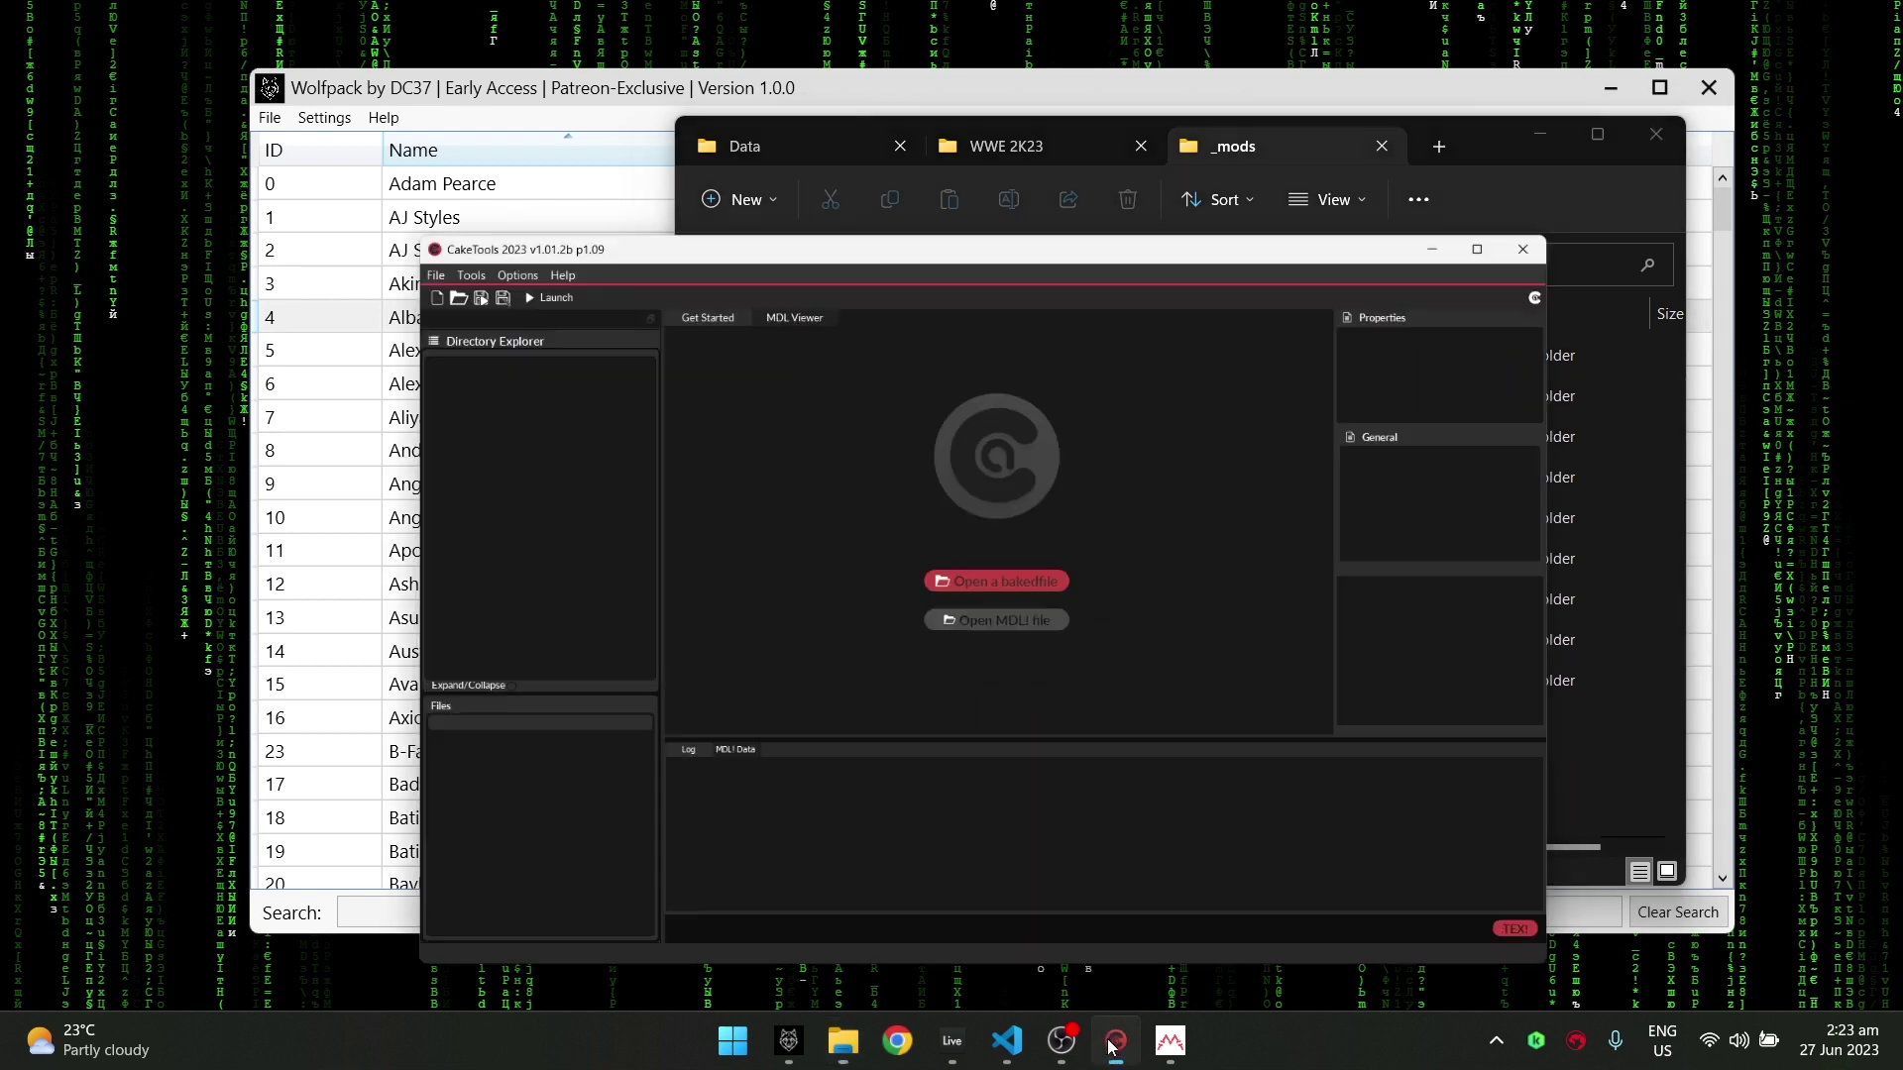
{"action": "left_click", "coordinate": [1526, 43]}
{"action": "left_click", "coordinate": [1086, 684]}
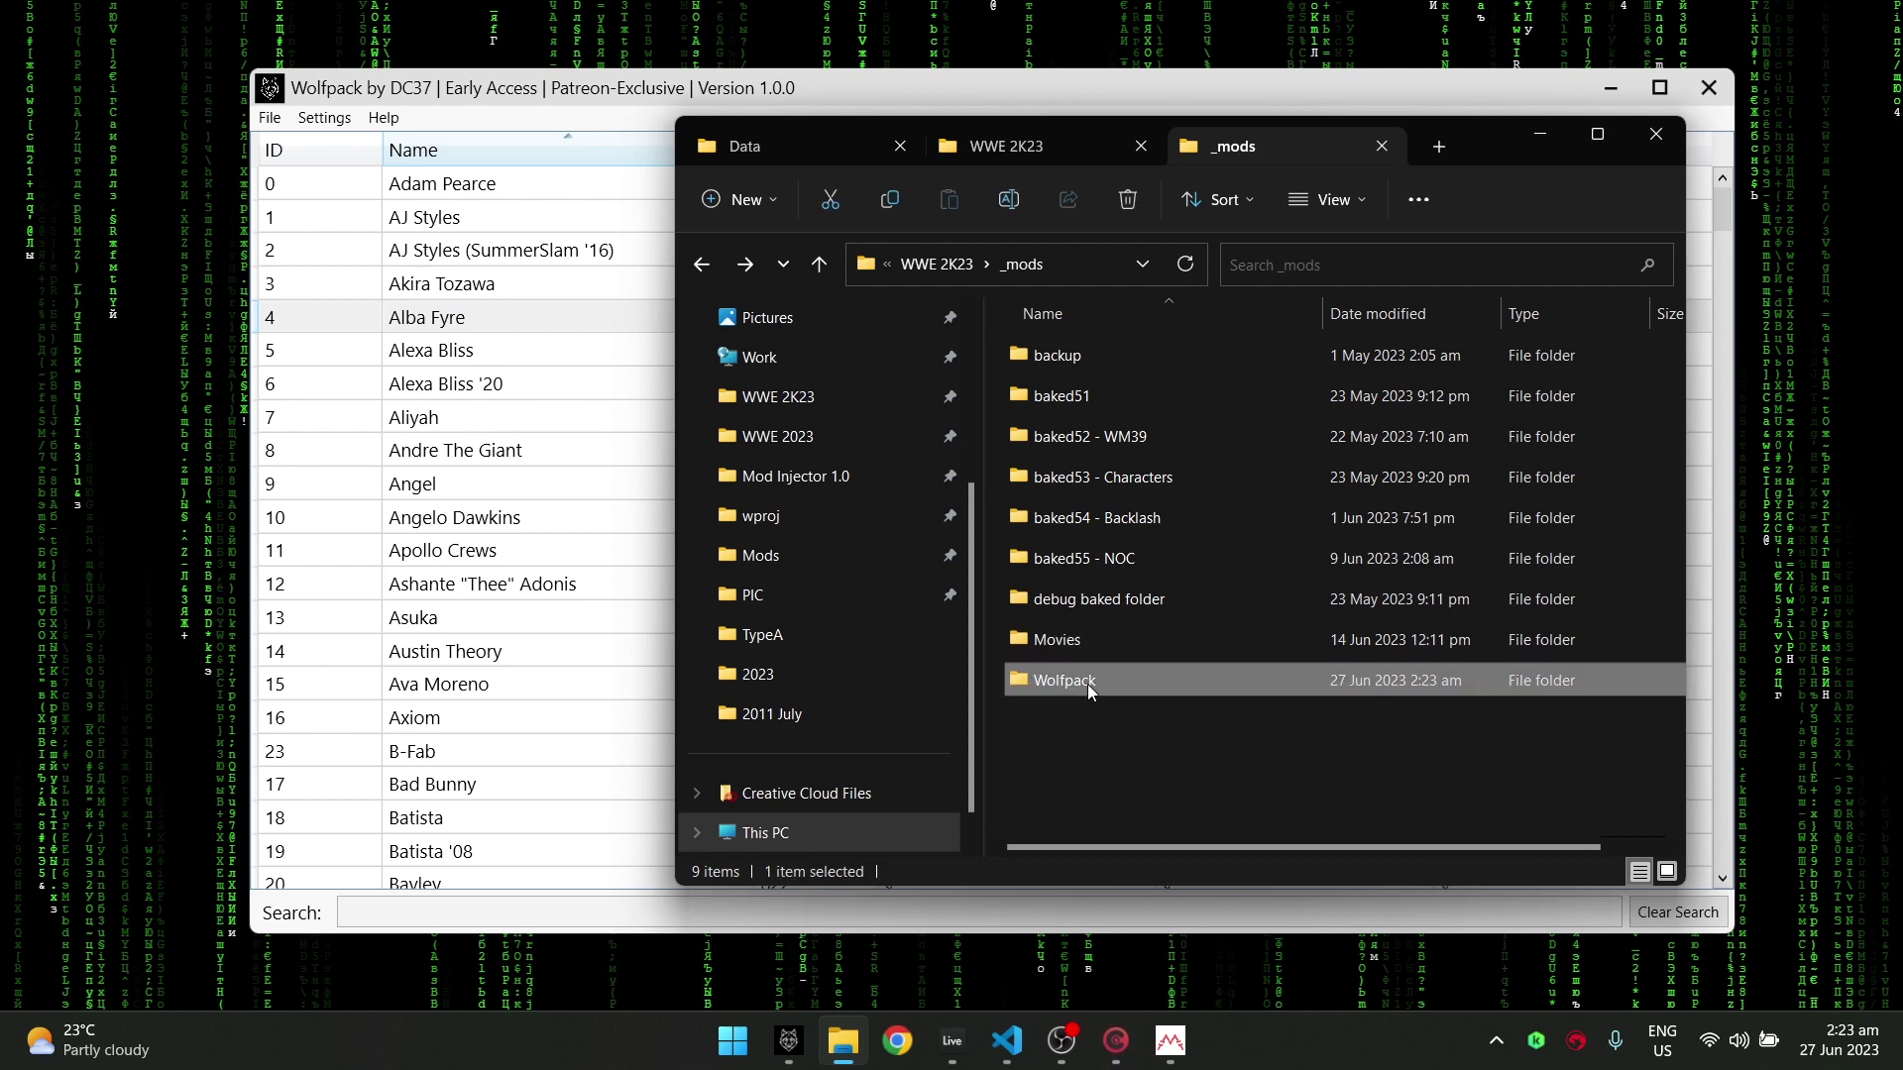
{"action": "key", "text": "alt+Tab"}
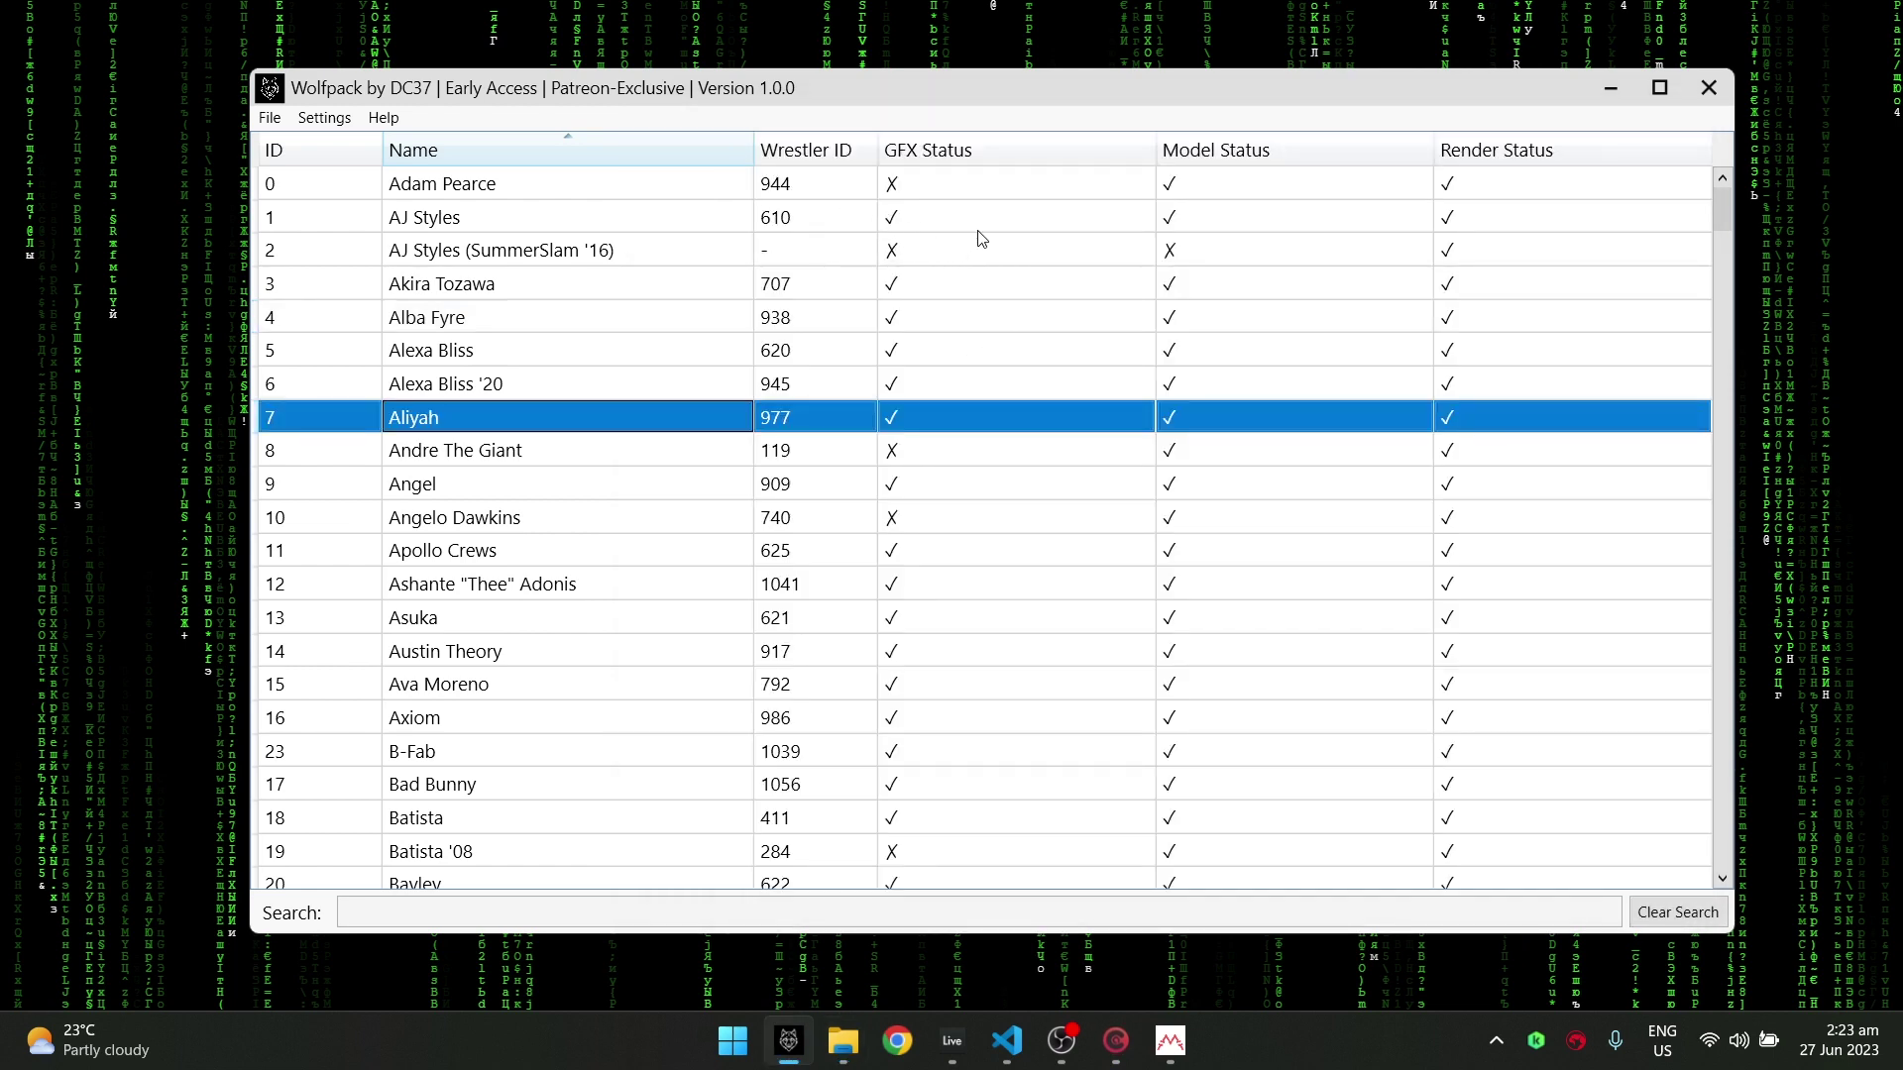
{"action": "left_click", "coordinate": [1006, 225]}
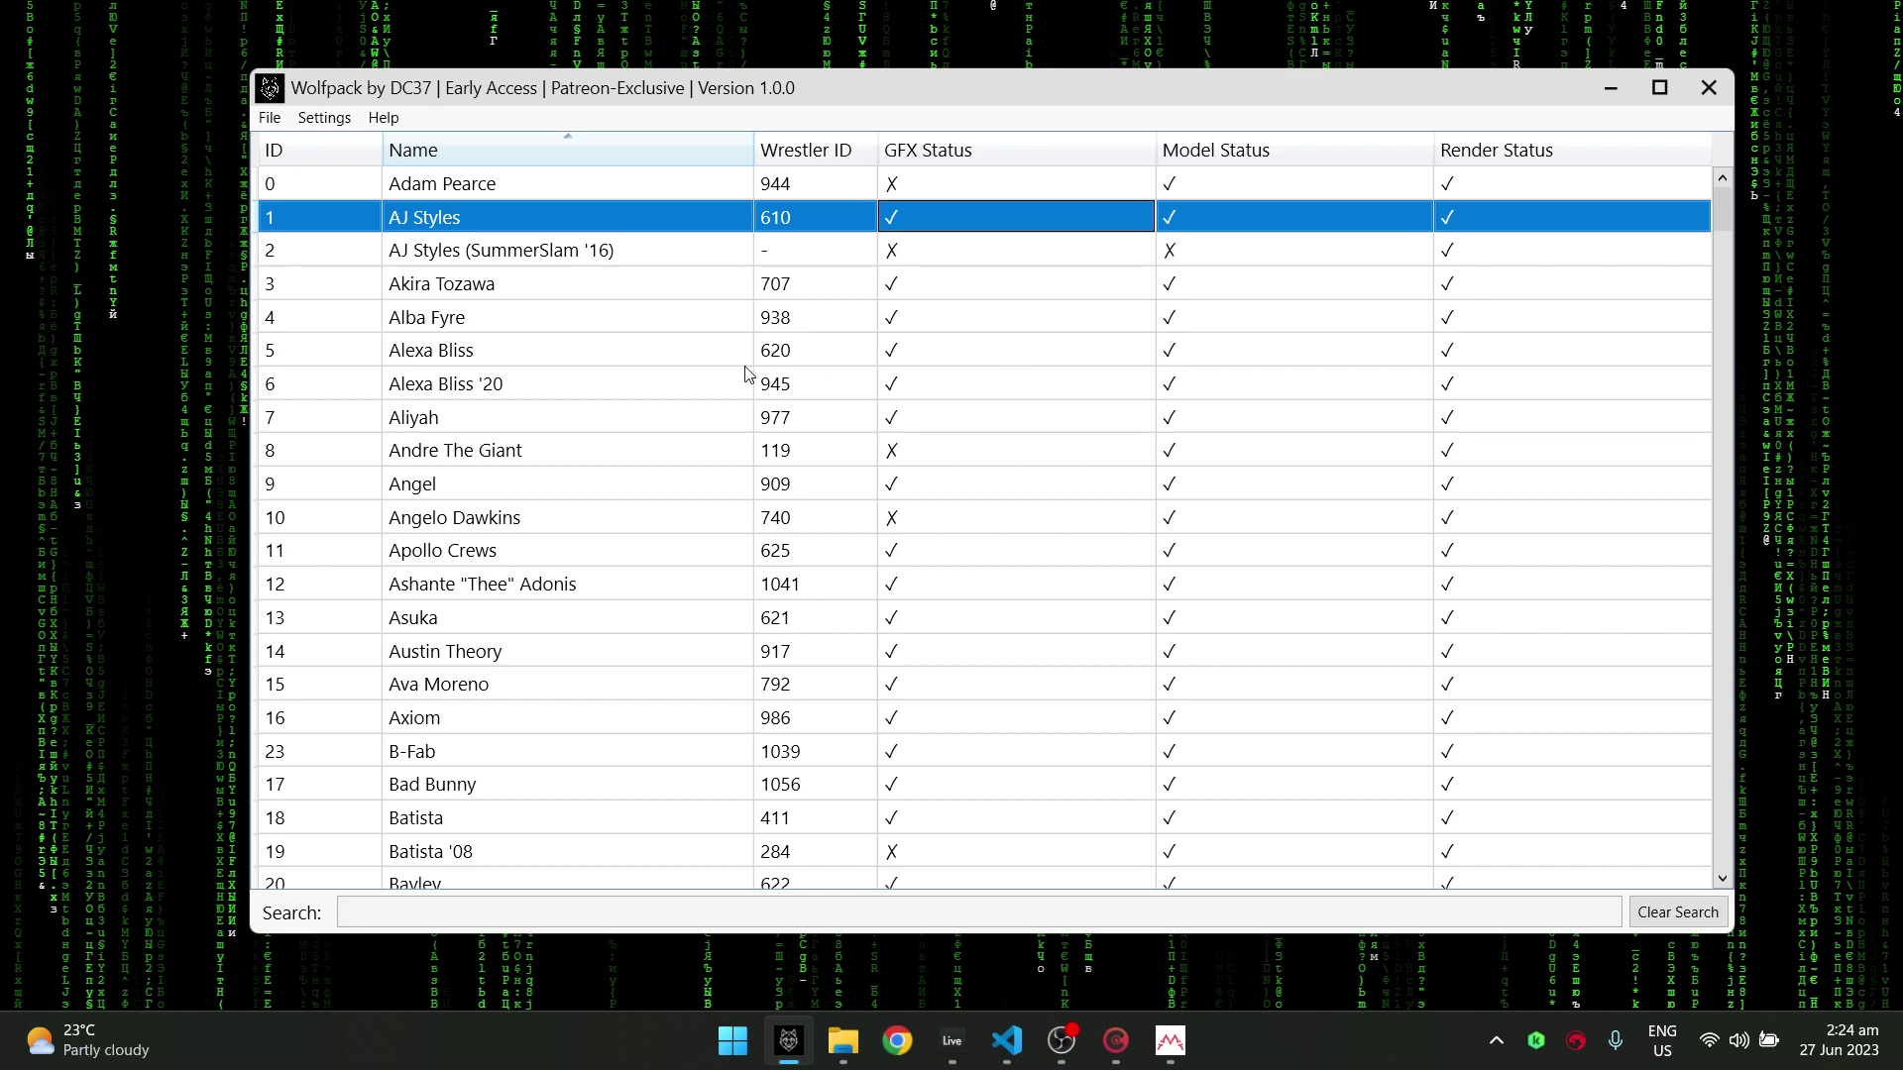
{"action": "scroll", "coordinate": [748, 375], "scroll_direction": "down", "scroll_amount": 2}
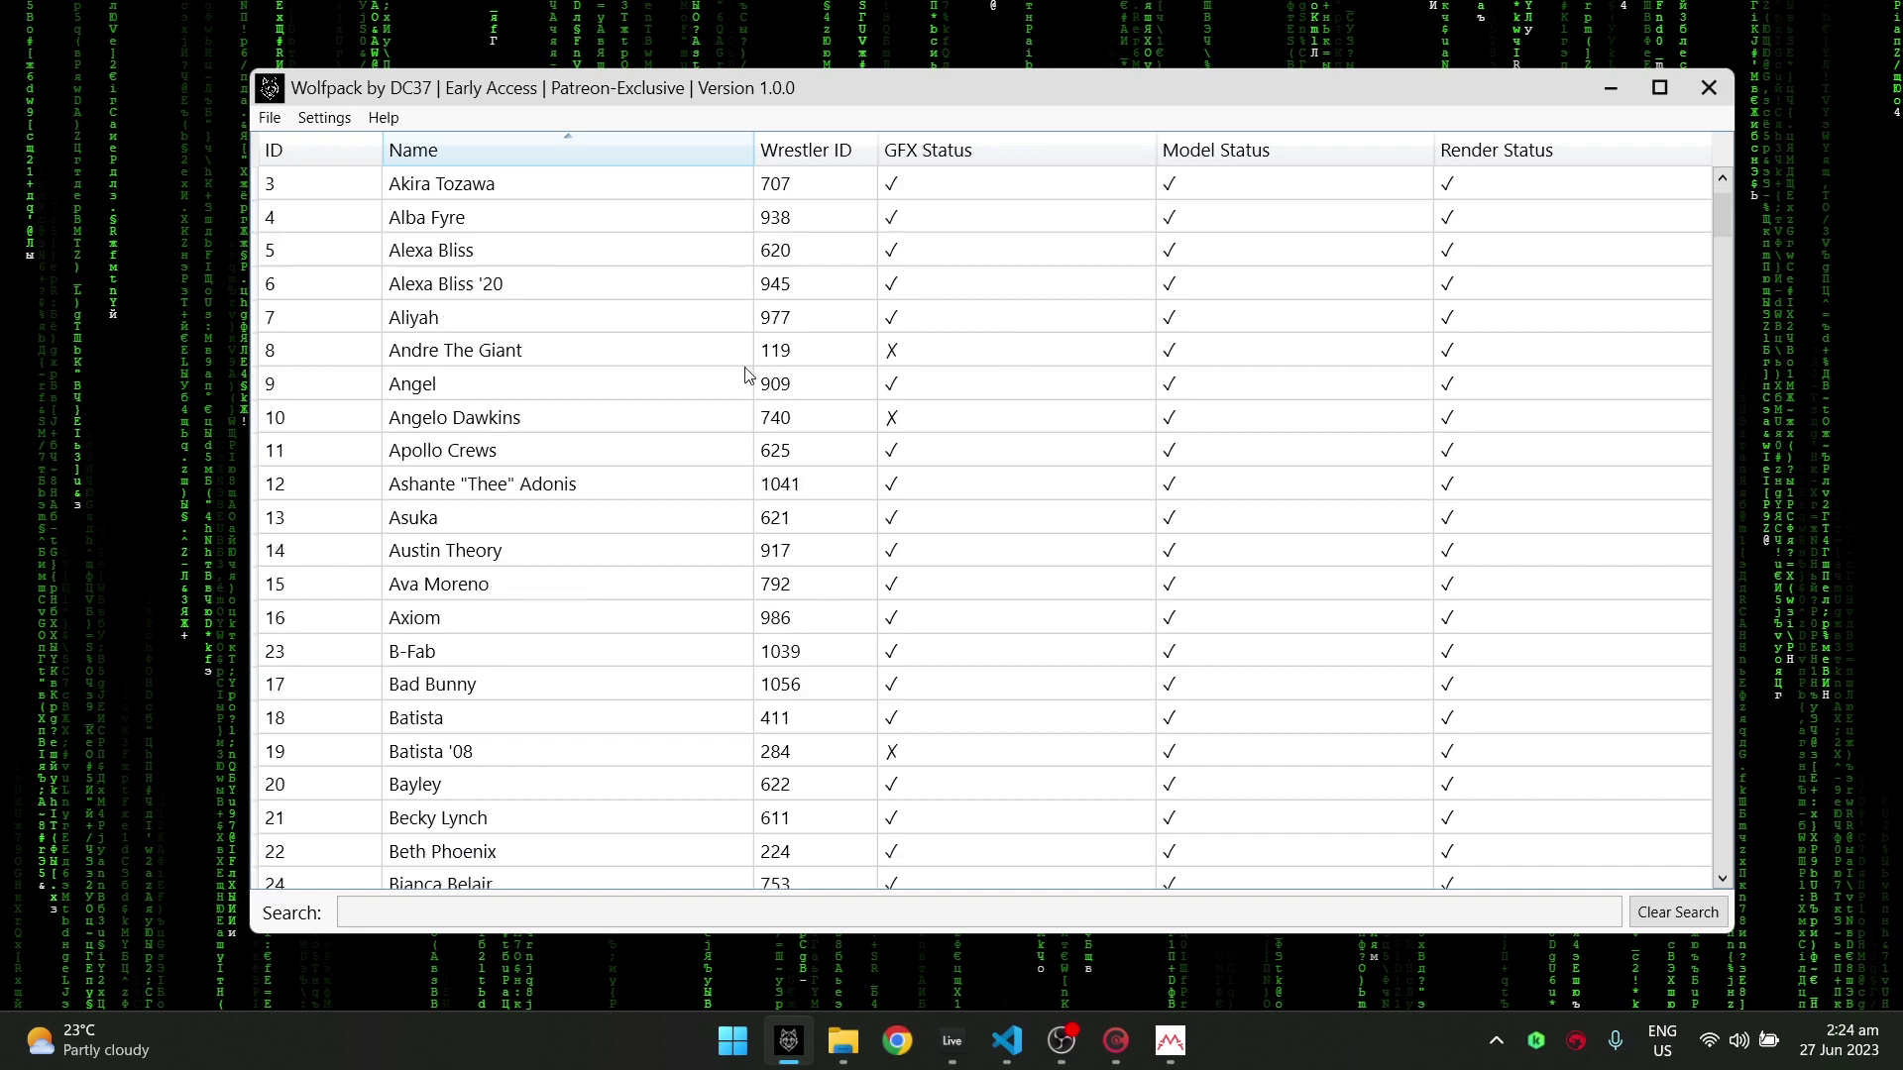
{"action": "left_click", "coordinate": [1033, 463]}
{"action": "right_click", "coordinate": [1032, 463]}
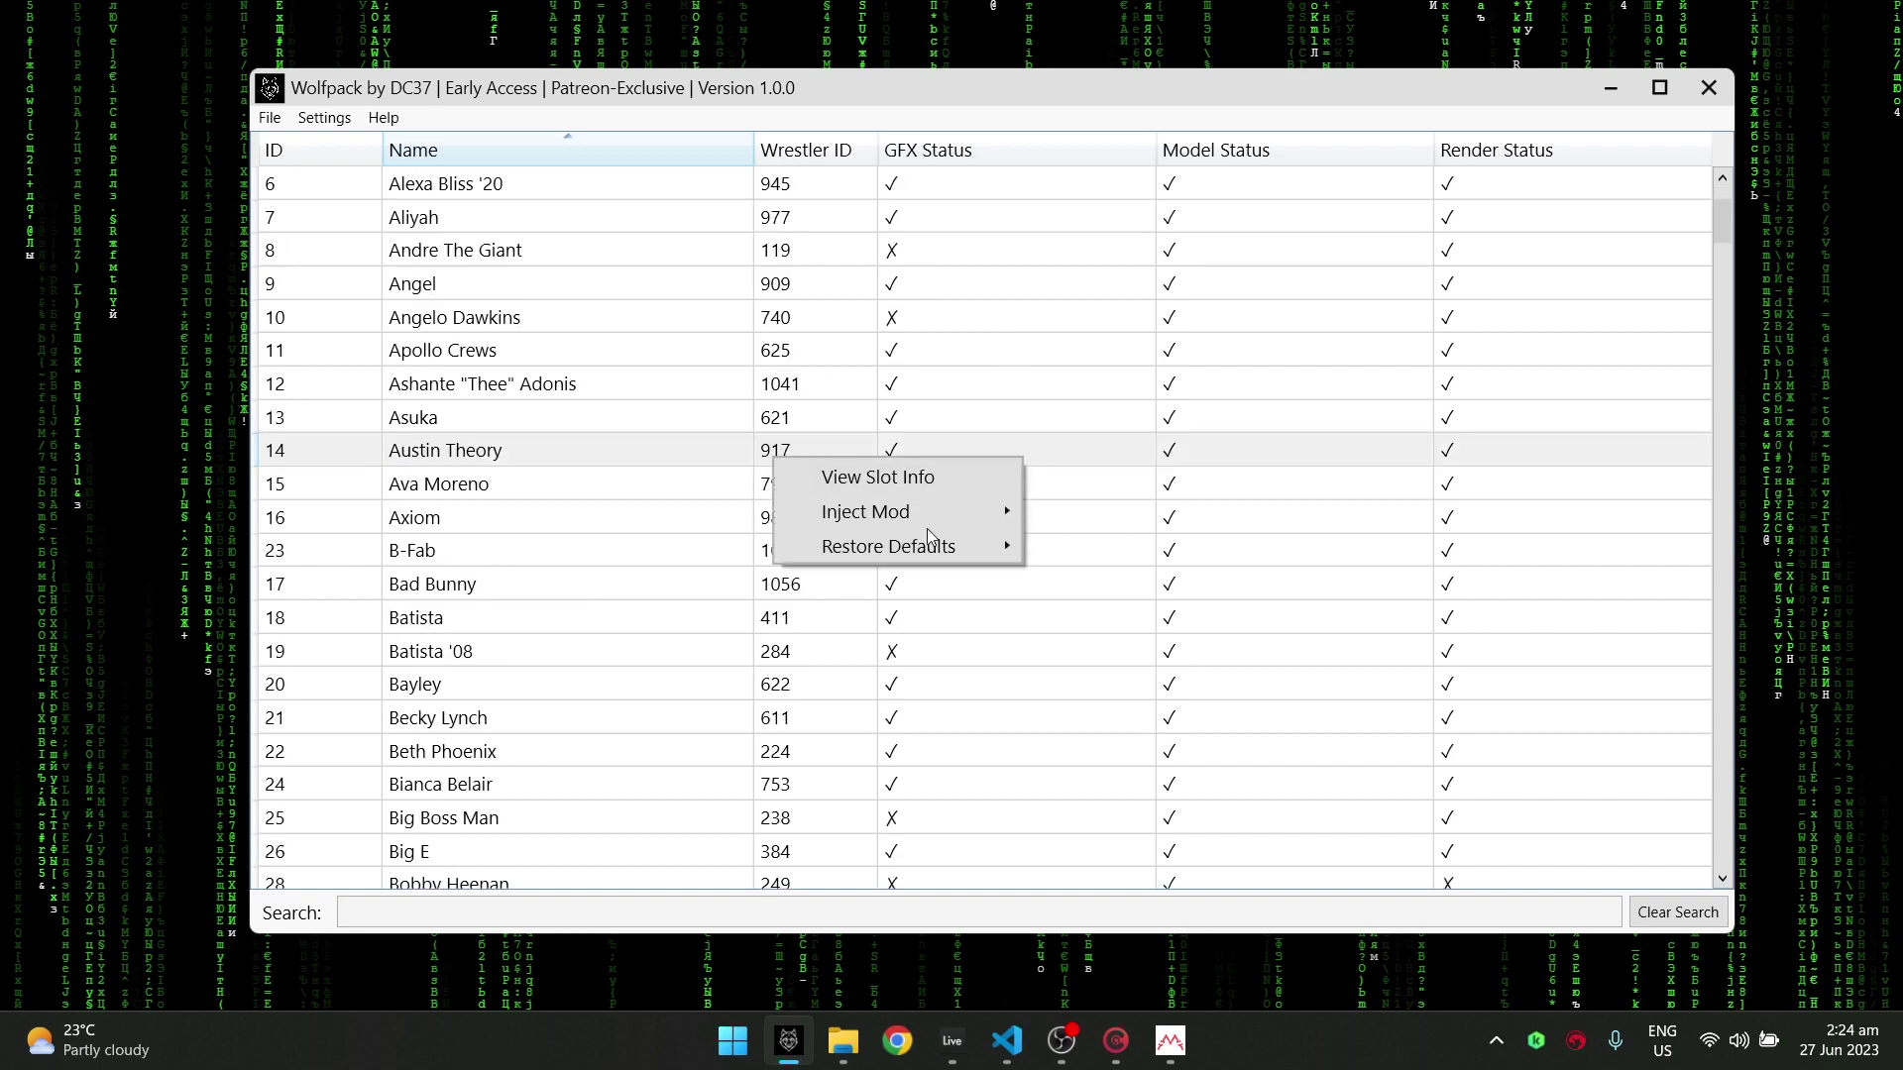
{"action": "mouse_move", "coordinate": [858, 520]}
{"action": "left_click", "coordinate": [621, 513]}
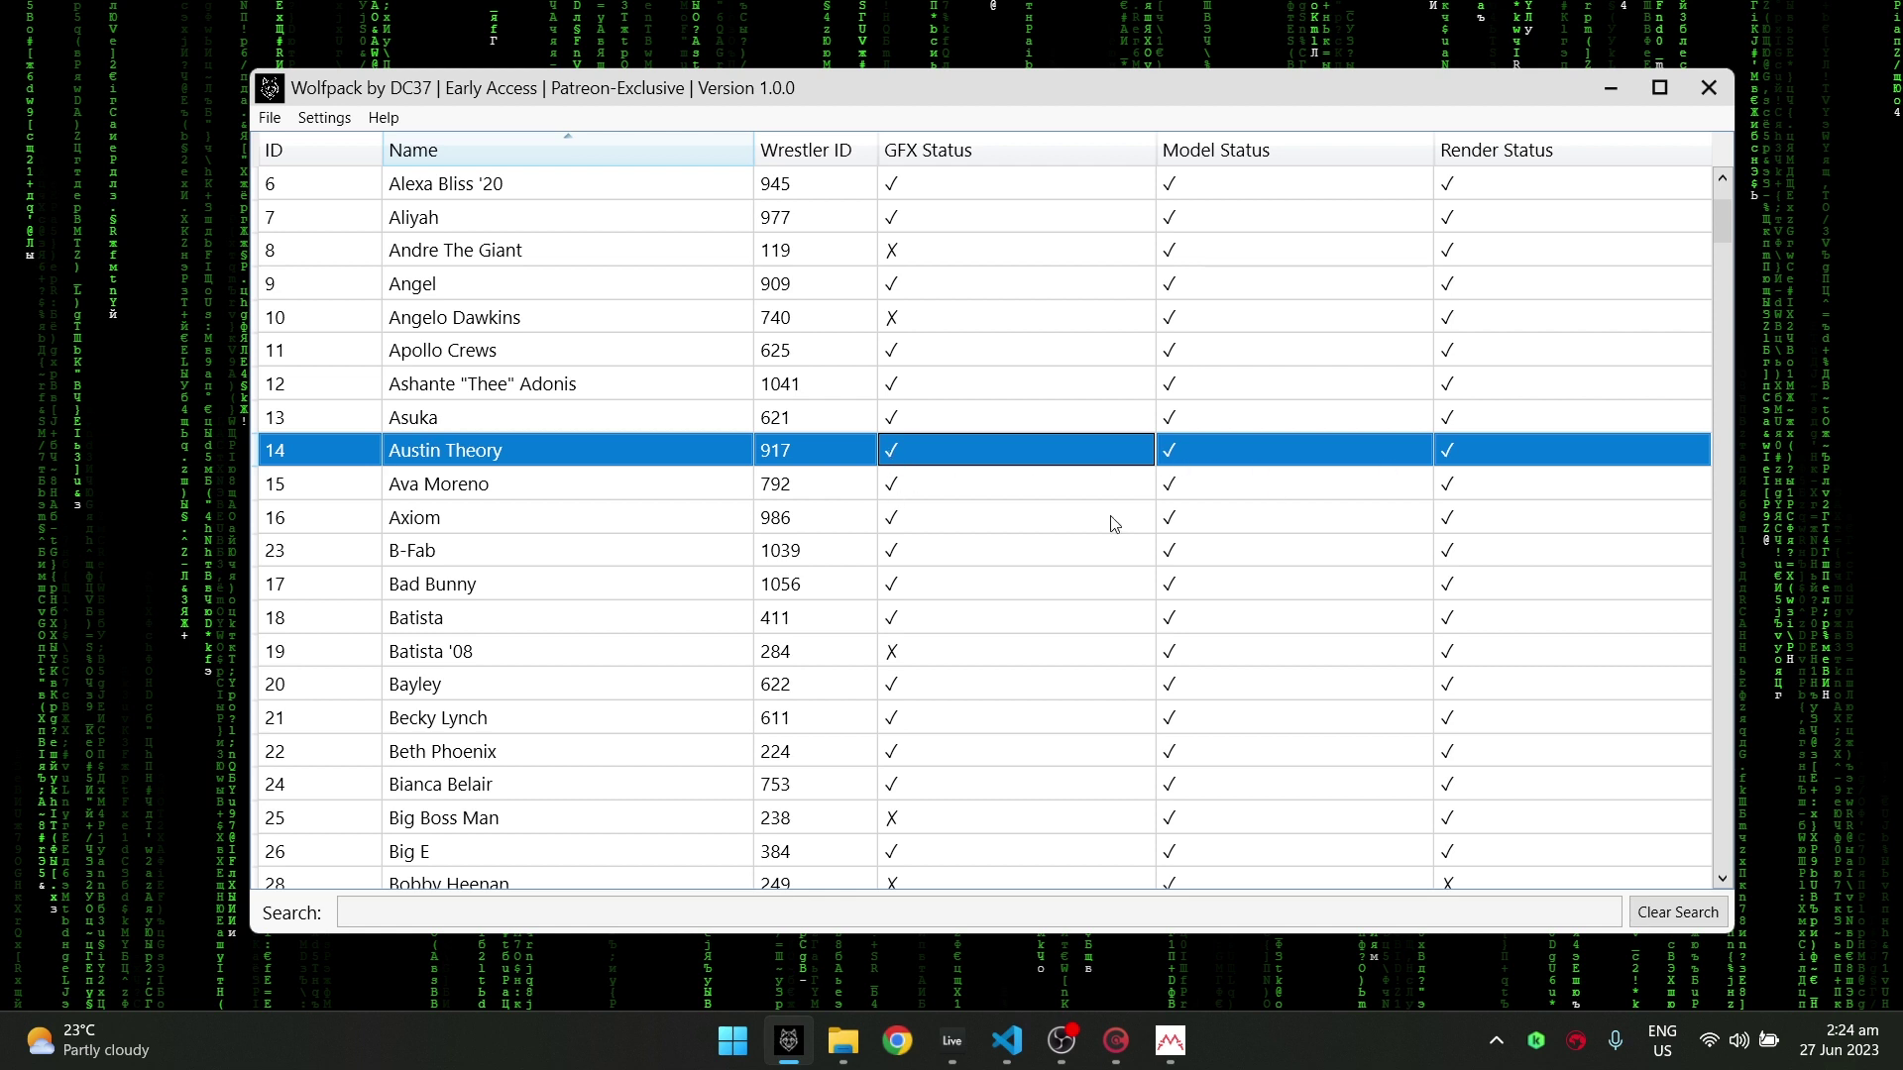
{"action": "left_click", "coordinate": [897, 656]}
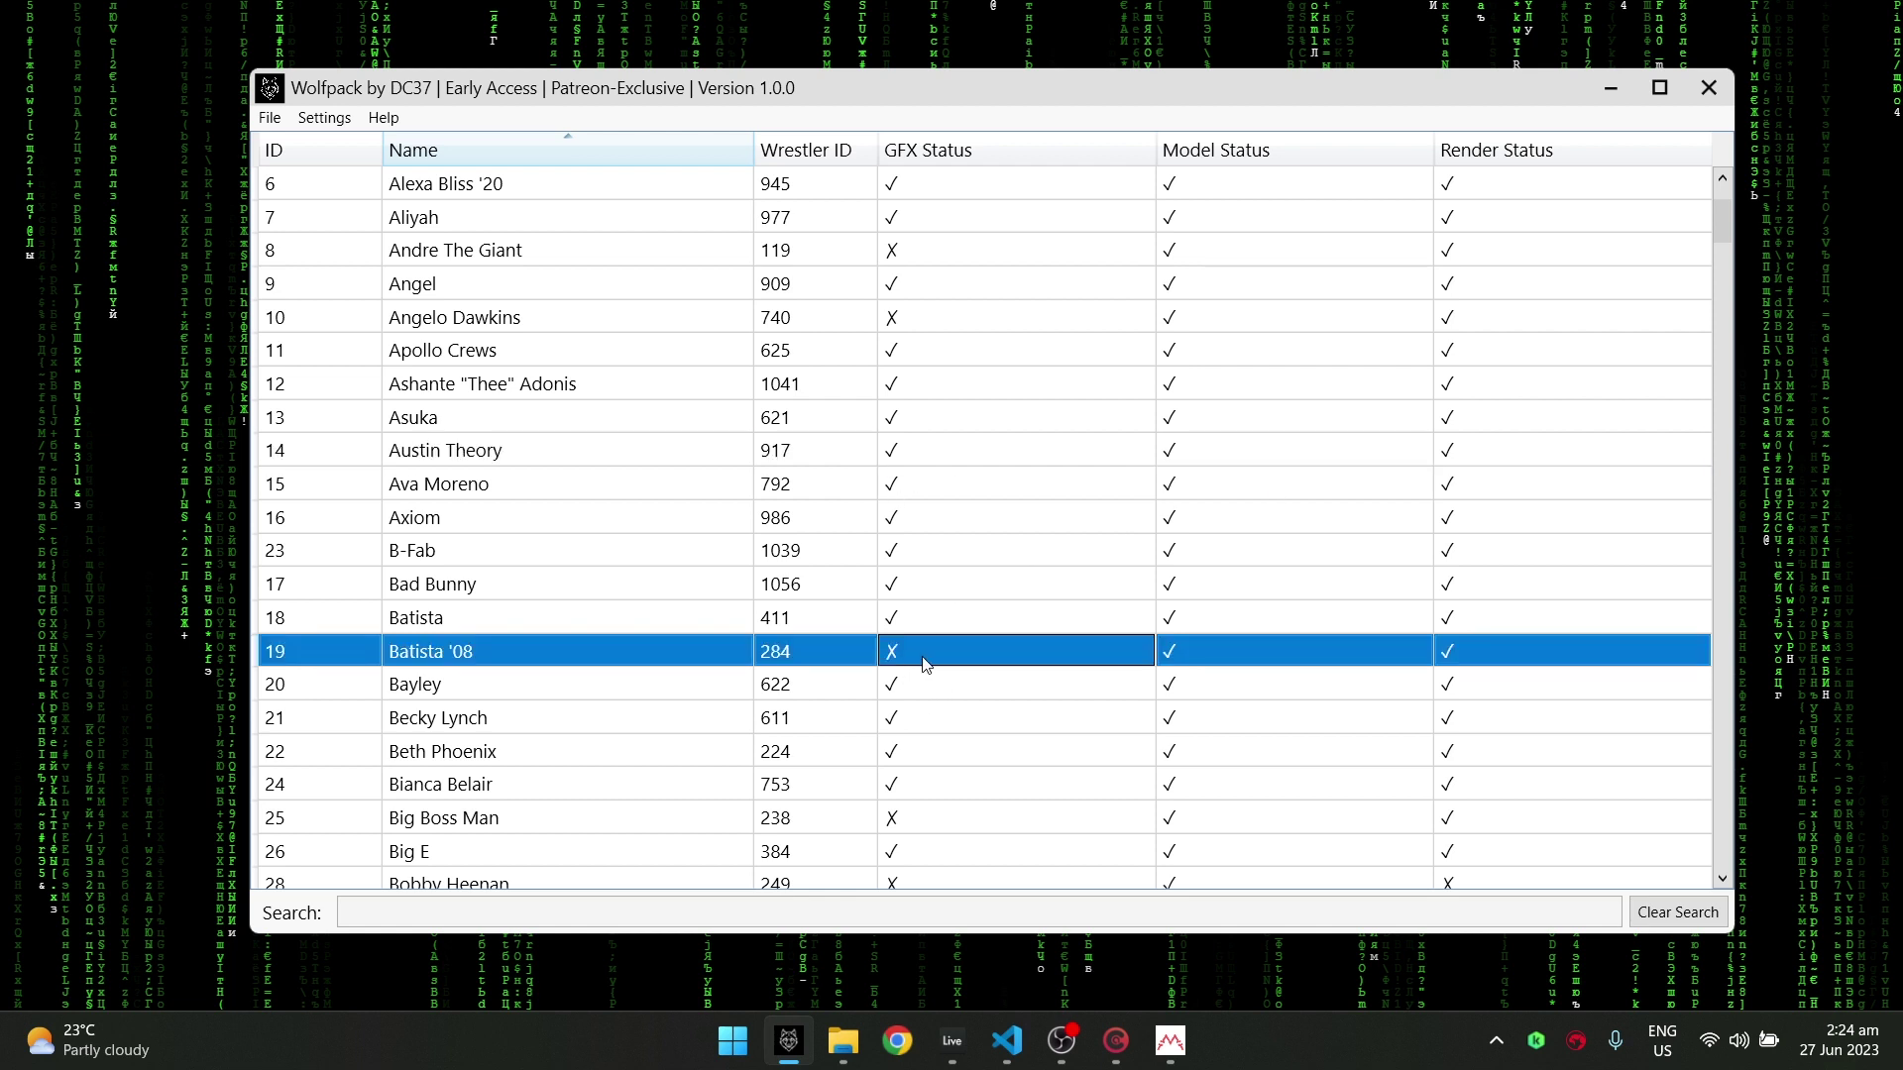
{"action": "right_click", "coordinate": [912, 661]}
{"action": "mouse_move", "coordinate": [853, 706]}
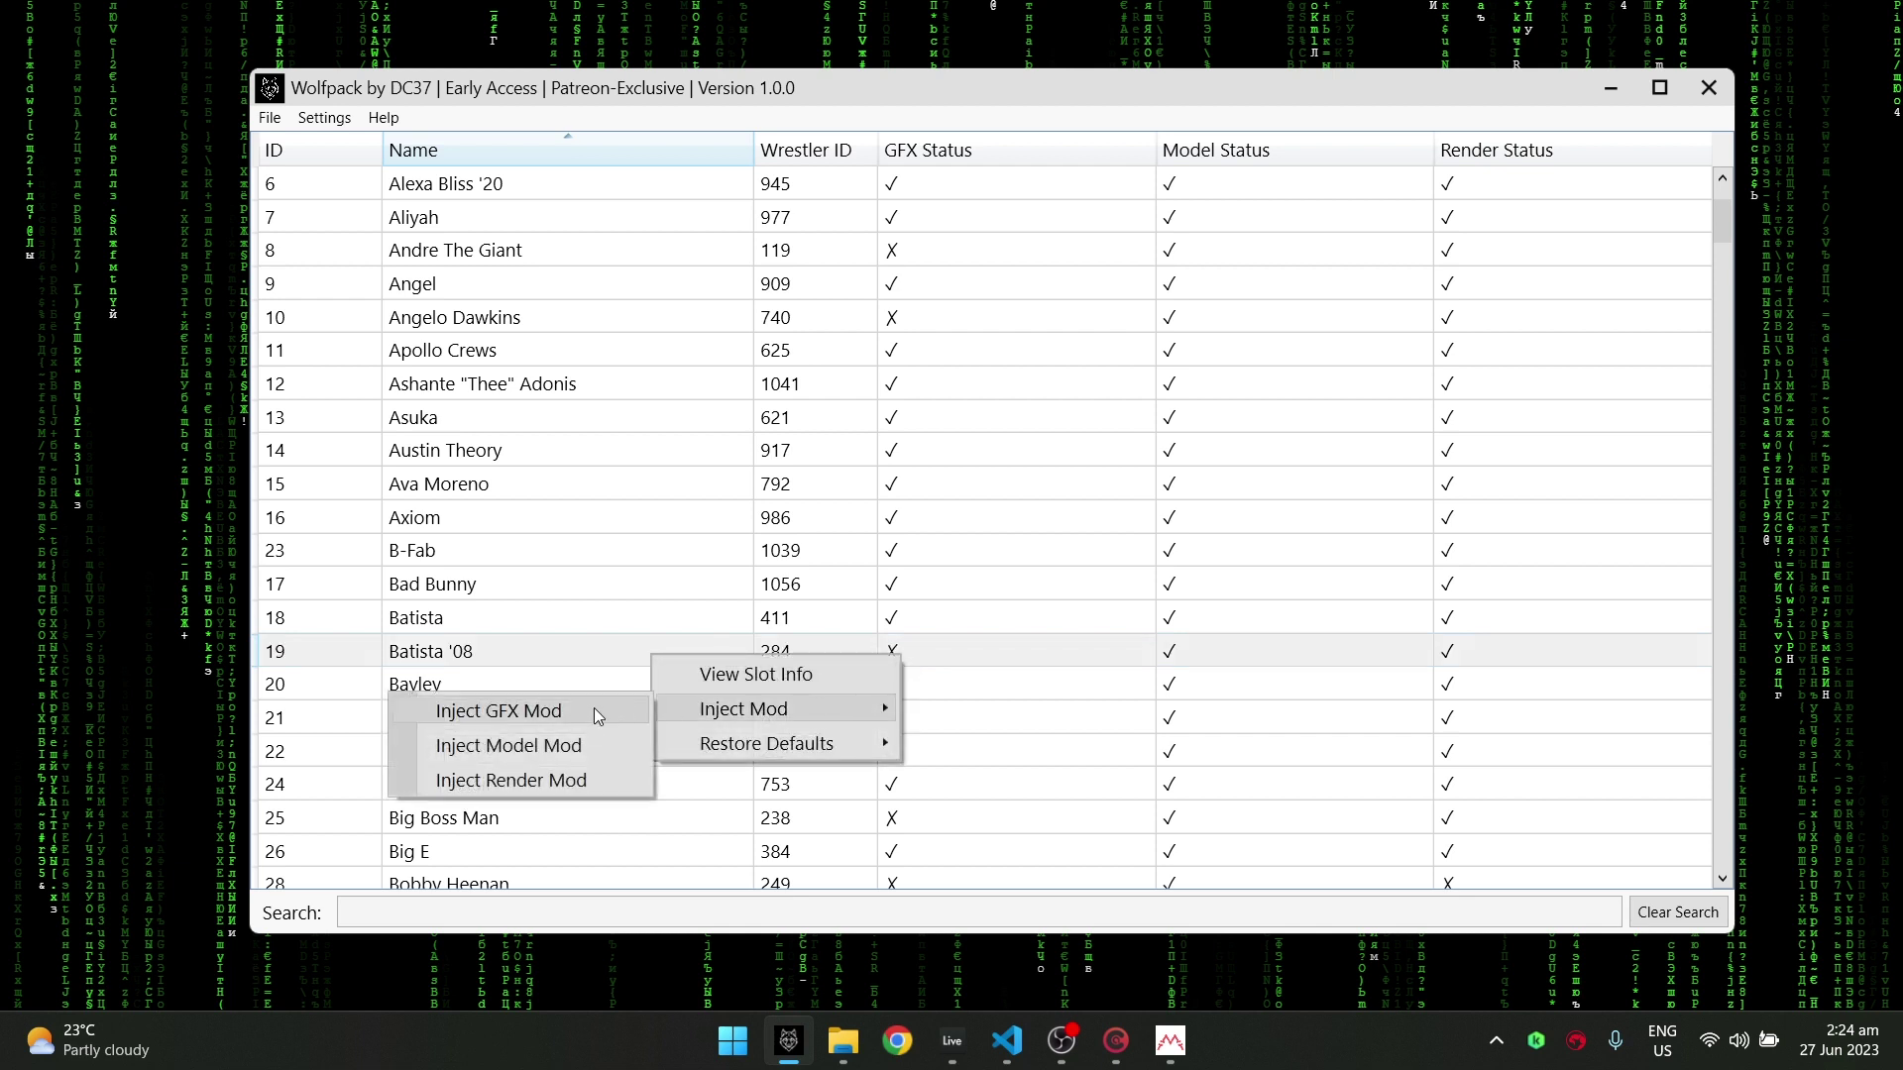
{"action": "left_click", "coordinate": [592, 710]}
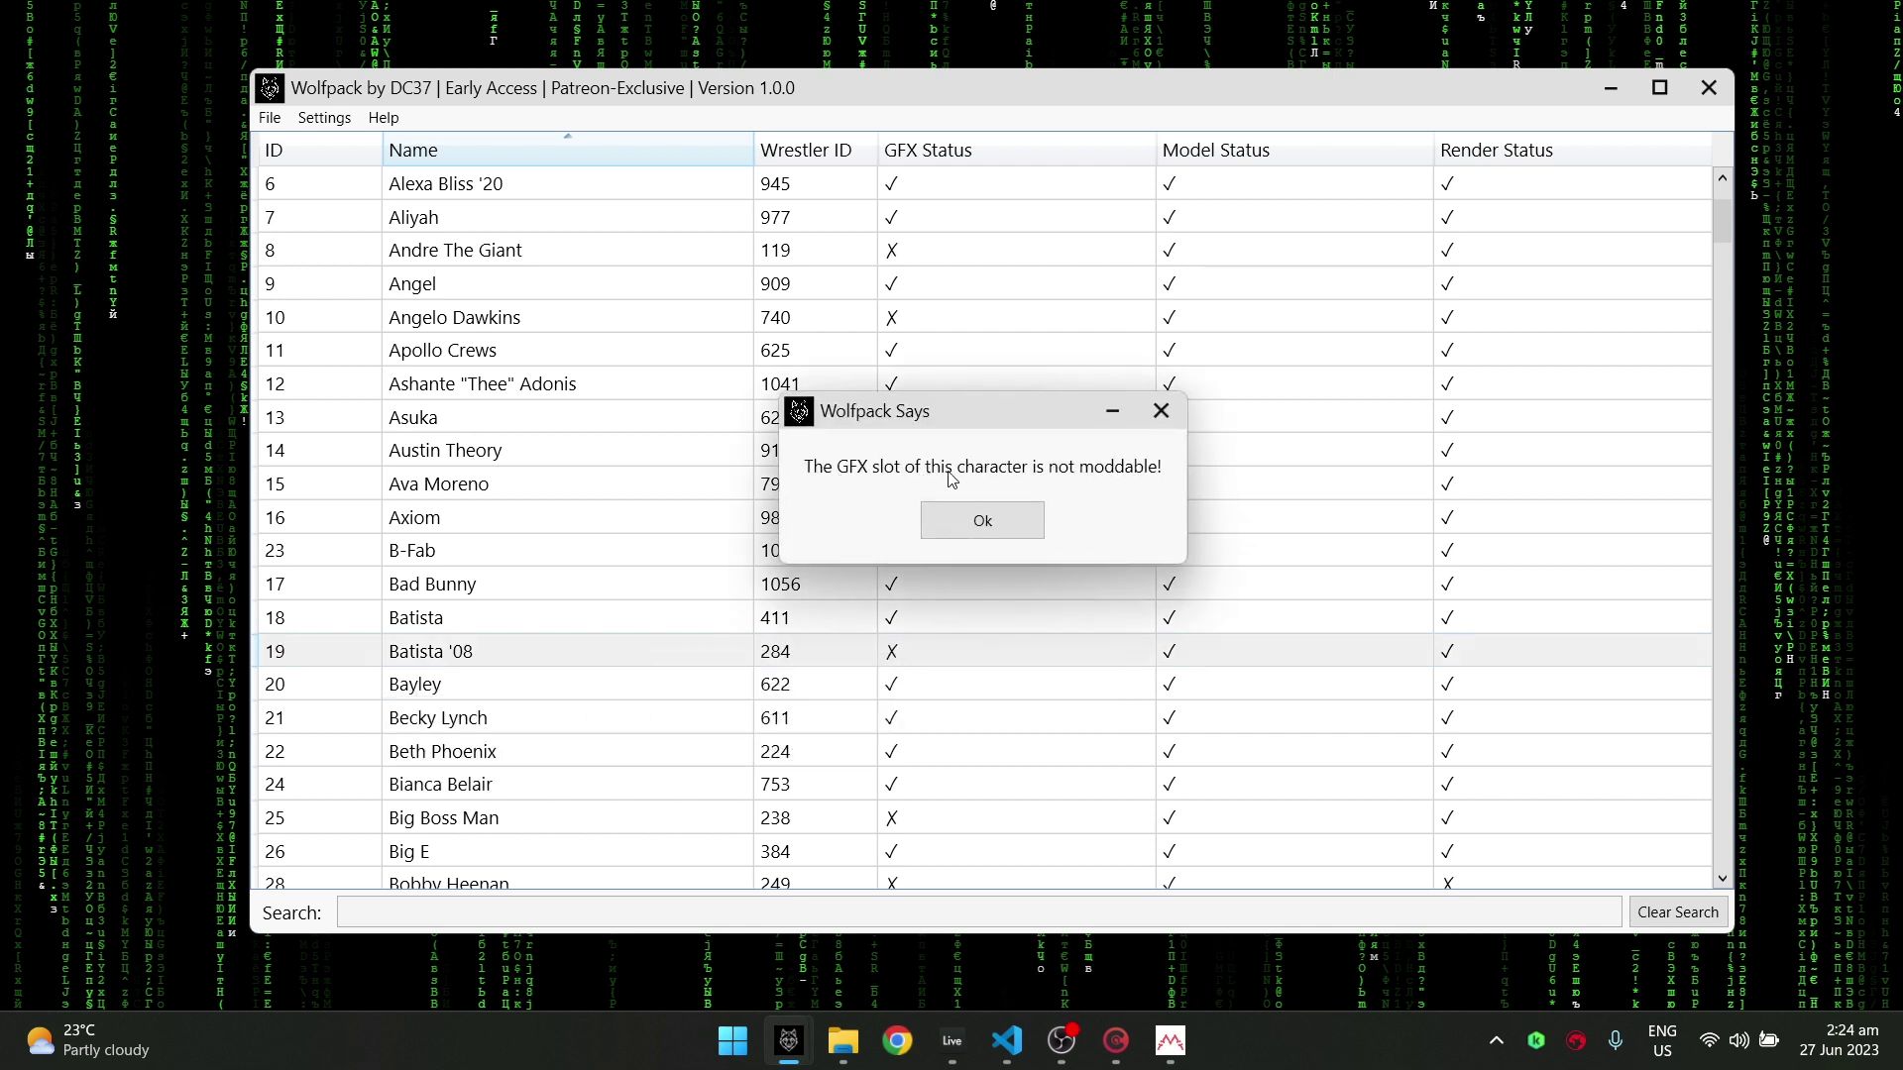
{"action": "left_click", "coordinate": [967, 530]}
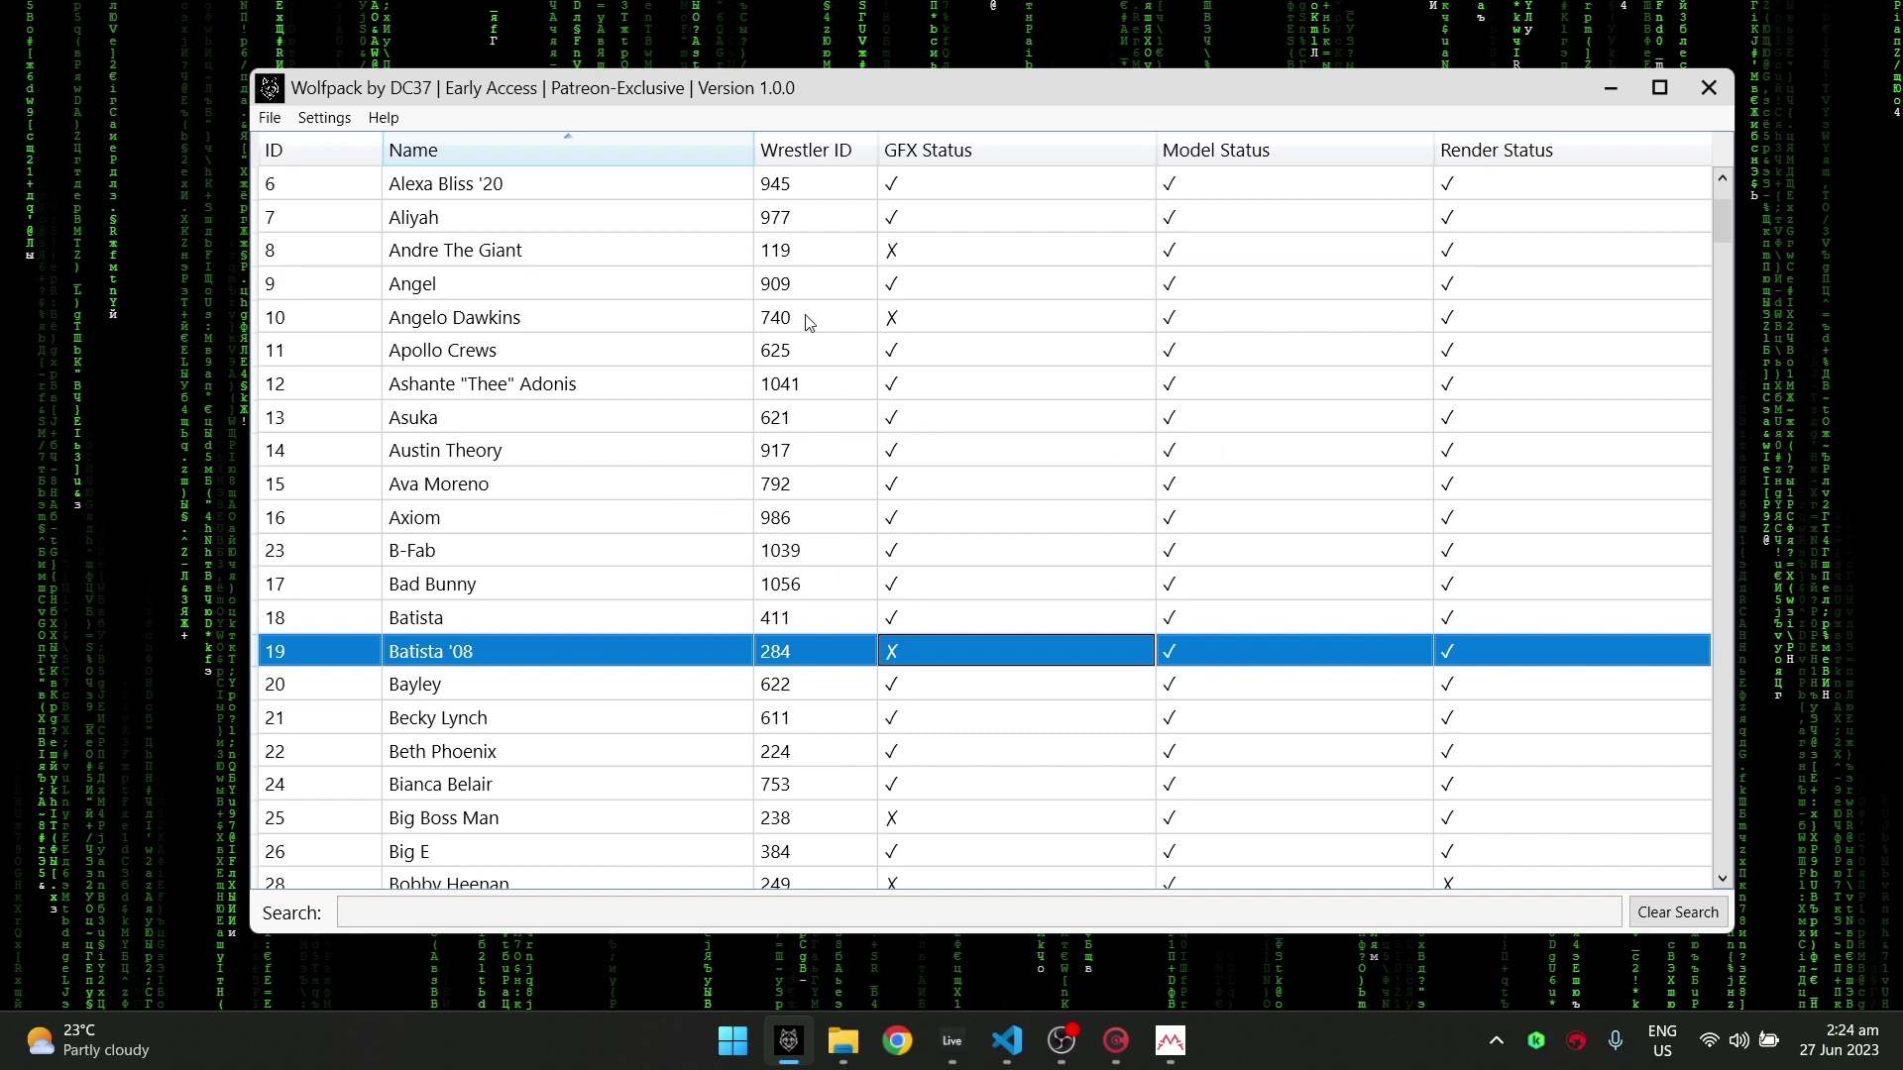
Step: Start a GFX injection for Austin Theory with apron.bk2, banner.bk2 and barricade.bk2 as SS files
{"action": "scroll", "coordinate": [756, 239], "scroll_direction": "up", "scroll_amount": 2}
{"action": "right_click", "coordinate": [671, 649]}
{"action": "mouse_move", "coordinate": [709, 702]}
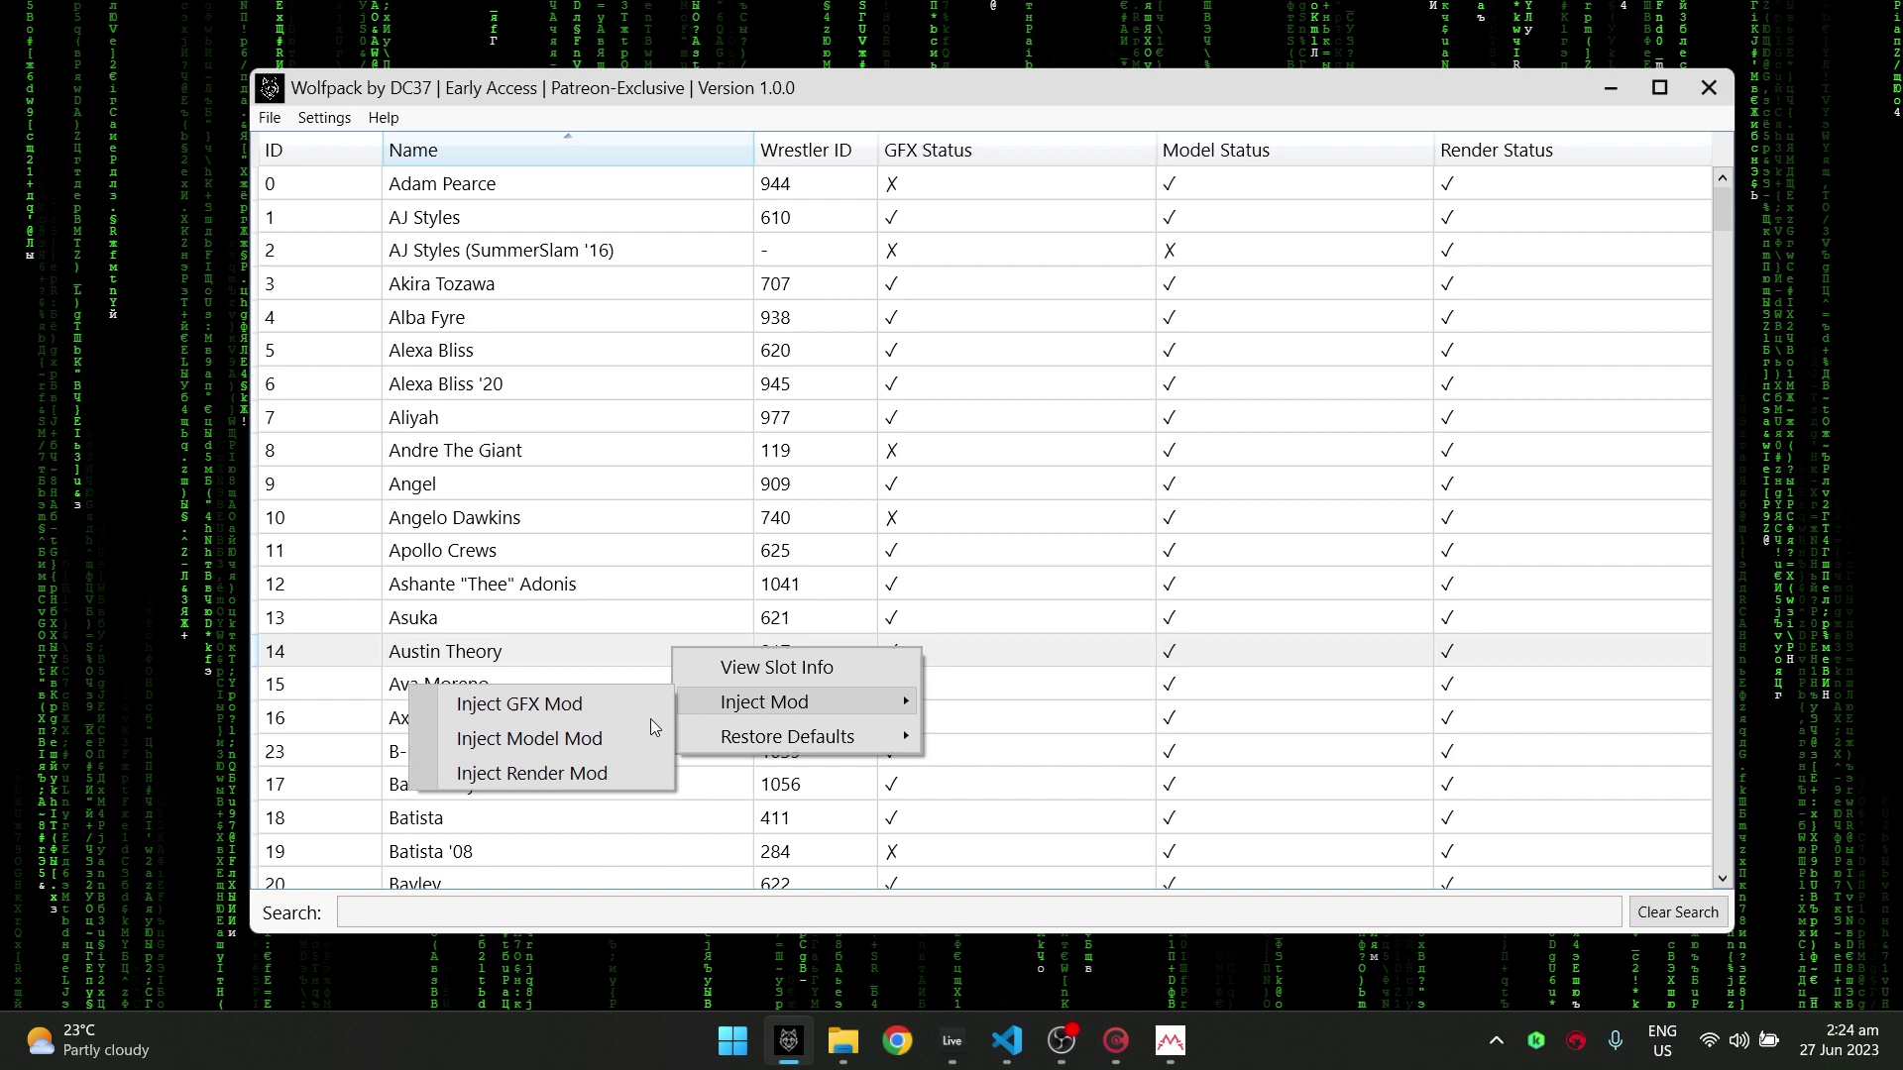
{"action": "left_click", "coordinate": [599, 711]}
{"action": "left_click_drag", "start_coordinate": [999, 287], "coordinate": [1128, 264]}
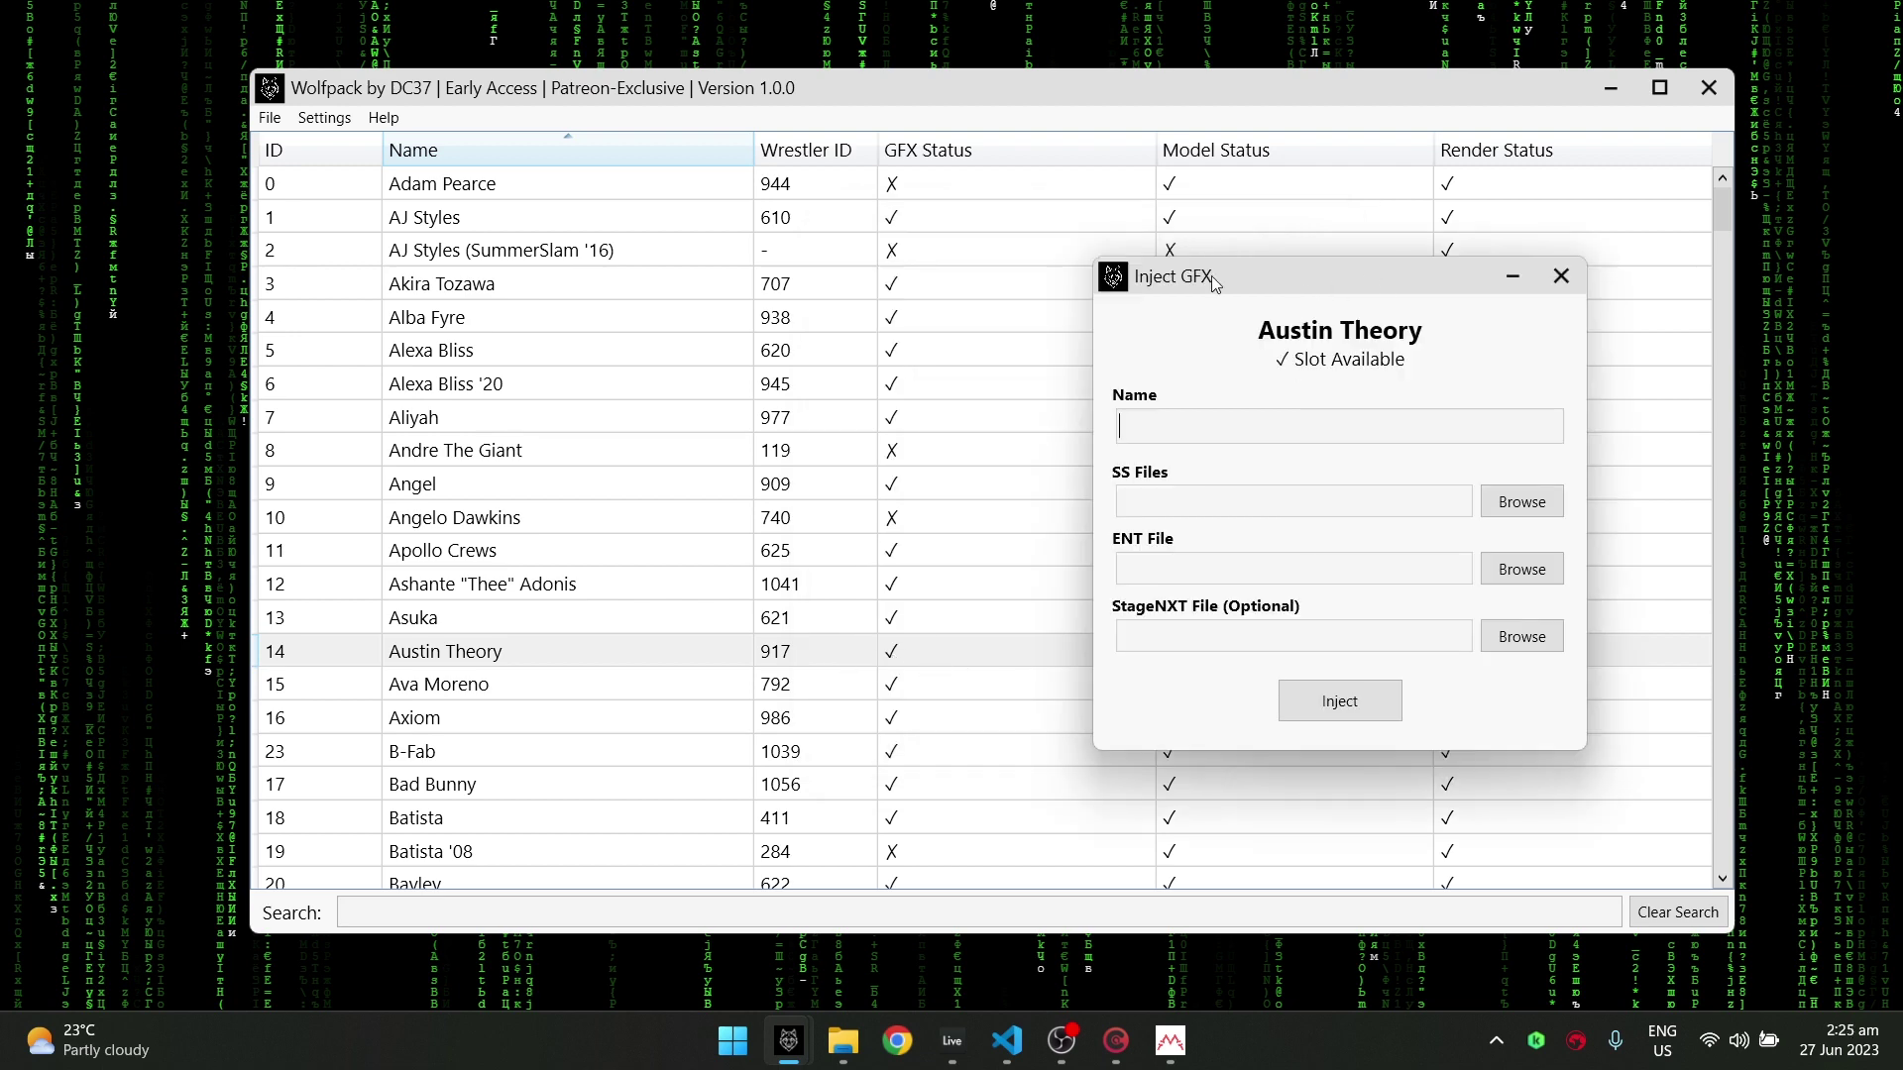
{"action": "left_click", "coordinate": [1466, 477]}
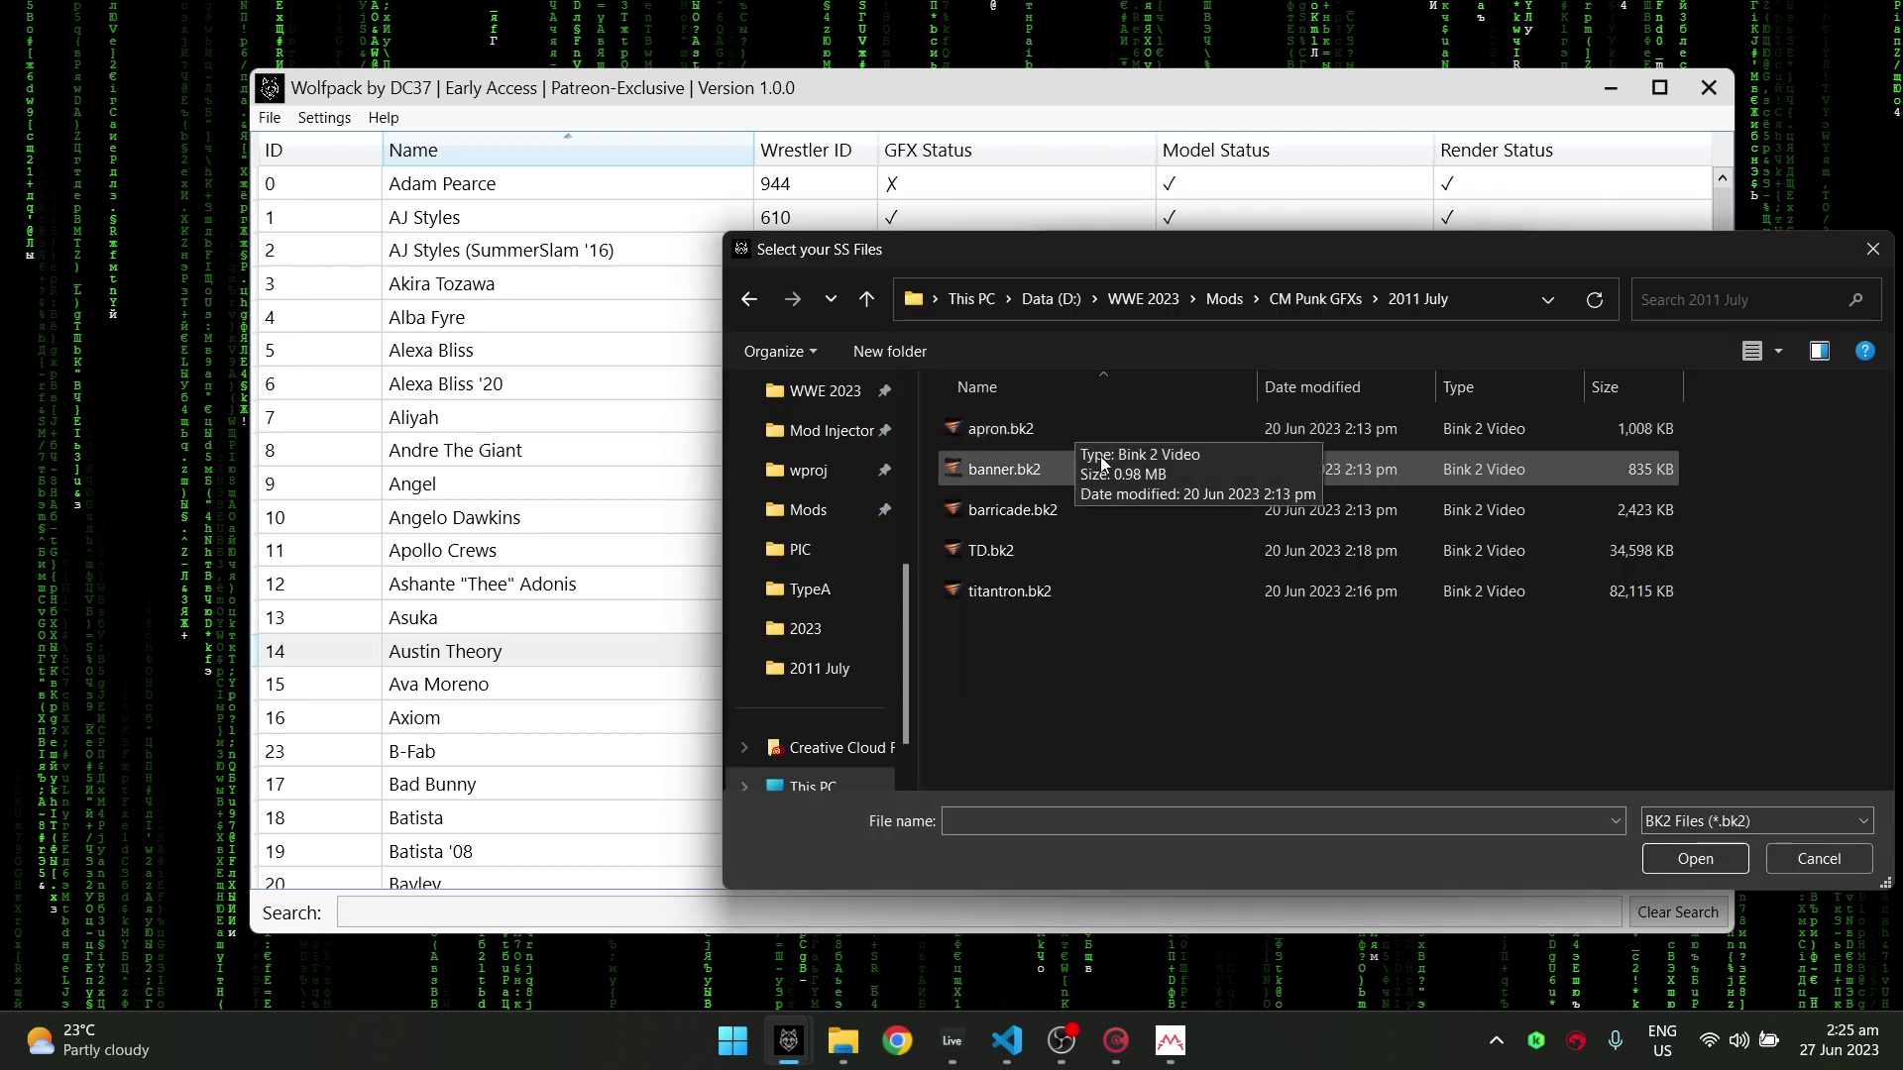
{"action": "left_click", "coordinate": [1021, 434]}
{"action": "left_click", "coordinate": [1025, 473], "text": "ctrl"}
{"action": "left_click", "coordinate": [1026, 508], "text": "ctrl"}
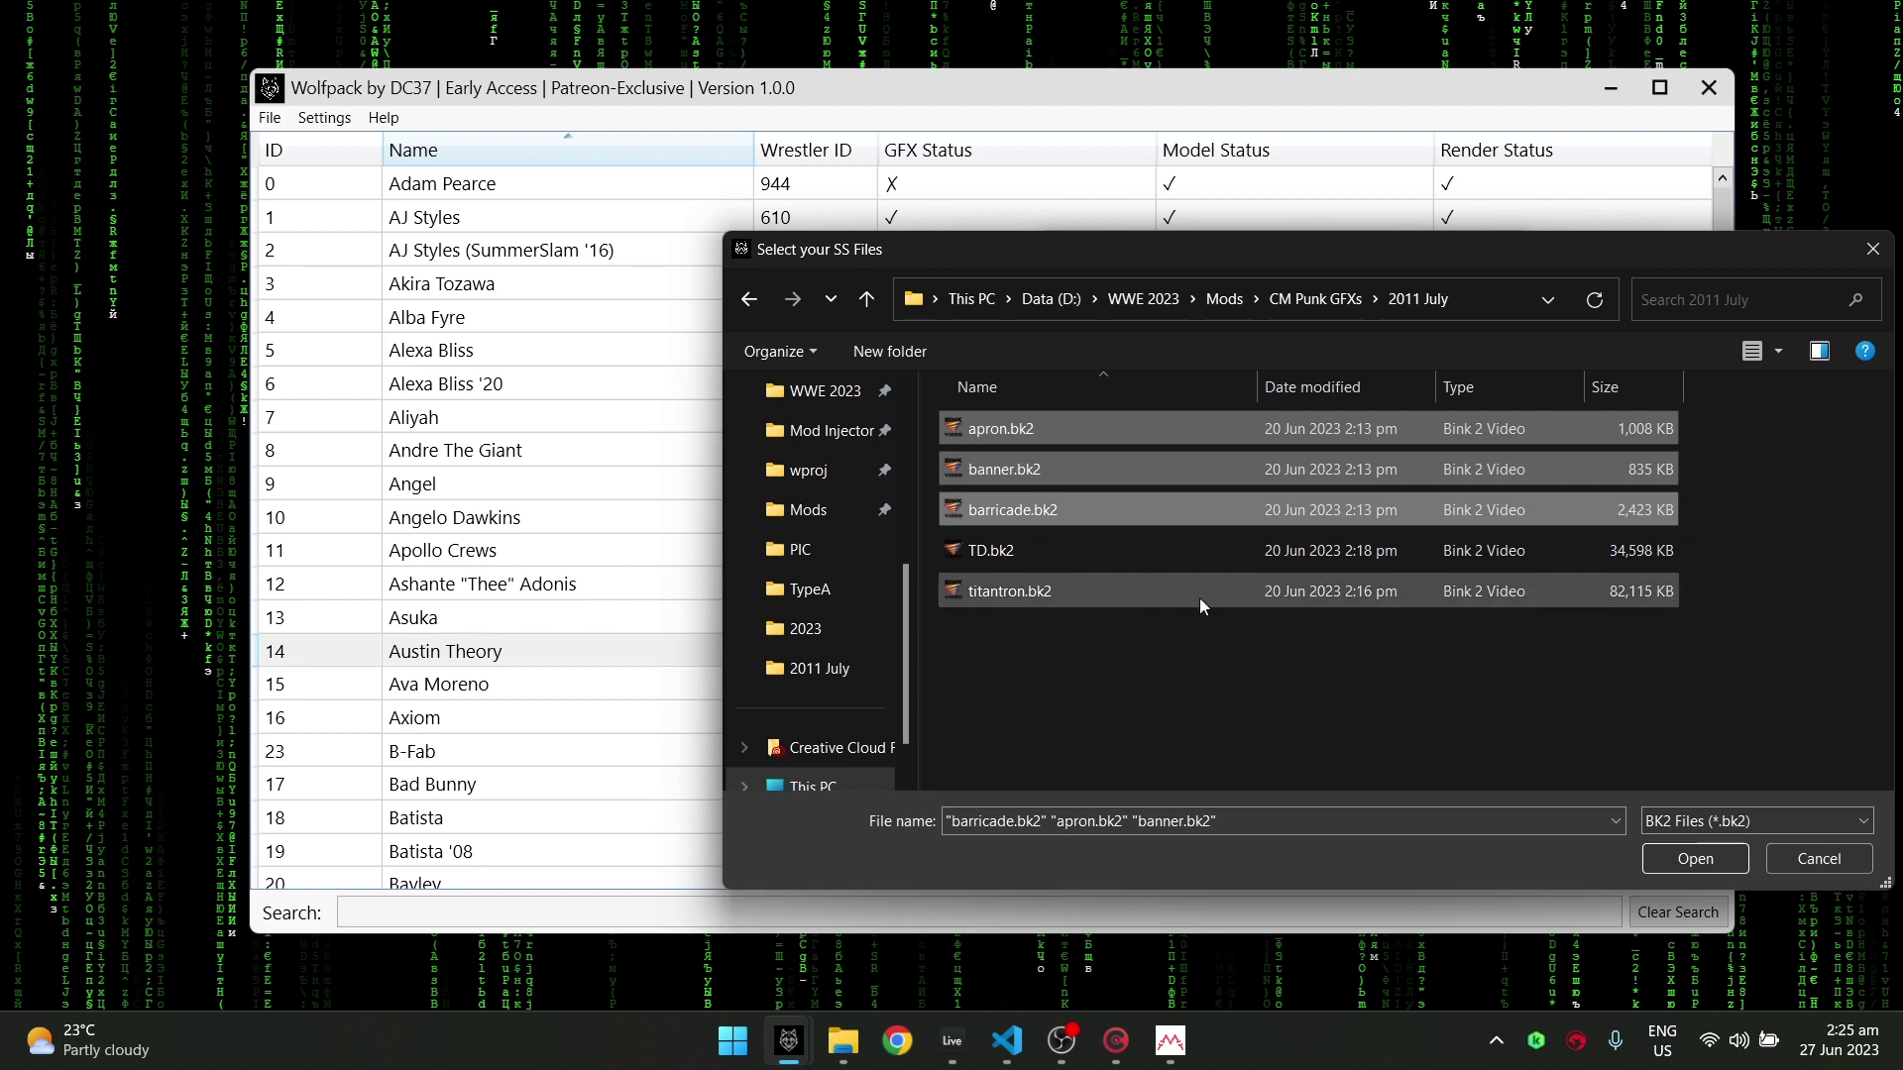
{"action": "key", "text": "Return"}
Step: Add titantron.bk2 as ENT and TD.bk2 as StageNXT, name it CM Punk GFX 2014, and inject
{"action": "left_click", "coordinate": [1480, 553]}
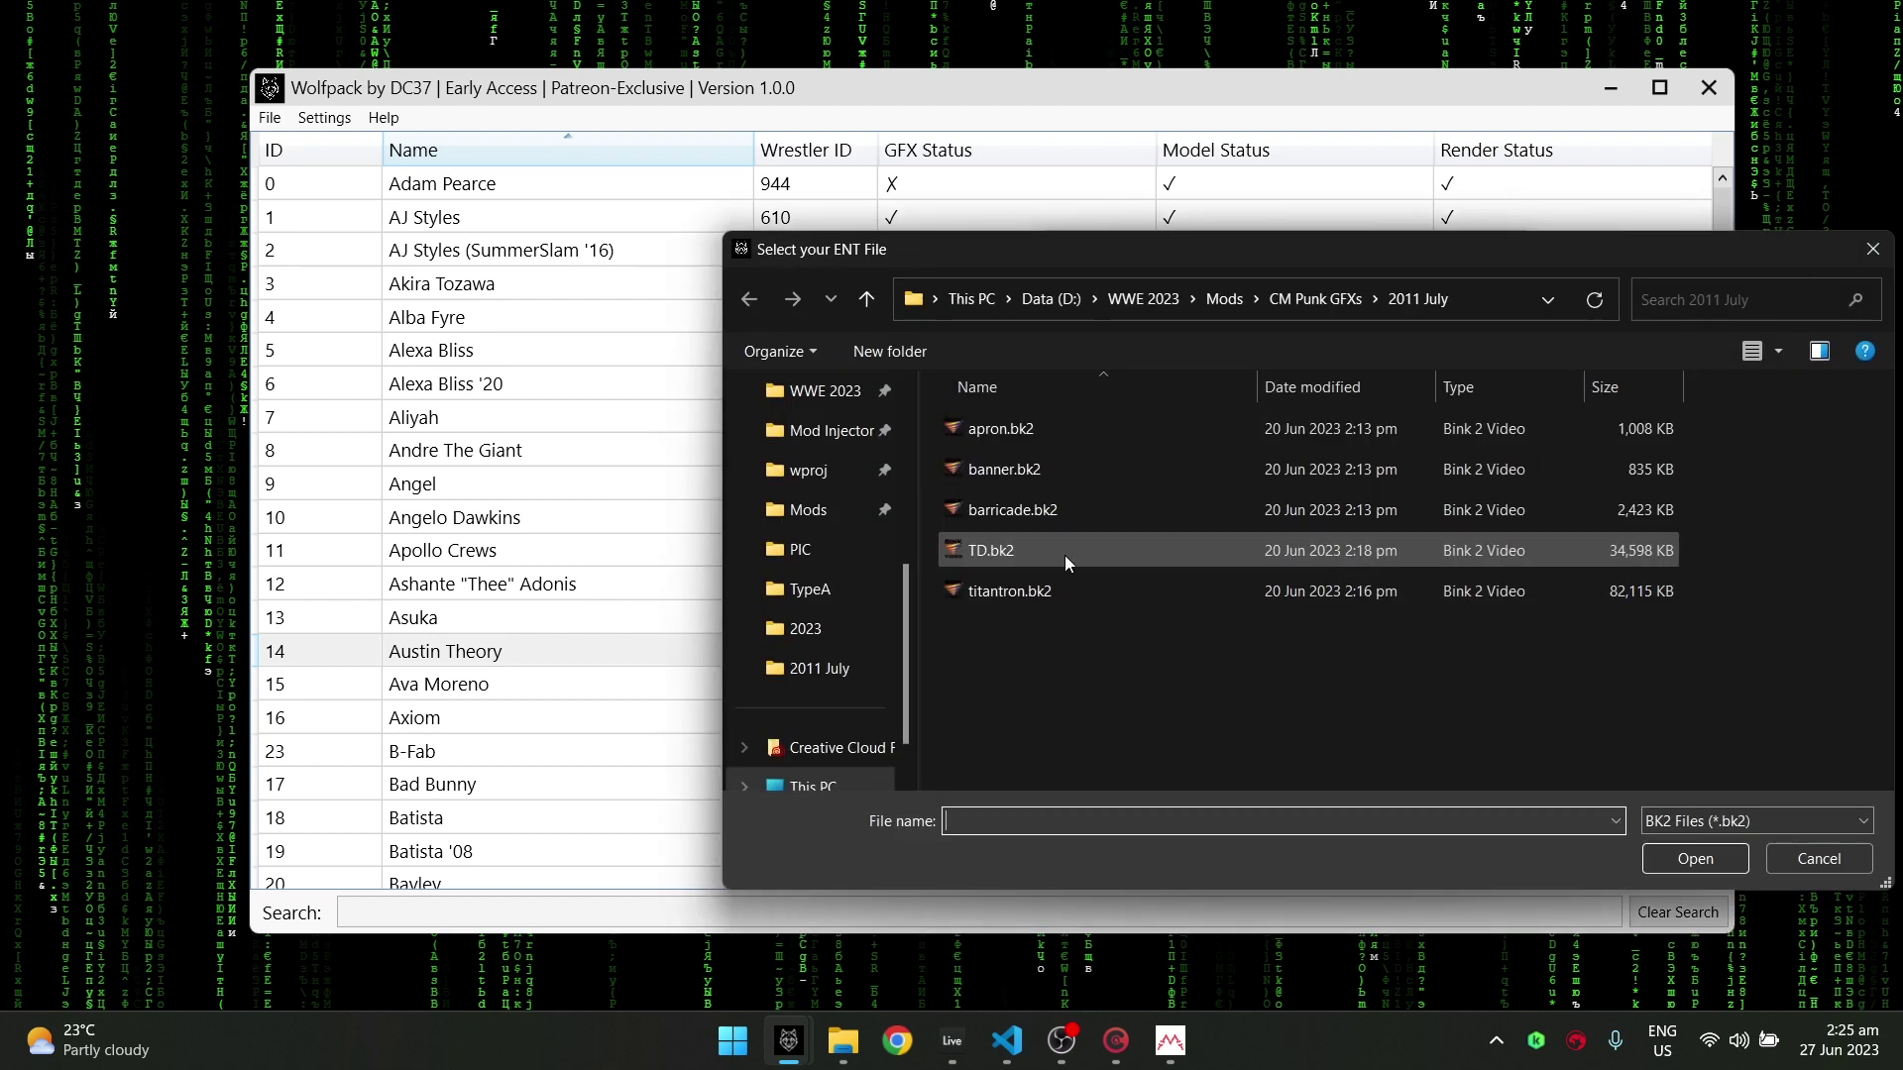
{"action": "left_click", "coordinate": [1025, 585]}
{"action": "key", "text": "Return"}
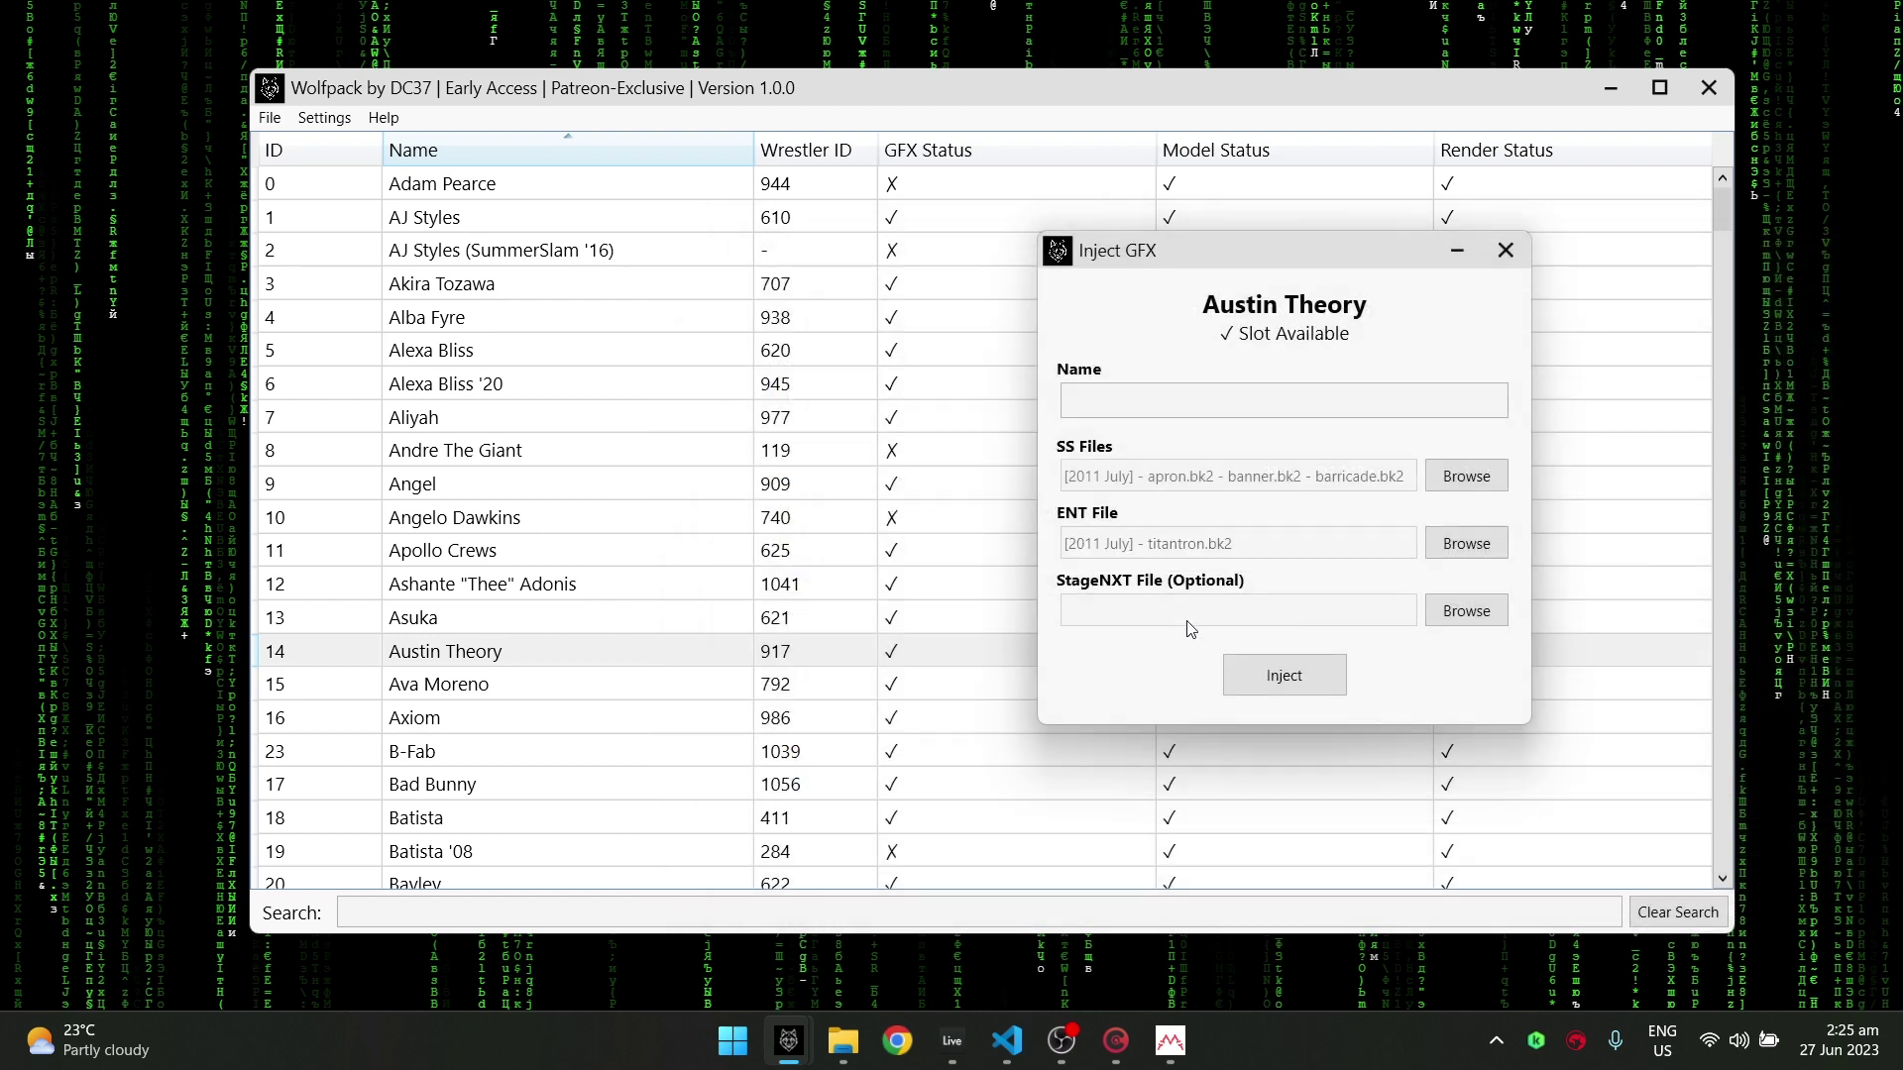
{"action": "left_click", "coordinate": [1466, 610]}
{"action": "left_click", "coordinate": [1201, 548]}
{"action": "key", "text": "Return"}
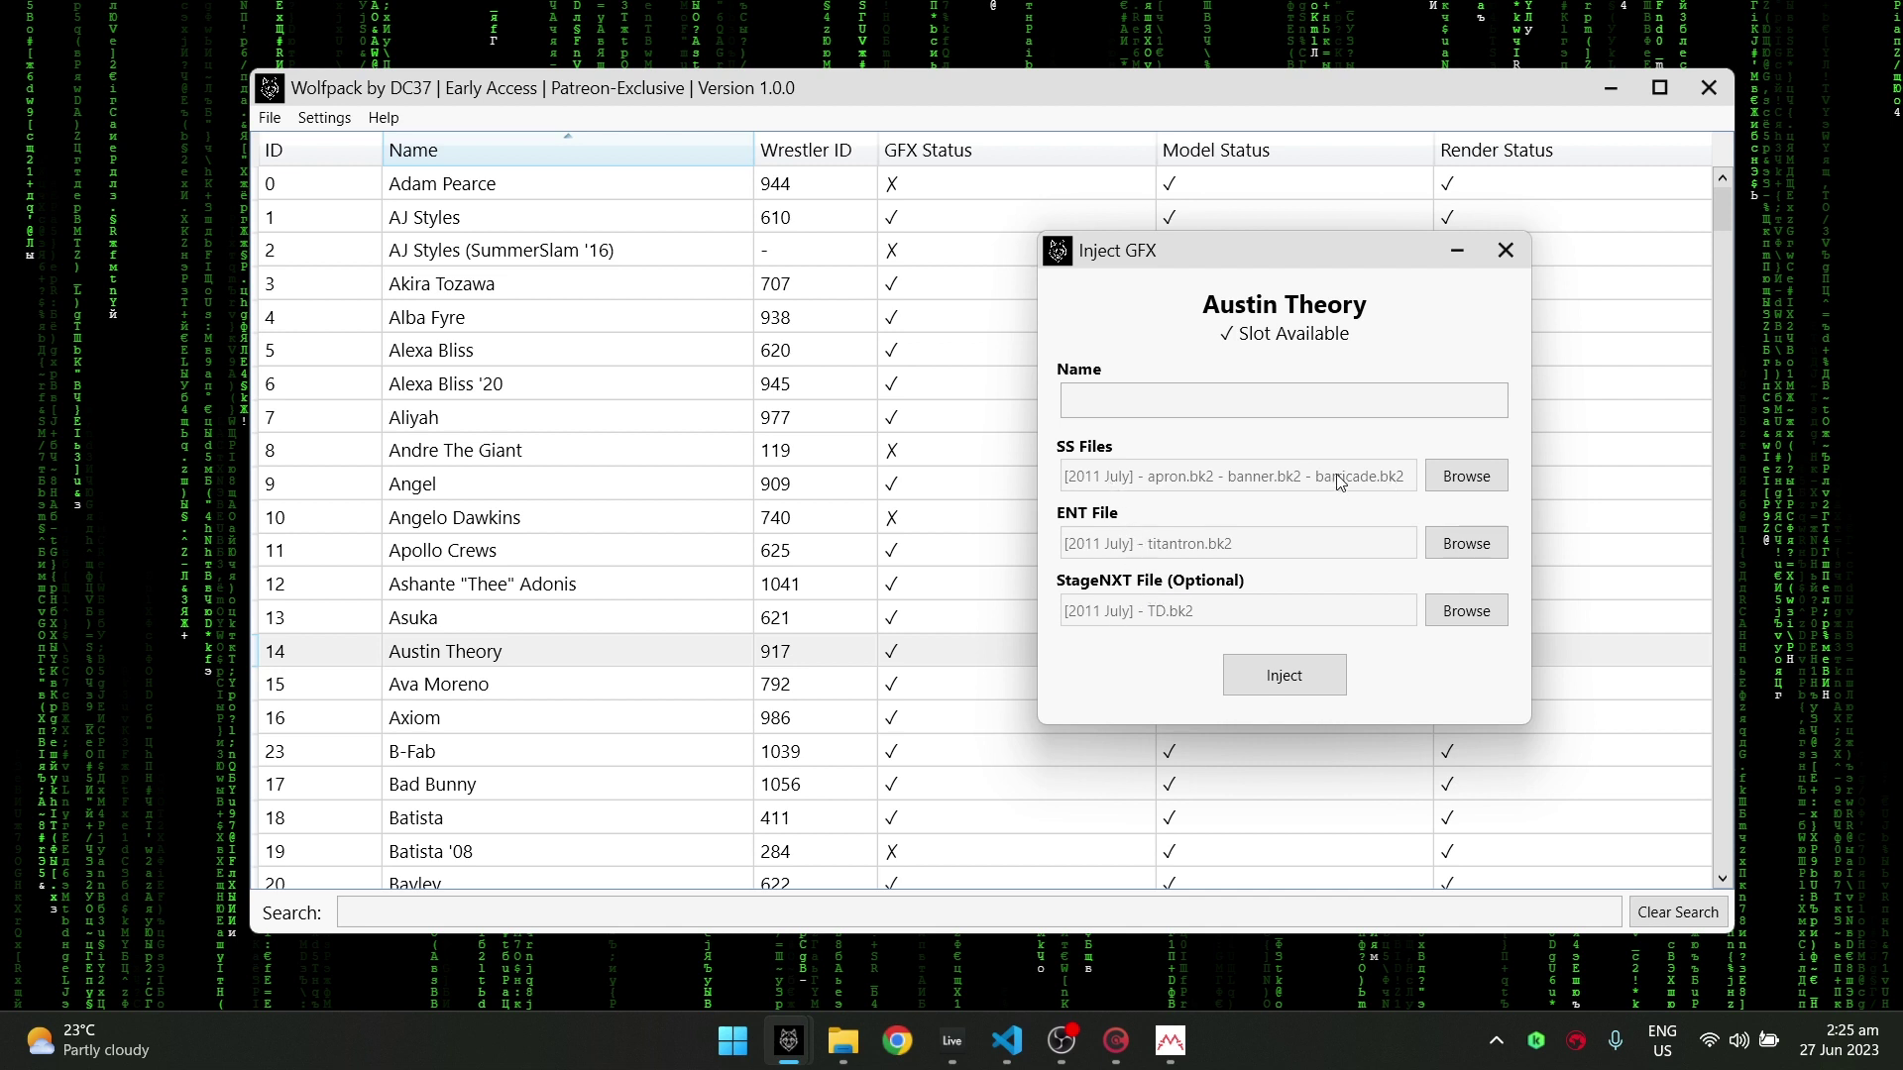
{"action": "type", "text": "M P"}
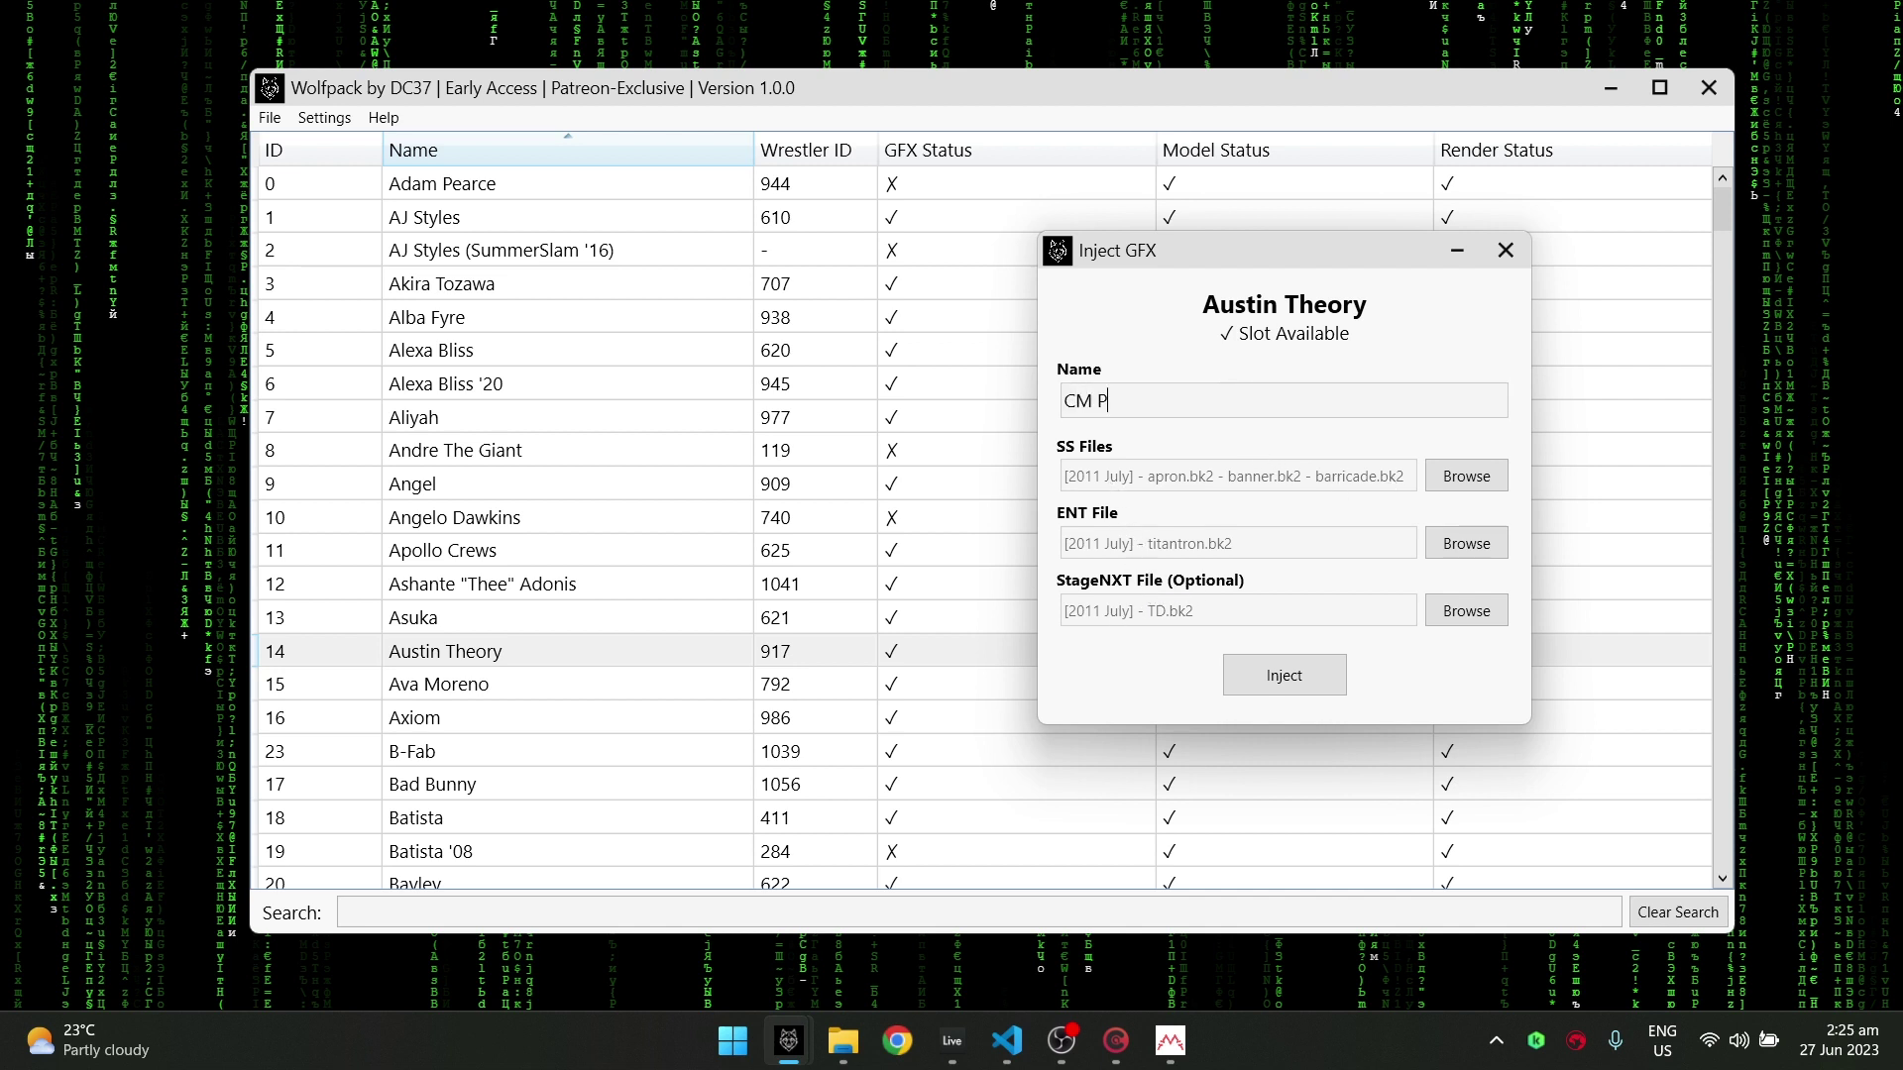
{"action": "type", "text": "unk GFX 2014"}
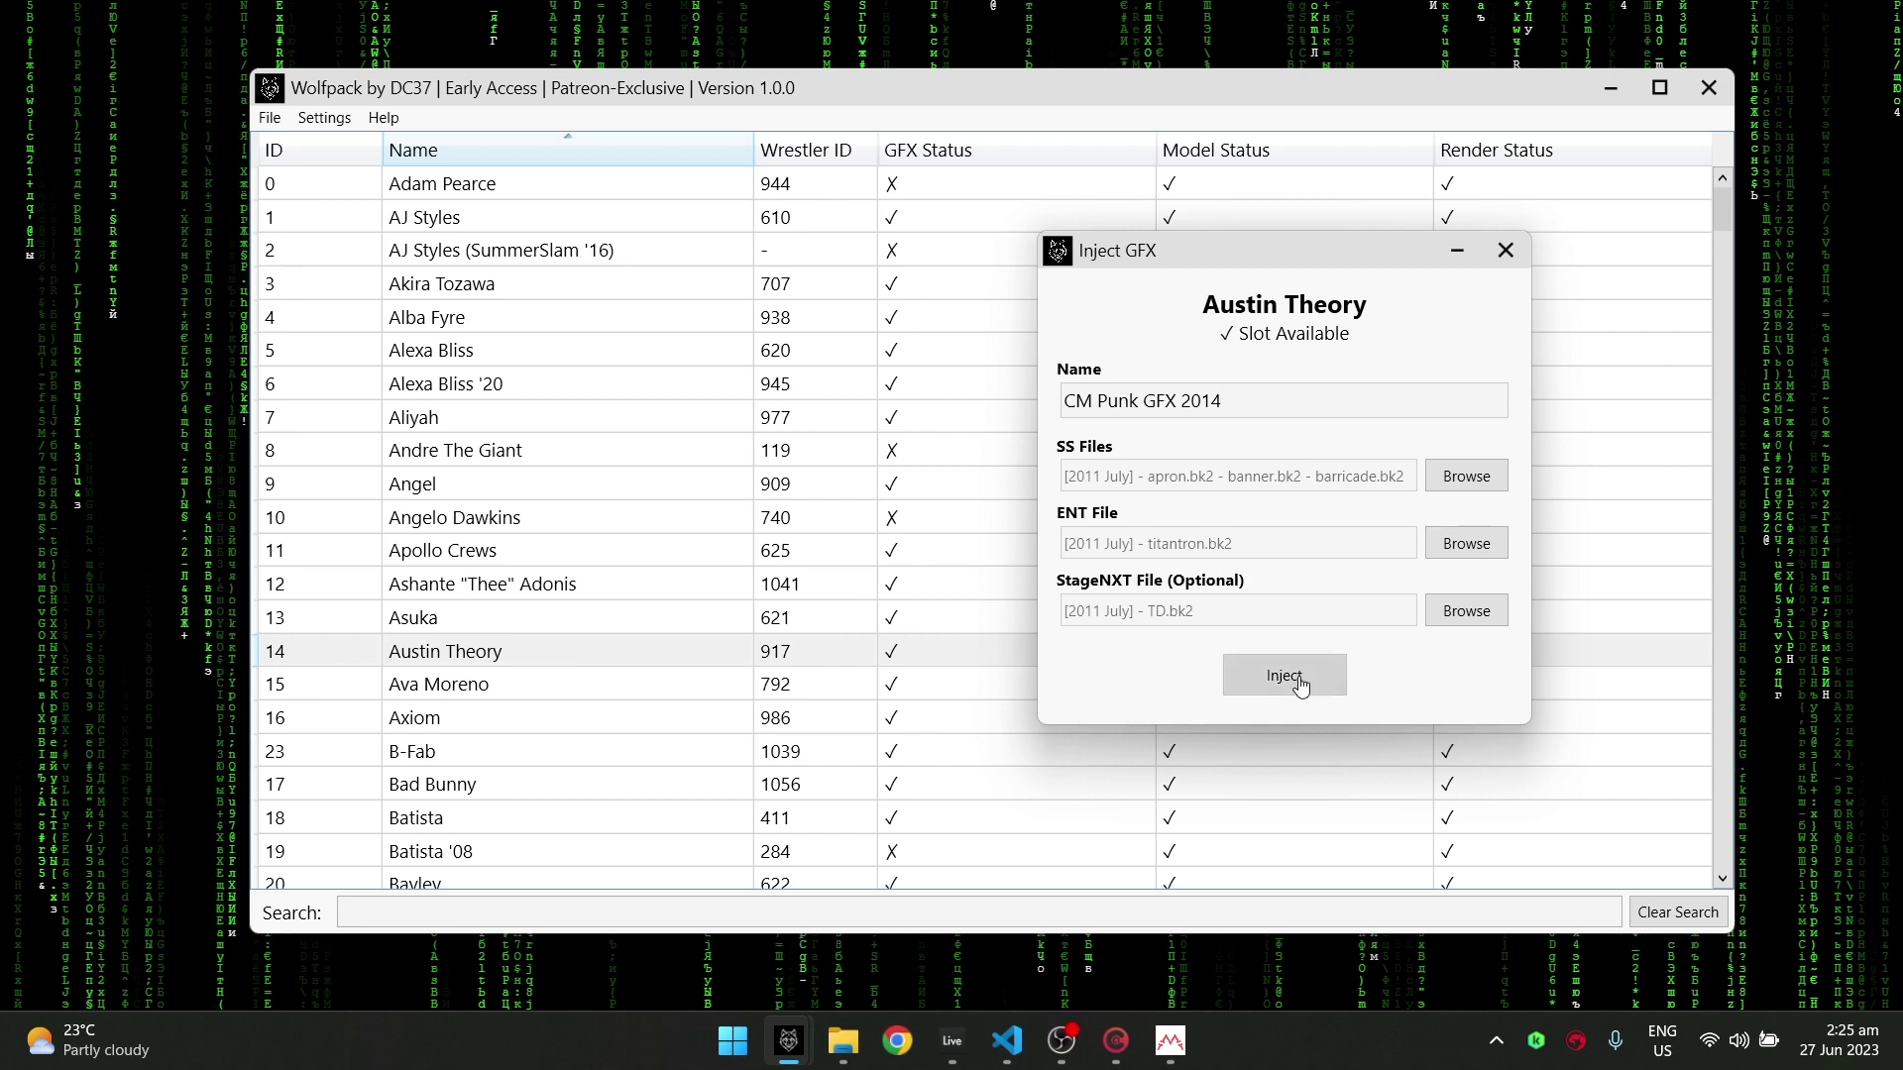
{"action": "left_click", "coordinate": [1297, 682]}
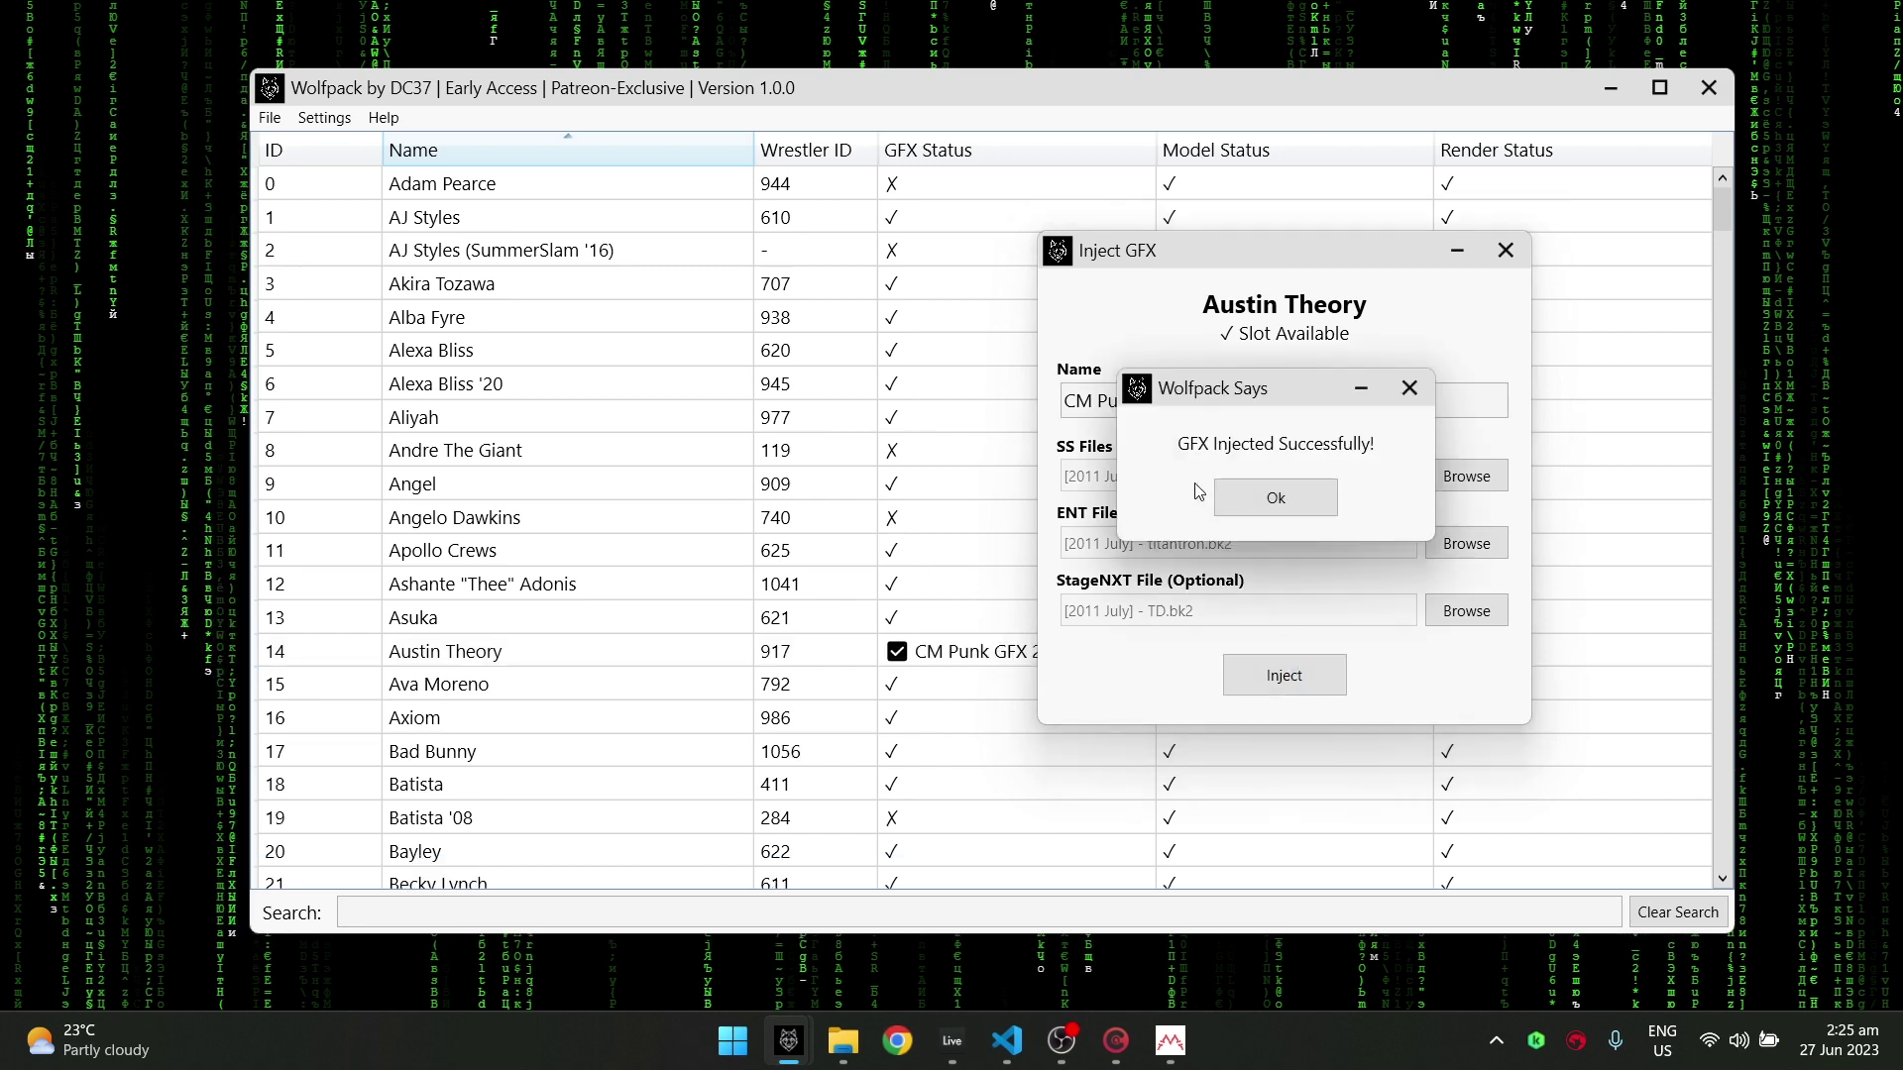
Step: Dismiss the GFX success message, close Inject GFX, and find Austin Theory's entry
{"action": "left_click", "coordinate": [1263, 496]}
{"action": "left_click", "coordinate": [1505, 249]}
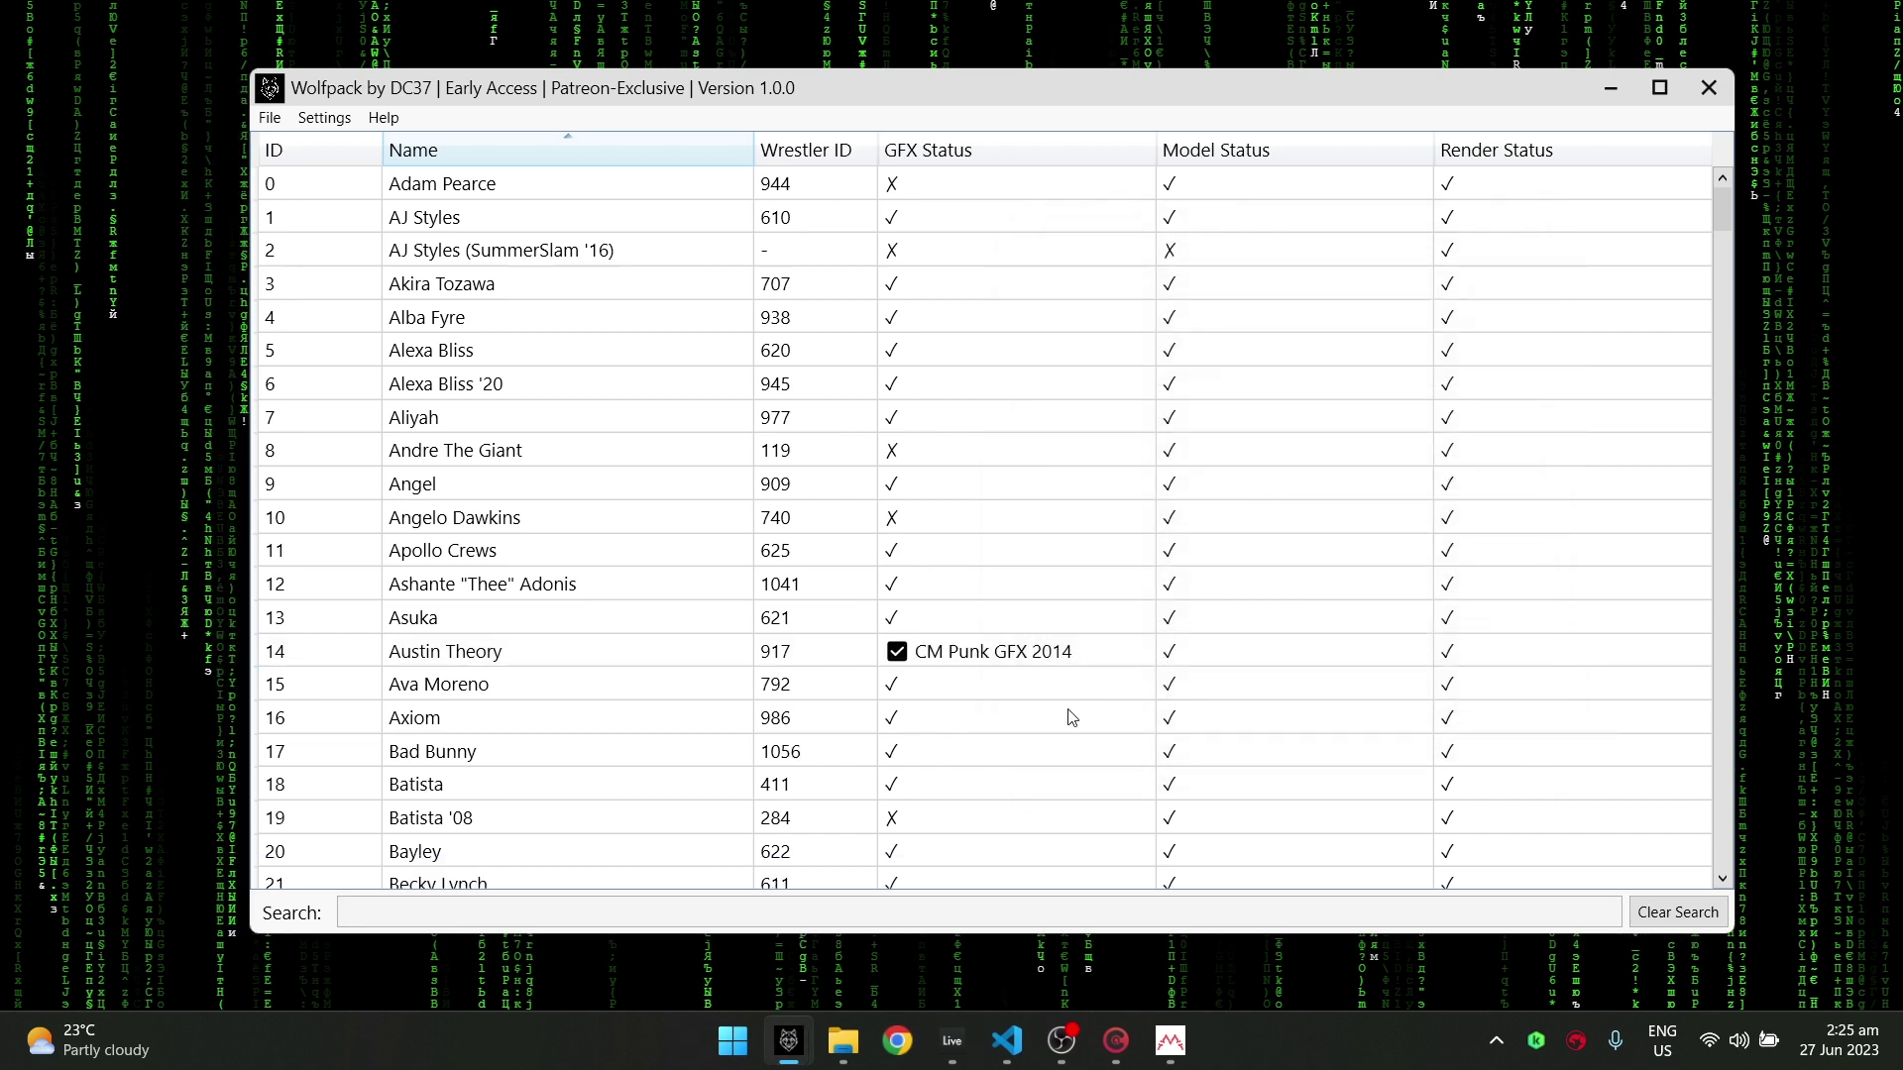
{"action": "left_click", "coordinate": [1140, 660]}
{"action": "scroll", "coordinate": [1138, 679], "scroll_direction": "down", "scroll_amount": 1}
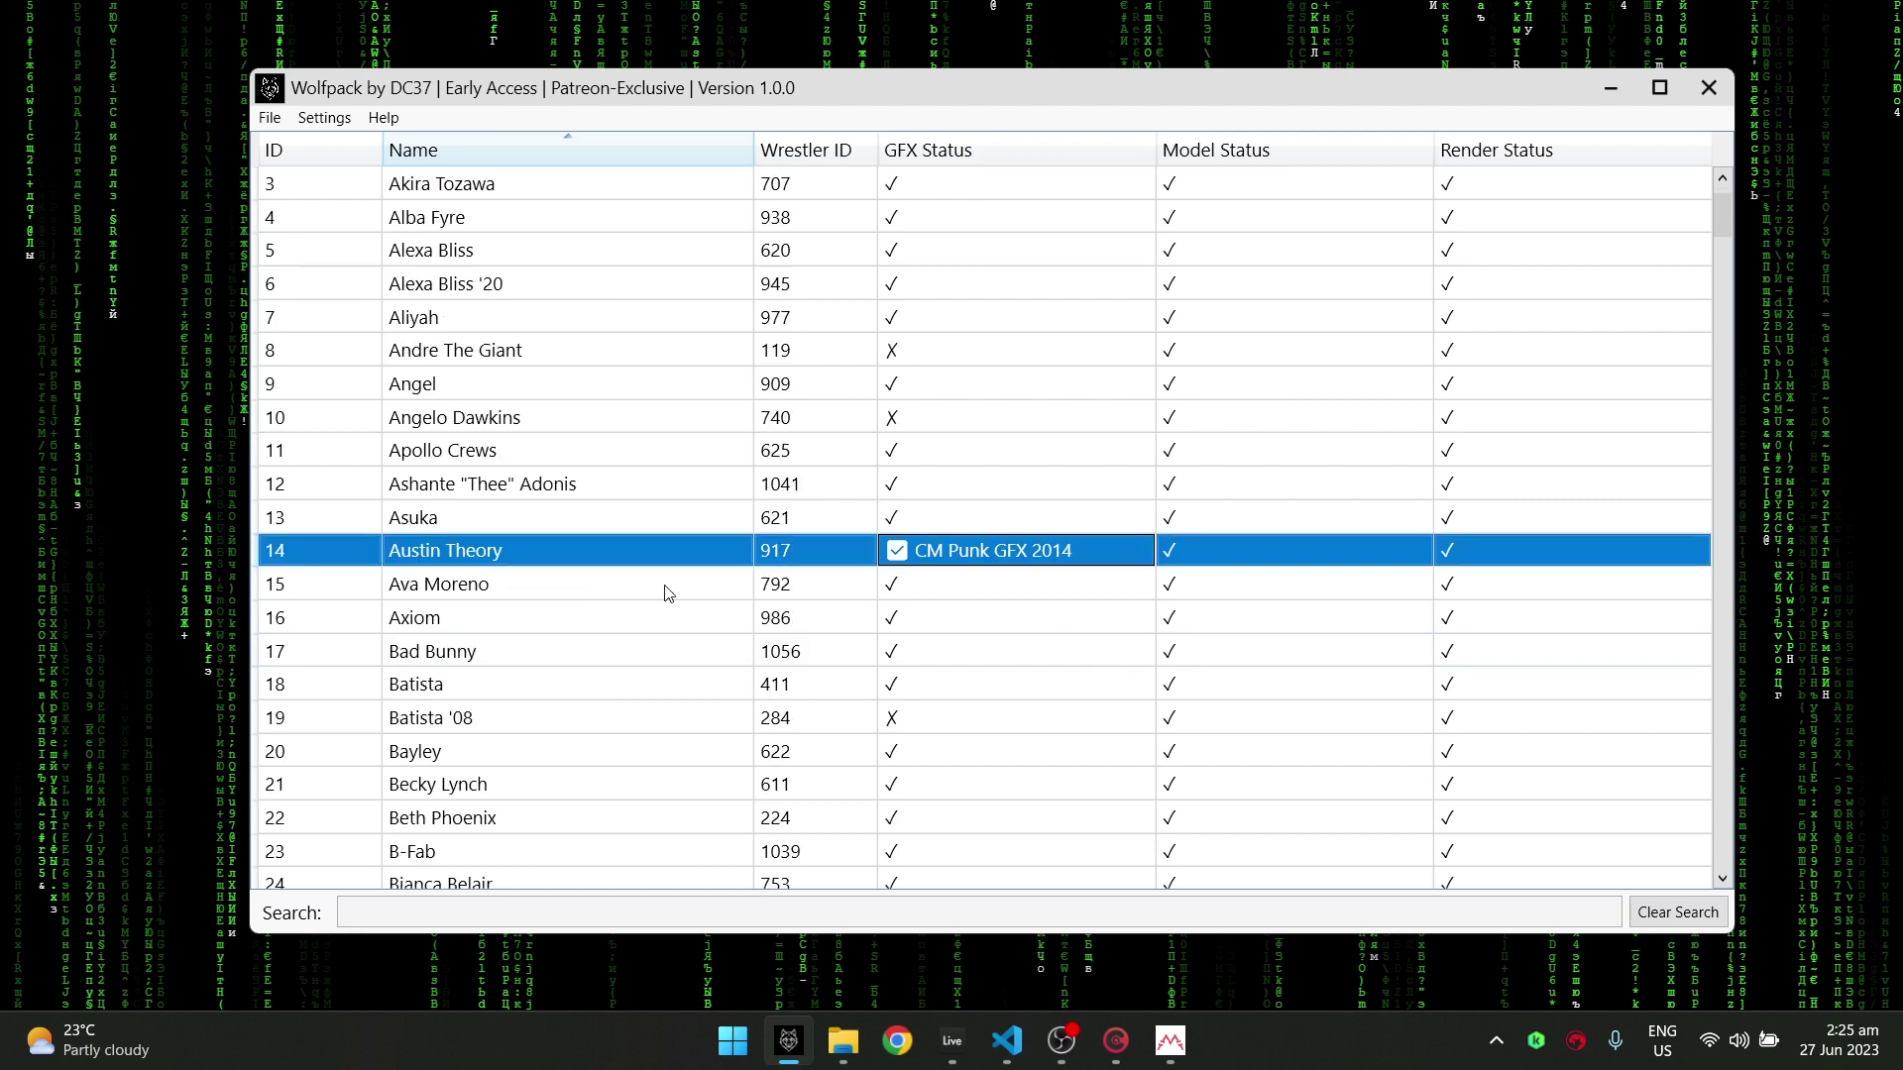
{"action": "left_click", "coordinate": [1055, 651]}
Step: View Austin Theory's slot info, showing GFX Modded as 'CM Punk GFX 2014'
{"action": "left_click", "coordinate": [495, 553]}
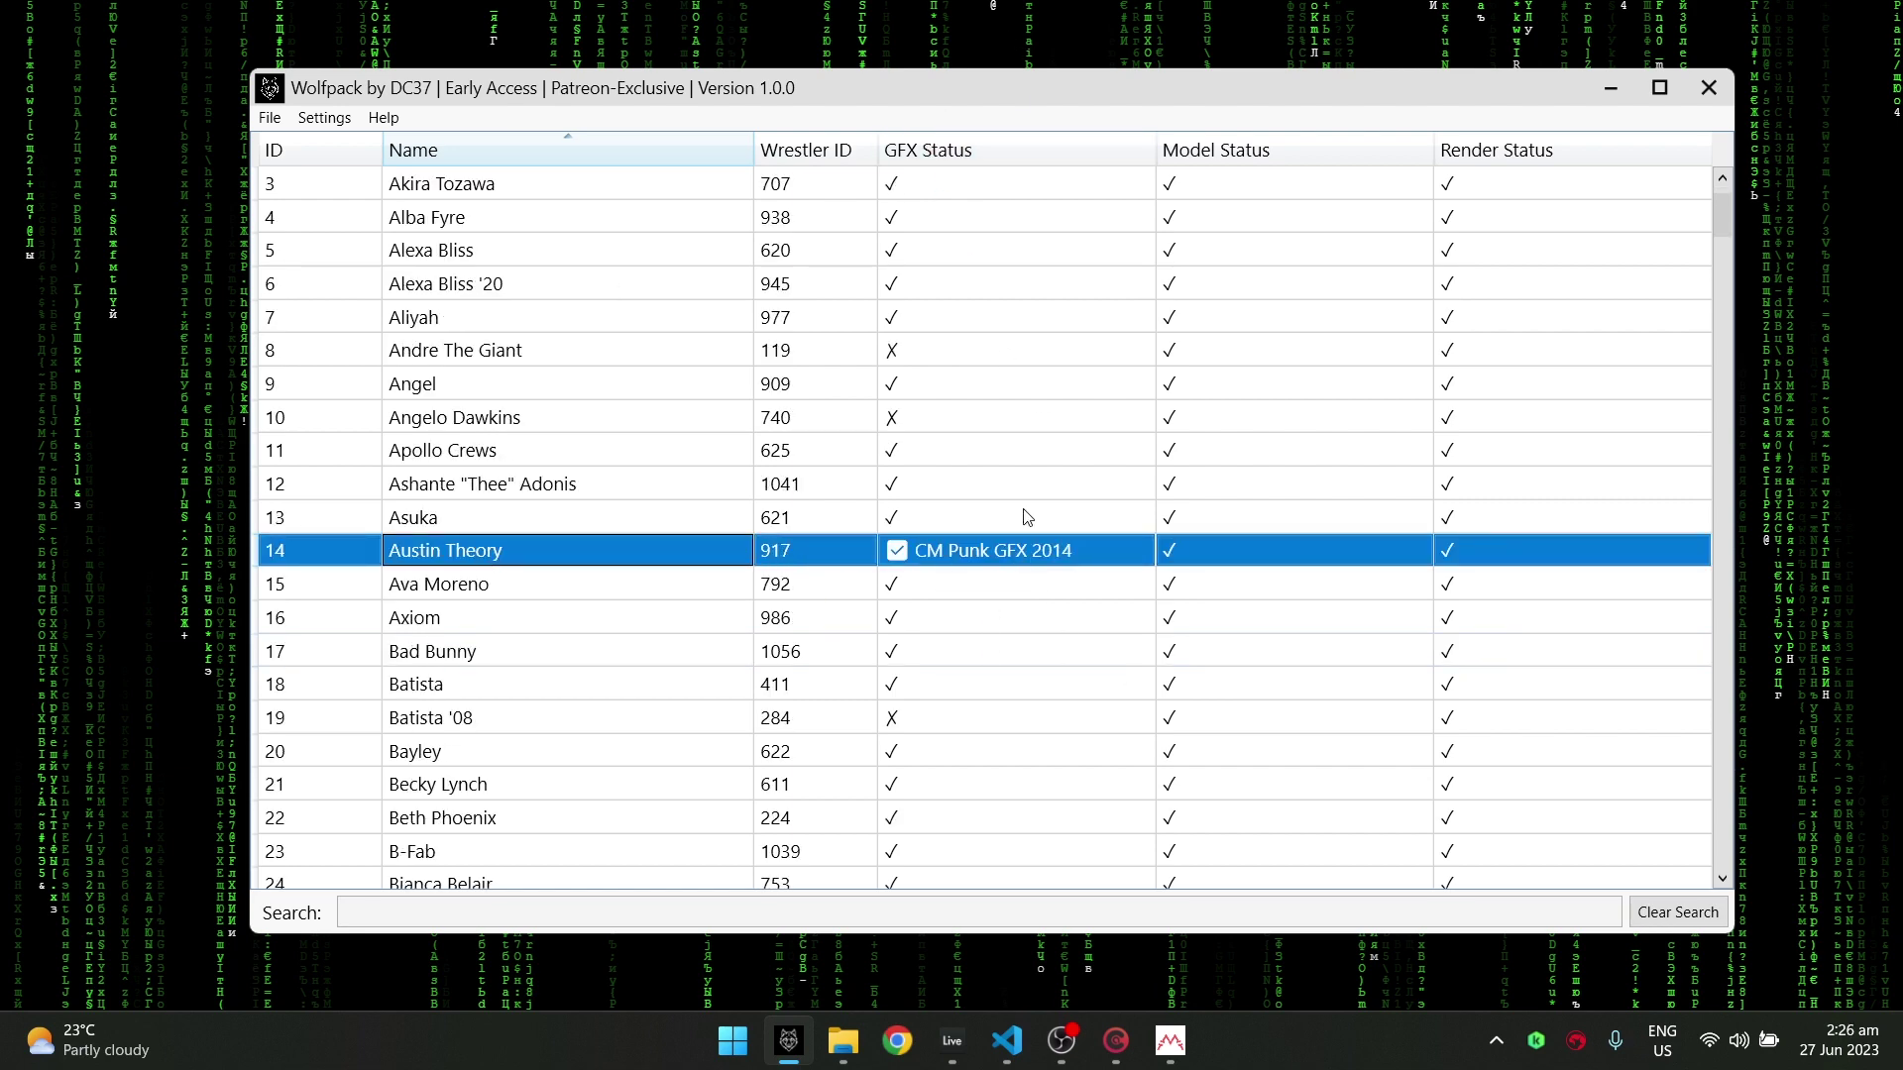
{"action": "left_click", "coordinate": [1019, 572]}
{"action": "left_click", "coordinate": [1004, 561]}
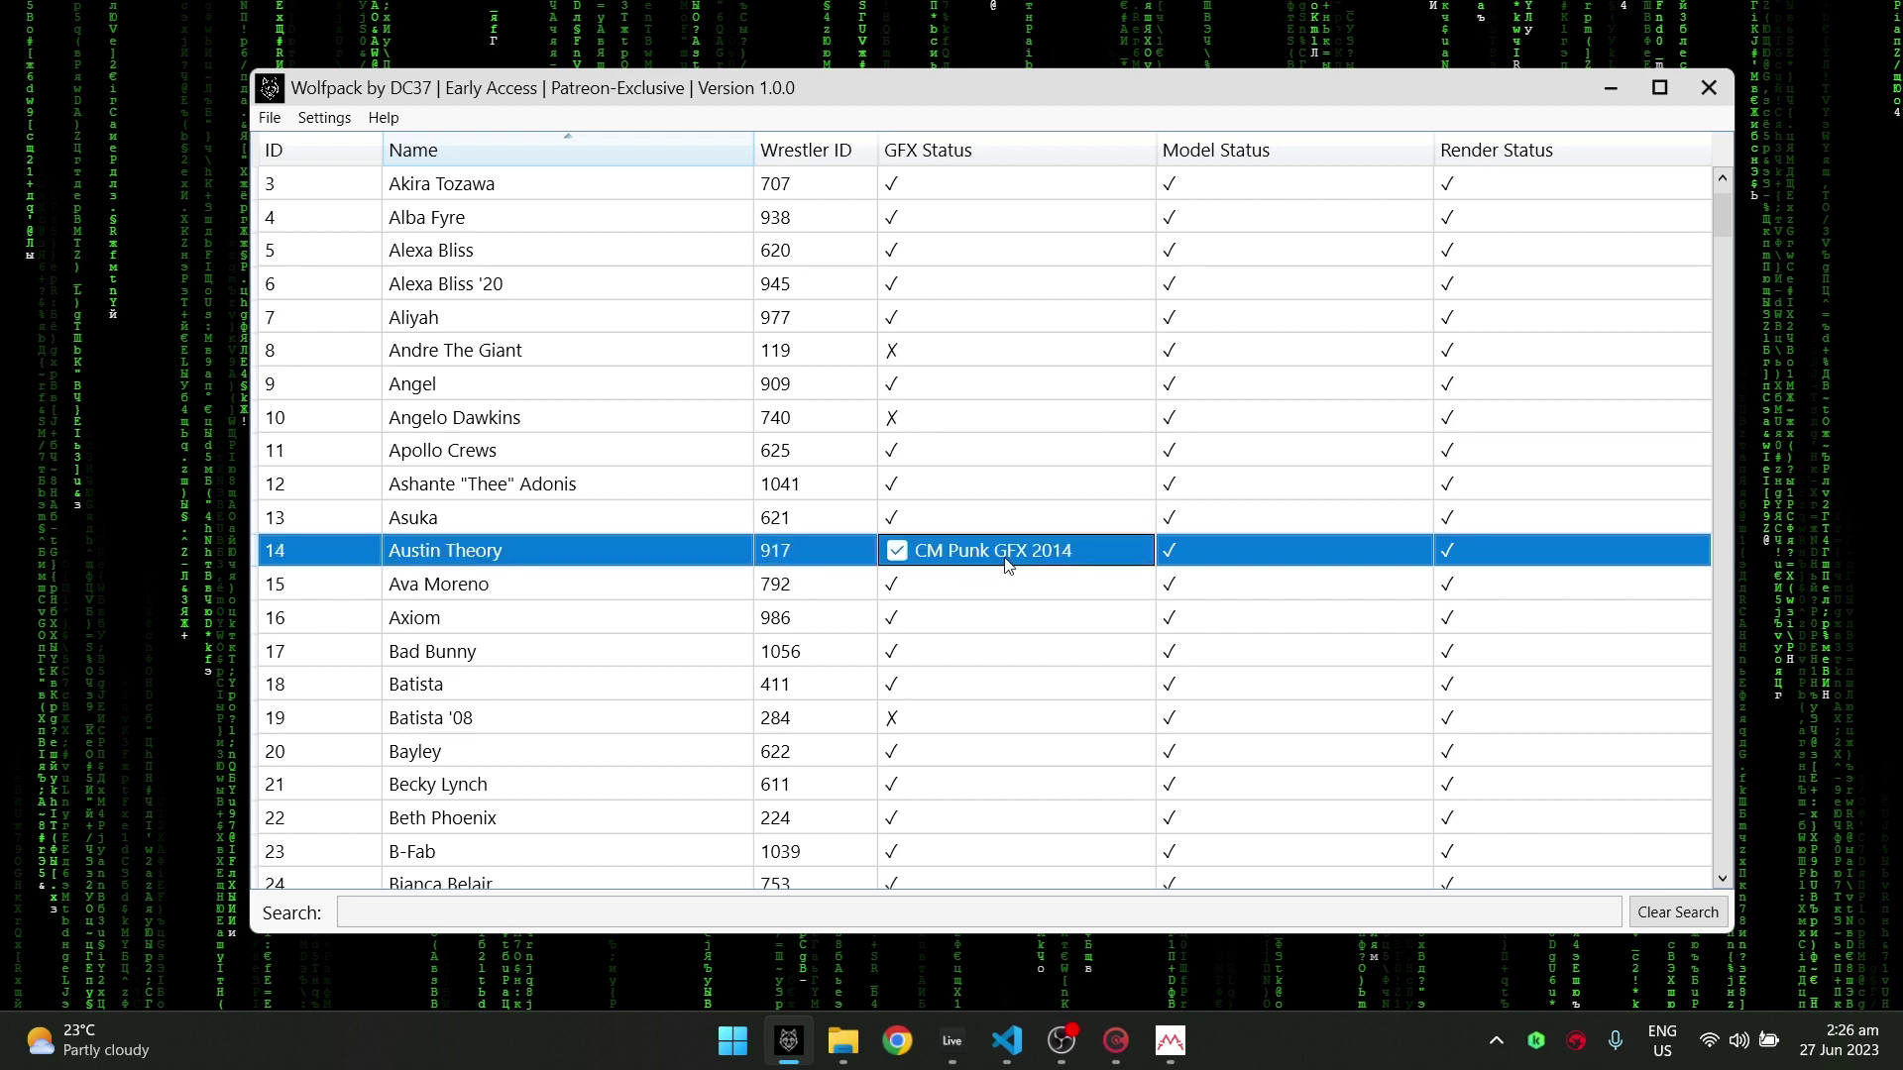
{"action": "right_click", "coordinate": [1006, 558]}
{"action": "left_click", "coordinate": [956, 562]}
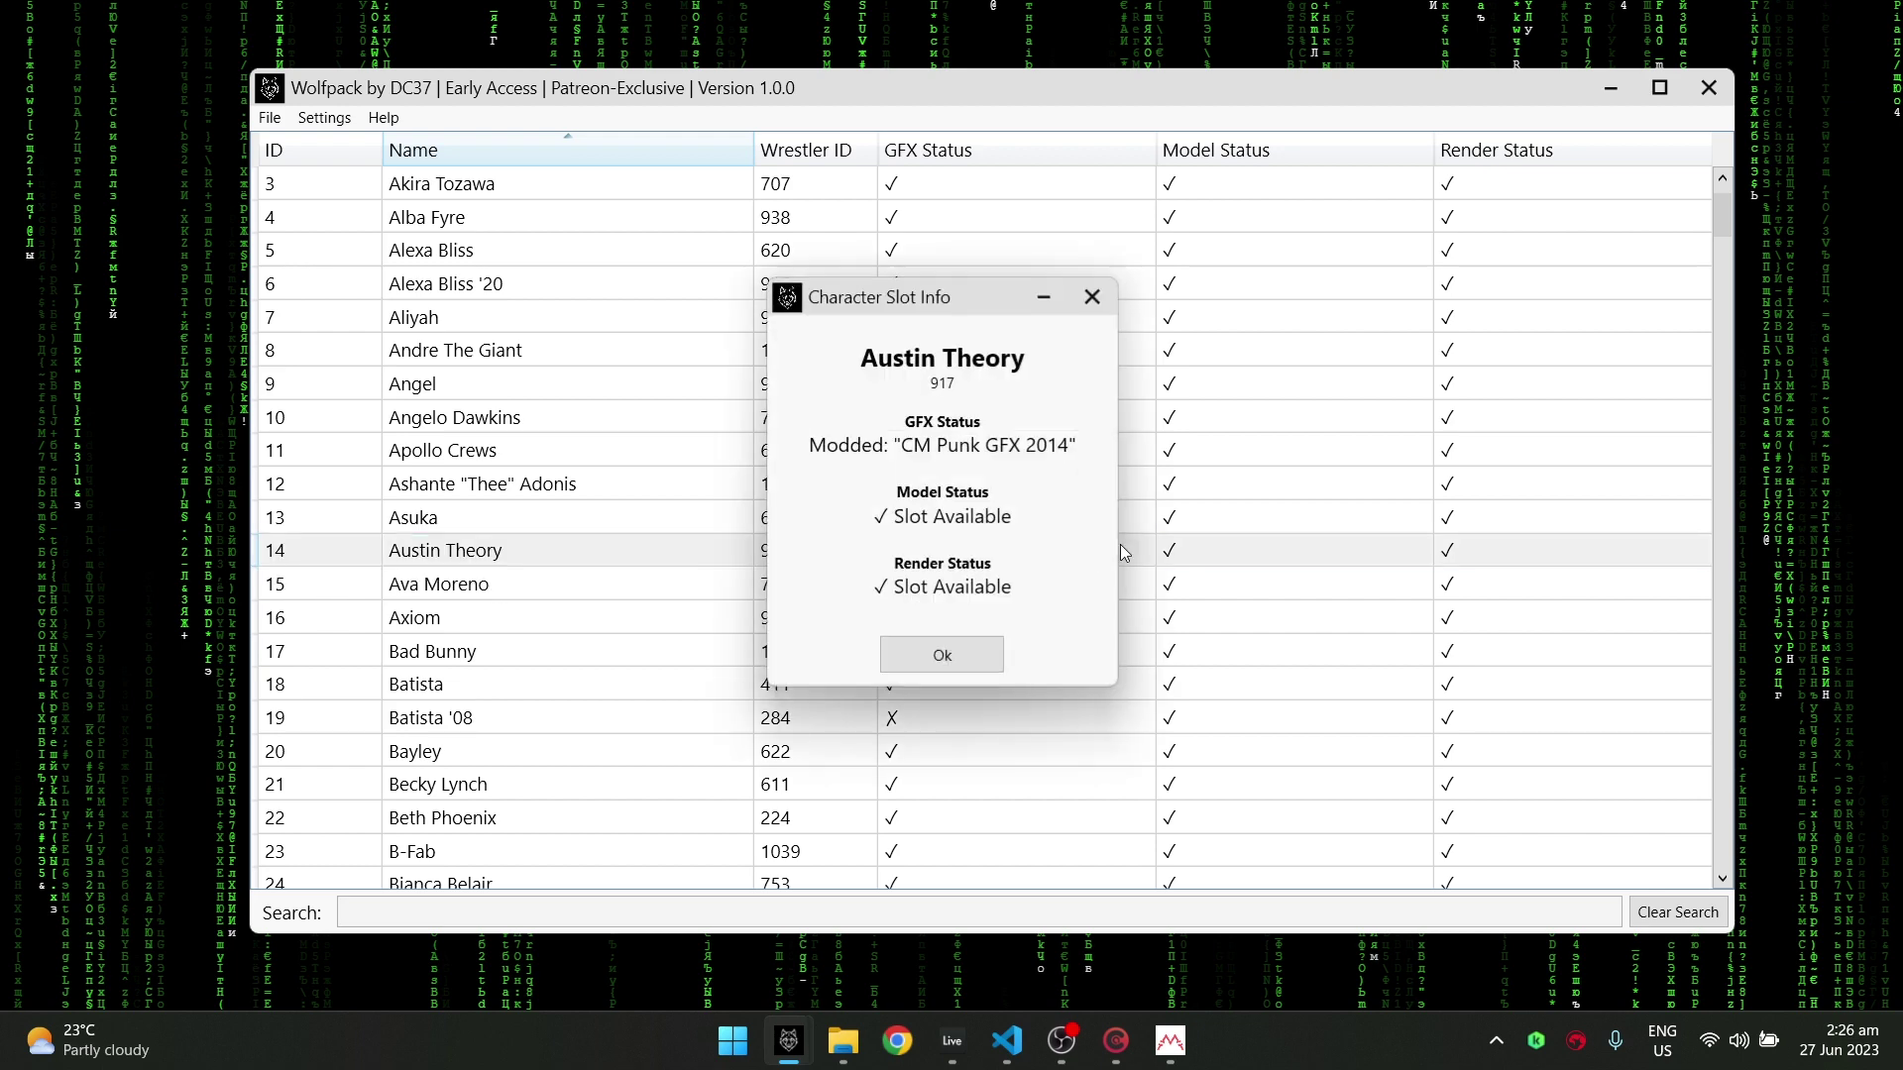
{"action": "left_click", "coordinate": [1091, 296]}
{"action": "right_click", "coordinate": [999, 552]}
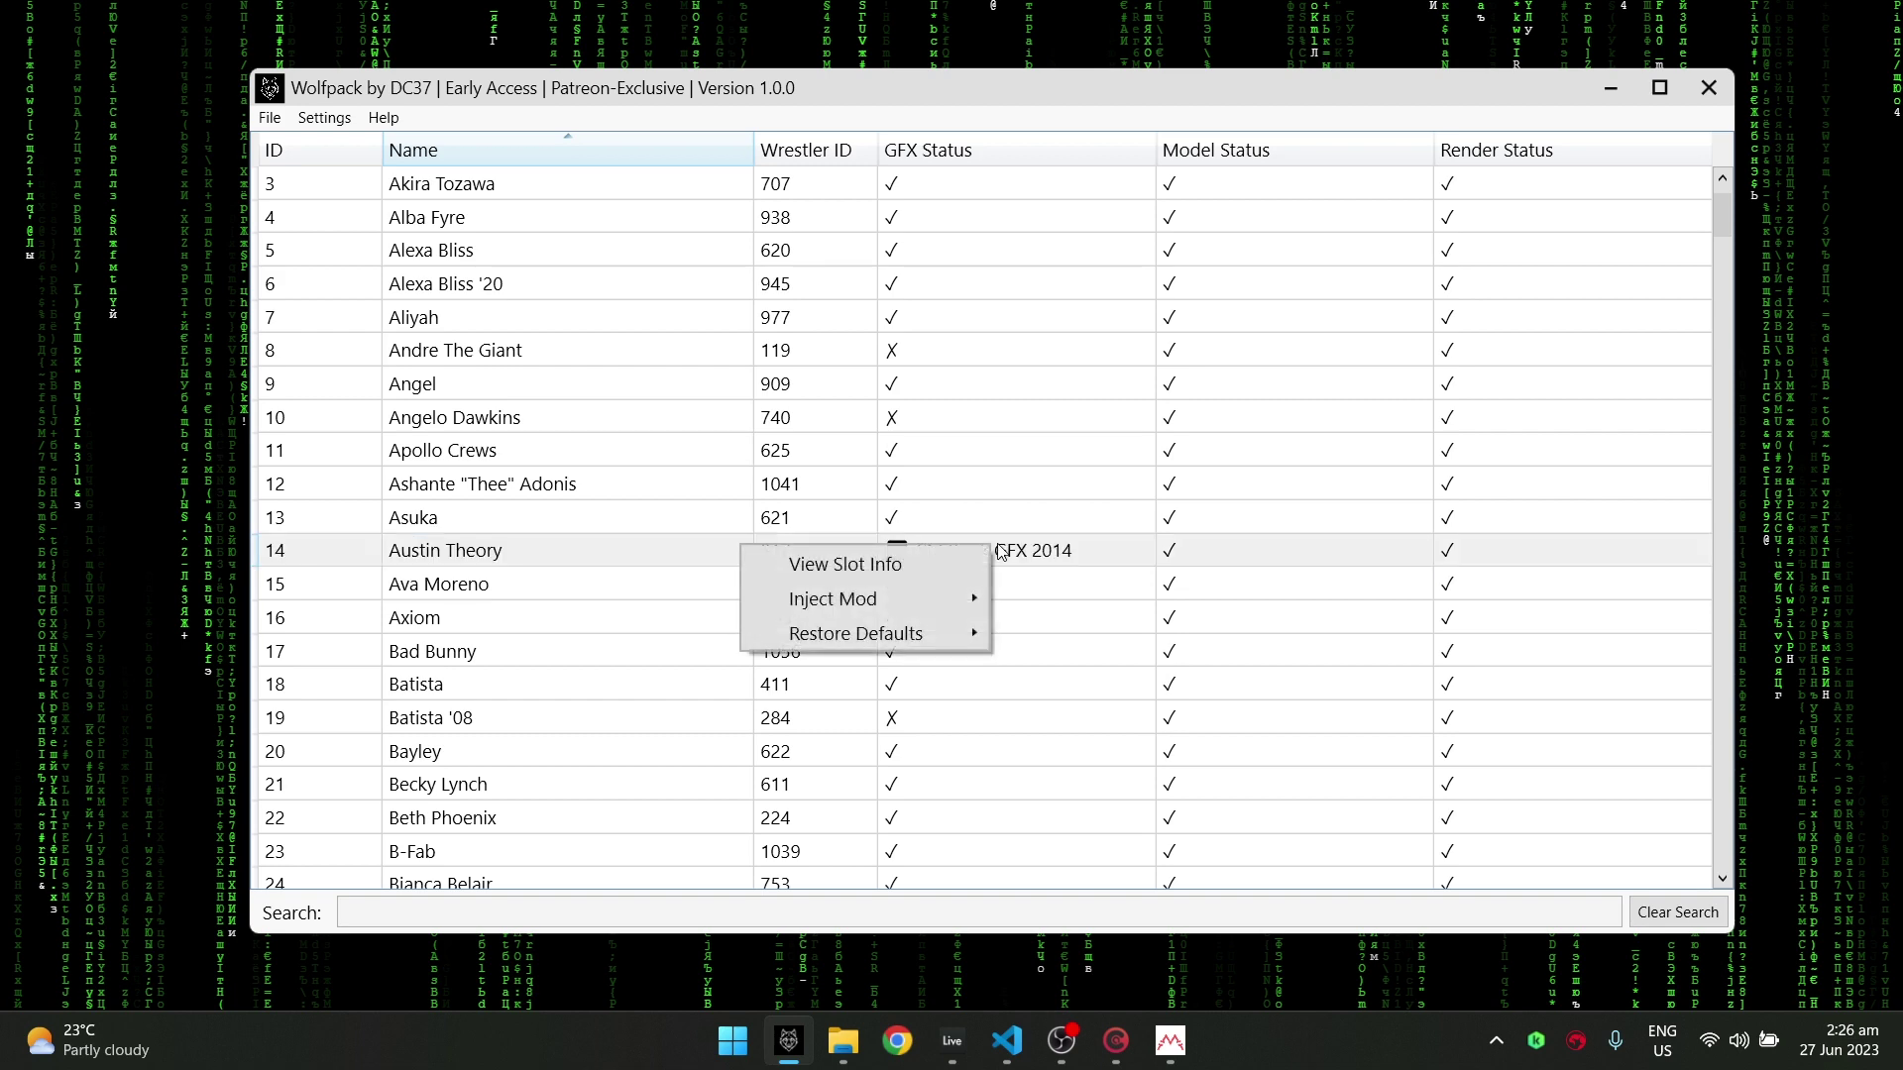
{"action": "left_click", "coordinate": [951, 564]}
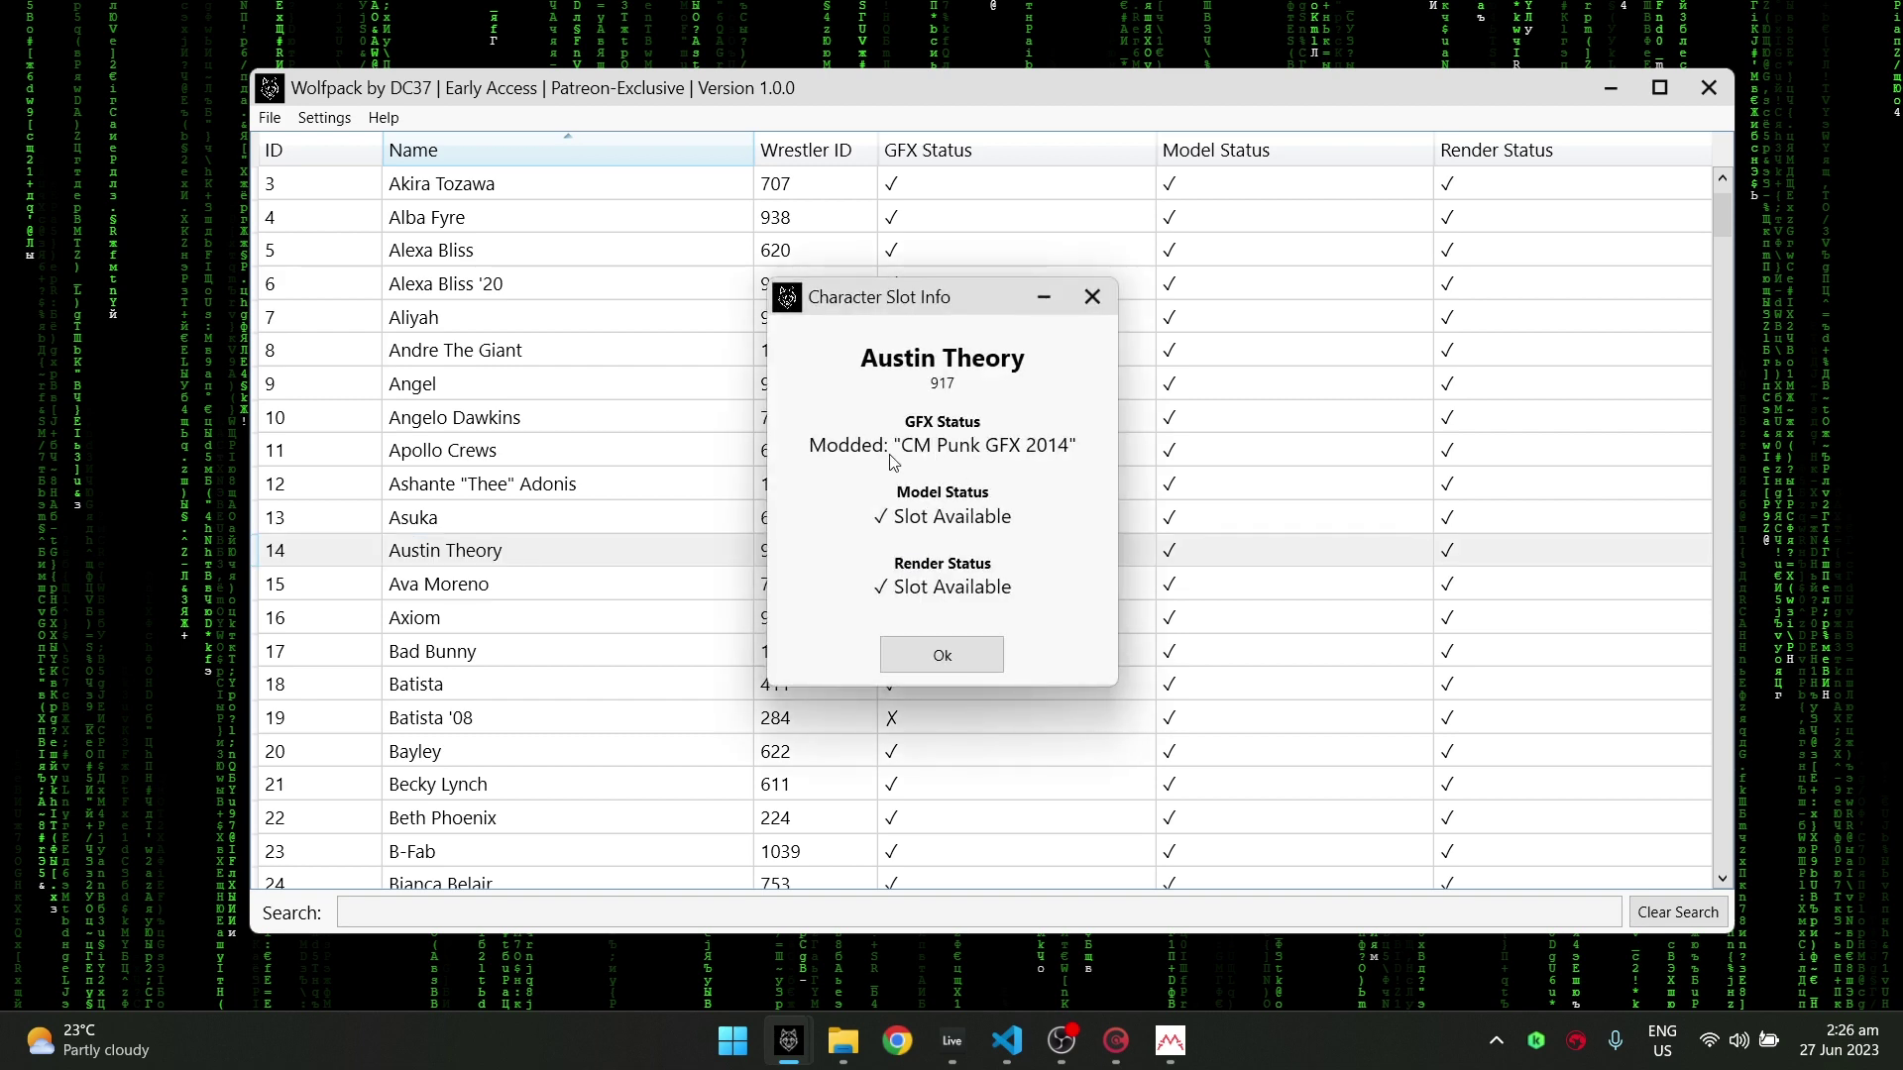
Step: In File Explorer, browse Wolfpack > Movies > SS > 917_AUSTIN_THEORY_2023 to confirm the stage videos
{"action": "left_click", "coordinate": [952, 652]}
{"action": "left_click", "coordinate": [842, 1041]}
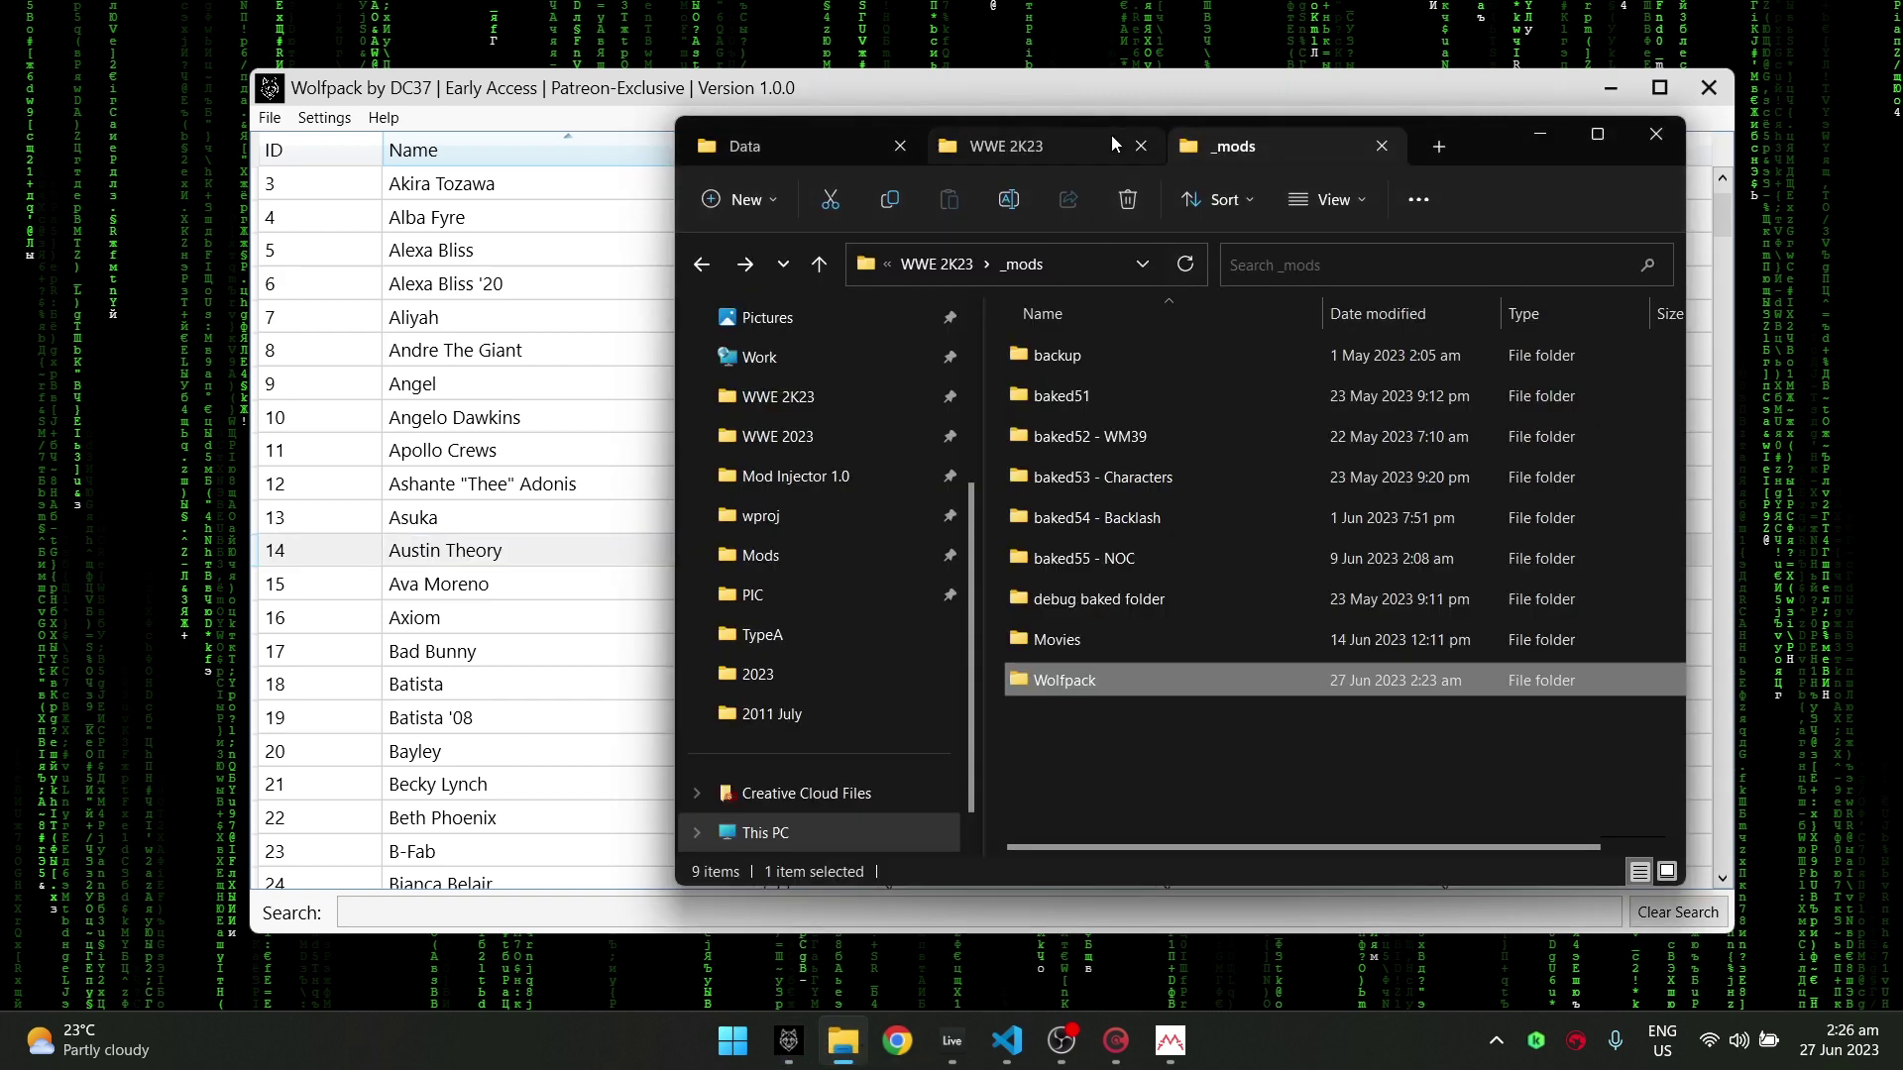
{"action": "double_click", "coordinate": [1088, 677]}
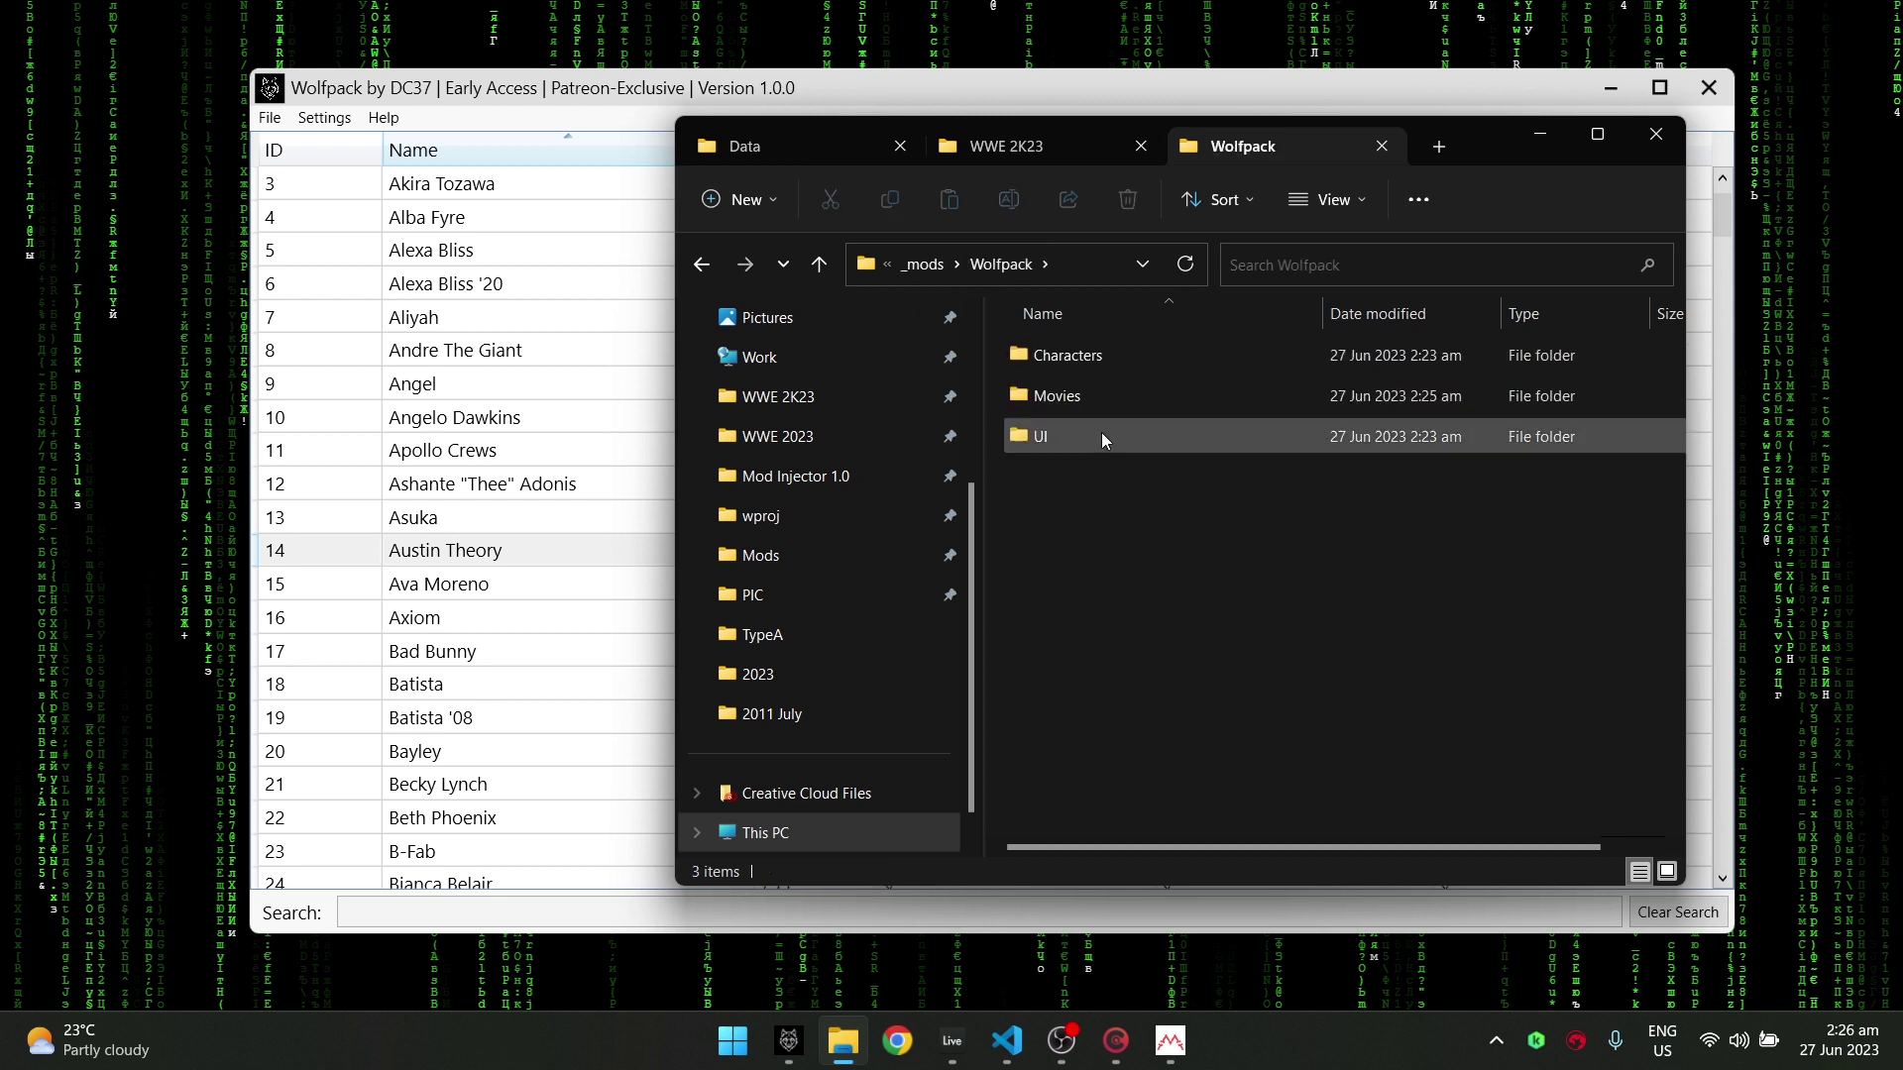
{"action": "double_click", "coordinate": [1052, 393]}
{"action": "double_click", "coordinate": [1052, 355]}
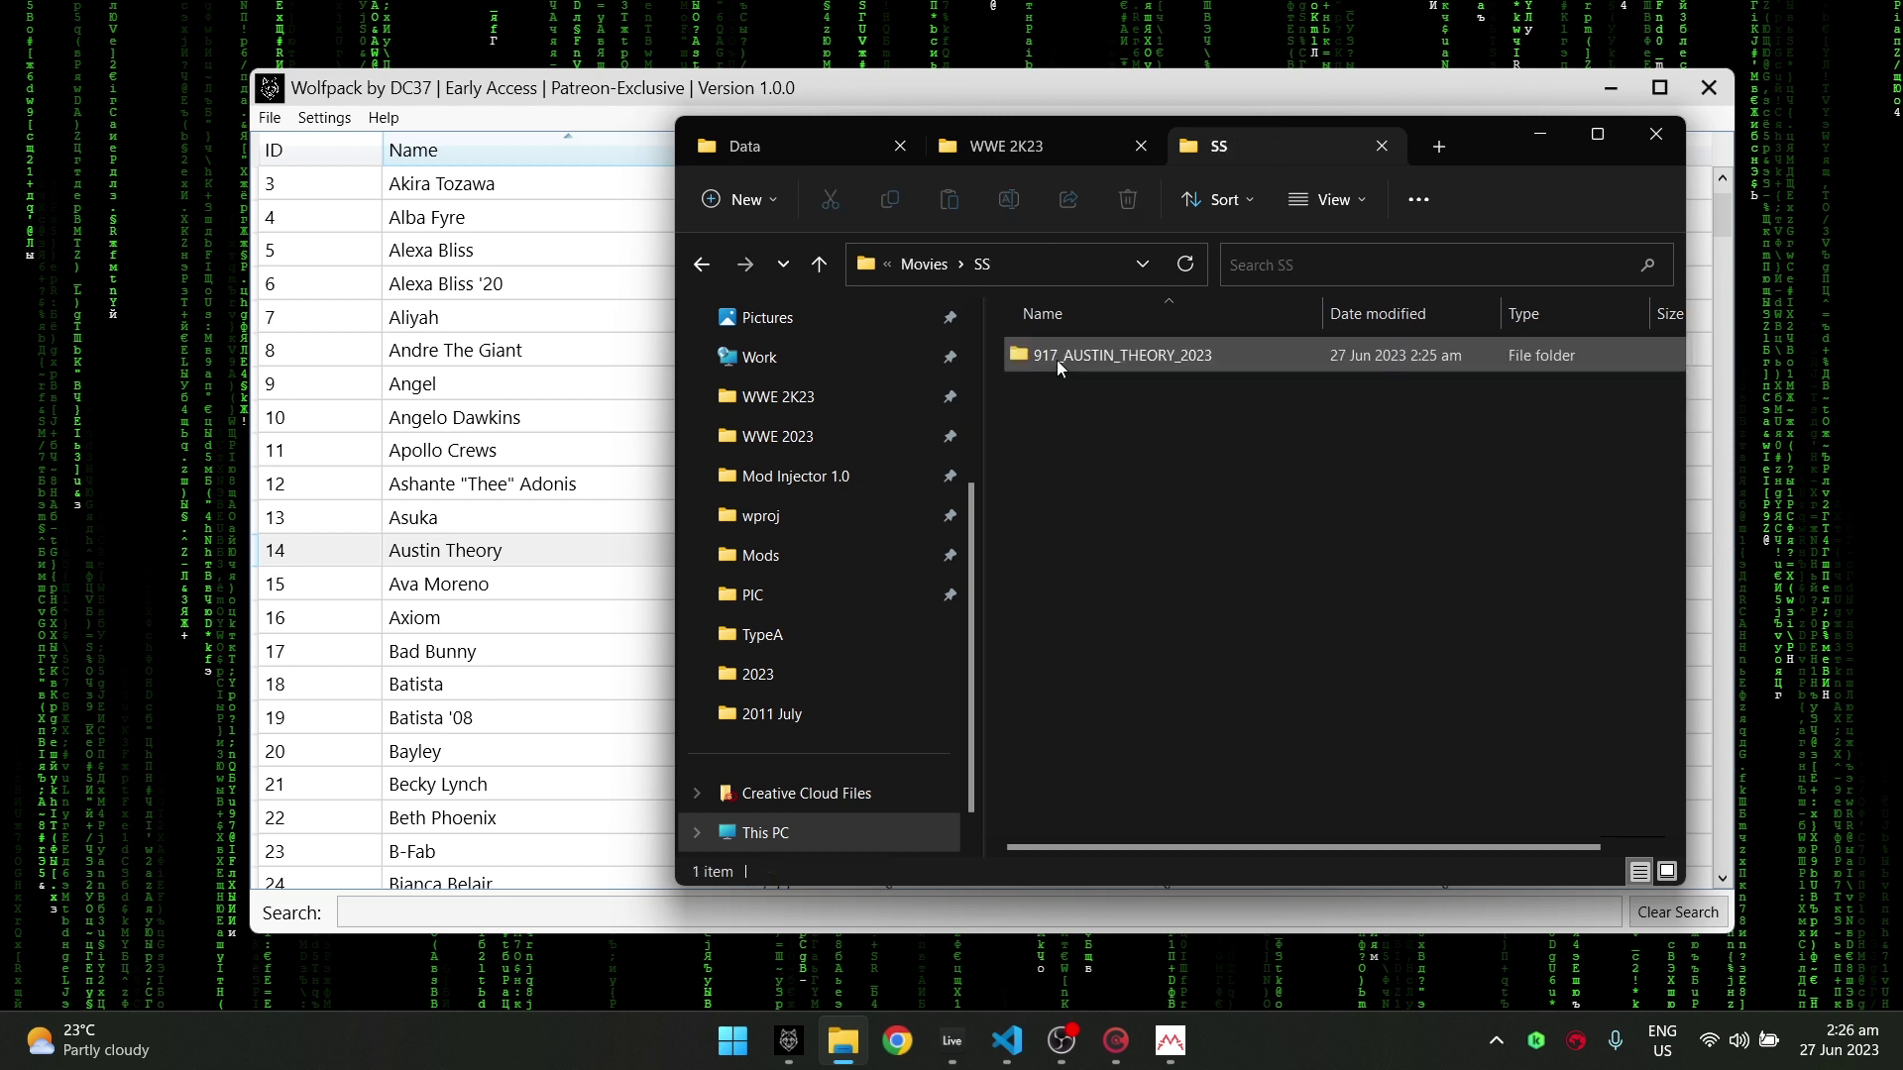
{"action": "left_click", "coordinate": [701, 263]}
{"action": "double_click", "coordinate": [1100, 358]}
{"action": "double_click", "coordinate": [1086, 358]}
Step: Check the Titantron folder for ent_0917_0_0_3.bk2, then return to the Wolfpack list
{"action": "left_click", "coordinate": [700, 266]}
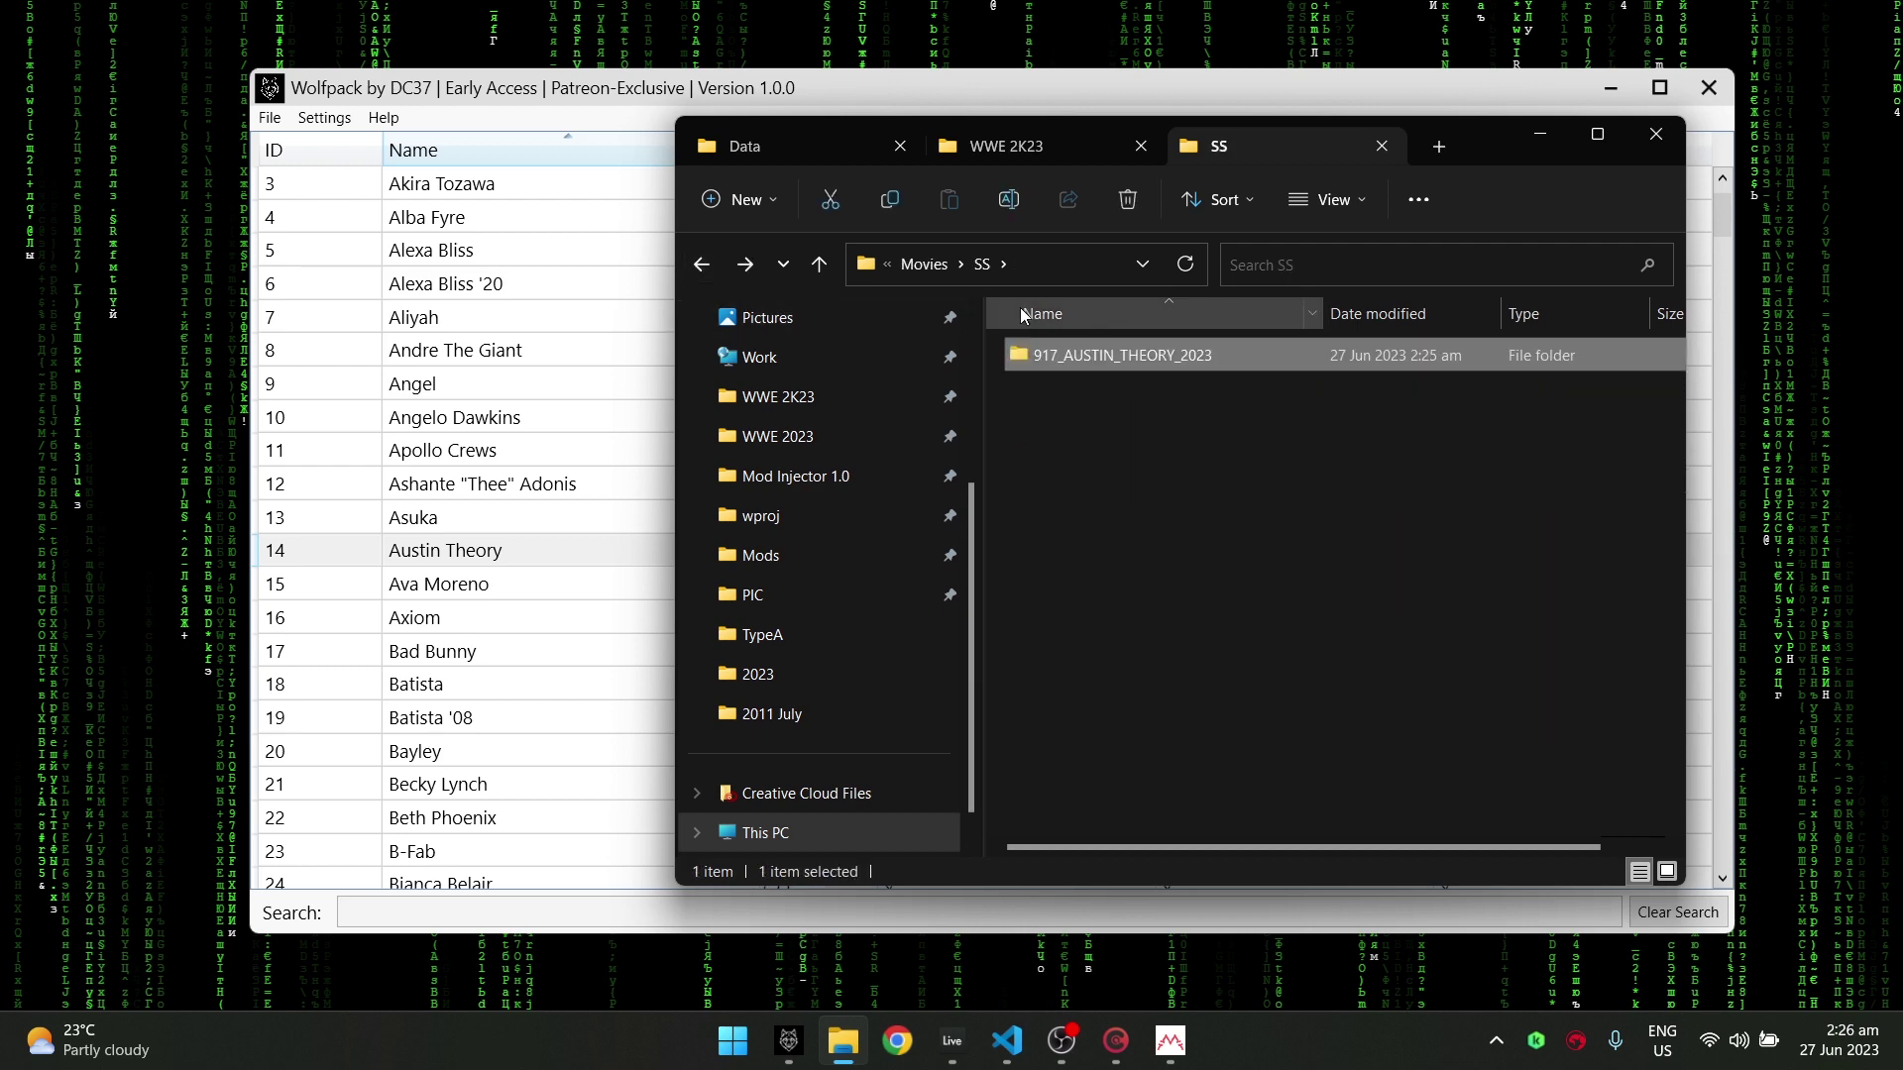
{"action": "double_click", "coordinate": [1090, 358]}
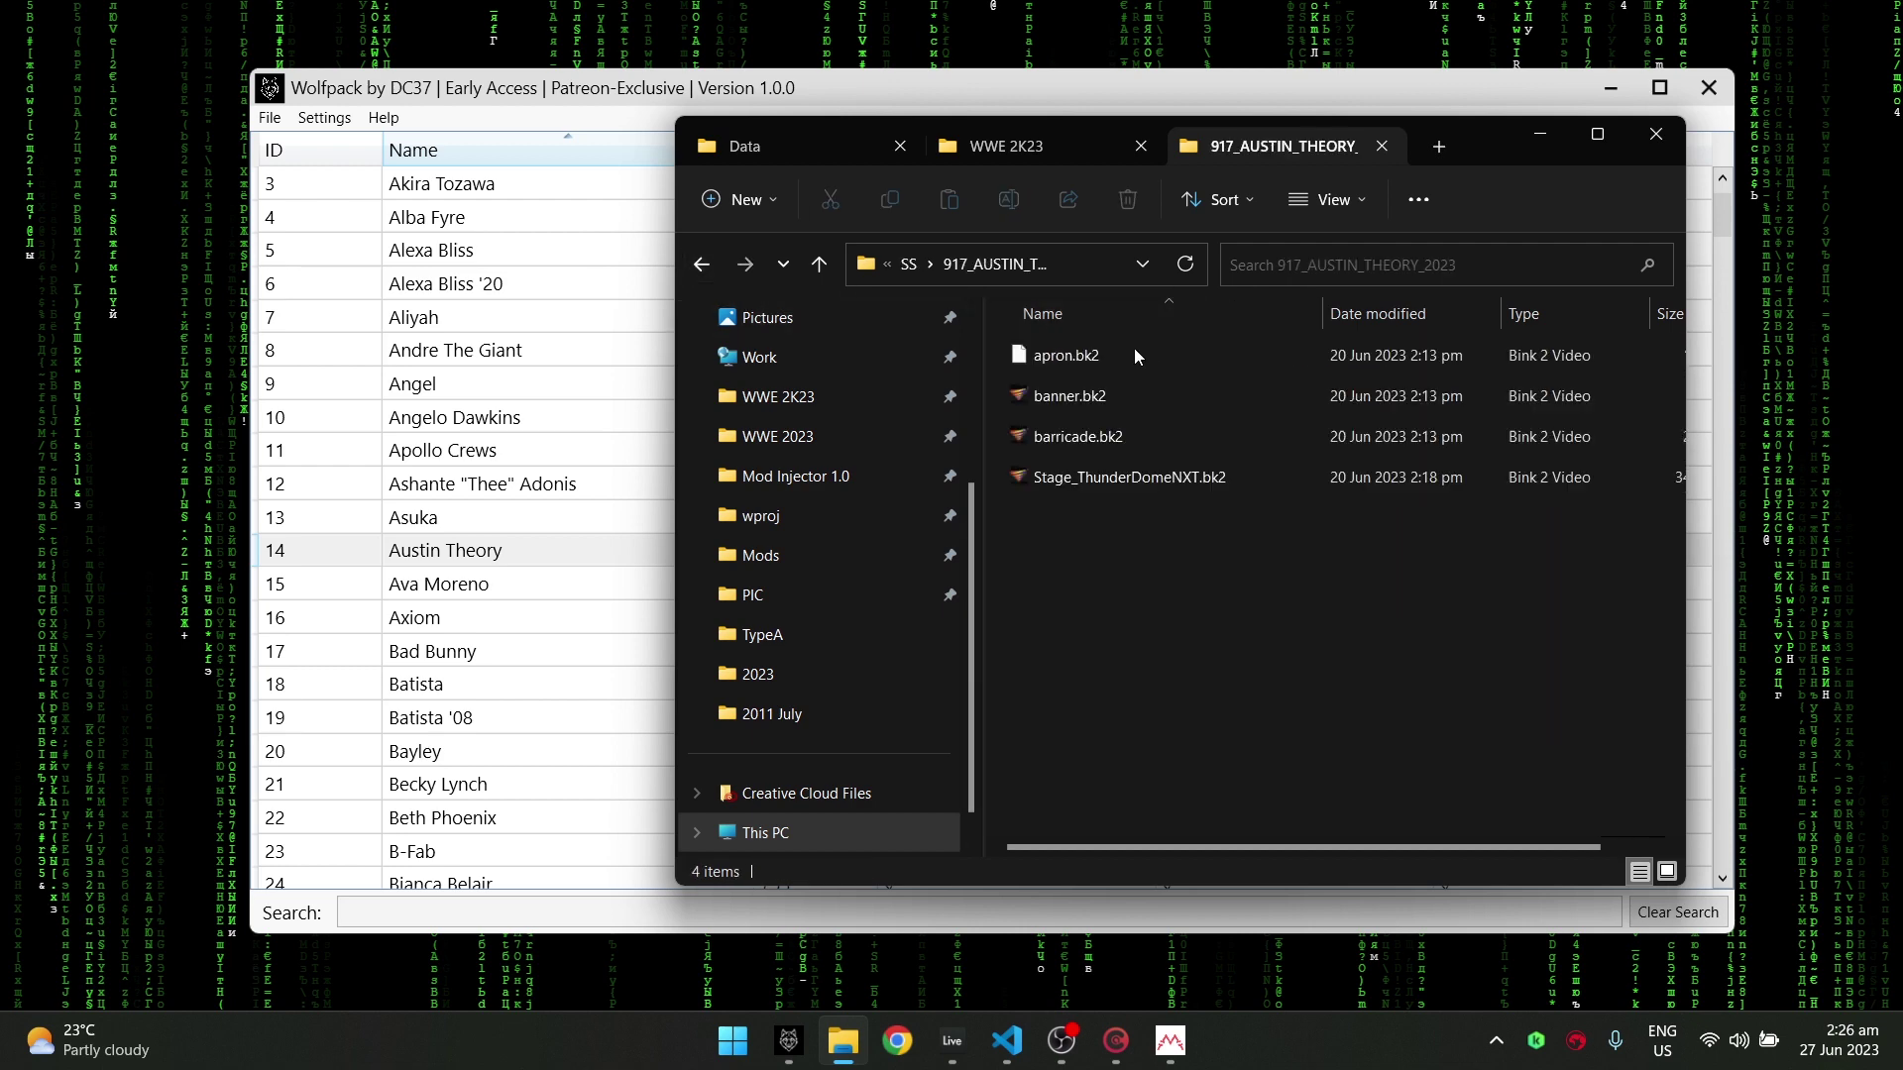
{"action": "left_click", "coordinate": [701, 264]}
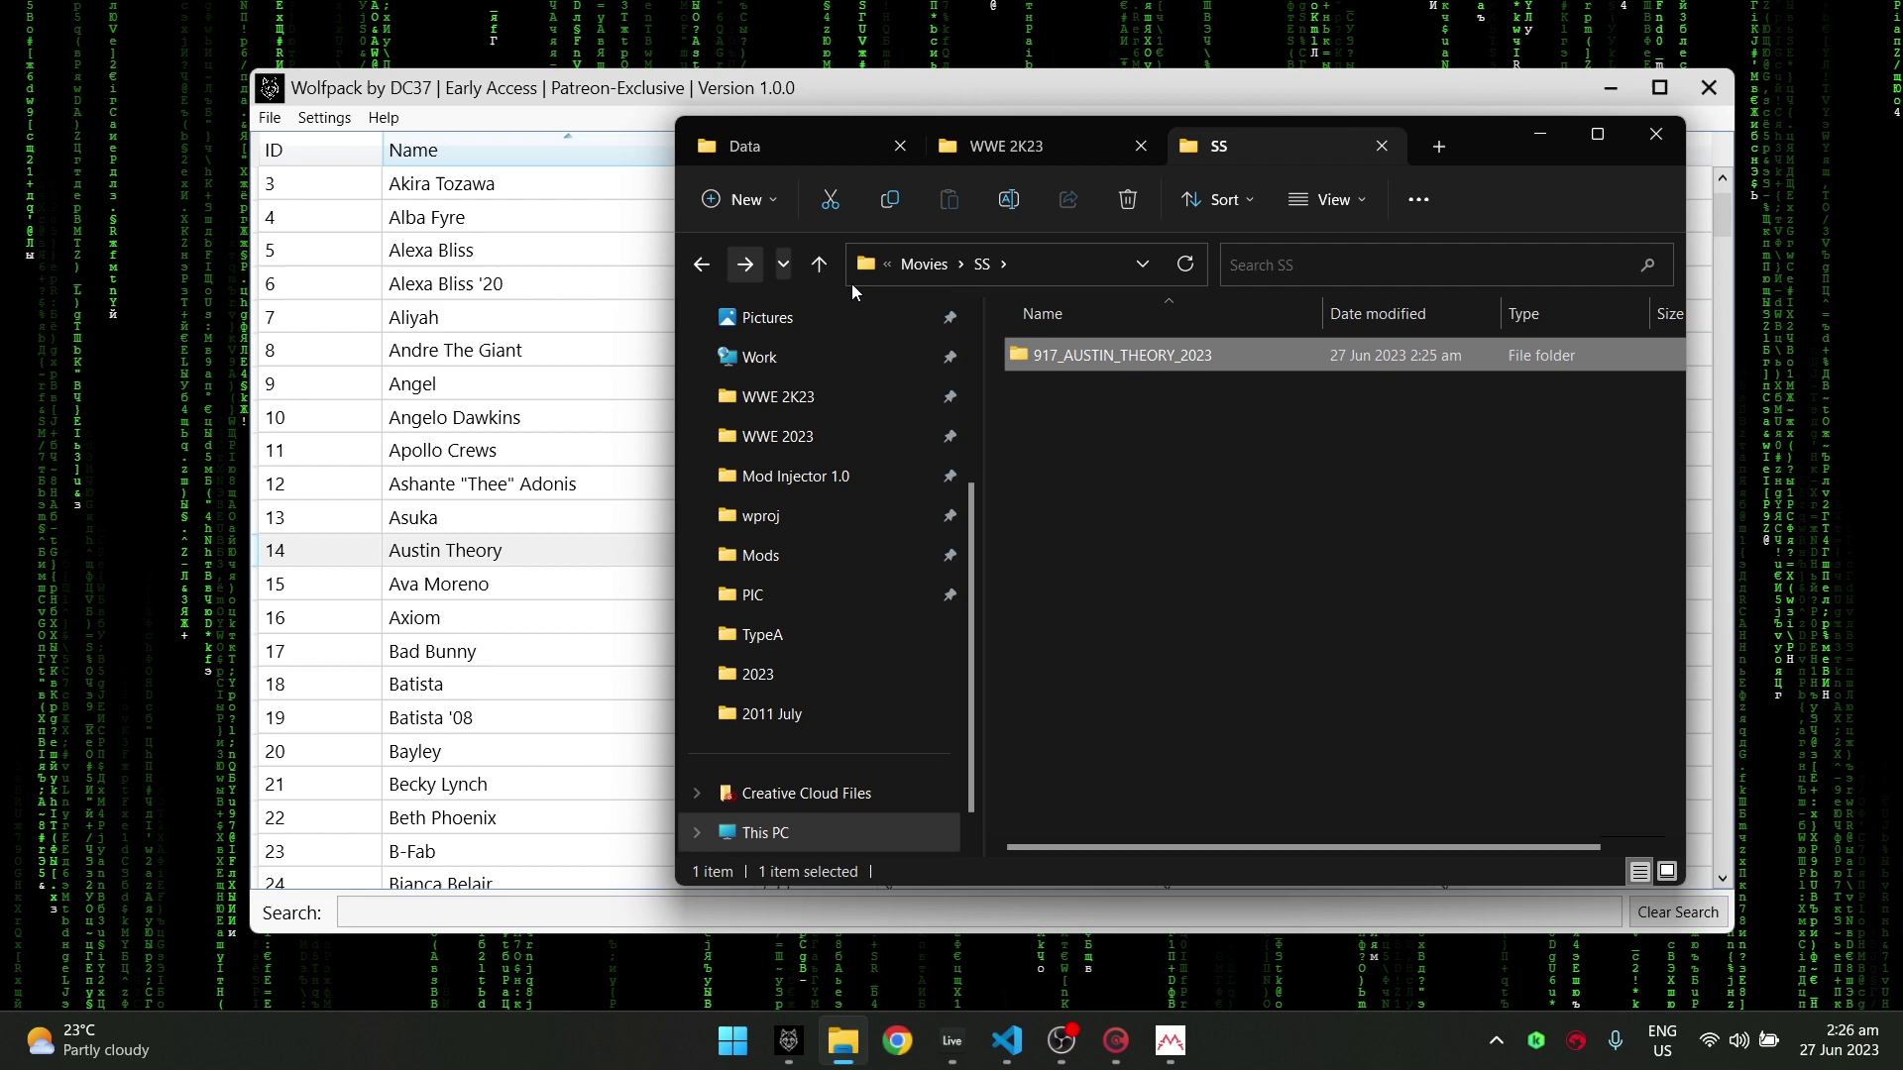
{"action": "left_click", "coordinate": [701, 264]}
{"action": "double_click", "coordinate": [1197, 405]}
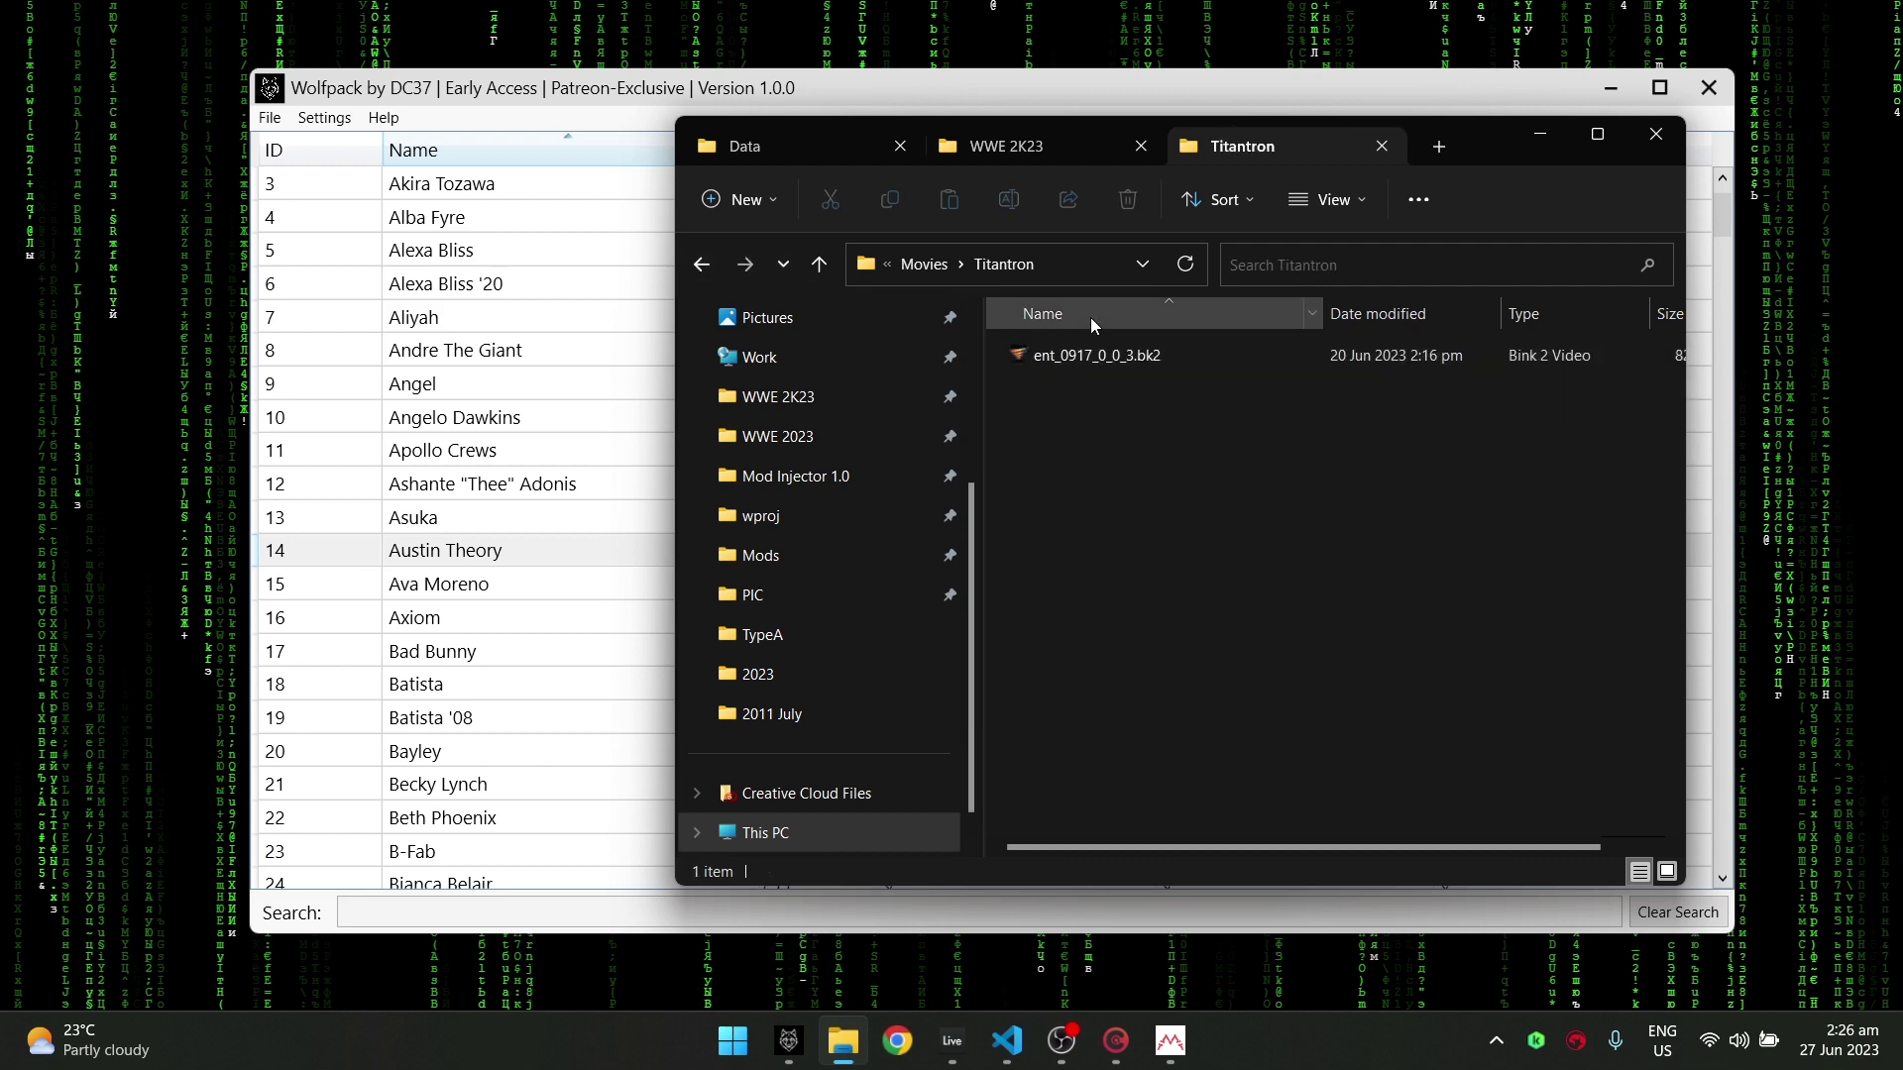
{"action": "left_click", "coordinate": [559, 381]}
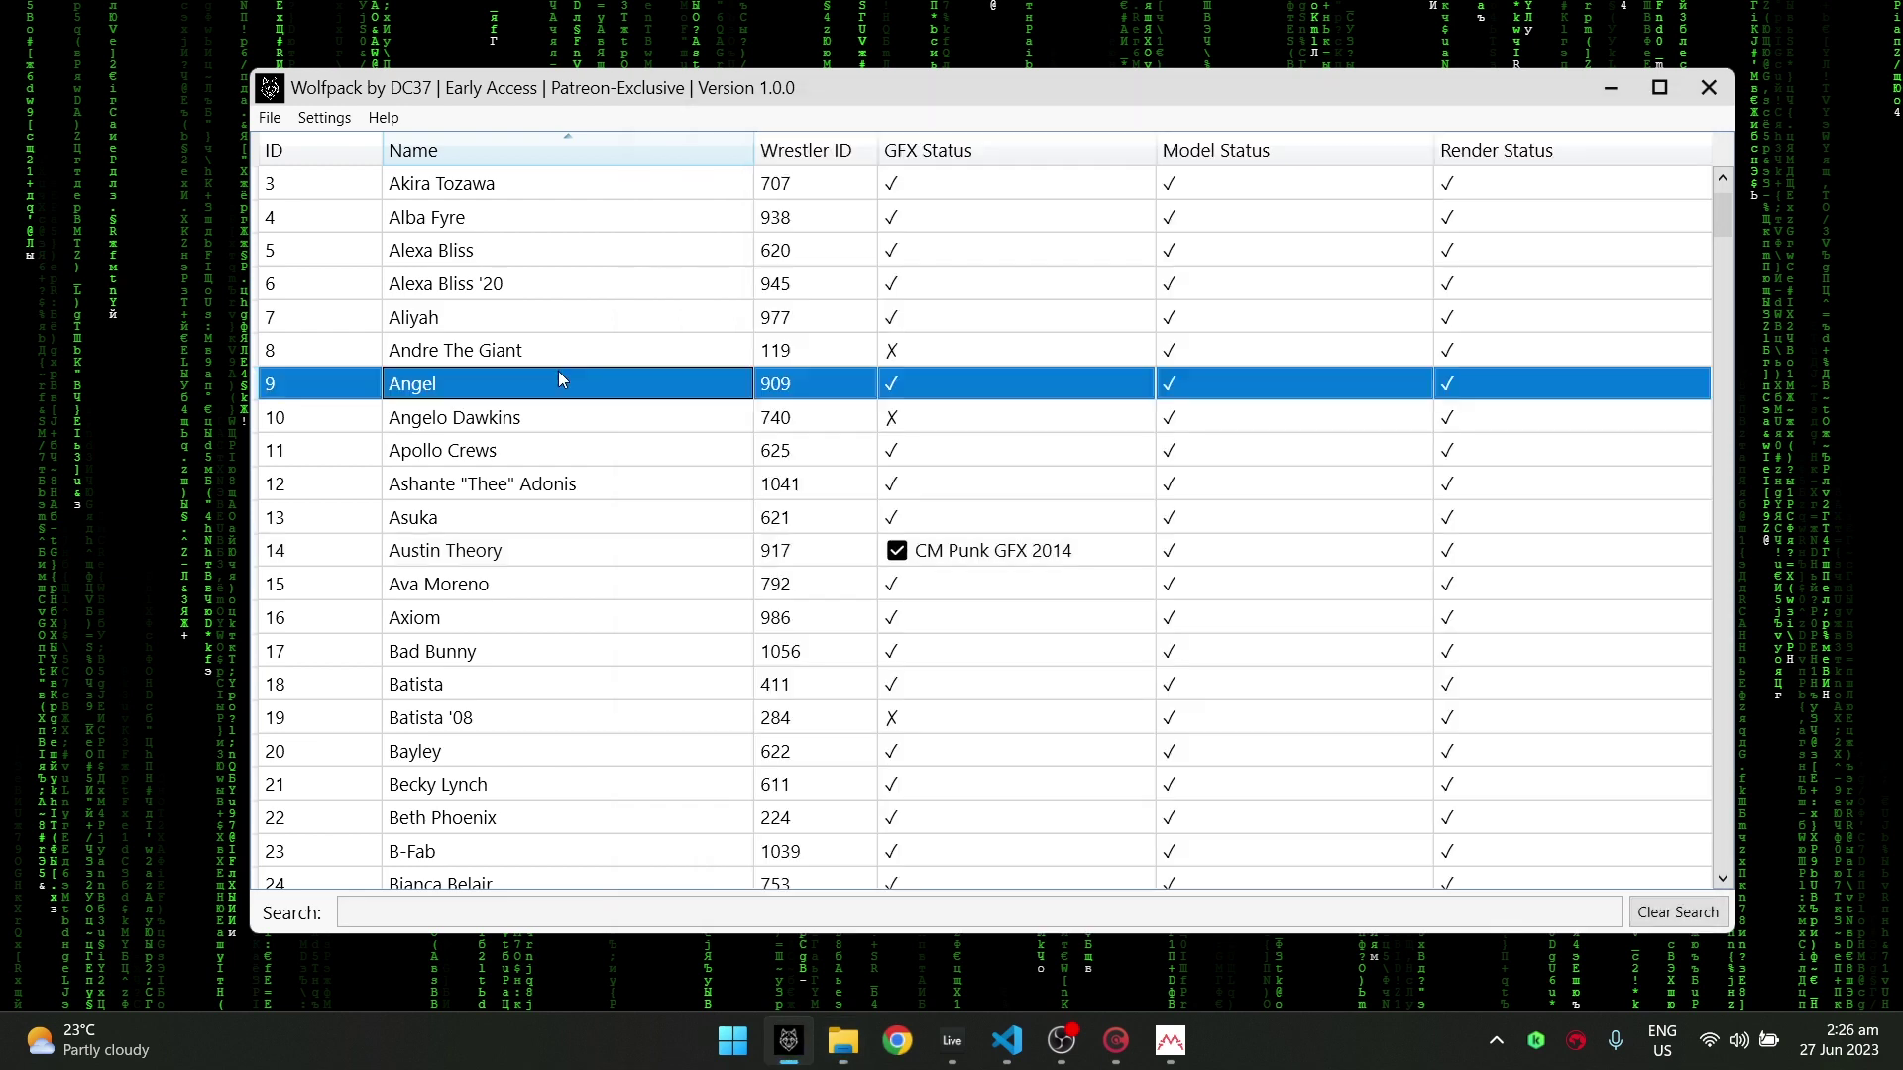
Step: Start a render injection for Austin Theory using the file 33300_JEY_USO.dds
{"action": "left_click", "coordinate": [1024, 561]}
{"action": "right_click", "coordinate": [1187, 561]}
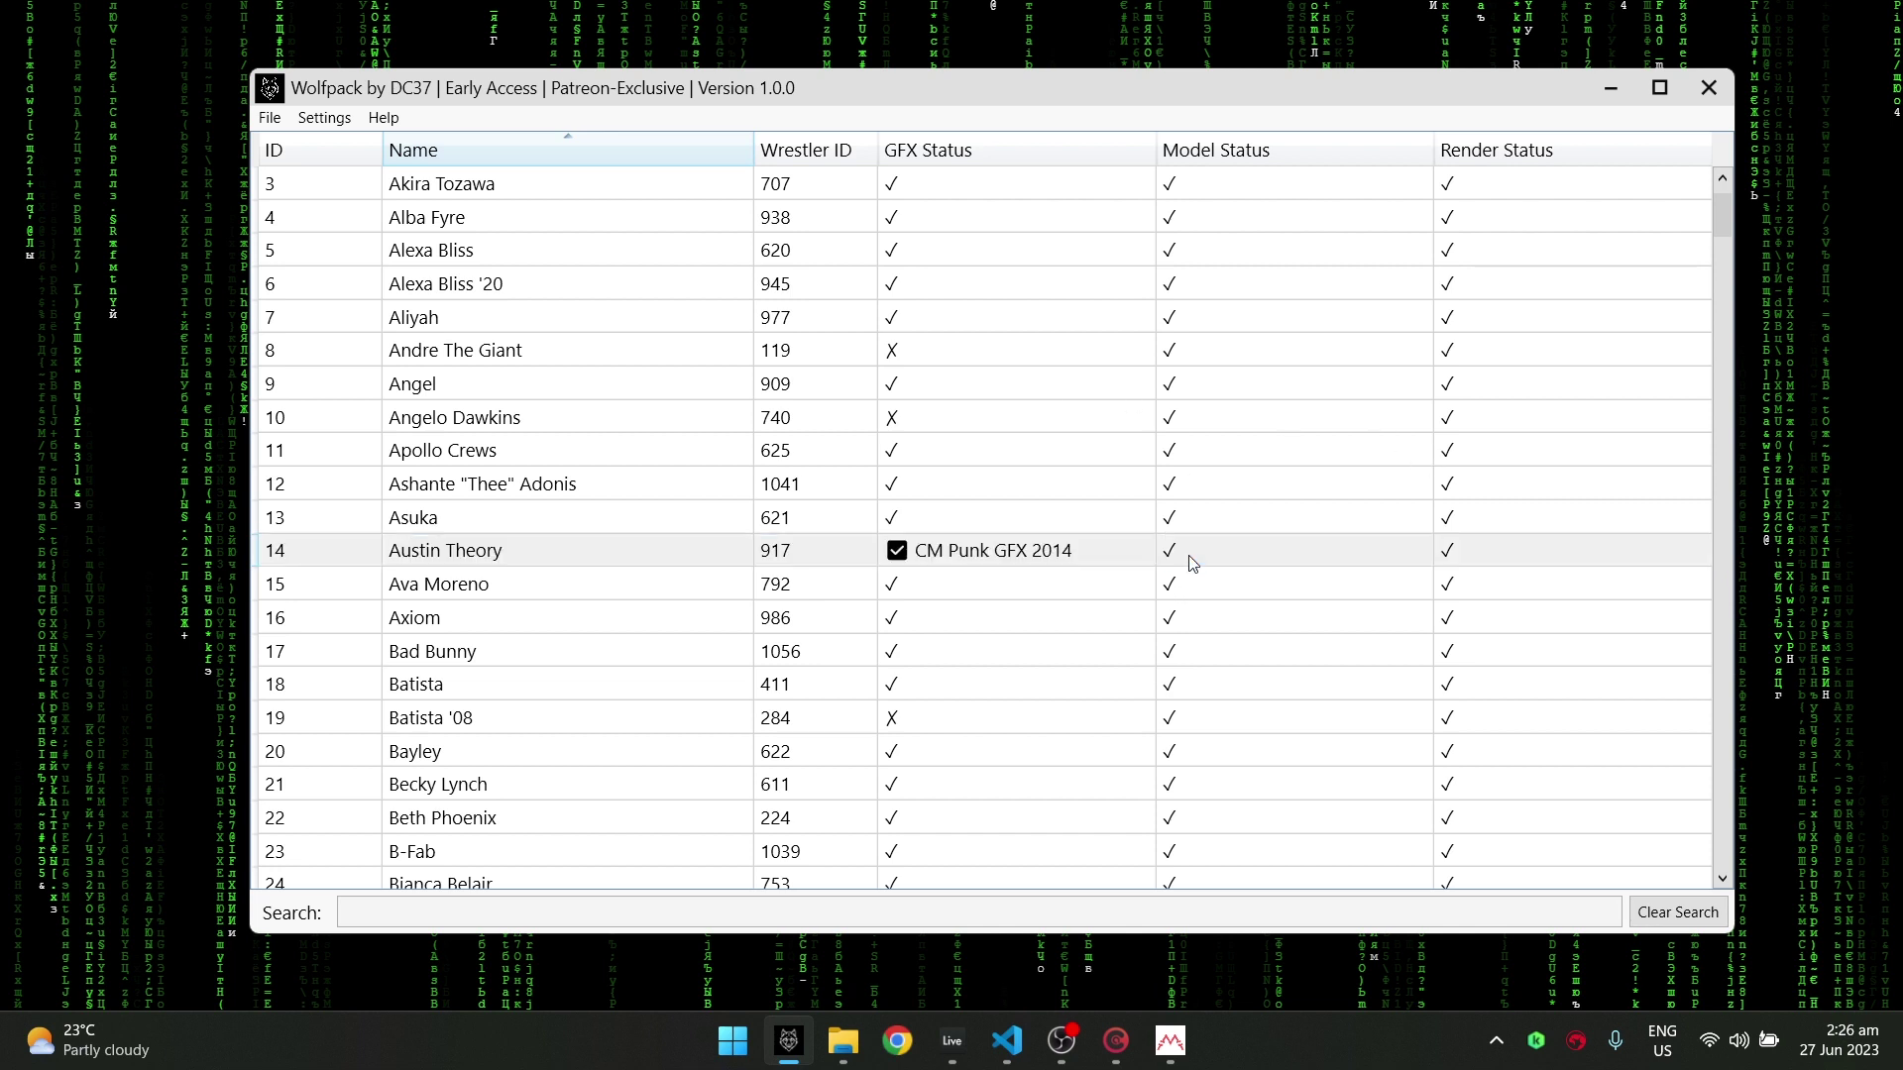
{"action": "mouse_move", "coordinate": [1086, 603]}
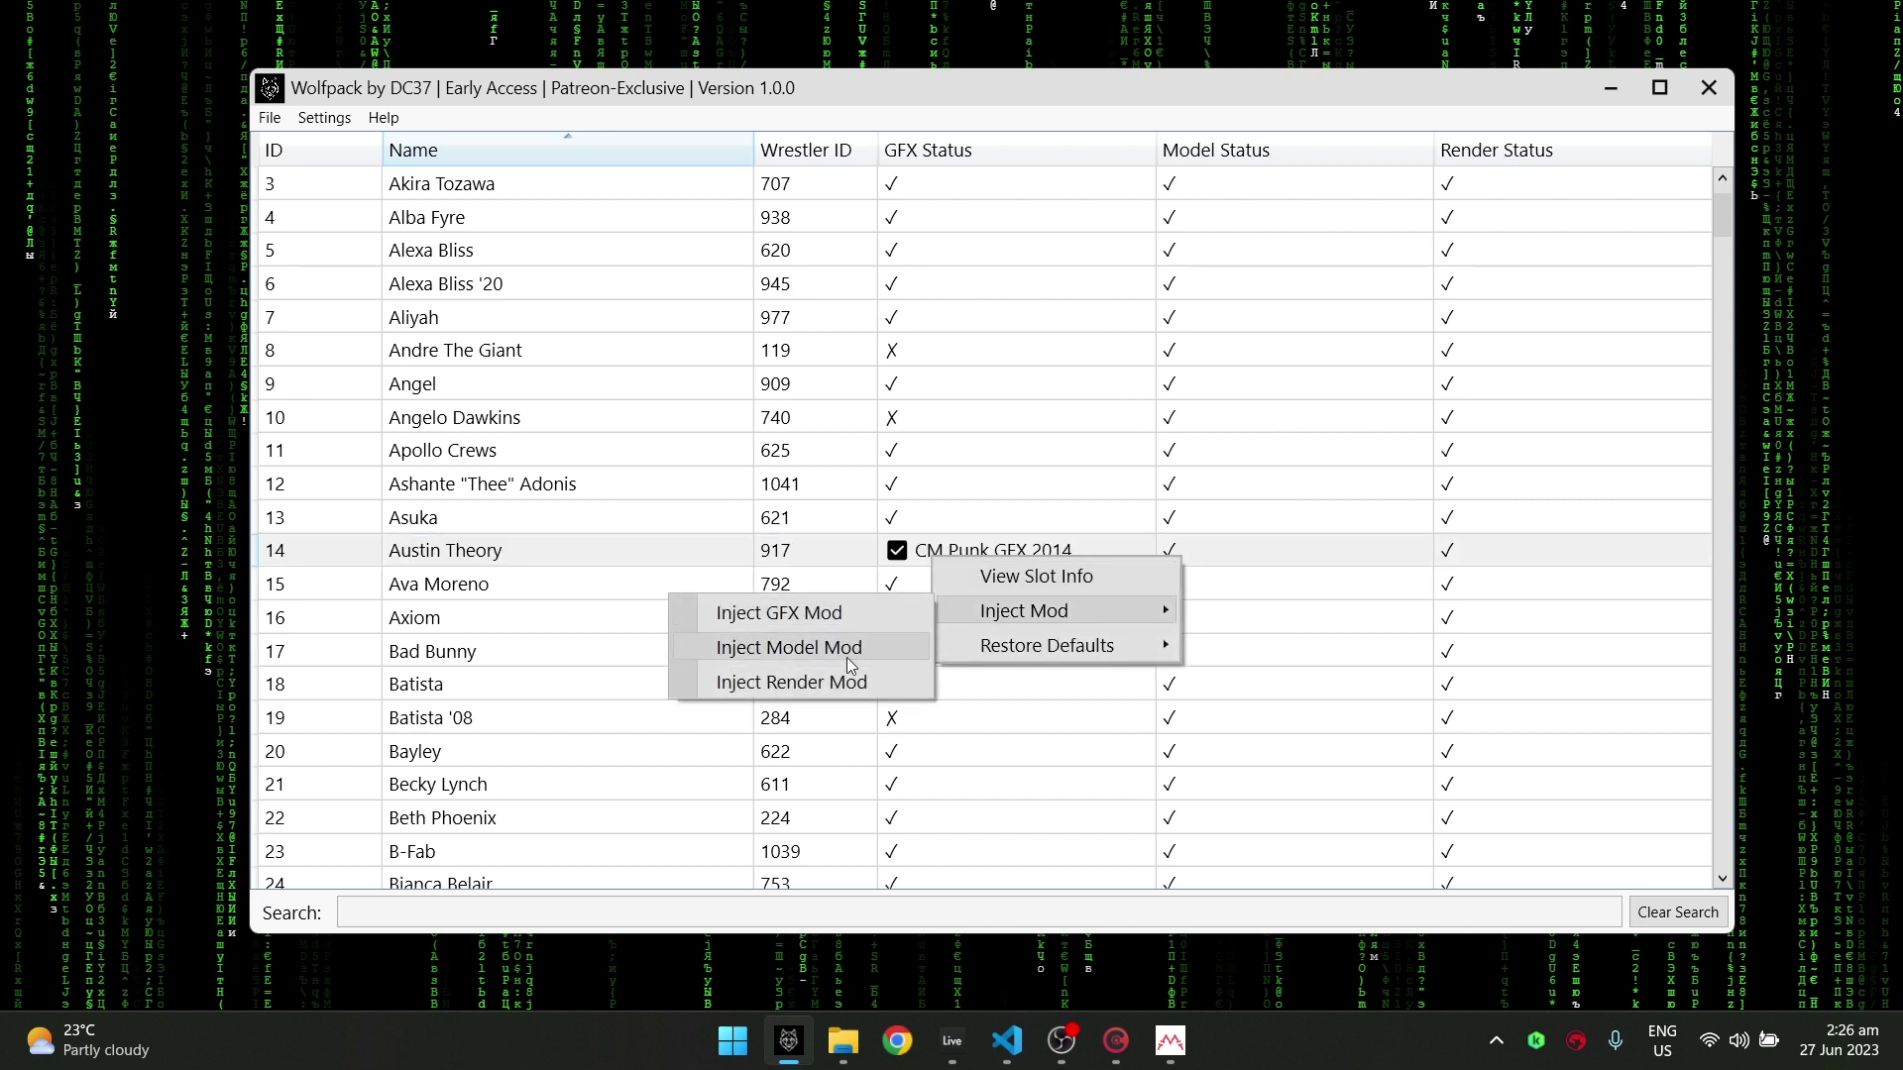
{"action": "left_click", "coordinate": [829, 681]}
{"action": "left_click", "coordinate": [1128, 565]}
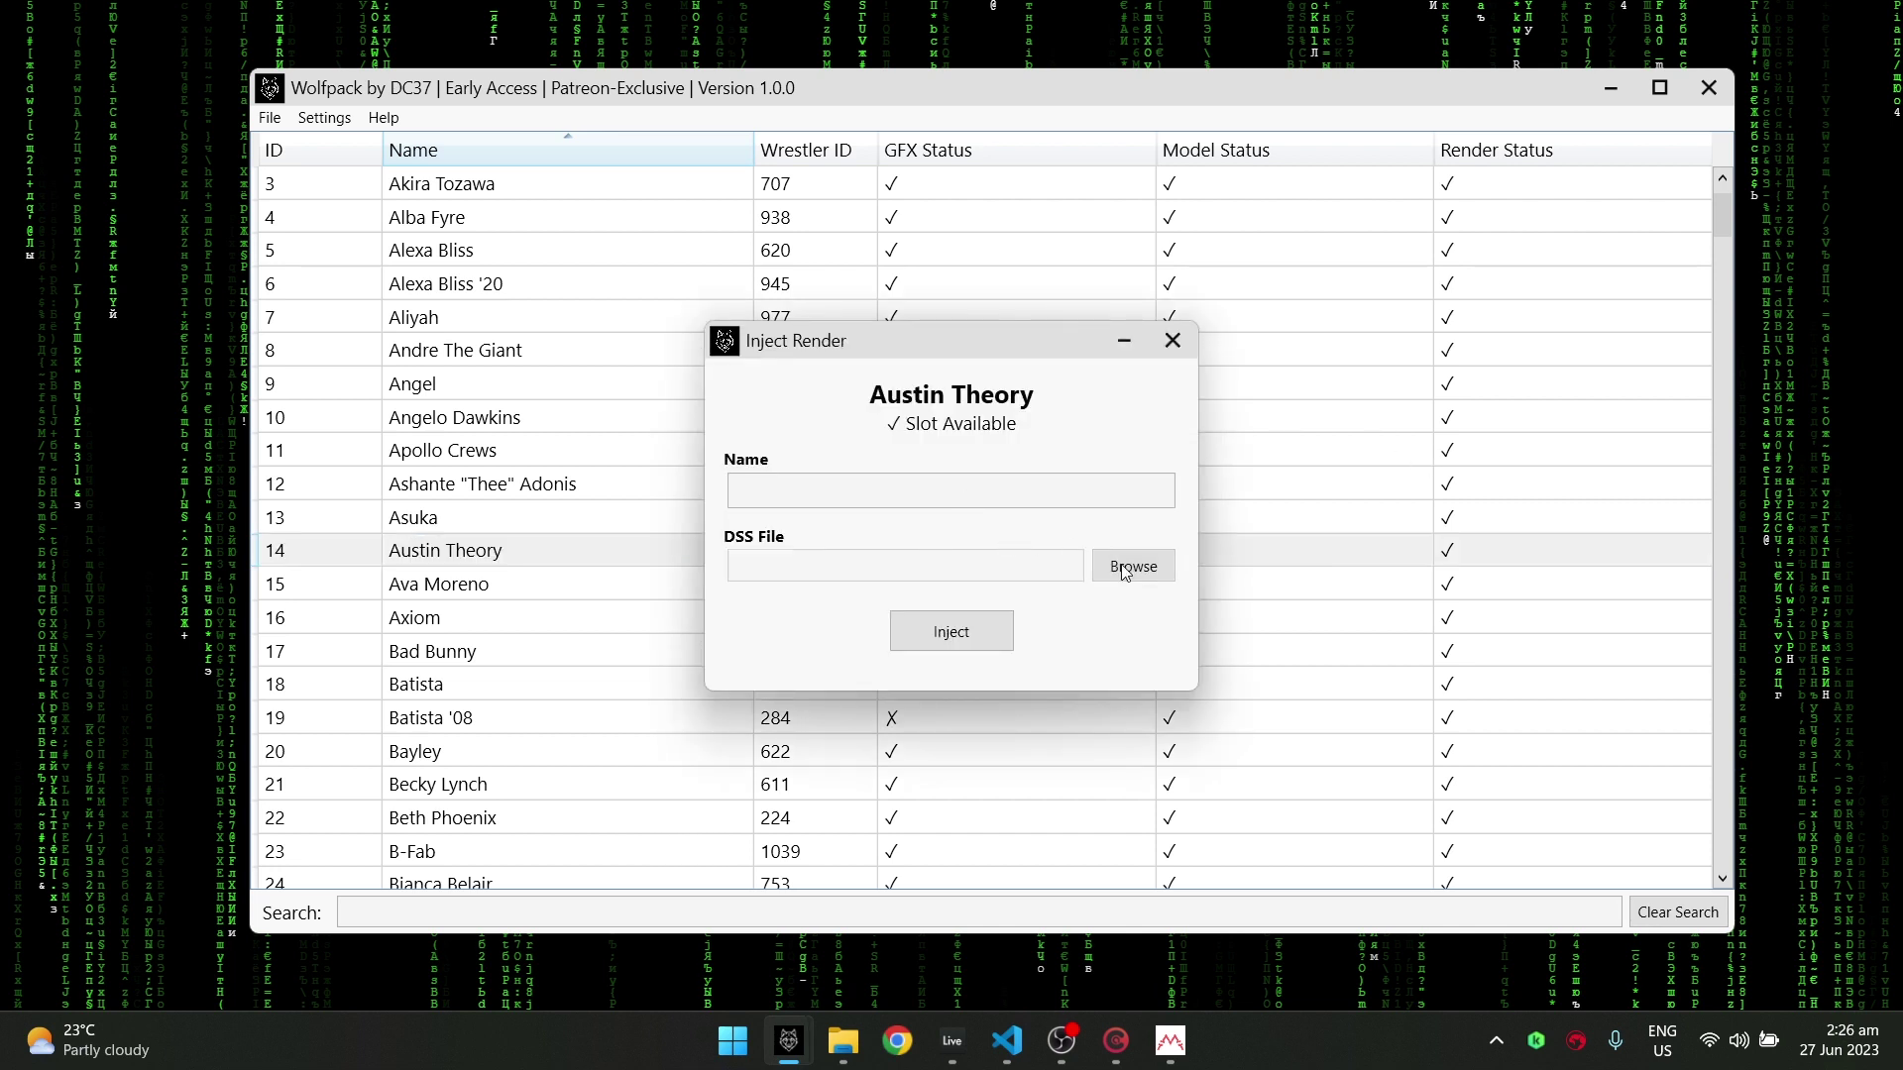
{"action": "left_click", "coordinate": [1288, 598]}
{"action": "left_click_drag", "start_coordinate": [1460, 355], "coordinate": [1388, 302]}
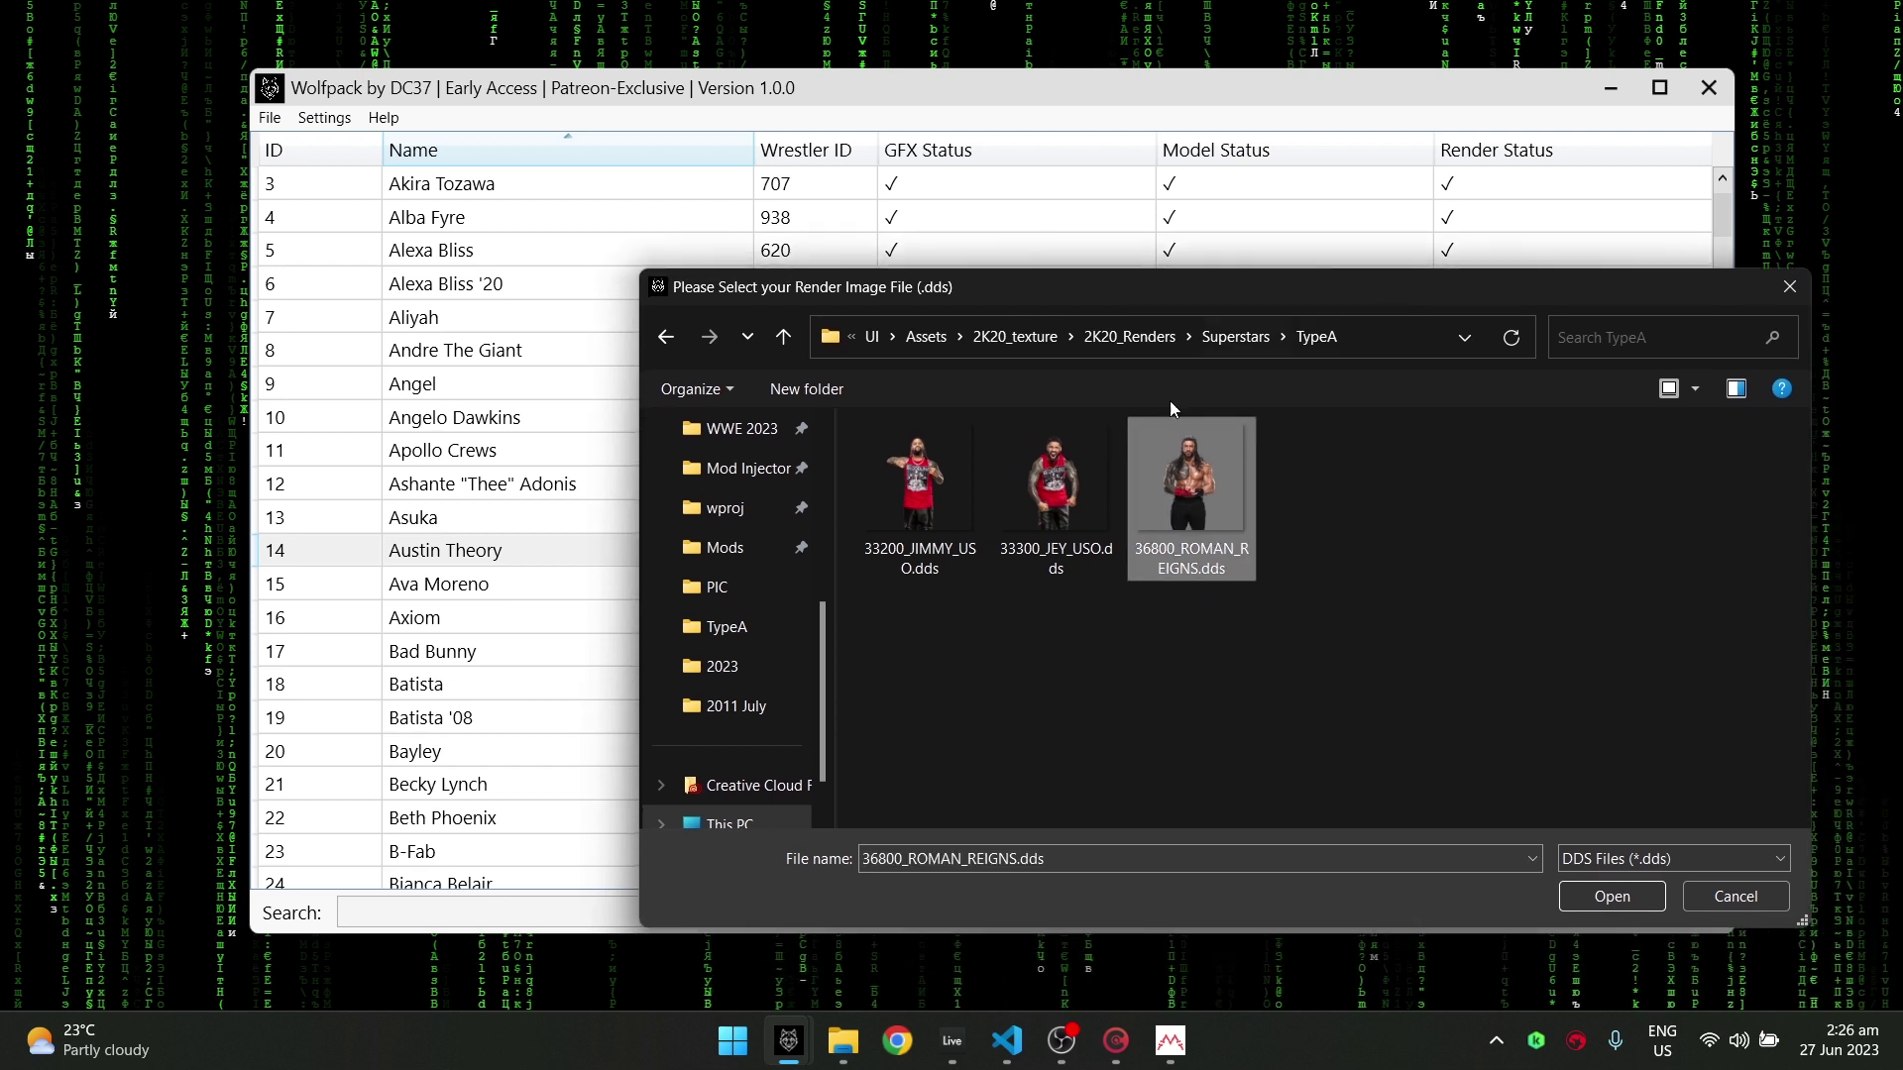
{"action": "left_click", "coordinate": [1028, 503]}
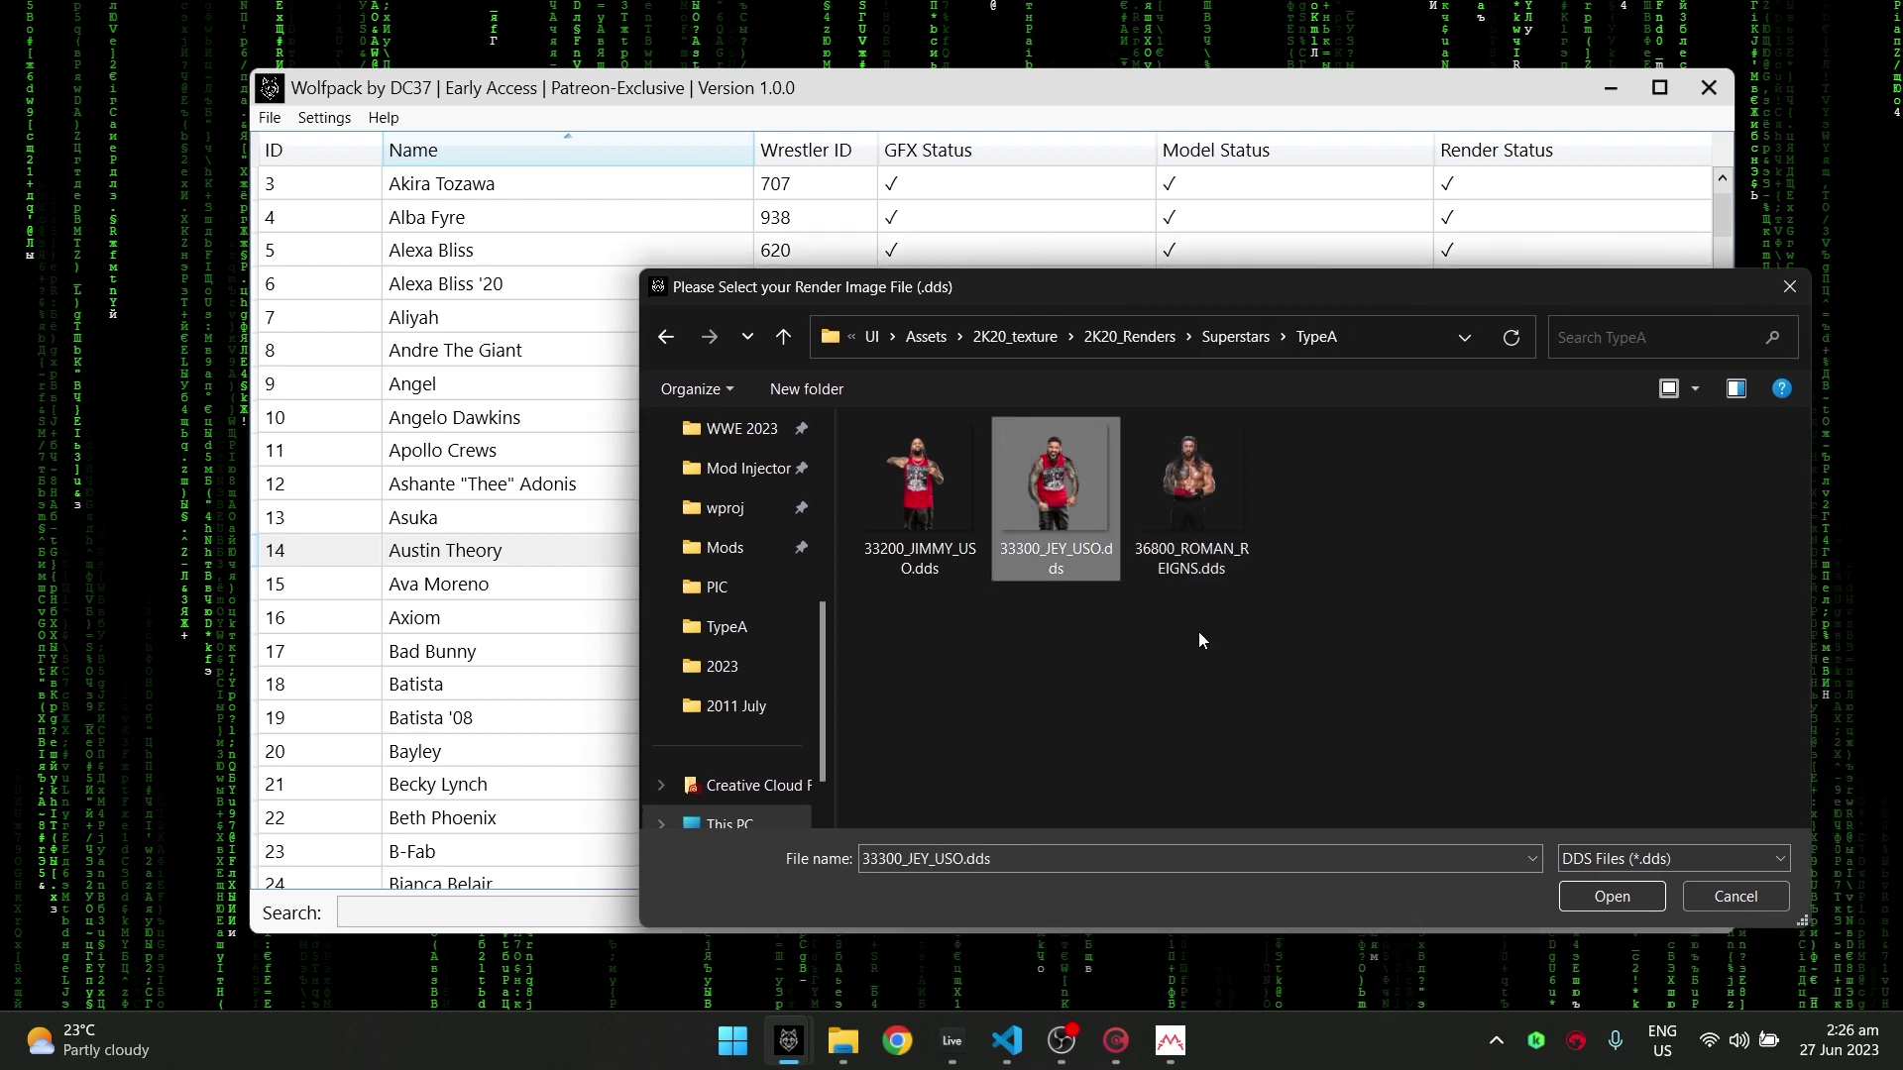
{"action": "left_click", "coordinate": [1601, 898]}
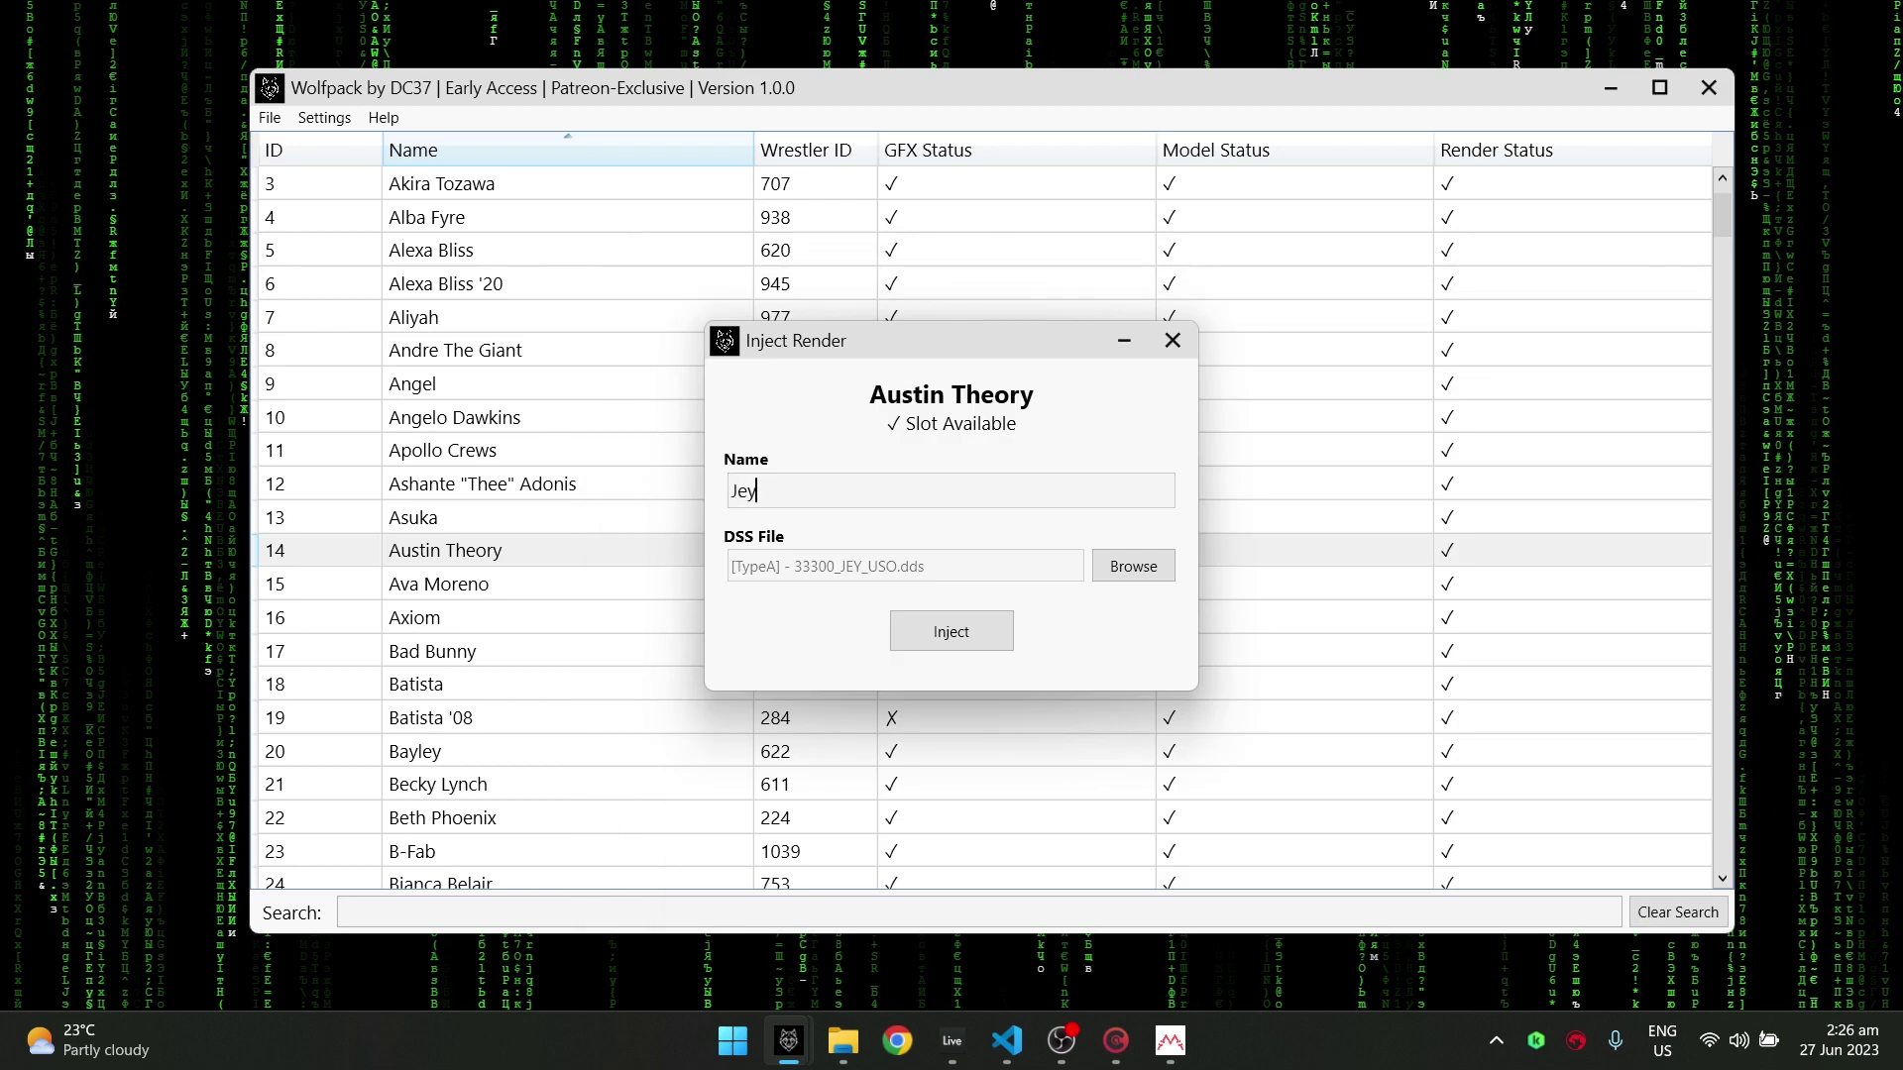
Step: Name the render 'Jey Render' and inject it into Austin Theory's slot
{"action": "type", "text": "Jey Render"}
{"action": "left_click", "coordinate": [981, 639]}
{"action": "left_click", "coordinate": [951, 526]}
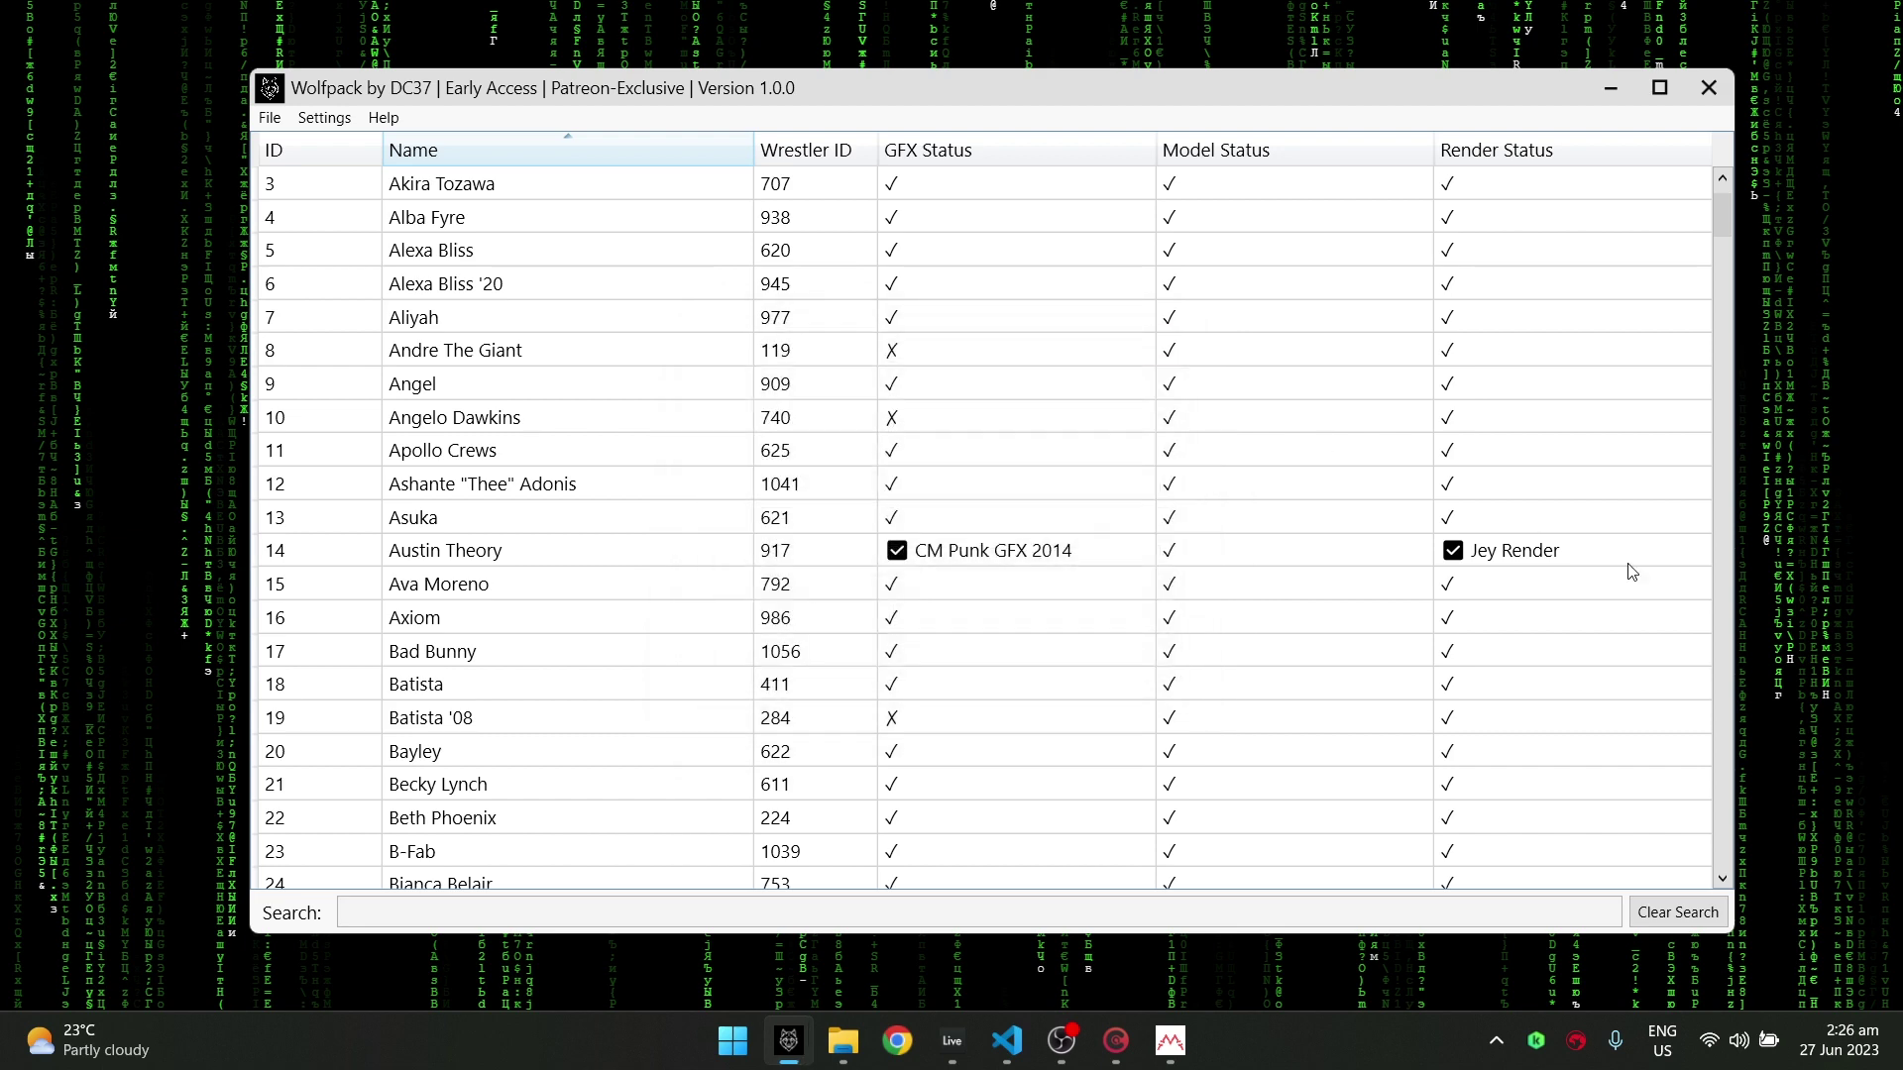
Step: Begin a model injection for Austin Theory with Characters > 1032_Solo_Sikoa > BaseModel as the base model
{"action": "left_click", "coordinate": [1508, 558]}
{"action": "left_click", "coordinate": [1318, 560]}
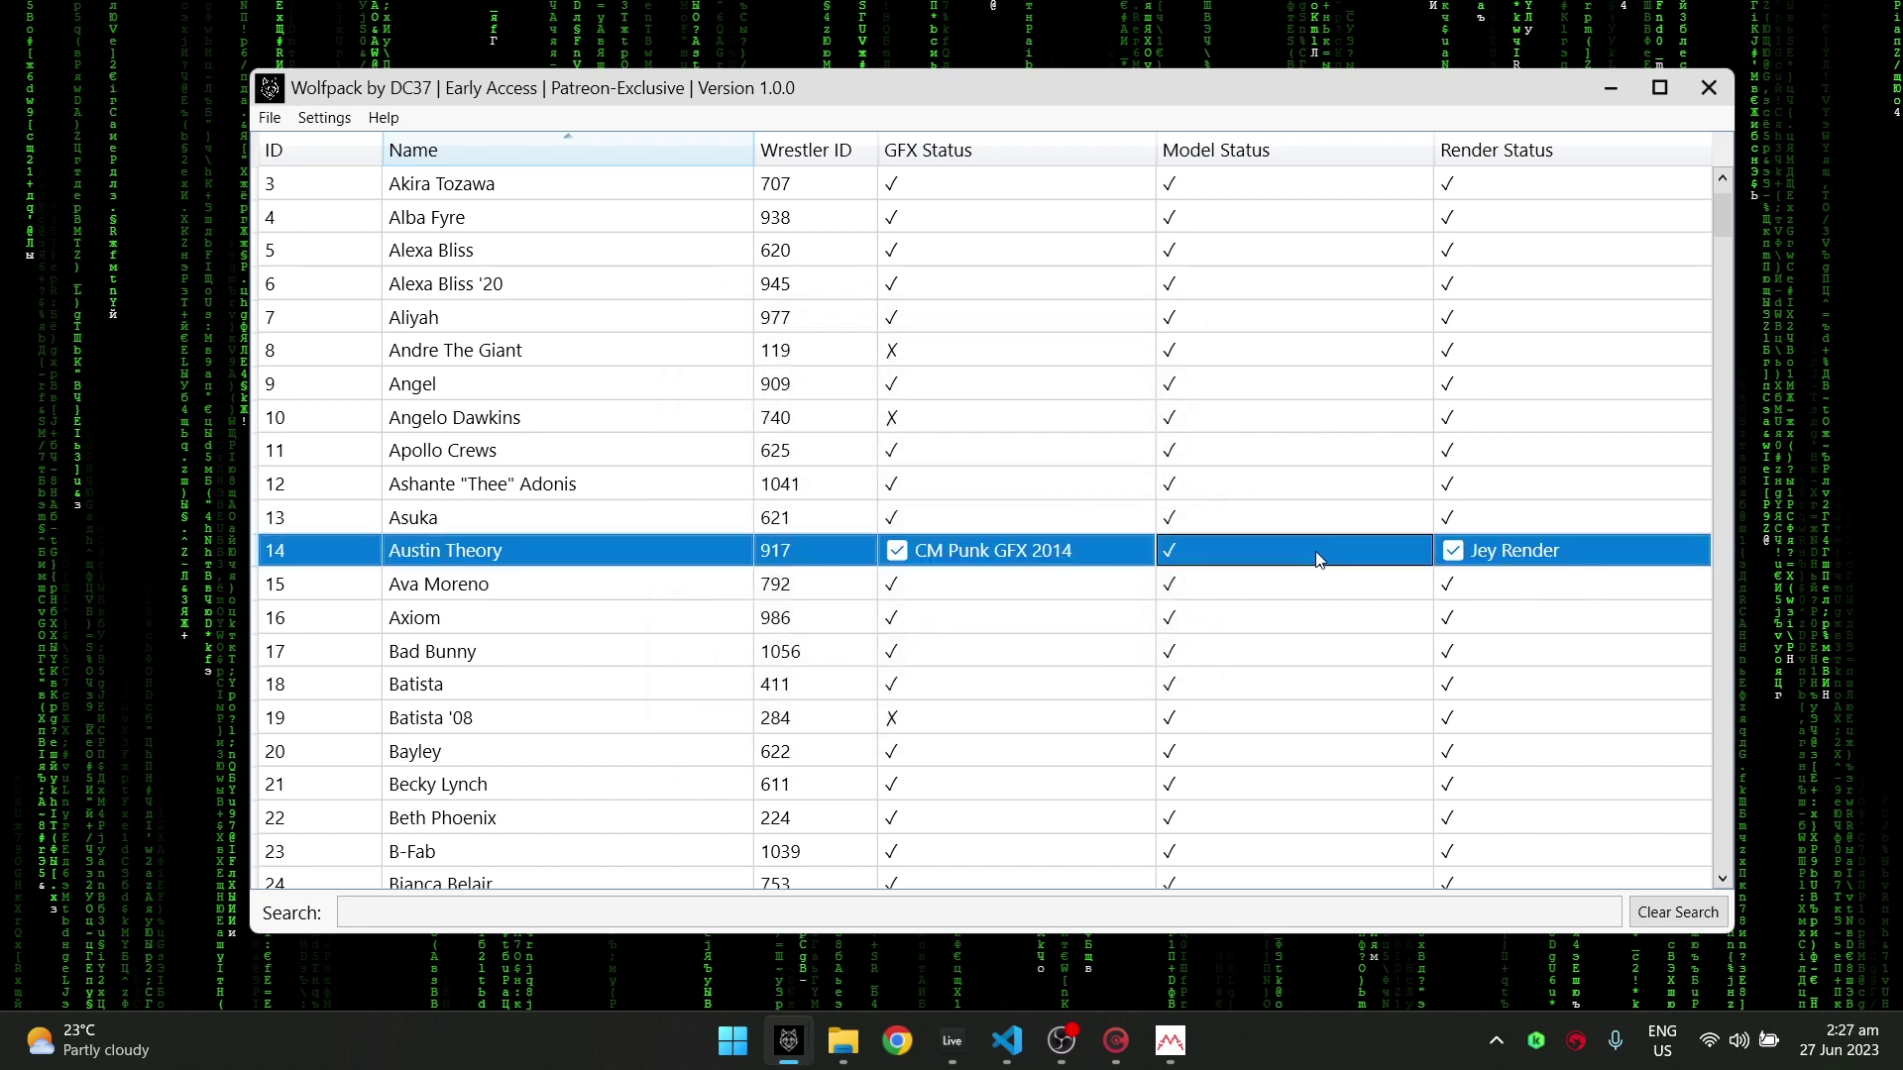
{"action": "right_click", "coordinate": [1251, 560]}
{"action": "mouse_move", "coordinate": [1144, 616]}
{"action": "left_click", "coordinate": [882, 644]}
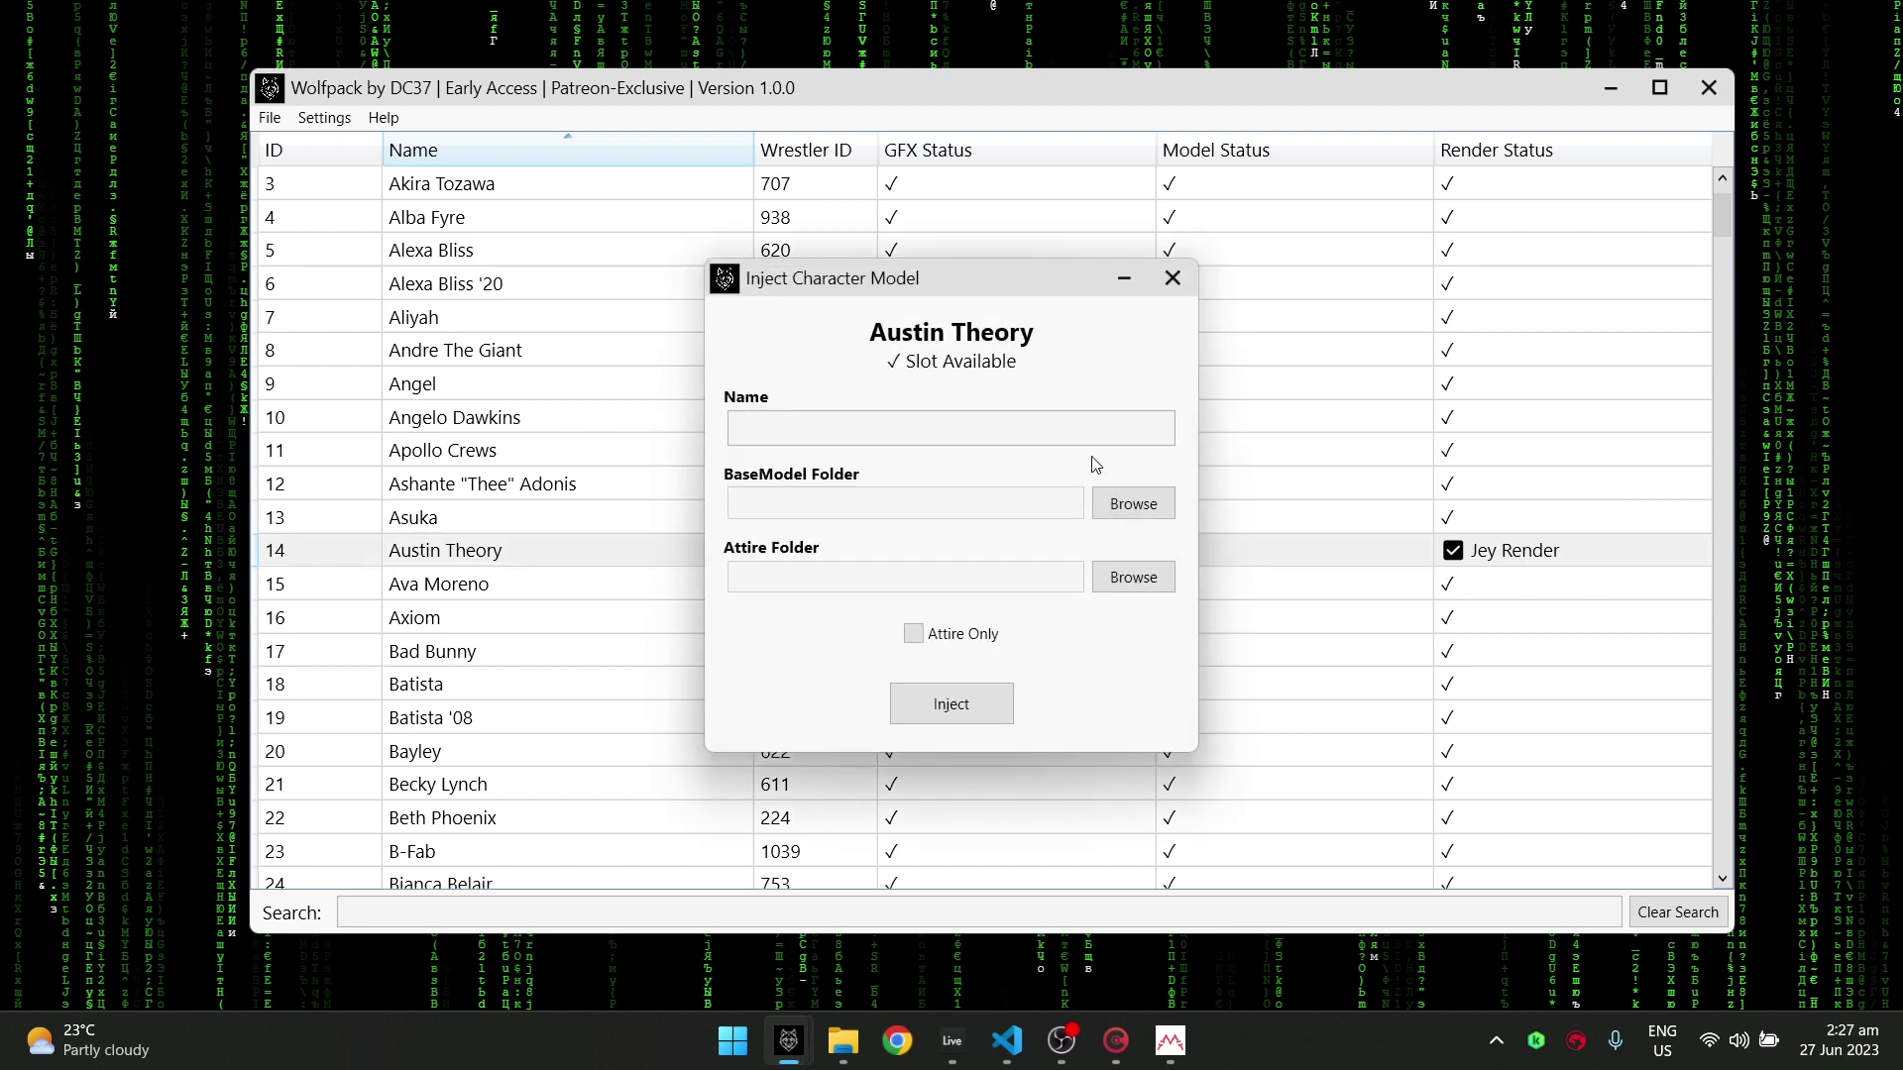
{"action": "left_click", "coordinate": [1133, 506]}
{"action": "left_click", "coordinate": [670, 141]}
{"action": "left_click", "coordinate": [555, 349]}
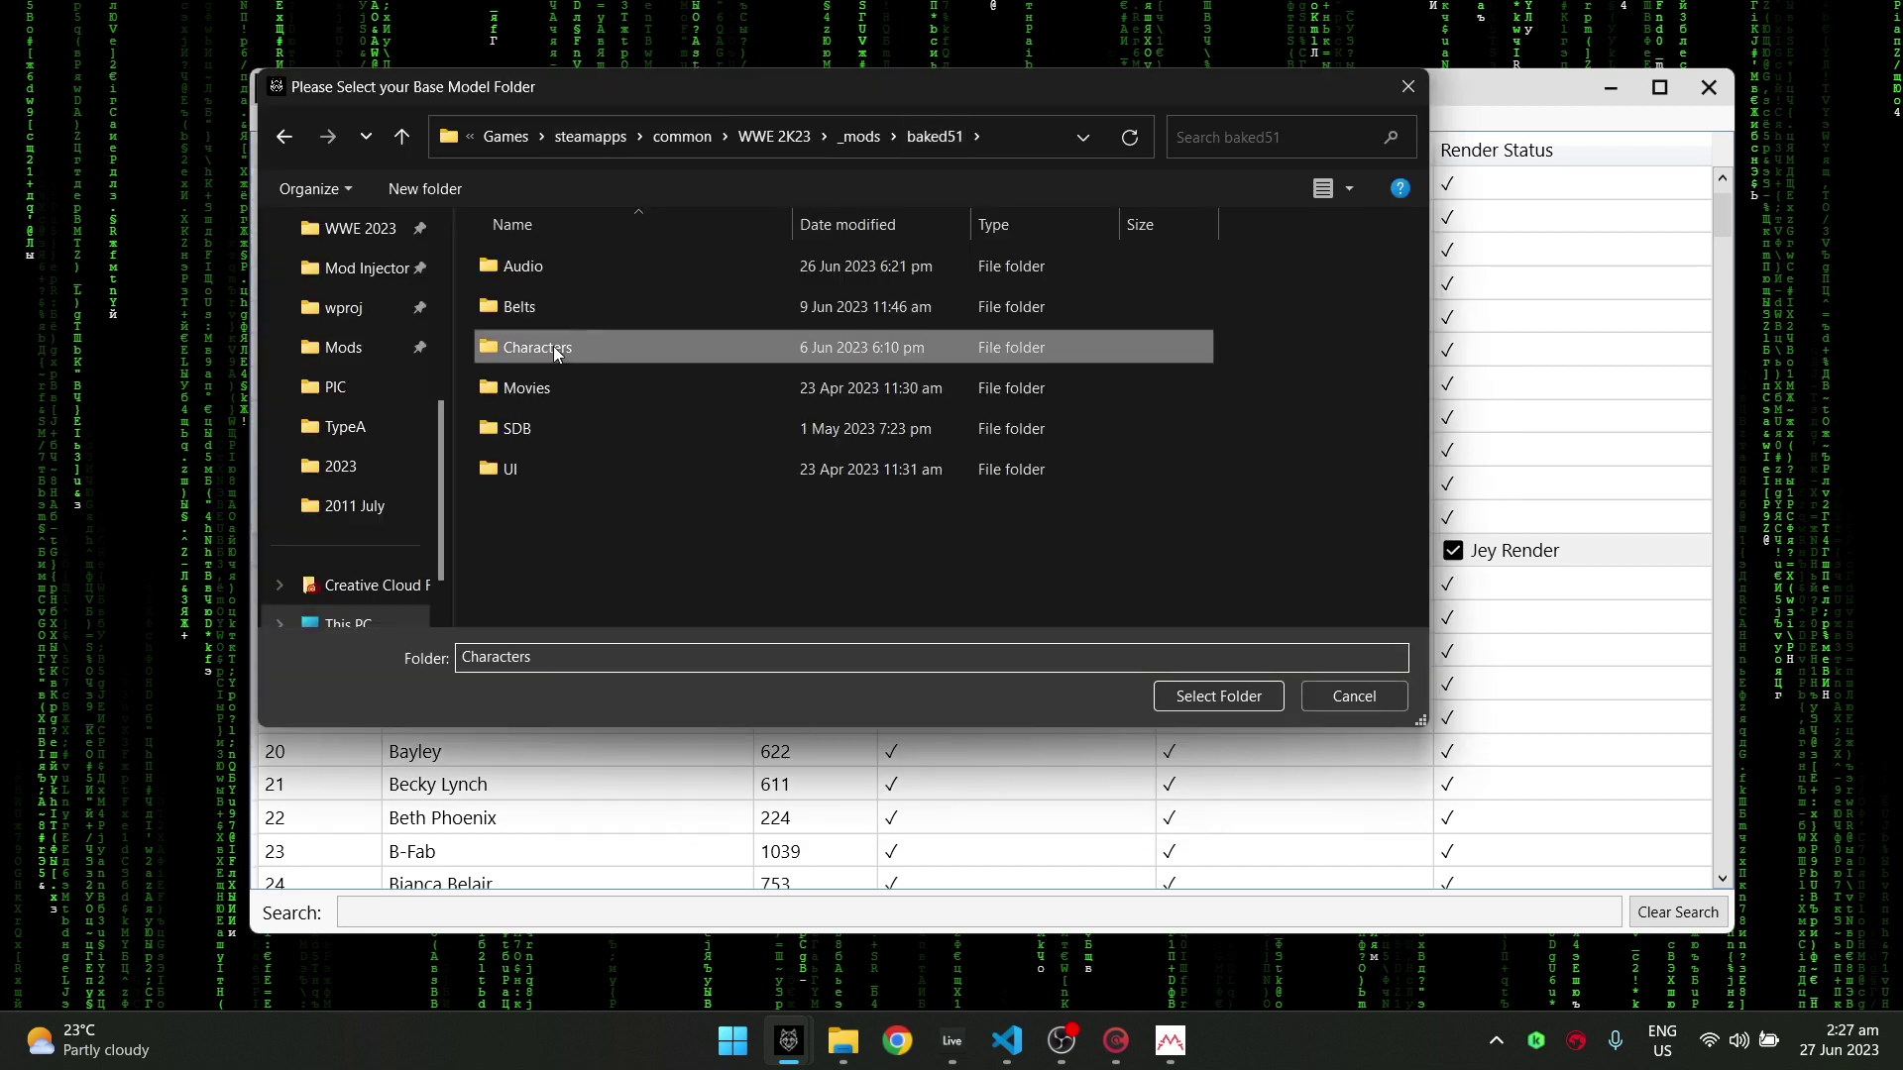
{"action": "double_click", "coordinate": [555, 349]}
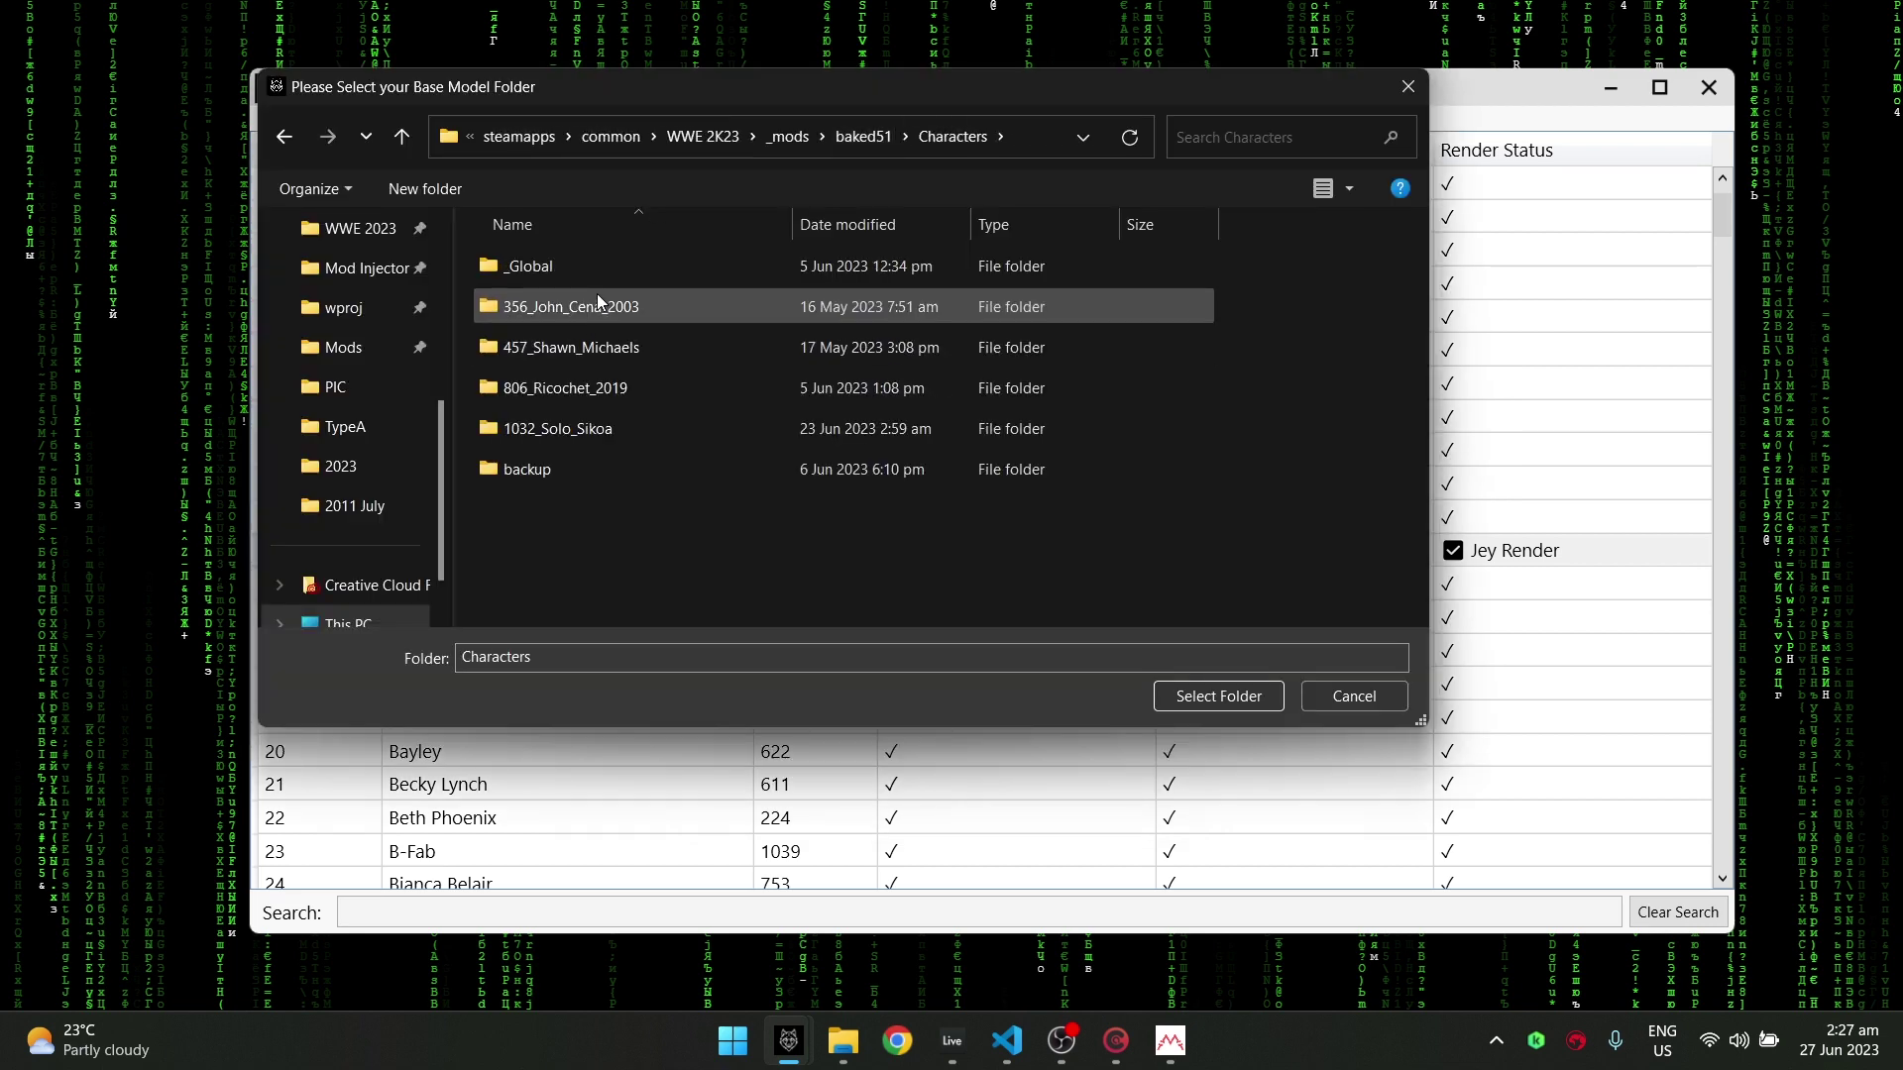
{"action": "left_click", "coordinate": [587, 426]}
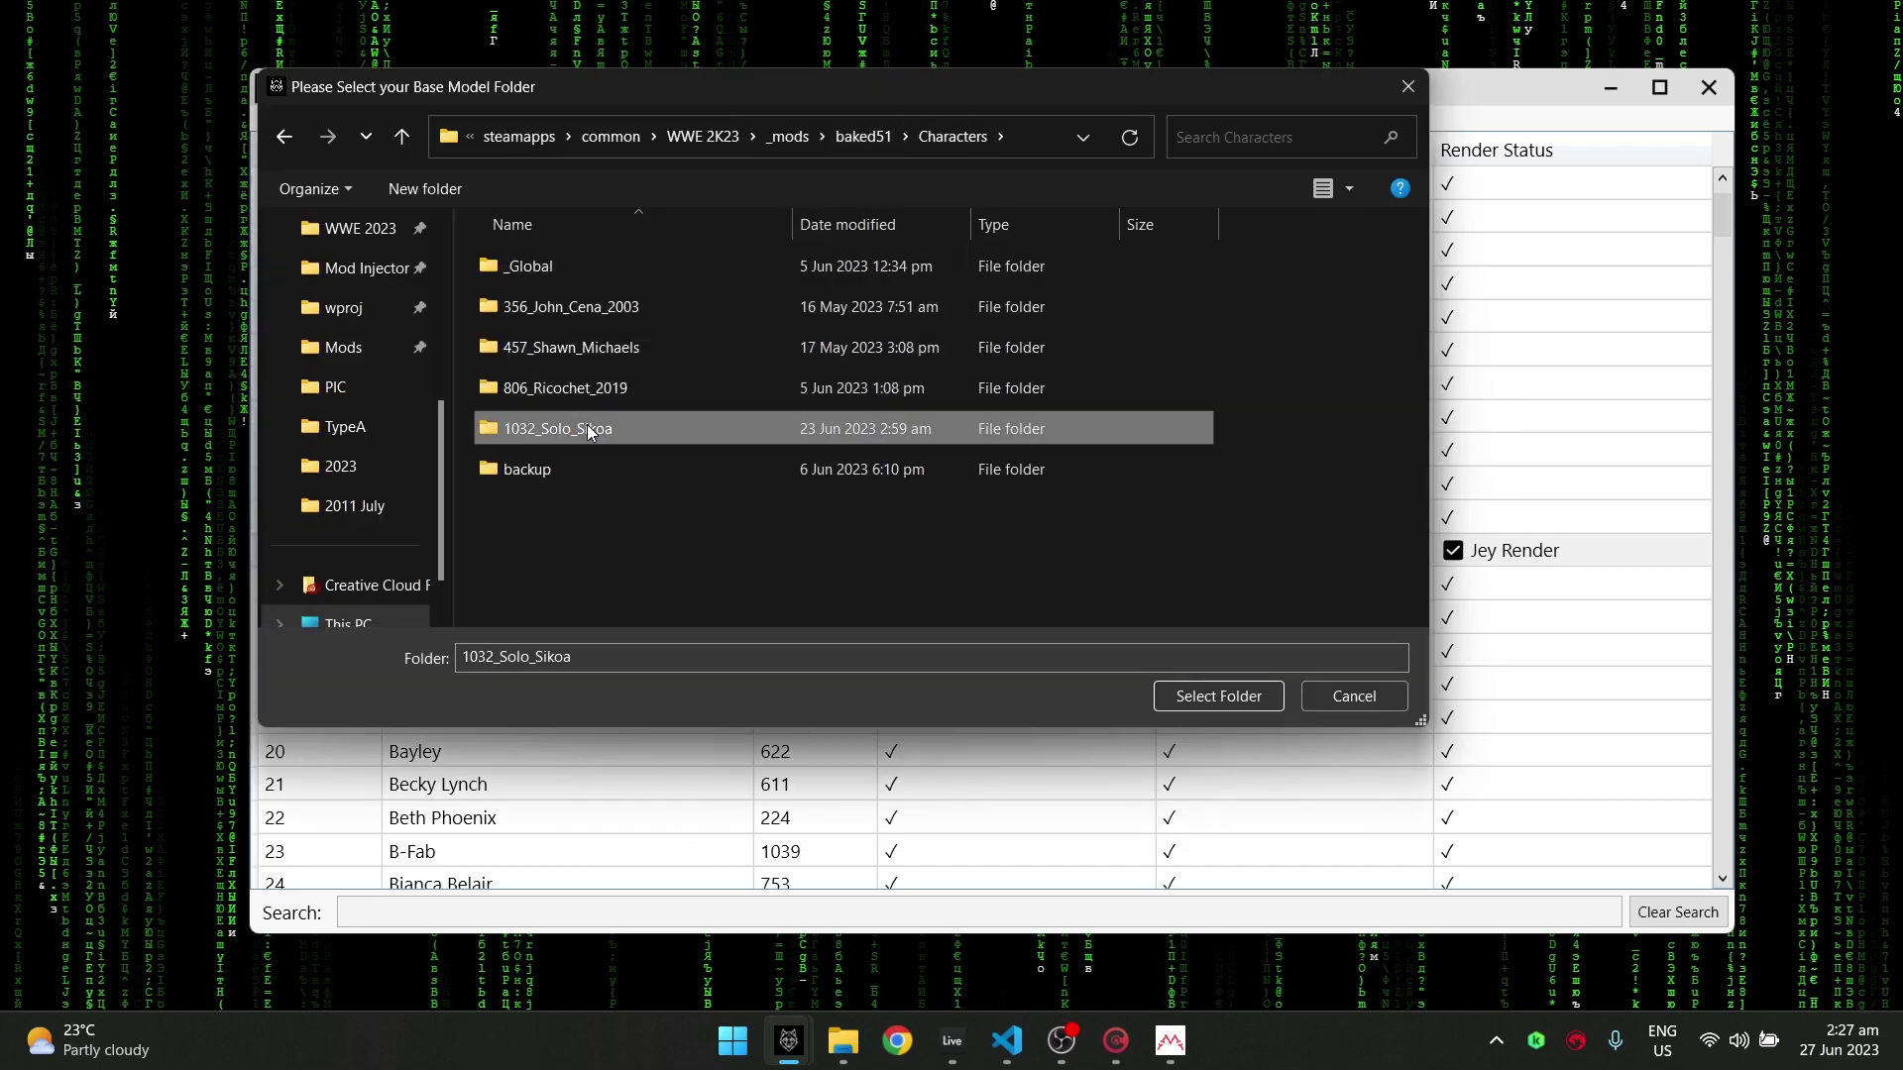
{"action": "double_click", "coordinate": [737, 432]}
{"action": "left_click", "coordinate": [609, 347]}
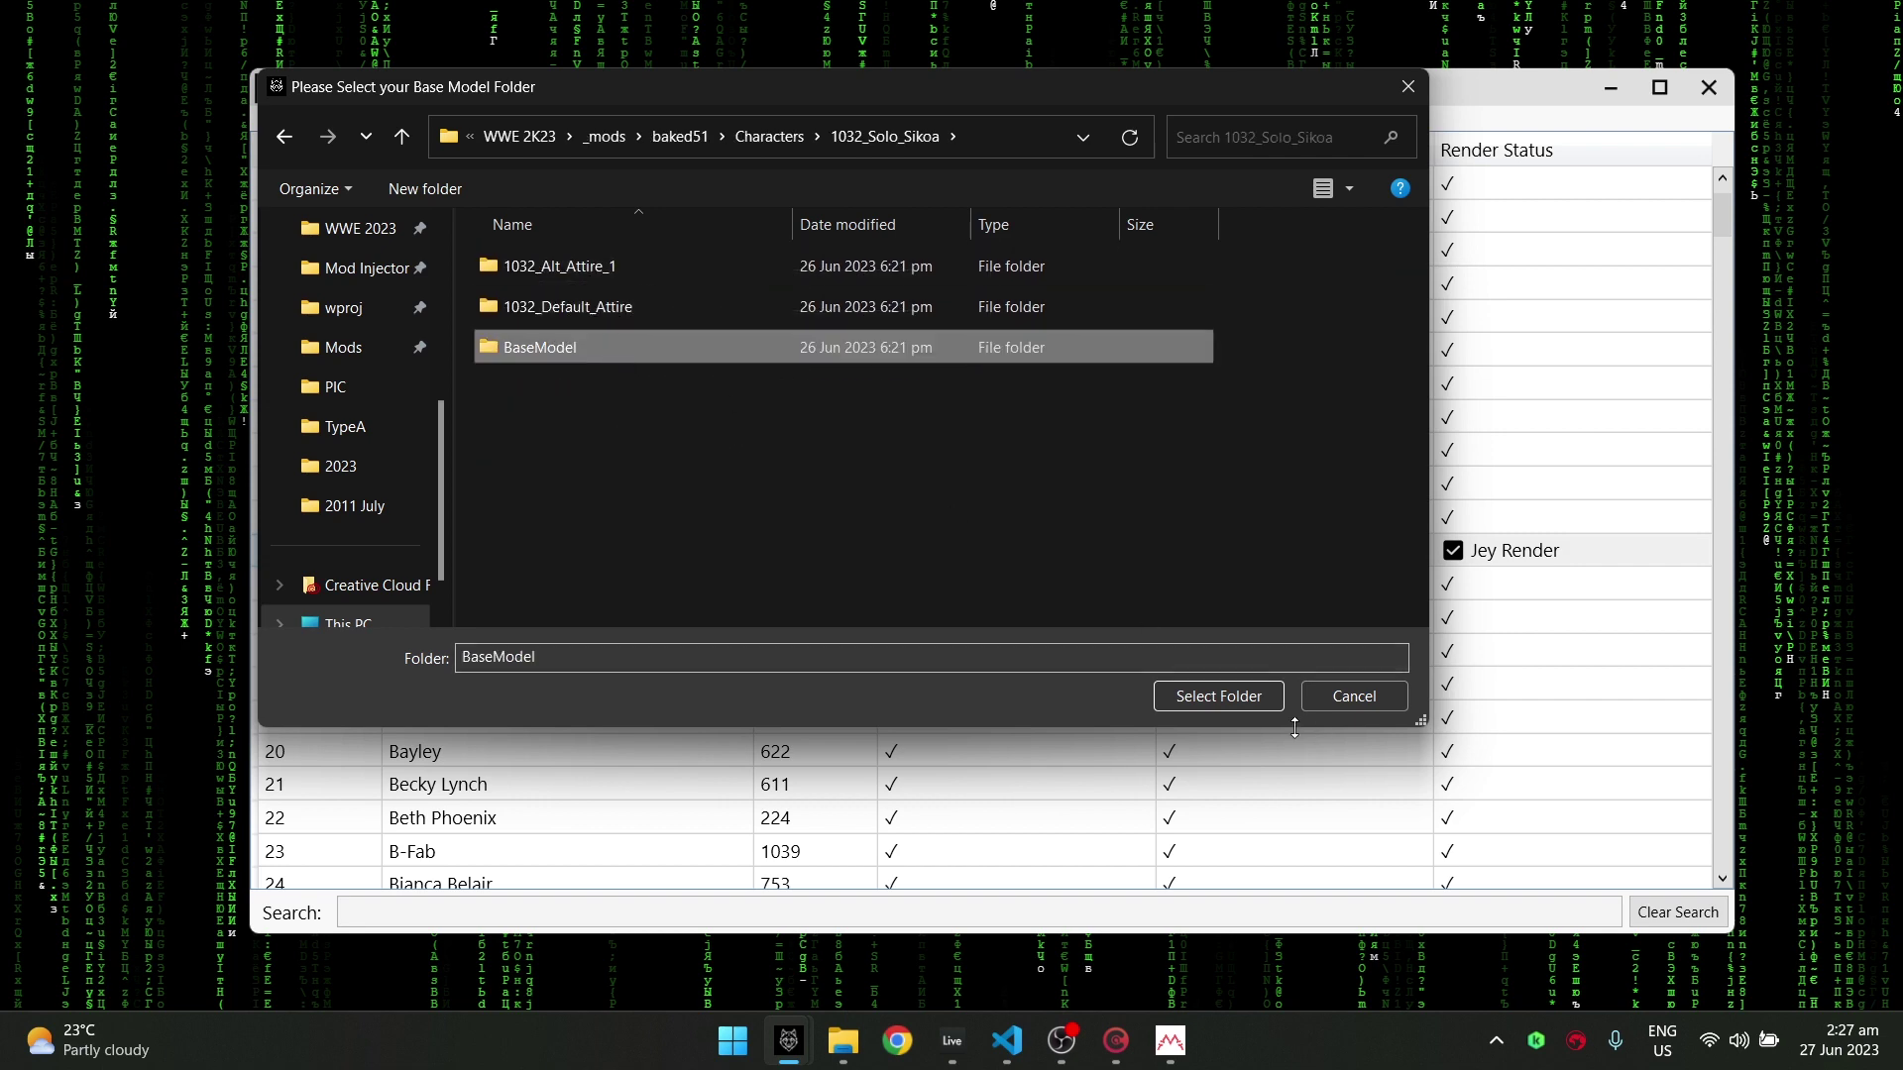
{"action": "left_click", "coordinate": [1188, 705]}
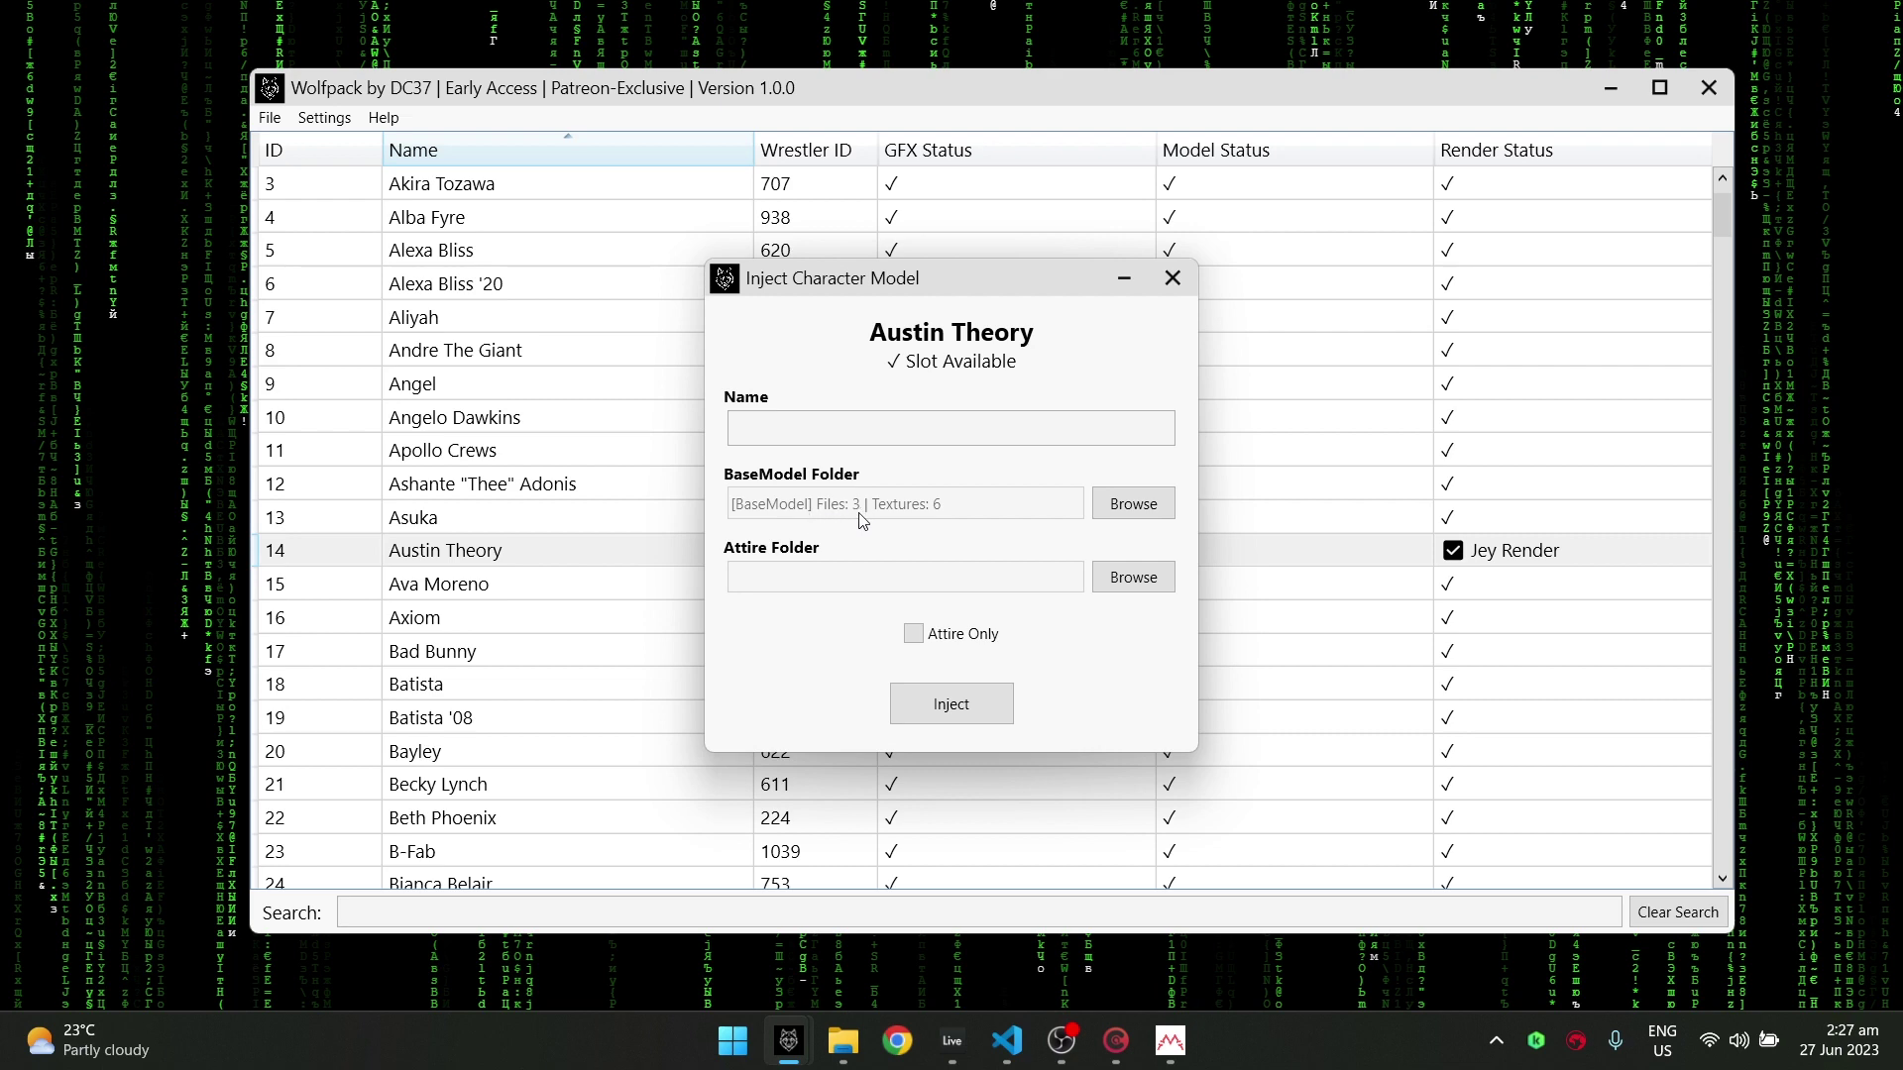
Step: Set 1032_Default_Attire as the attire and inject the Solo Sikoa 23 model
{"action": "left_click", "coordinate": [1133, 578]}
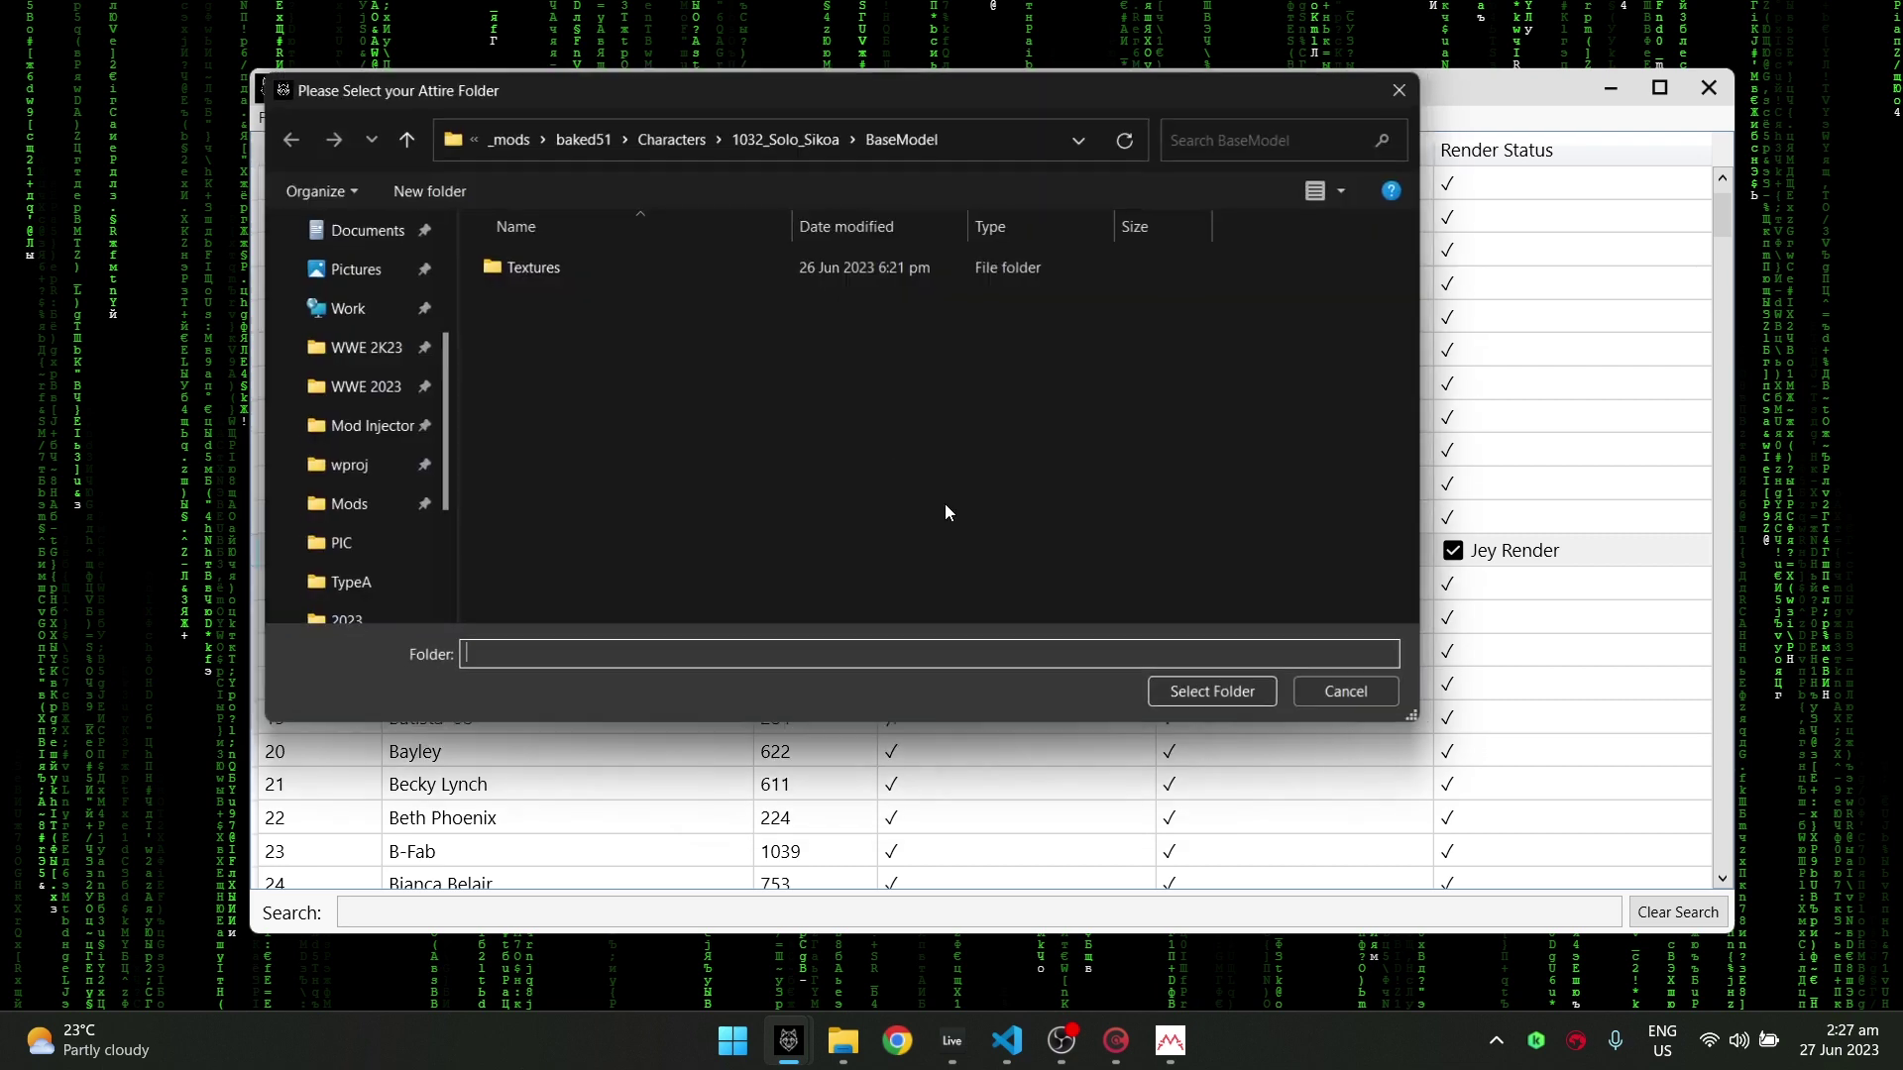
{"action": "left_click", "coordinate": [786, 139]}
{"action": "left_click", "coordinate": [561, 302]}
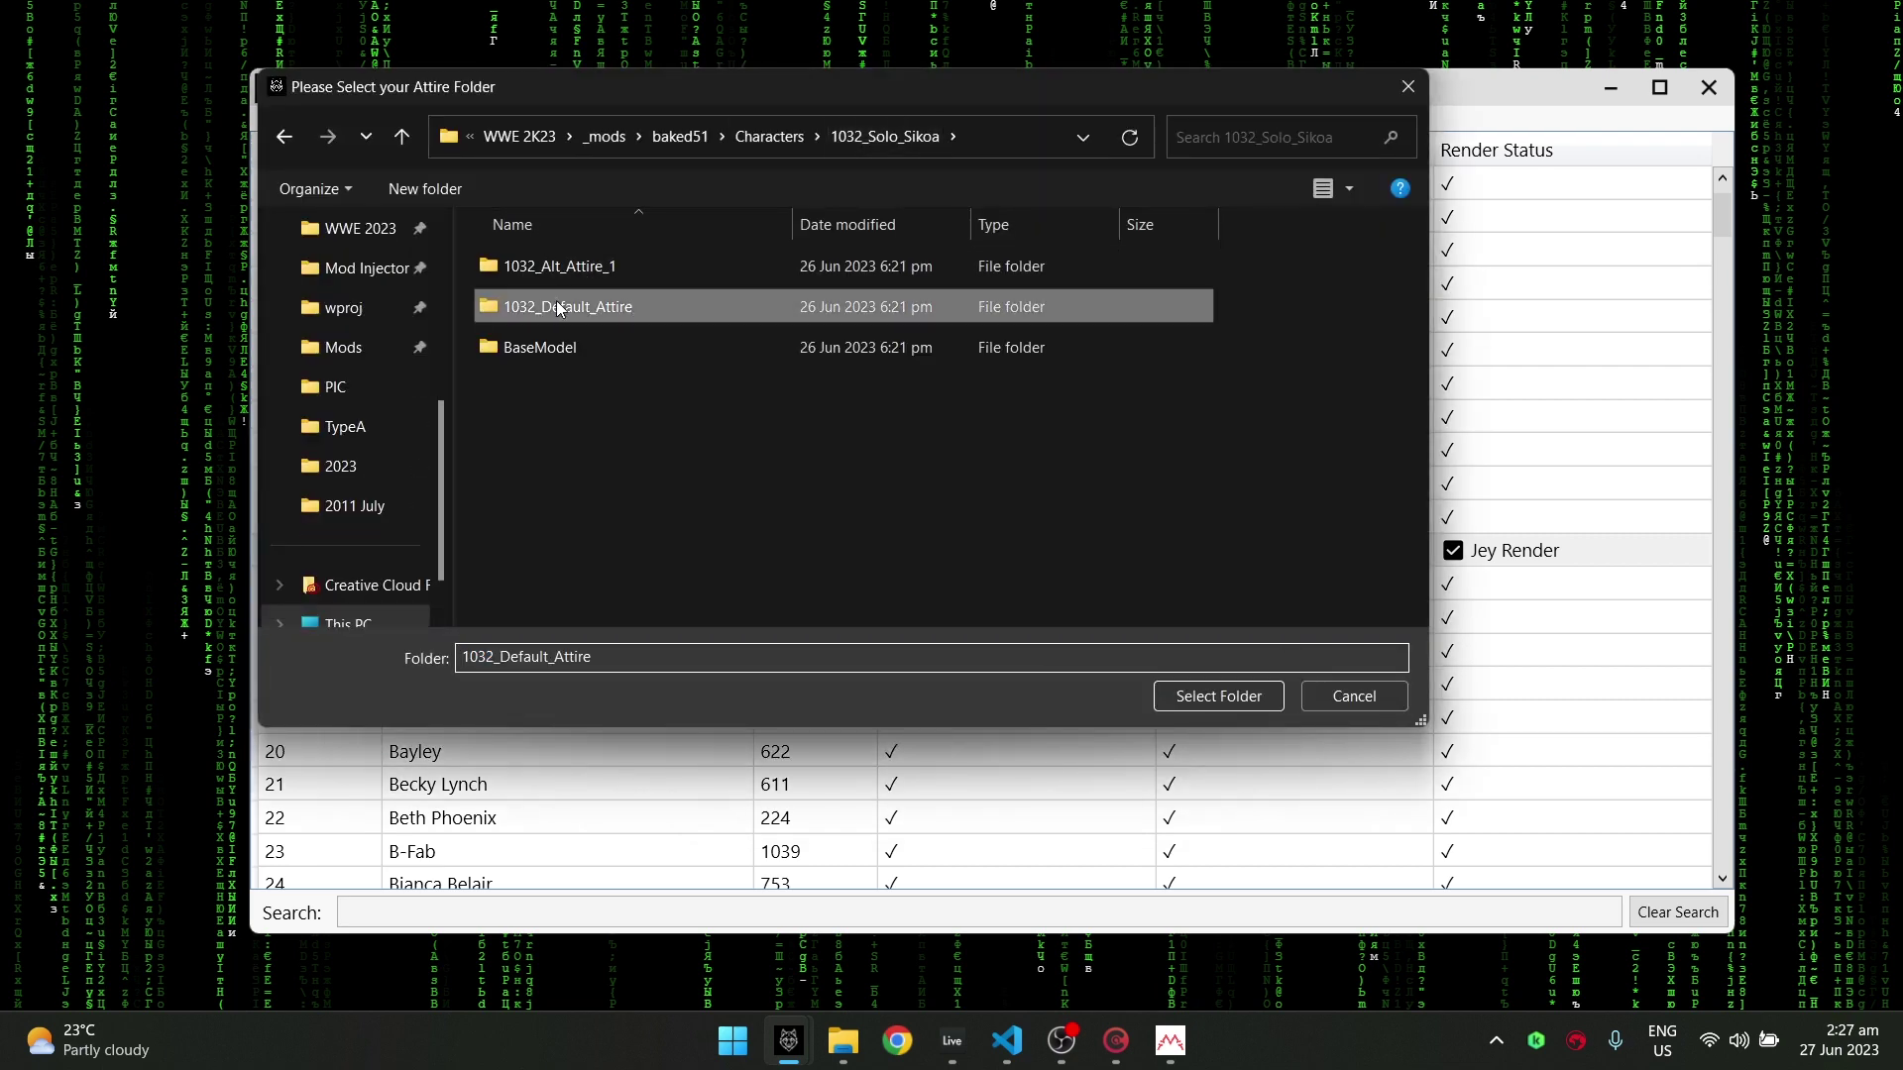
{"action": "left_click", "coordinate": [1184, 695]}
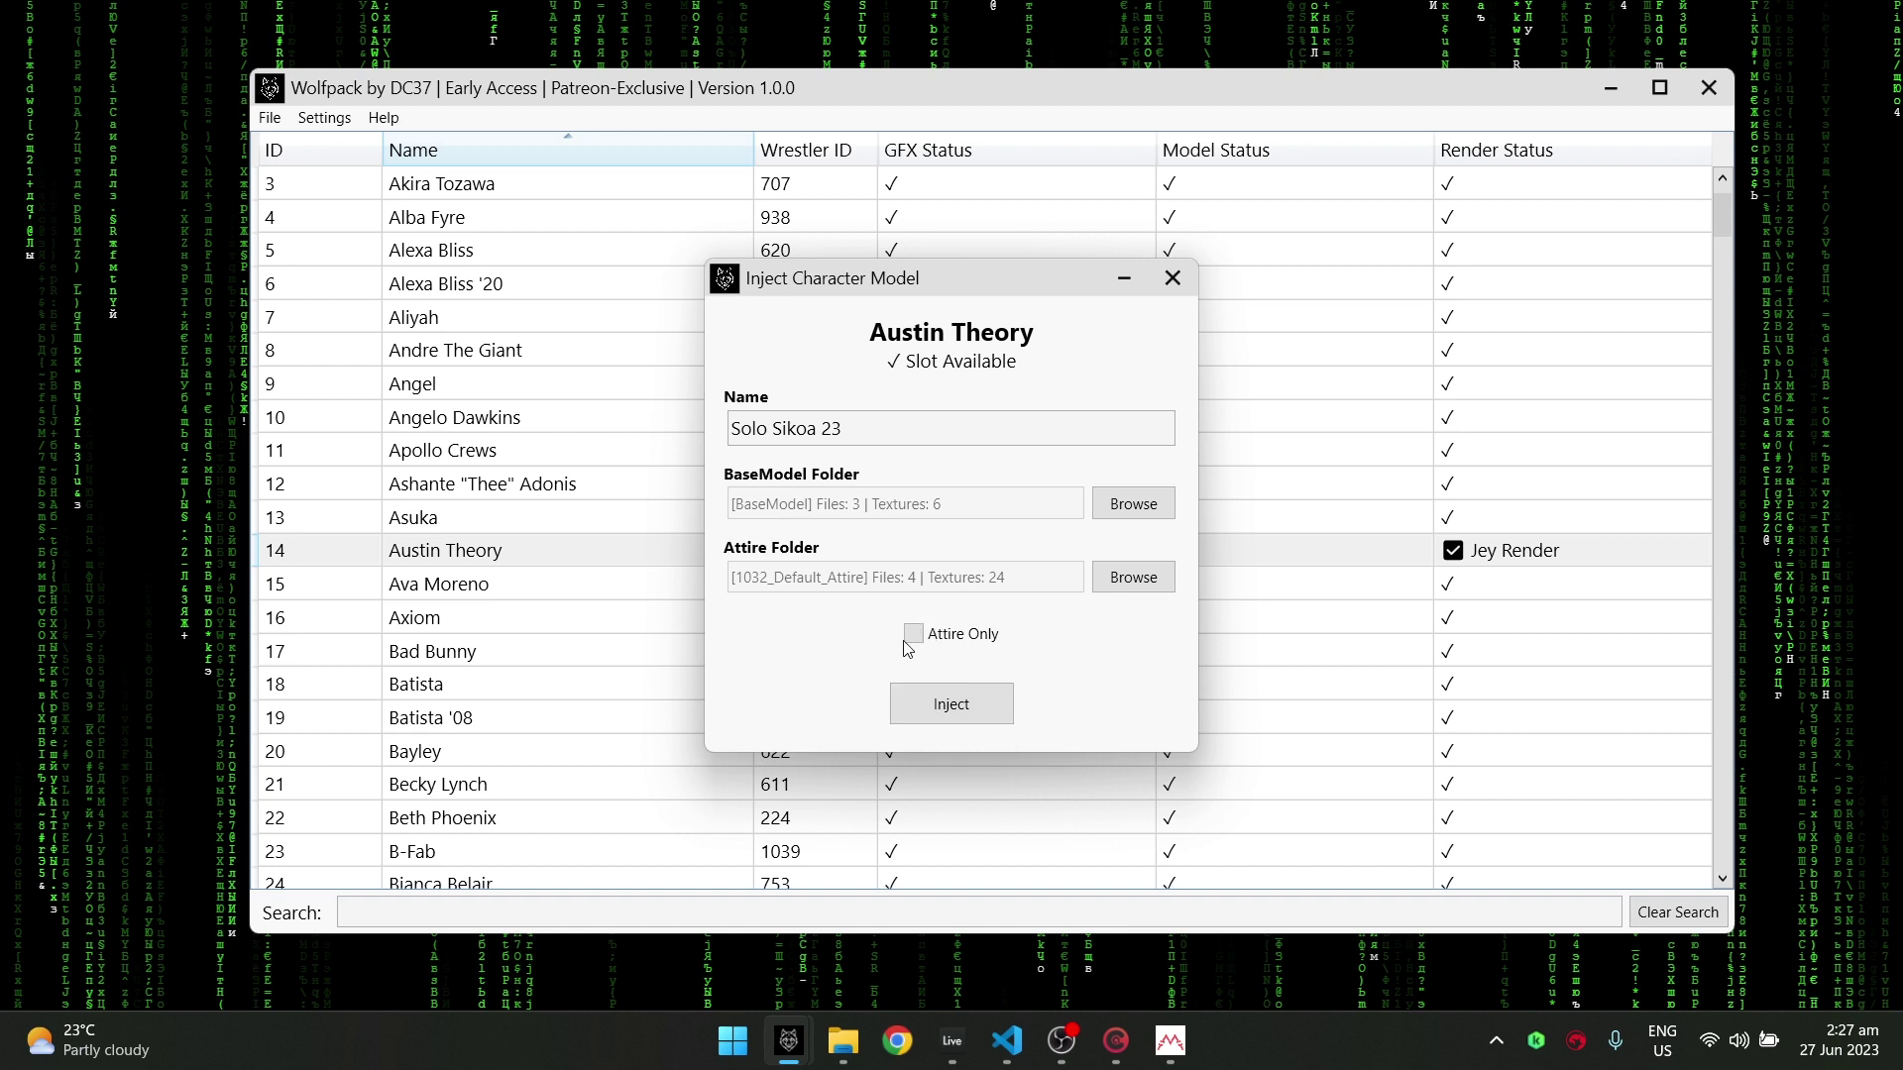
{"action": "left_click", "coordinate": [967, 716]}
{"action": "left_click", "coordinate": [977, 529]}
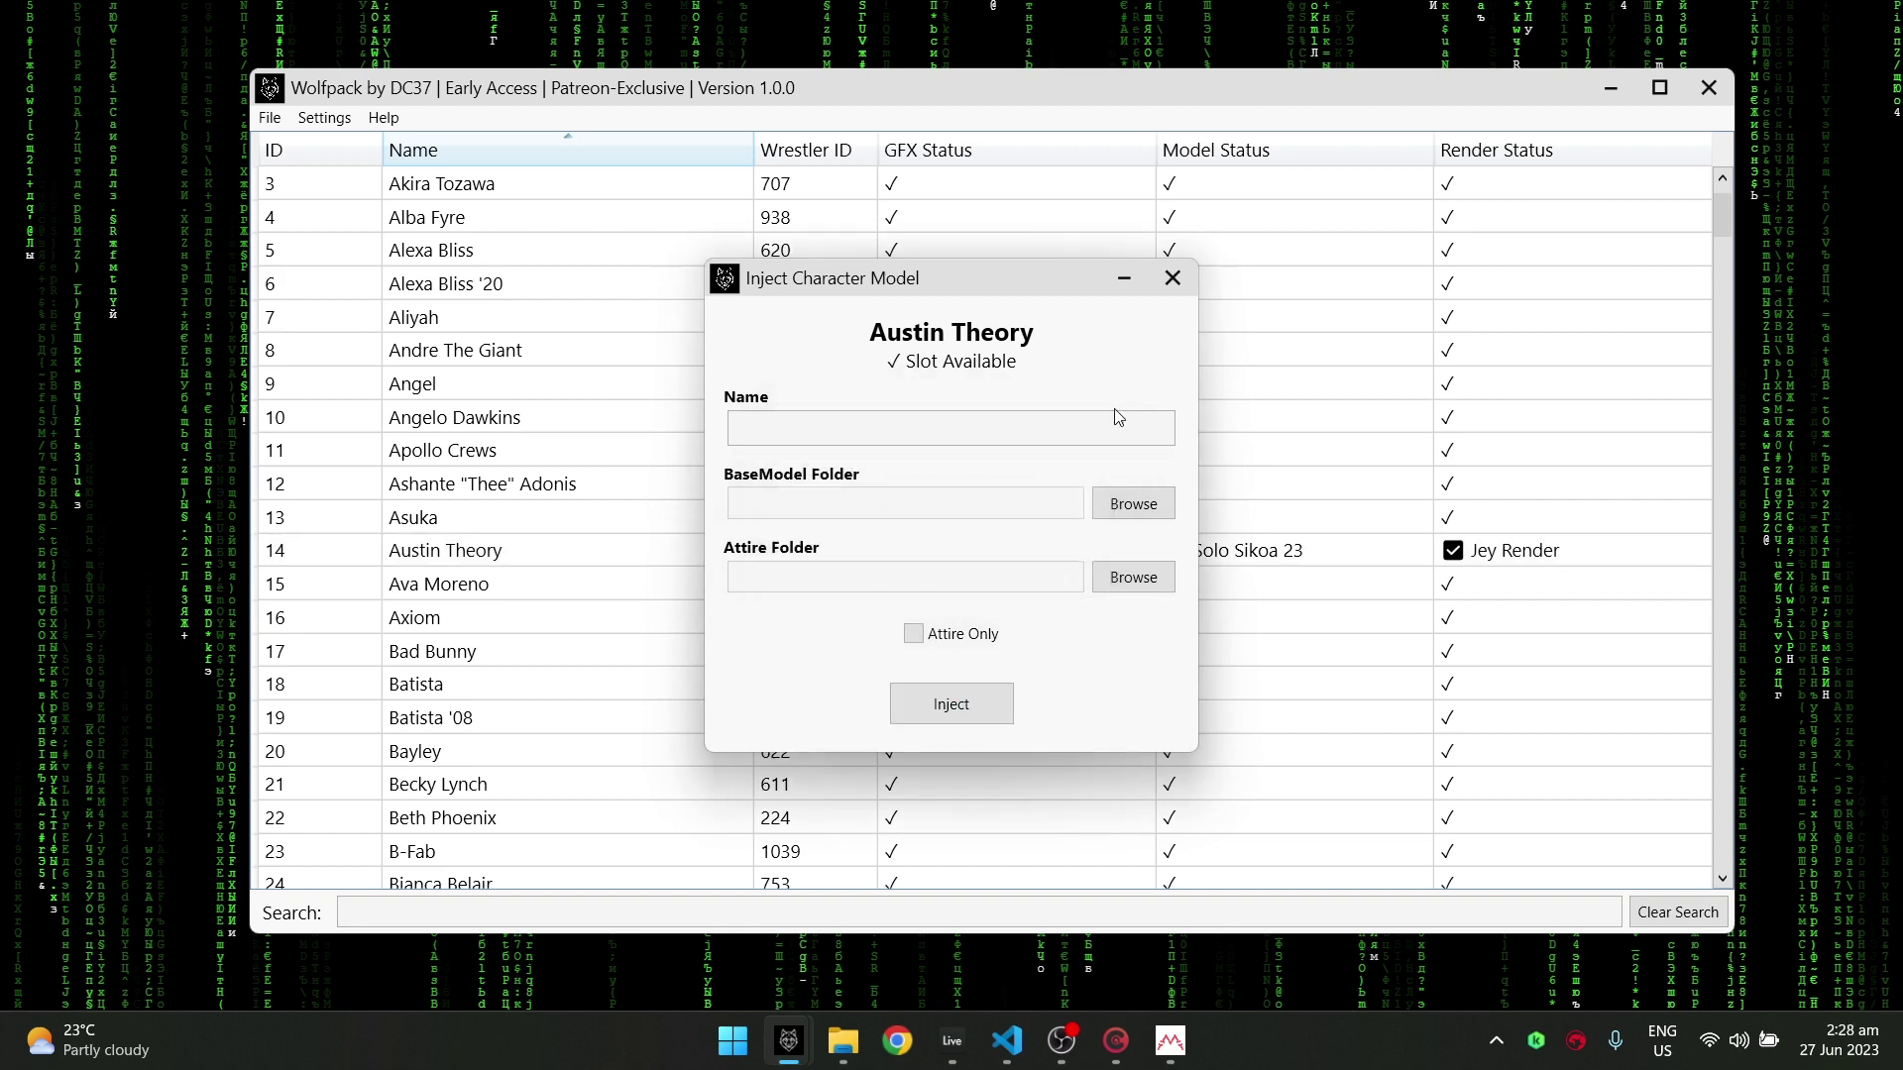
{"action": "left_click", "coordinate": [1173, 277]}
Step: Review Austin Theory's row for the new Solo Sikoa 23 model and render entries
{"action": "left_click", "coordinate": [1024, 555]}
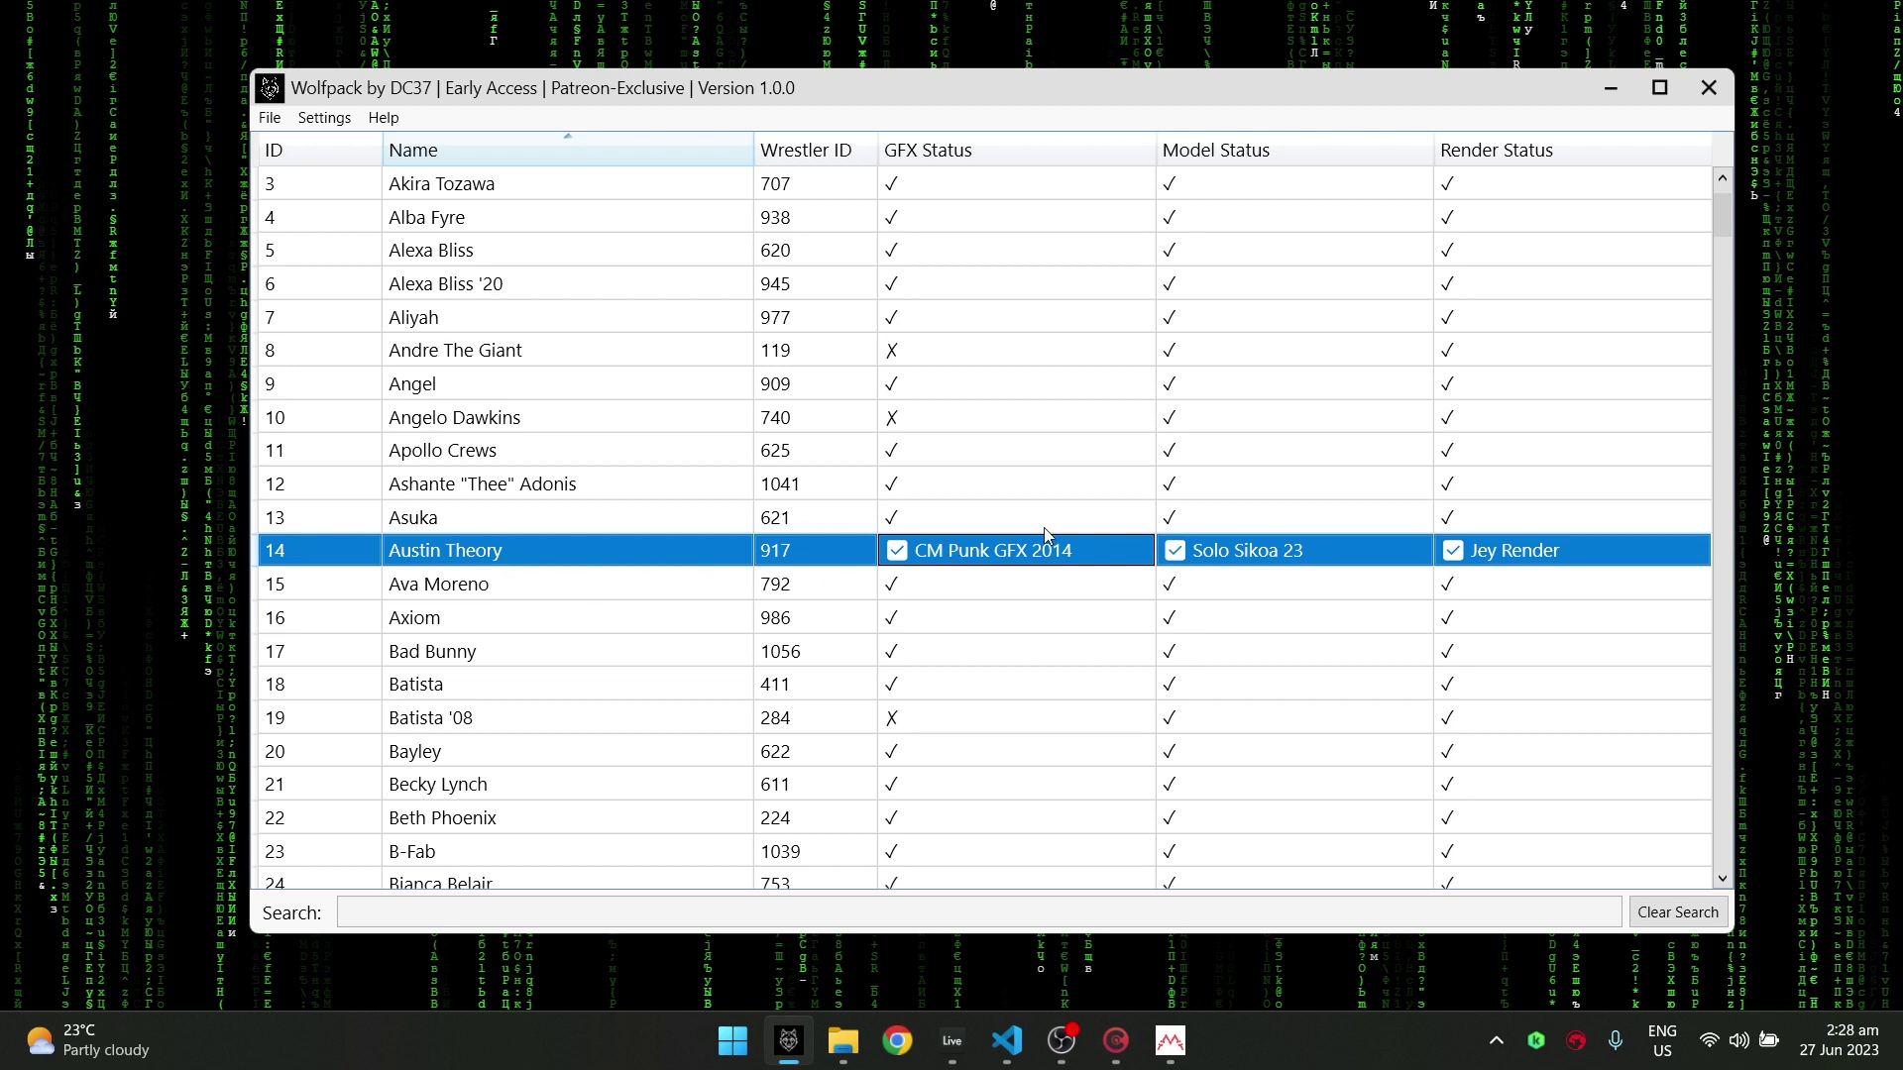
{"action": "left_click", "coordinate": [1046, 525]}
{"action": "left_click", "coordinate": [1274, 550]}
{"action": "left_click", "coordinate": [1524, 553]}
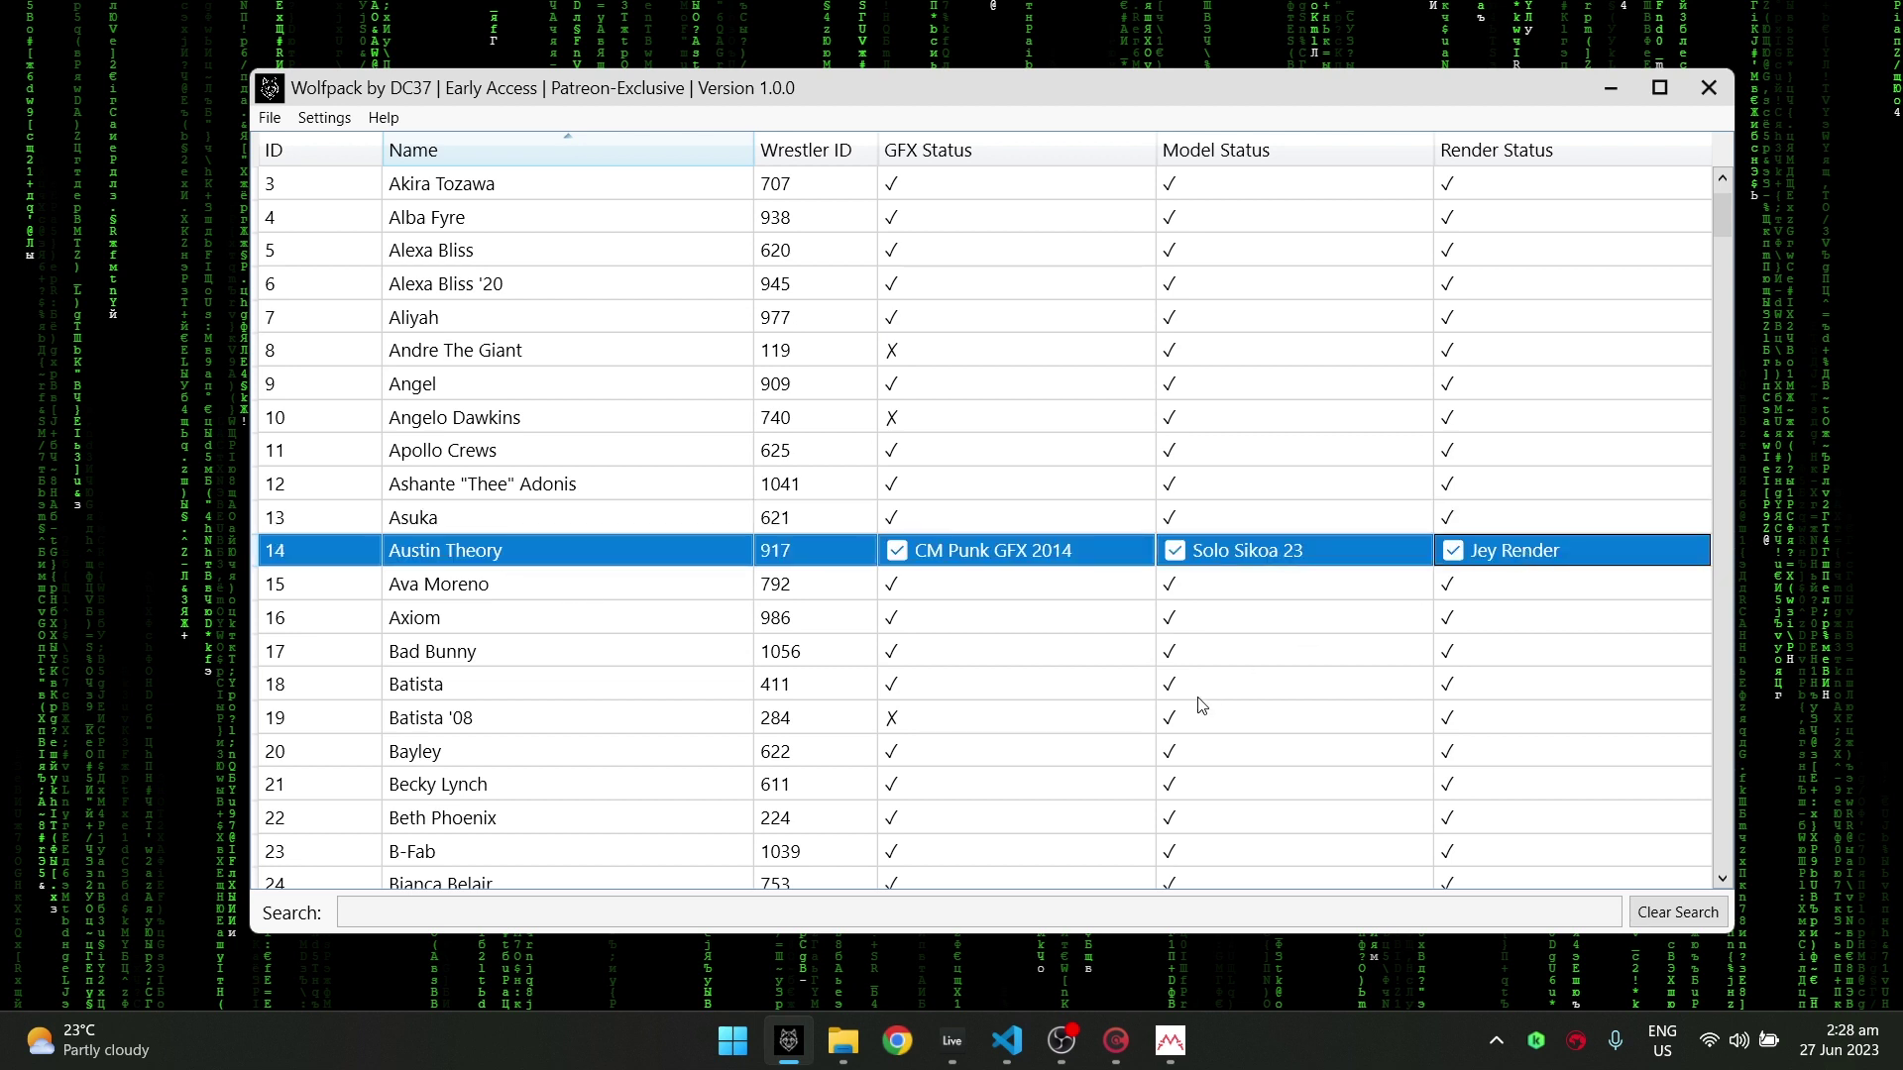
{"action": "left_click", "coordinate": [1196, 718]}
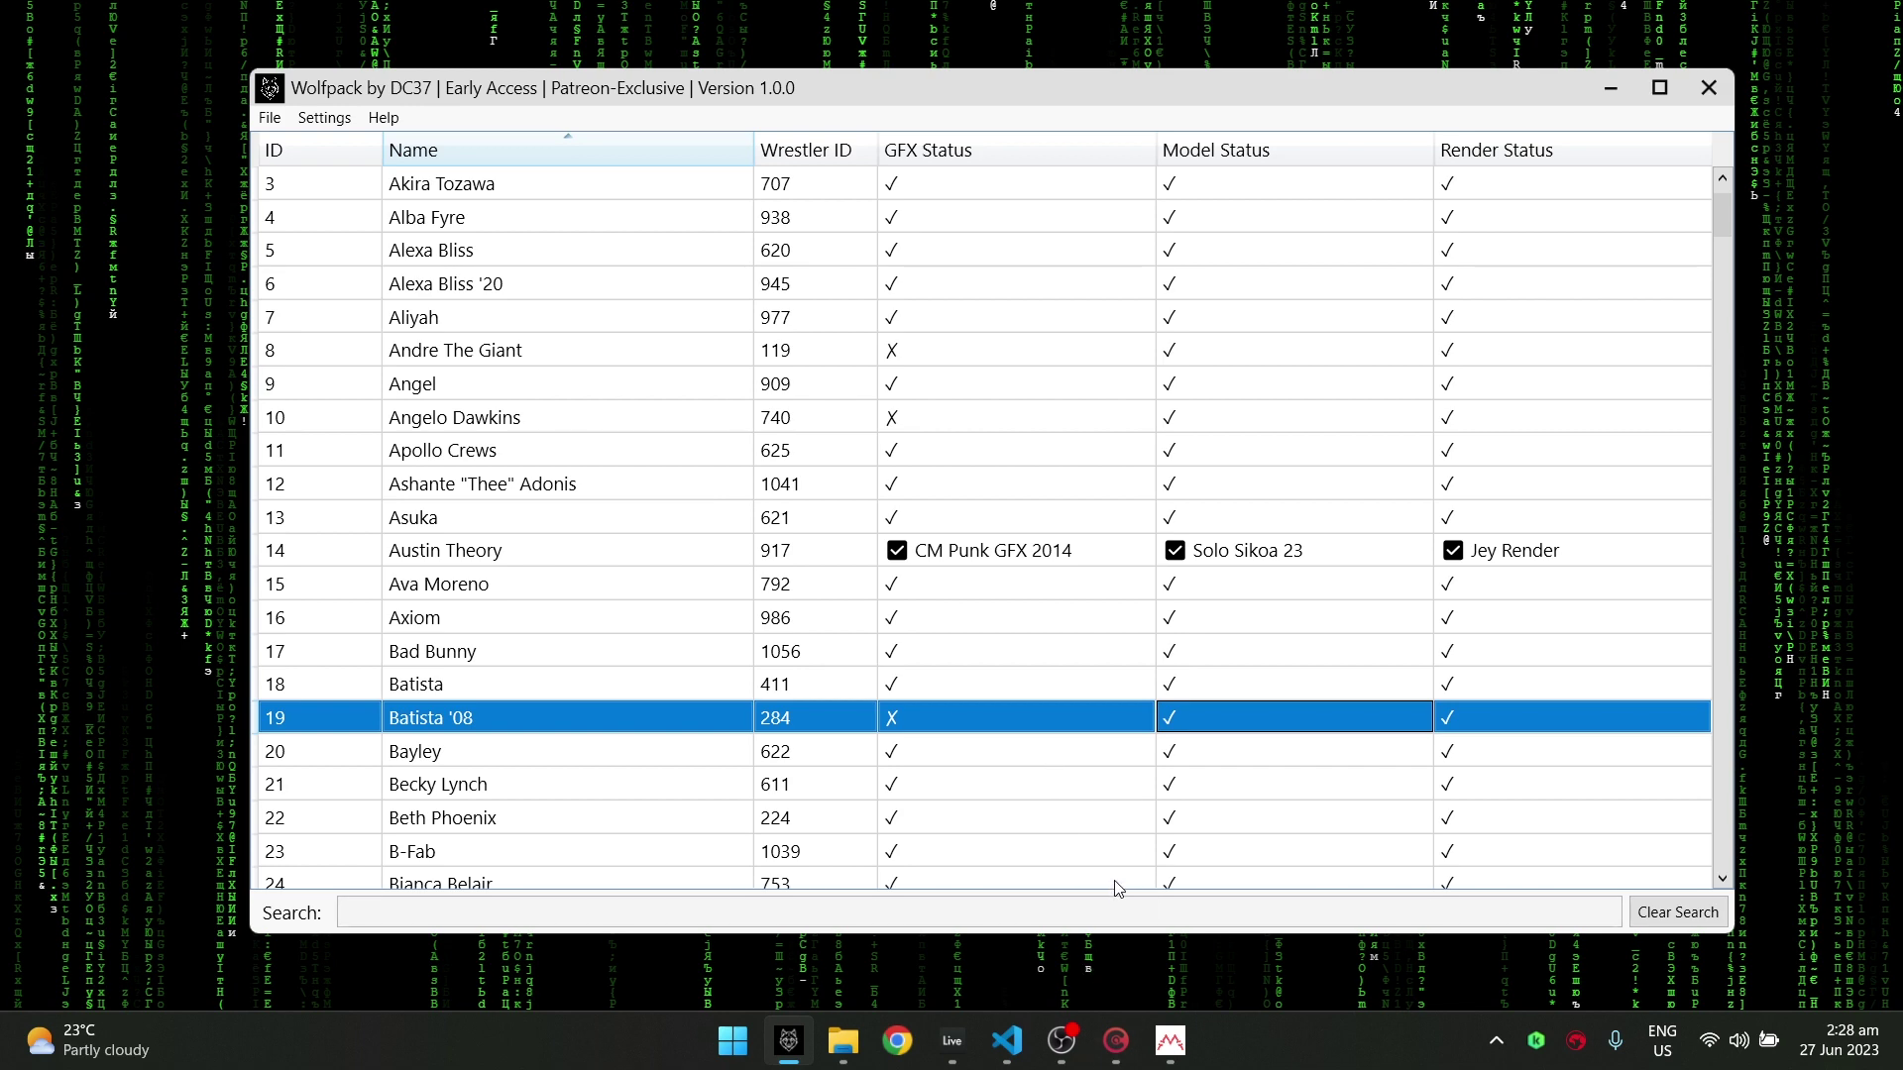
Step: Bake from the _mods Wolfpack folder with index 51 in CakeTools and launch WWE 2K23
{"action": "left_click", "coordinate": [1116, 1041]}
{"action": "double_click", "coordinate": [549, 254]}
{"action": "left_click", "coordinate": [544, 578]}
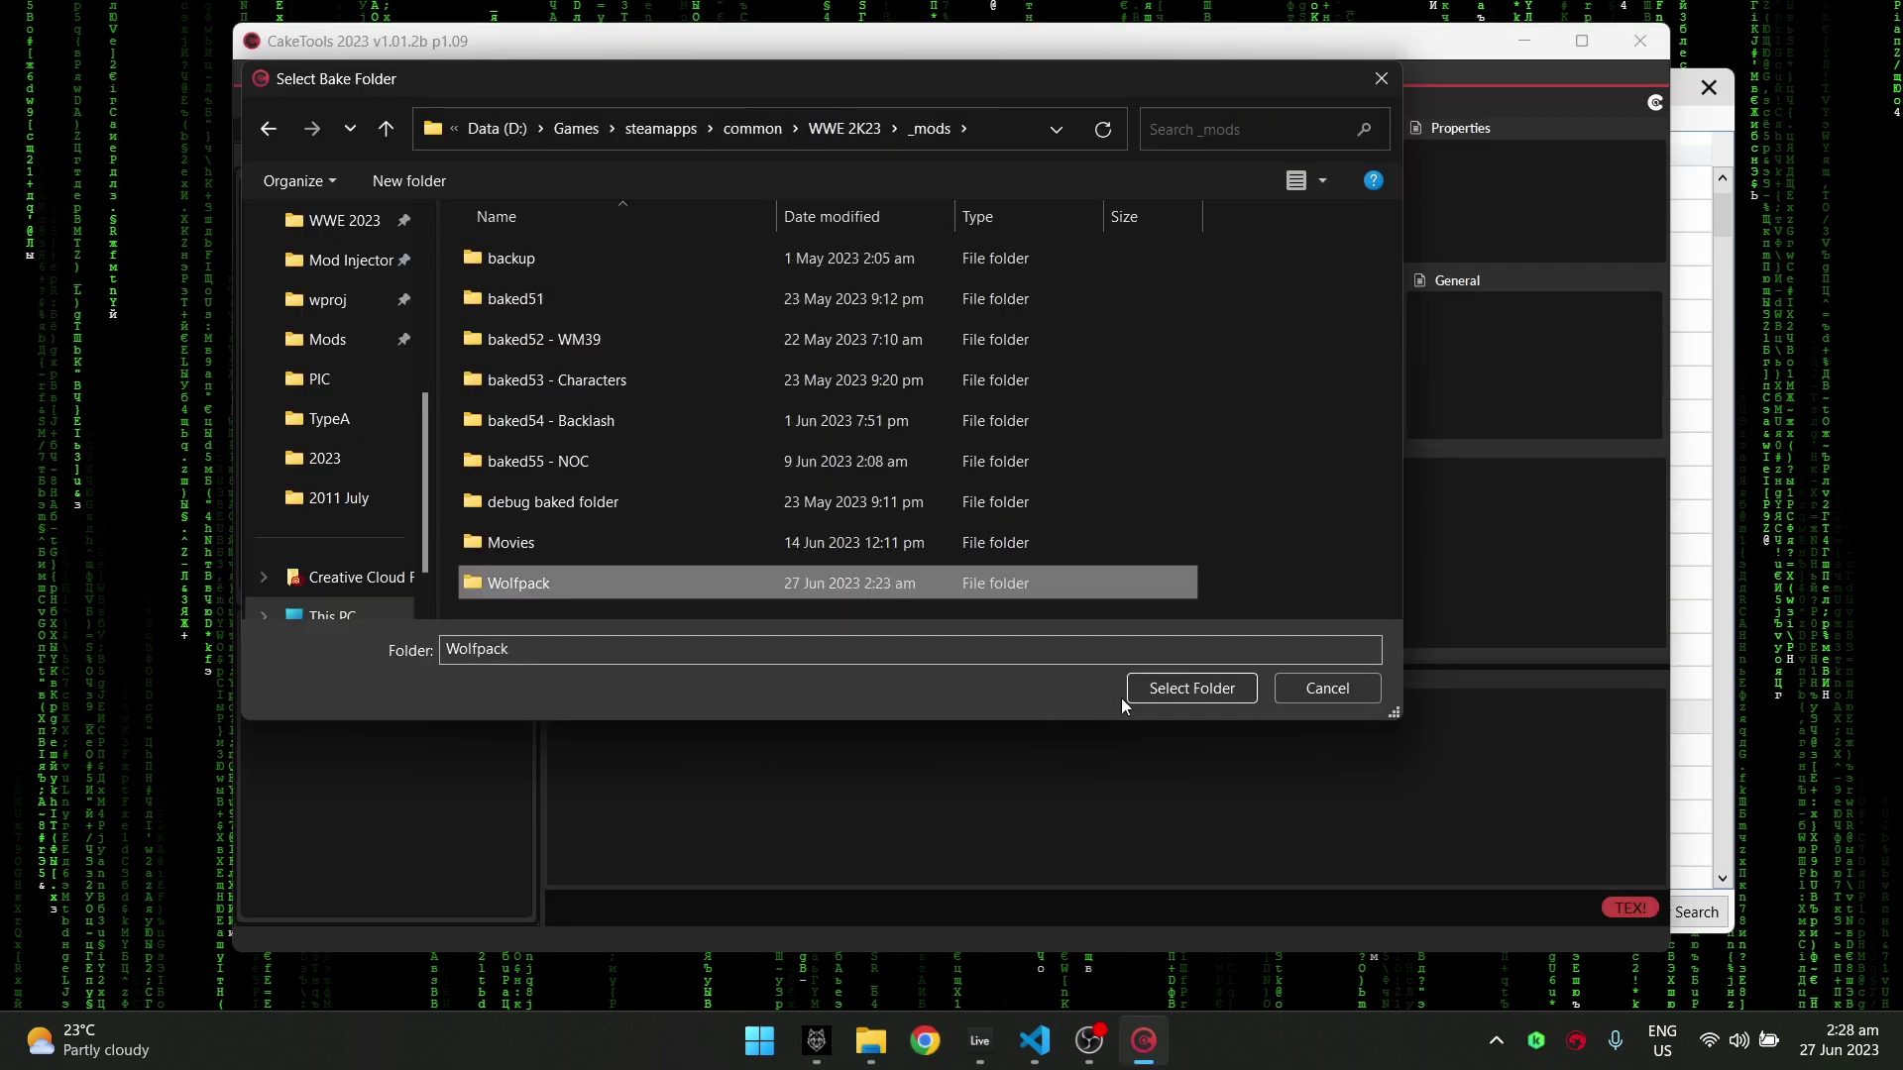
{"action": "left_click", "coordinate": [1164, 684]}
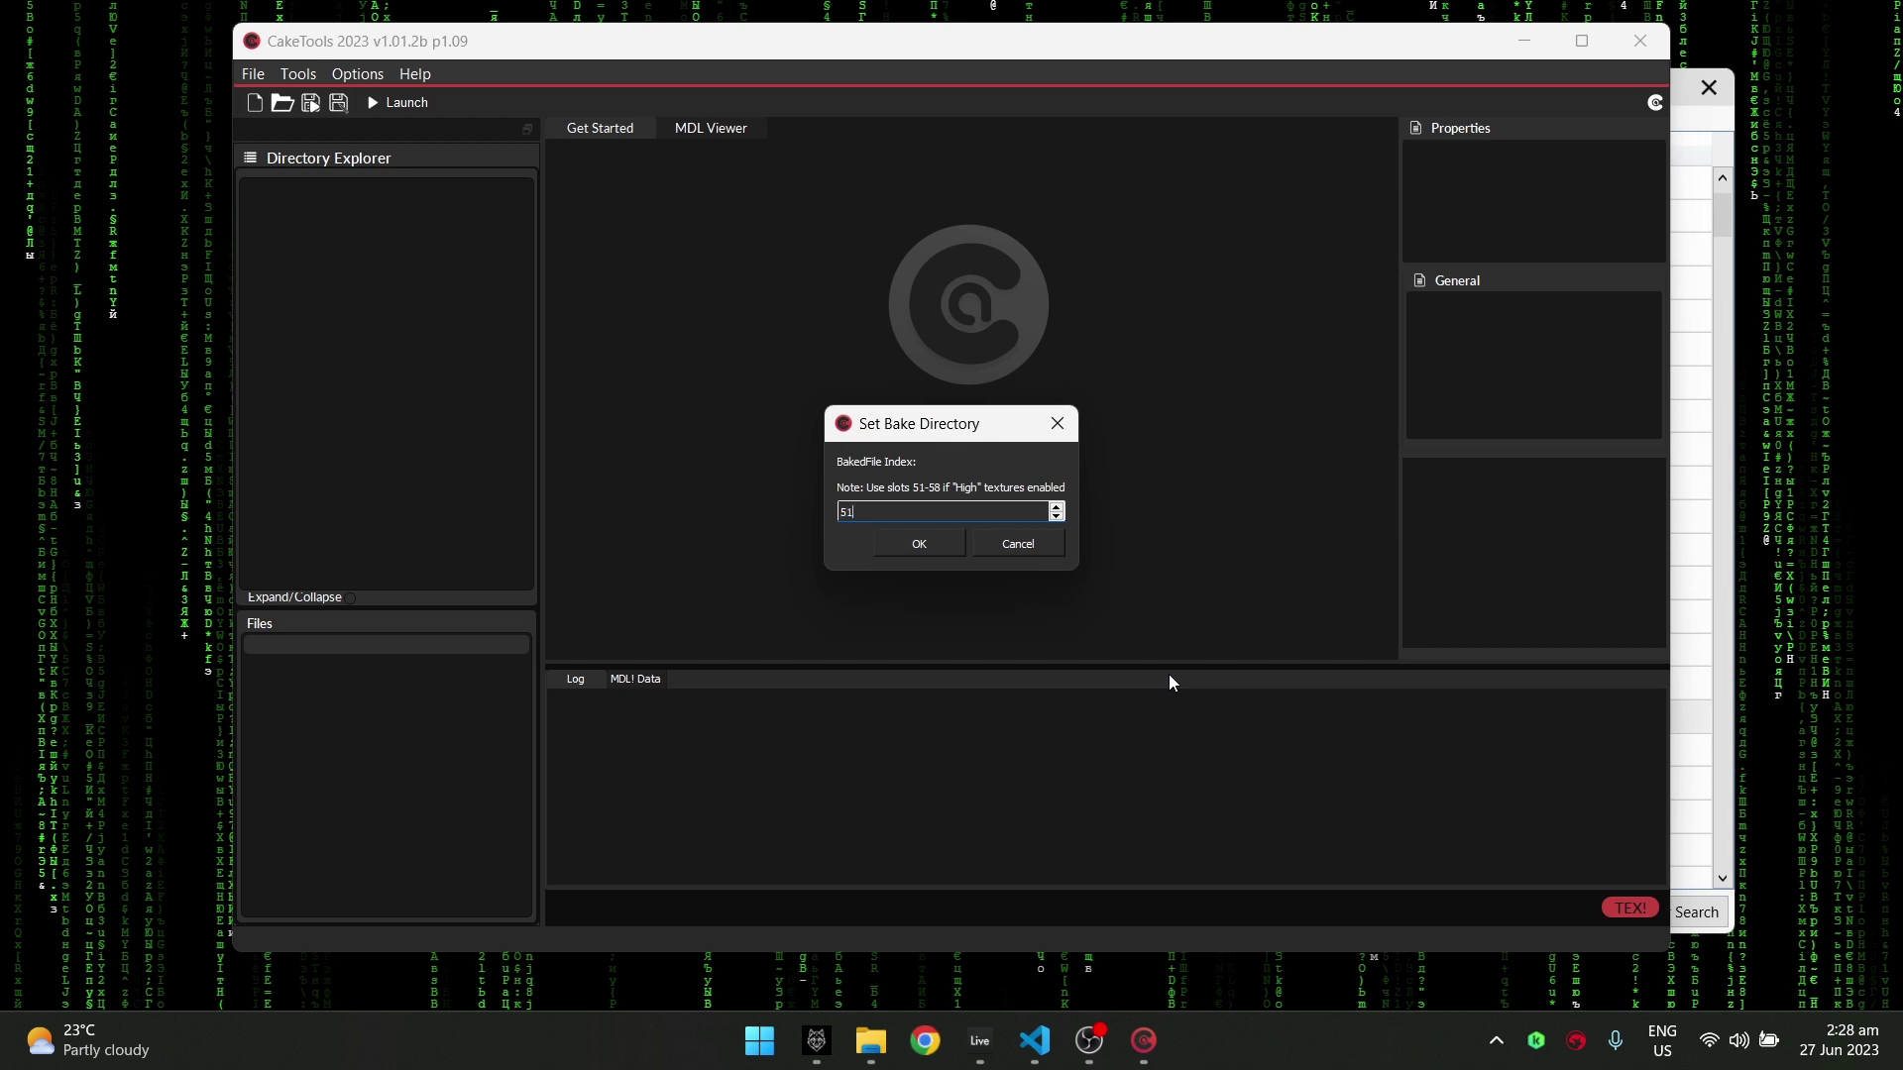
{"action": "key", "text": "Return"}
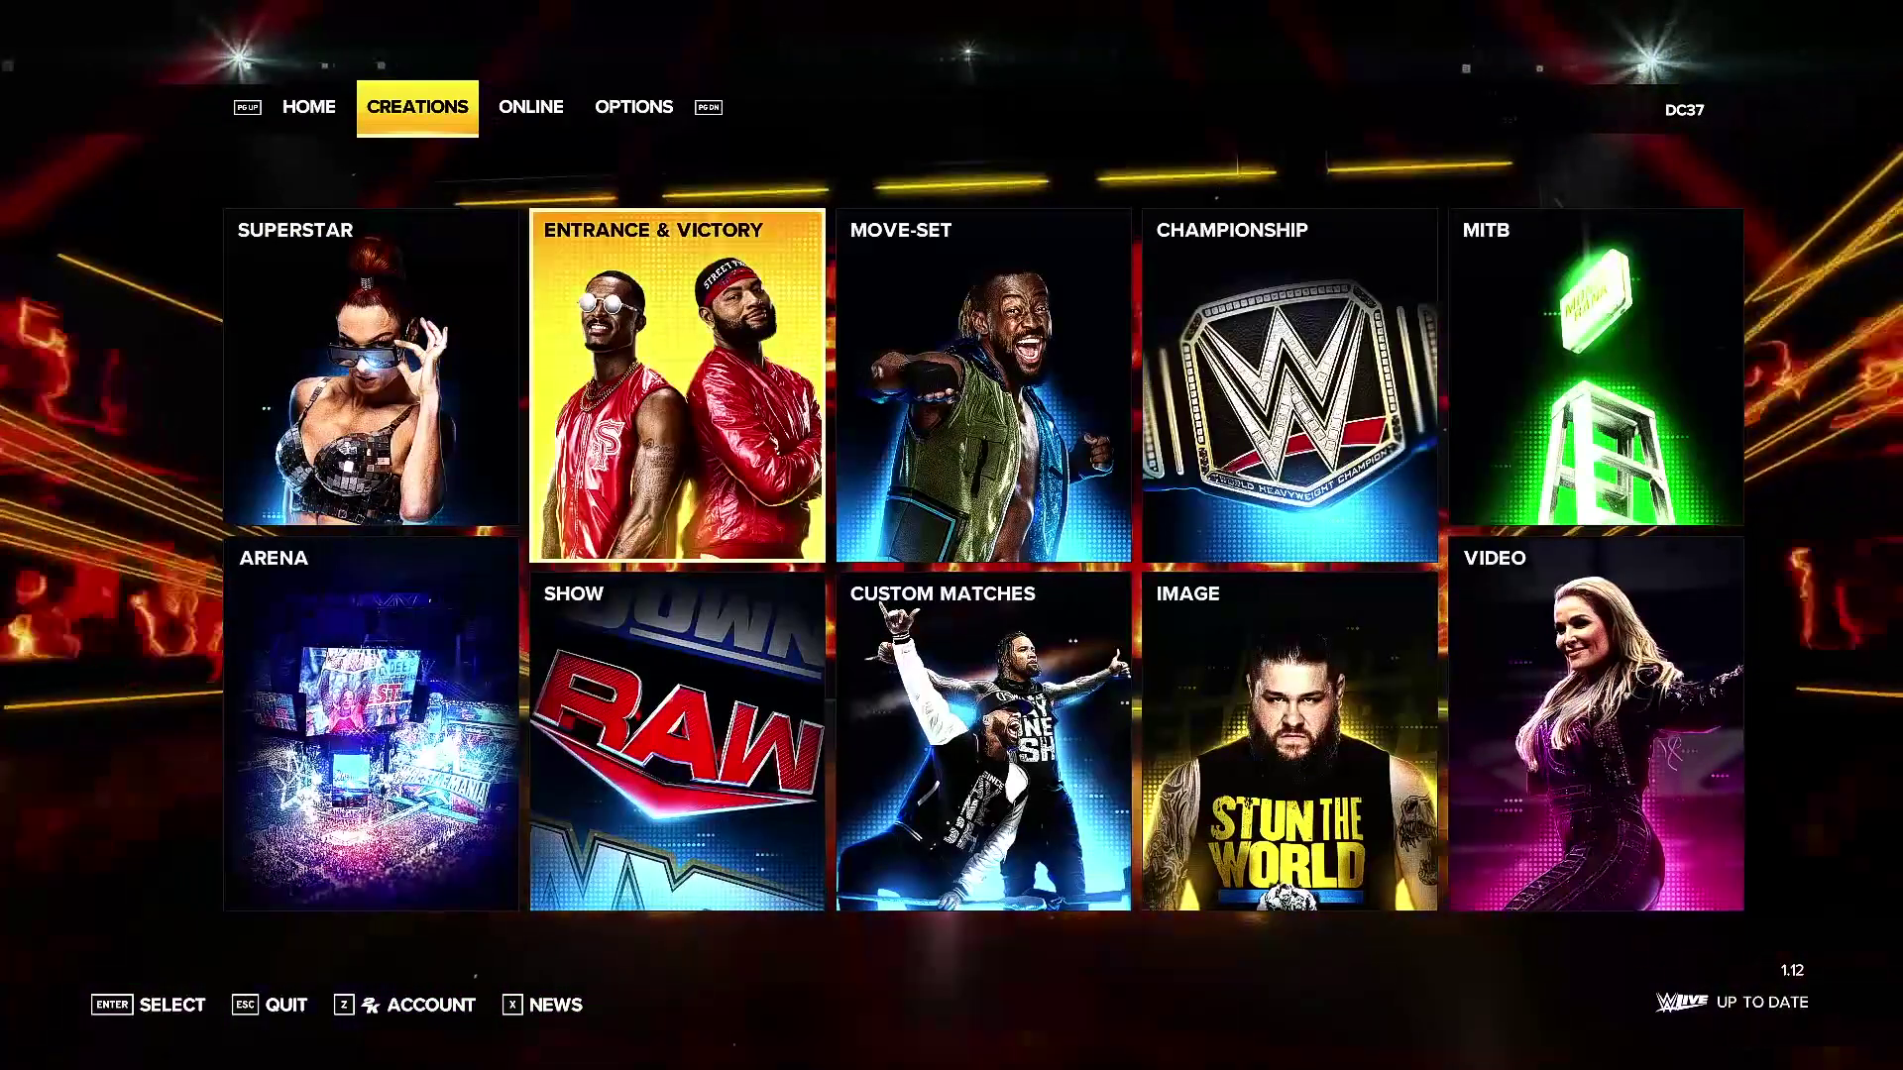
Step: Preview Austin Theory's custom entrance under Creations > Entrance & Victory > Superstar
{"action": "key", "text": "Return"}
{"action": "key", "text": "Return"}
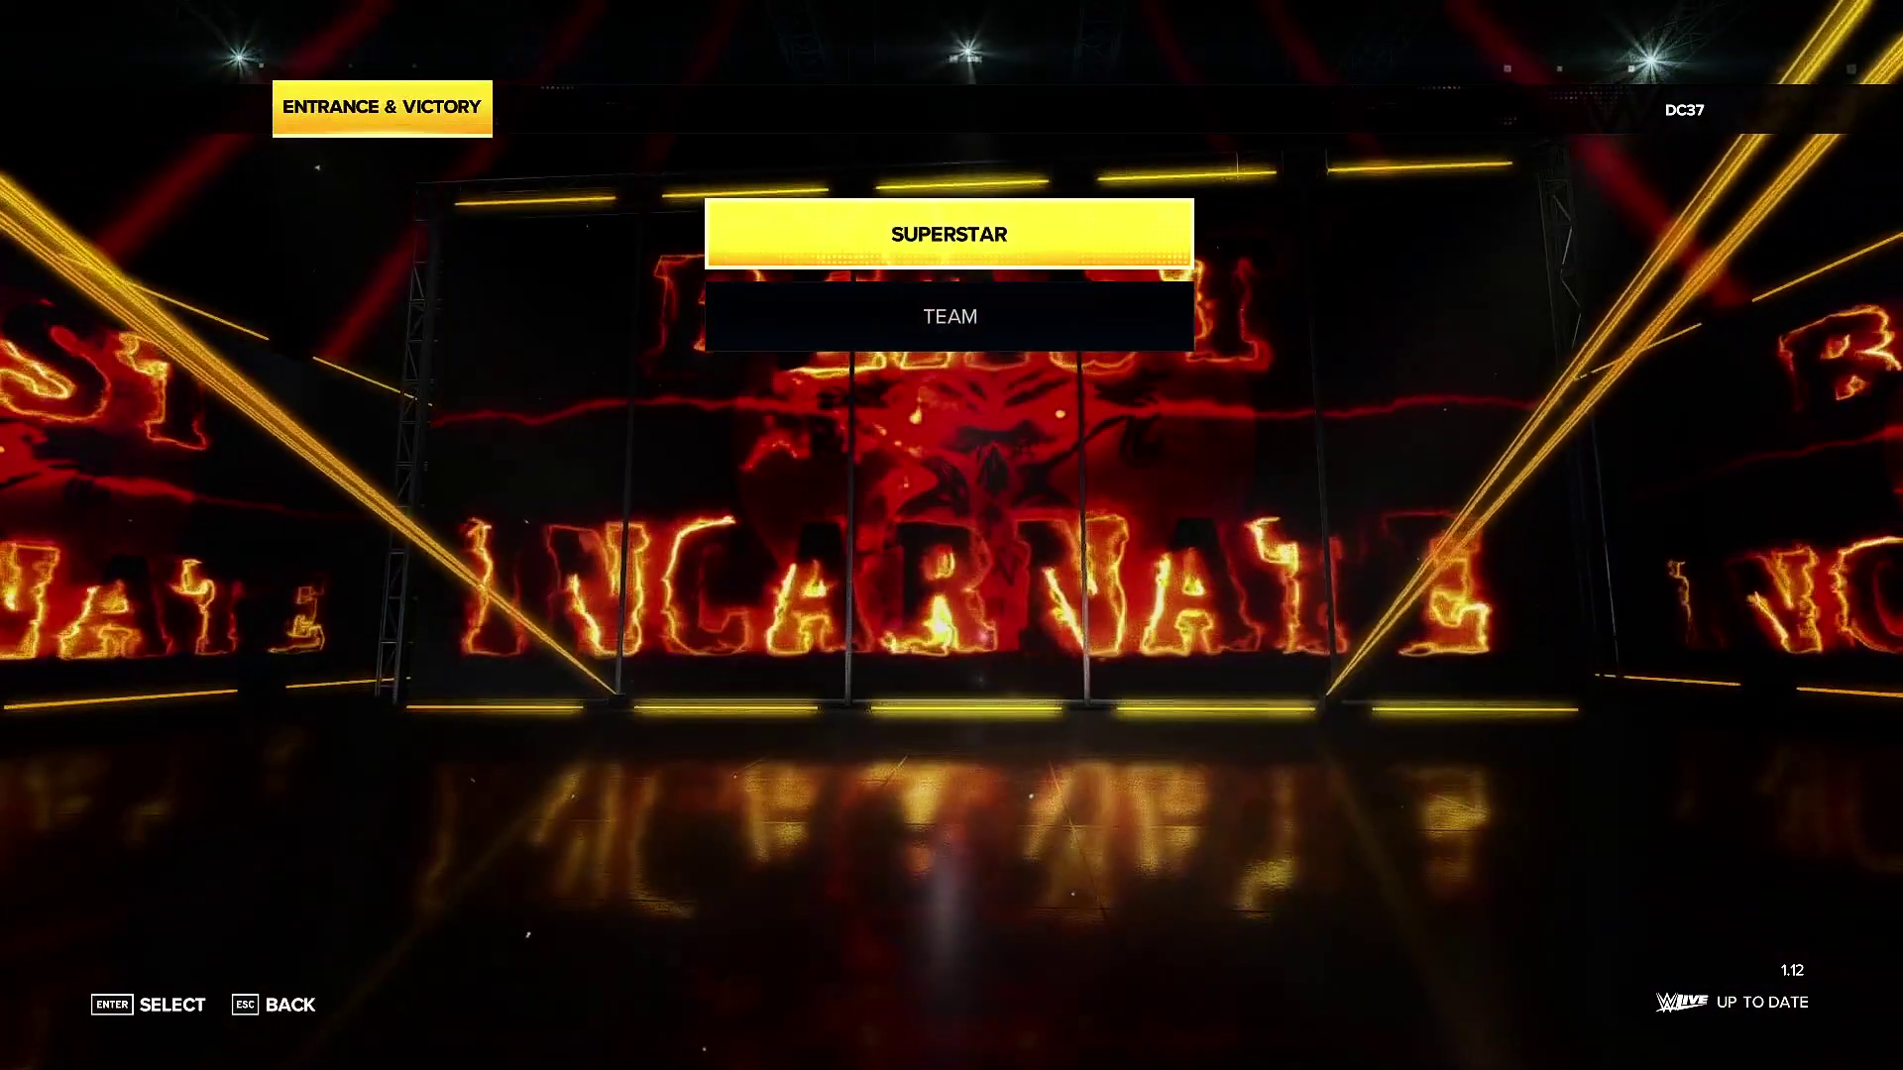
{"action": "key", "text": "Return"}
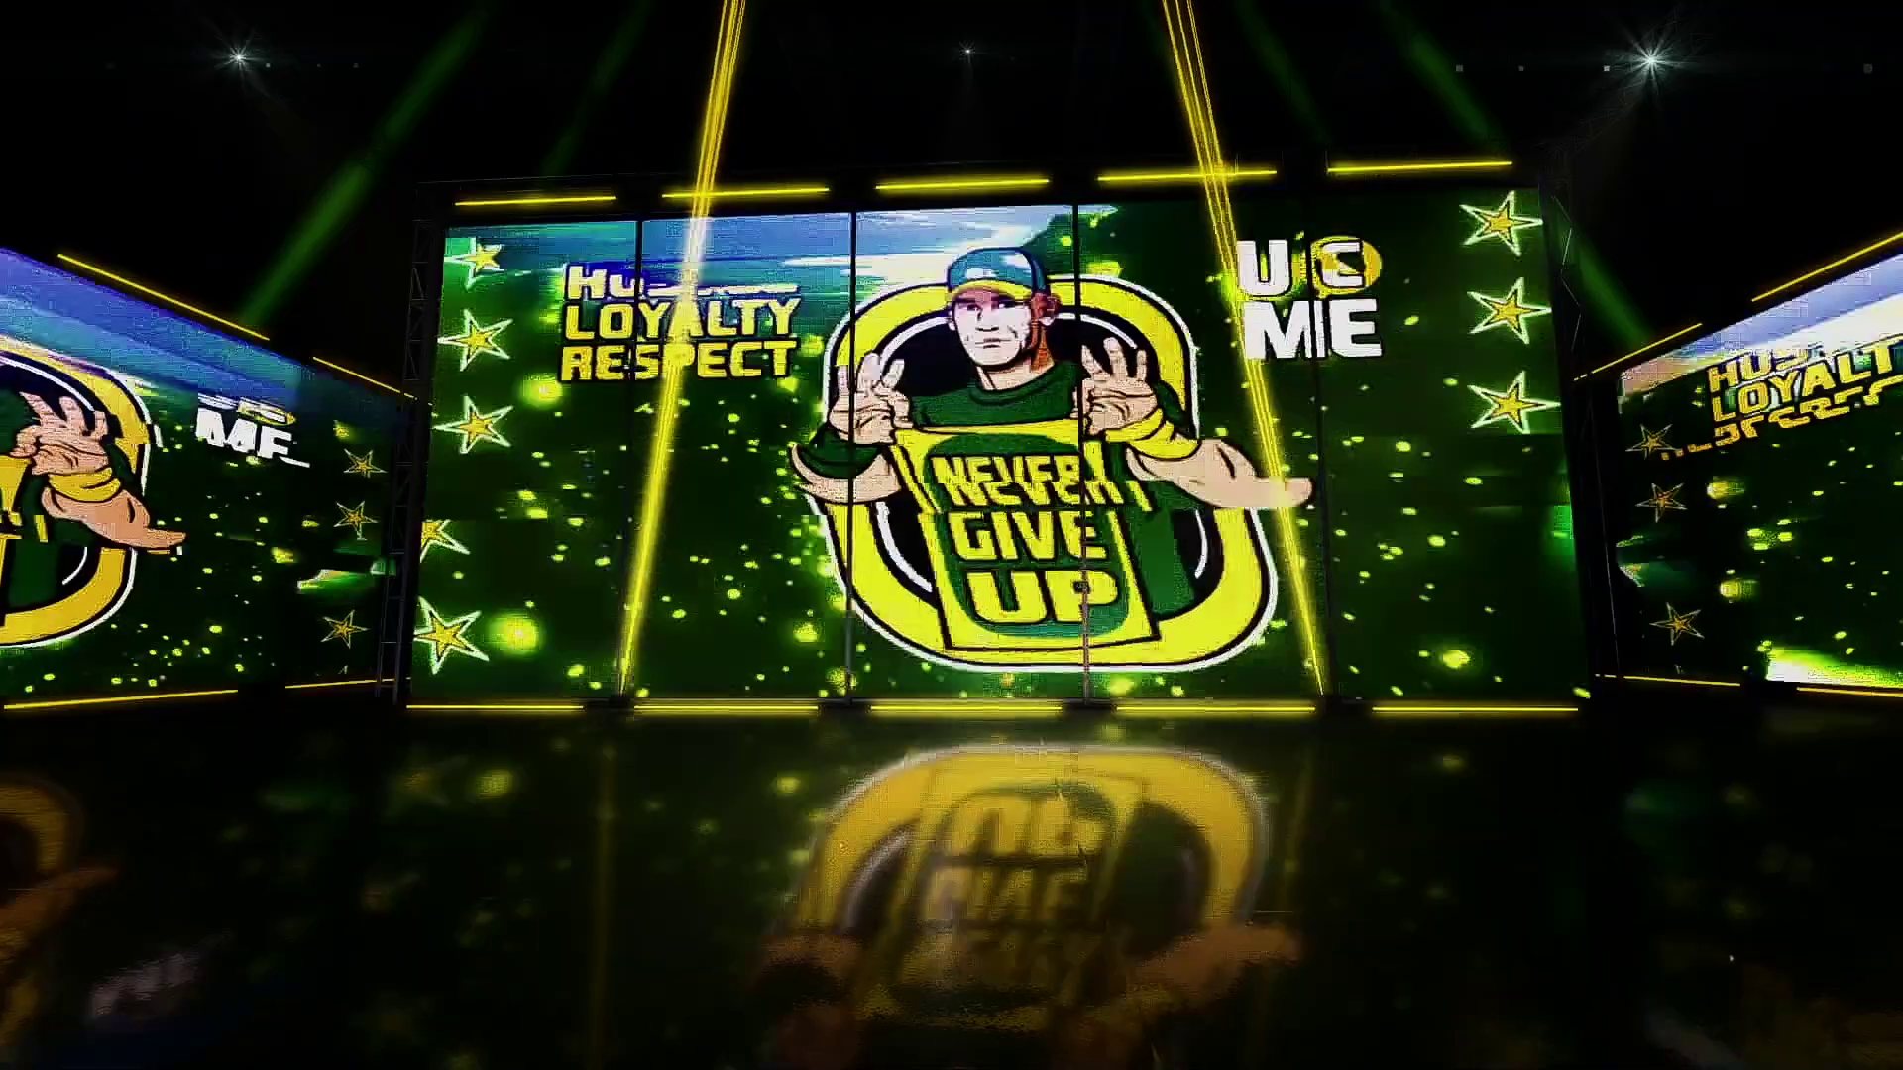
{"action": "key", "text": "Down"}
{"action": "key", "text": "Down"}
{"action": "key", "text": "Down"}
{"action": "key", "text": "Right"}
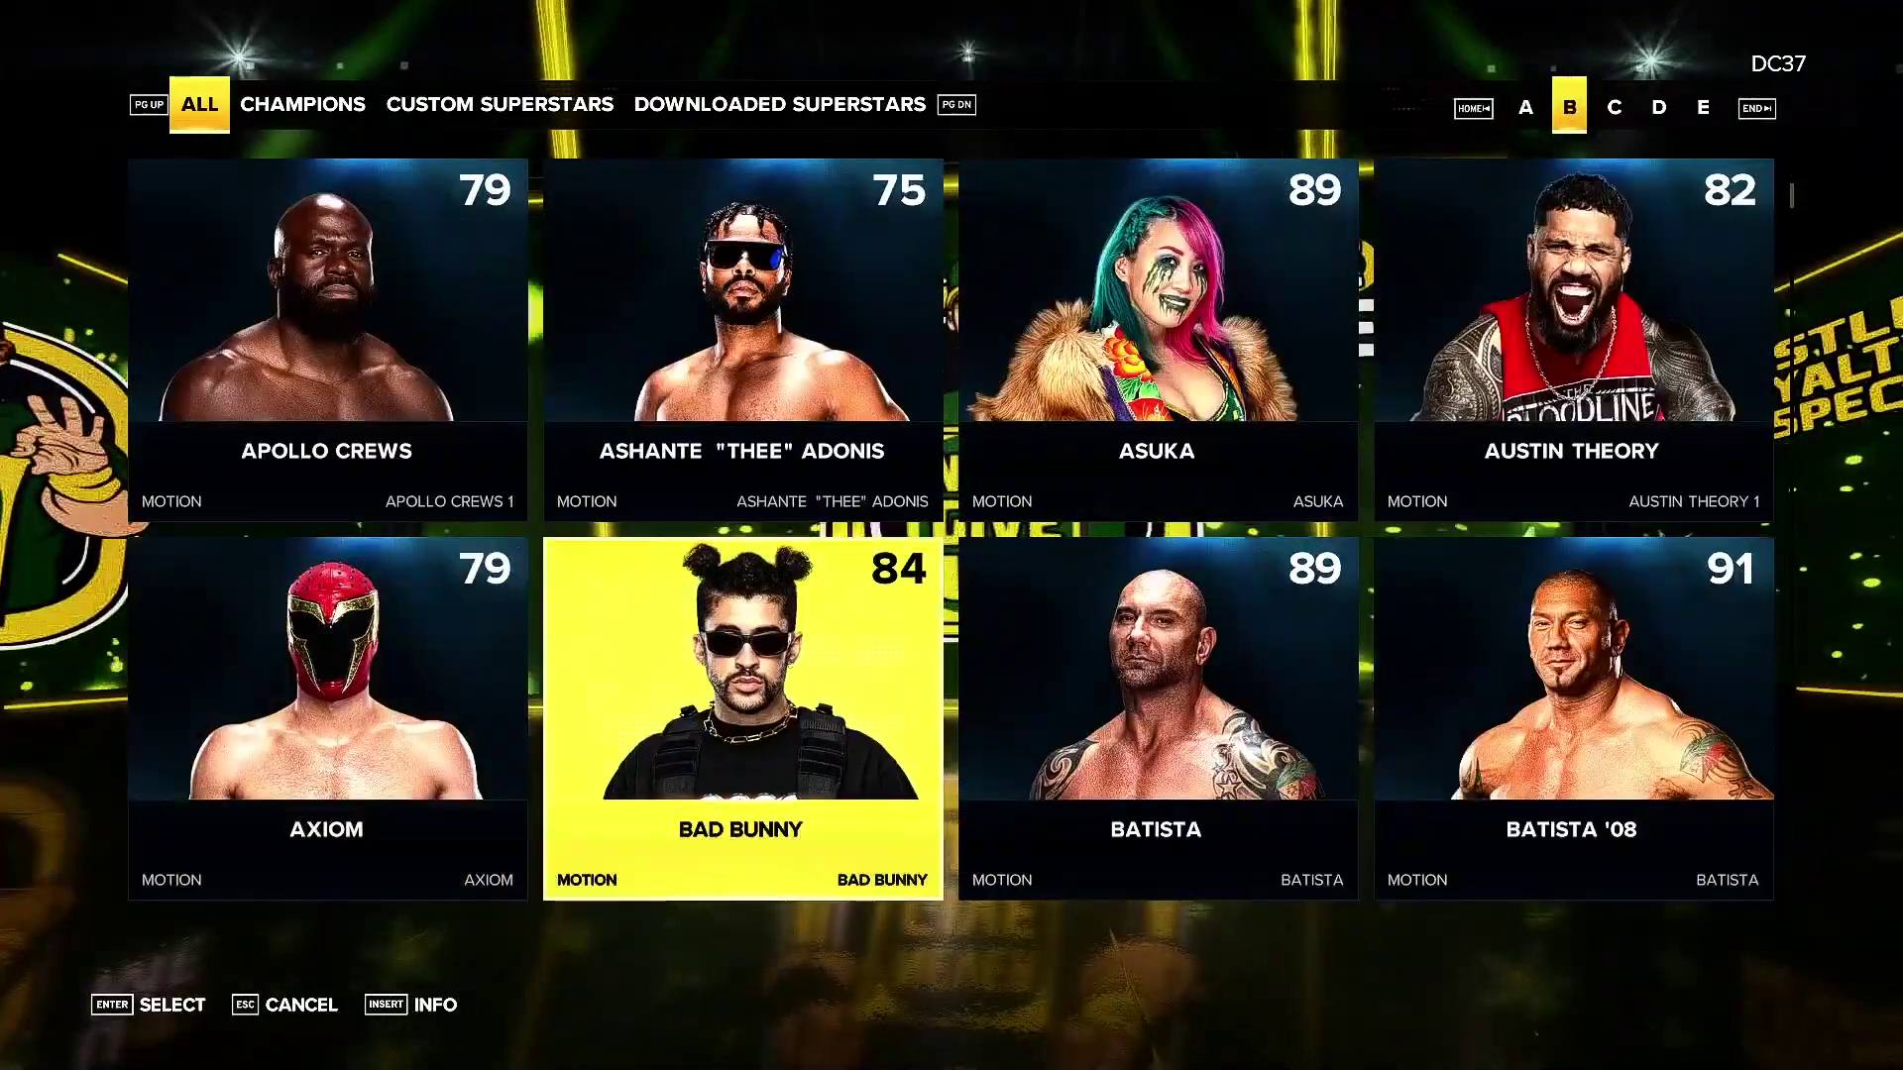
{"action": "key", "text": "Up"}
{"action": "key", "text": "Right"}
{"action": "key", "text": "Right"}
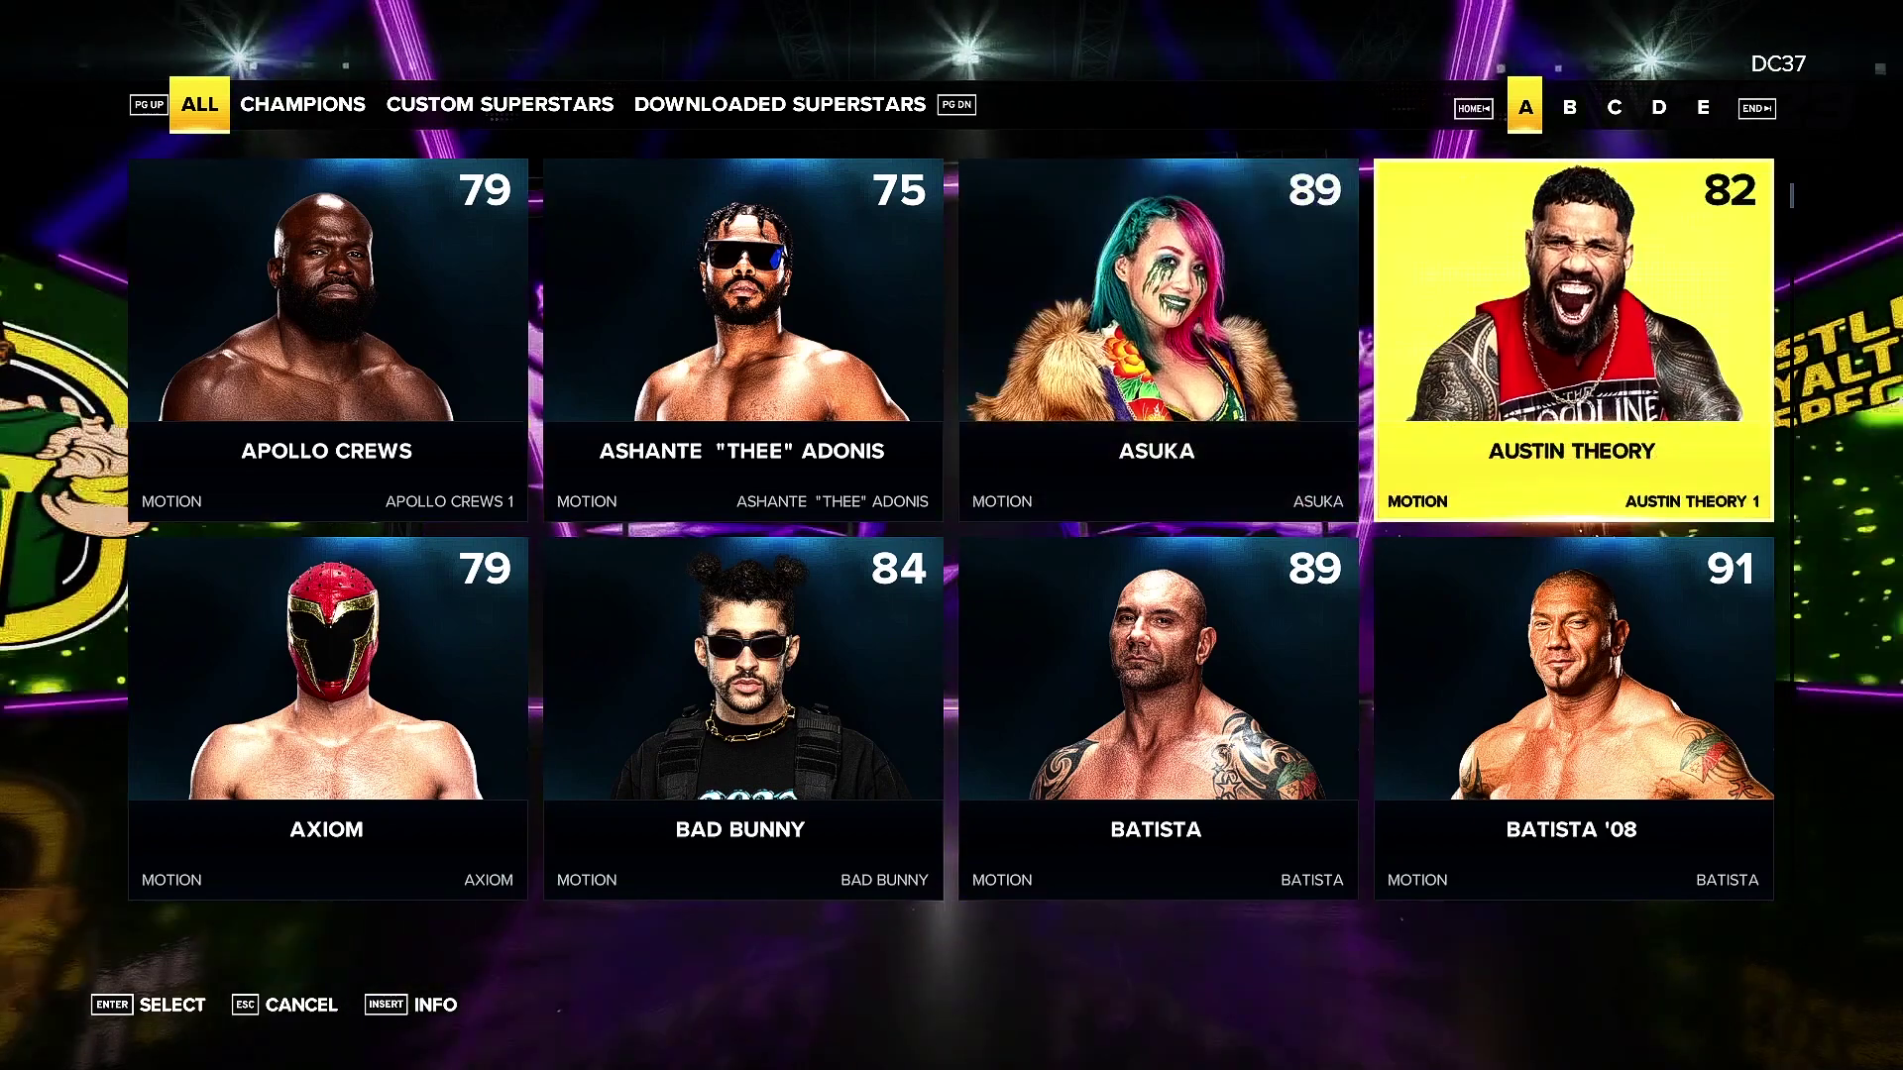
{"action": "key", "text": "Left"}
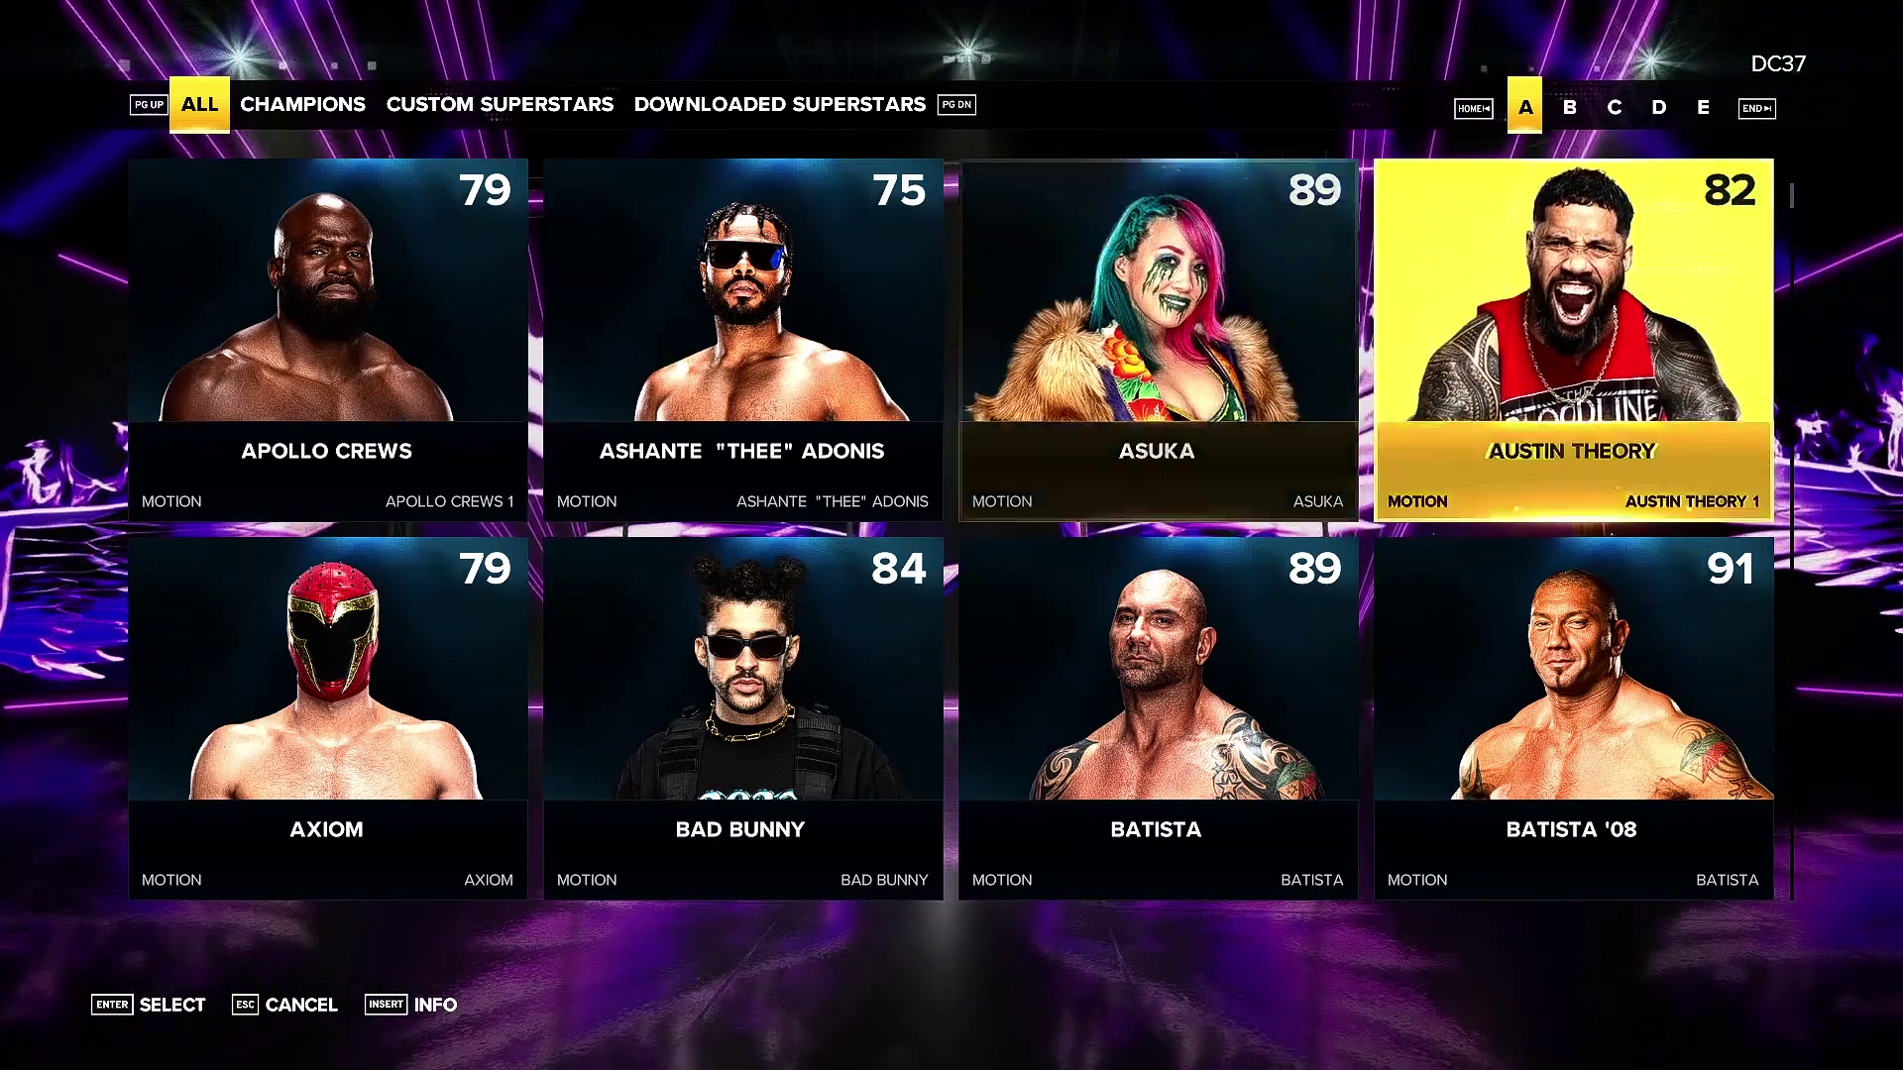
{"action": "key", "text": "Left"}
{"action": "key", "text": "Right"}
{"action": "key", "text": "Return"}
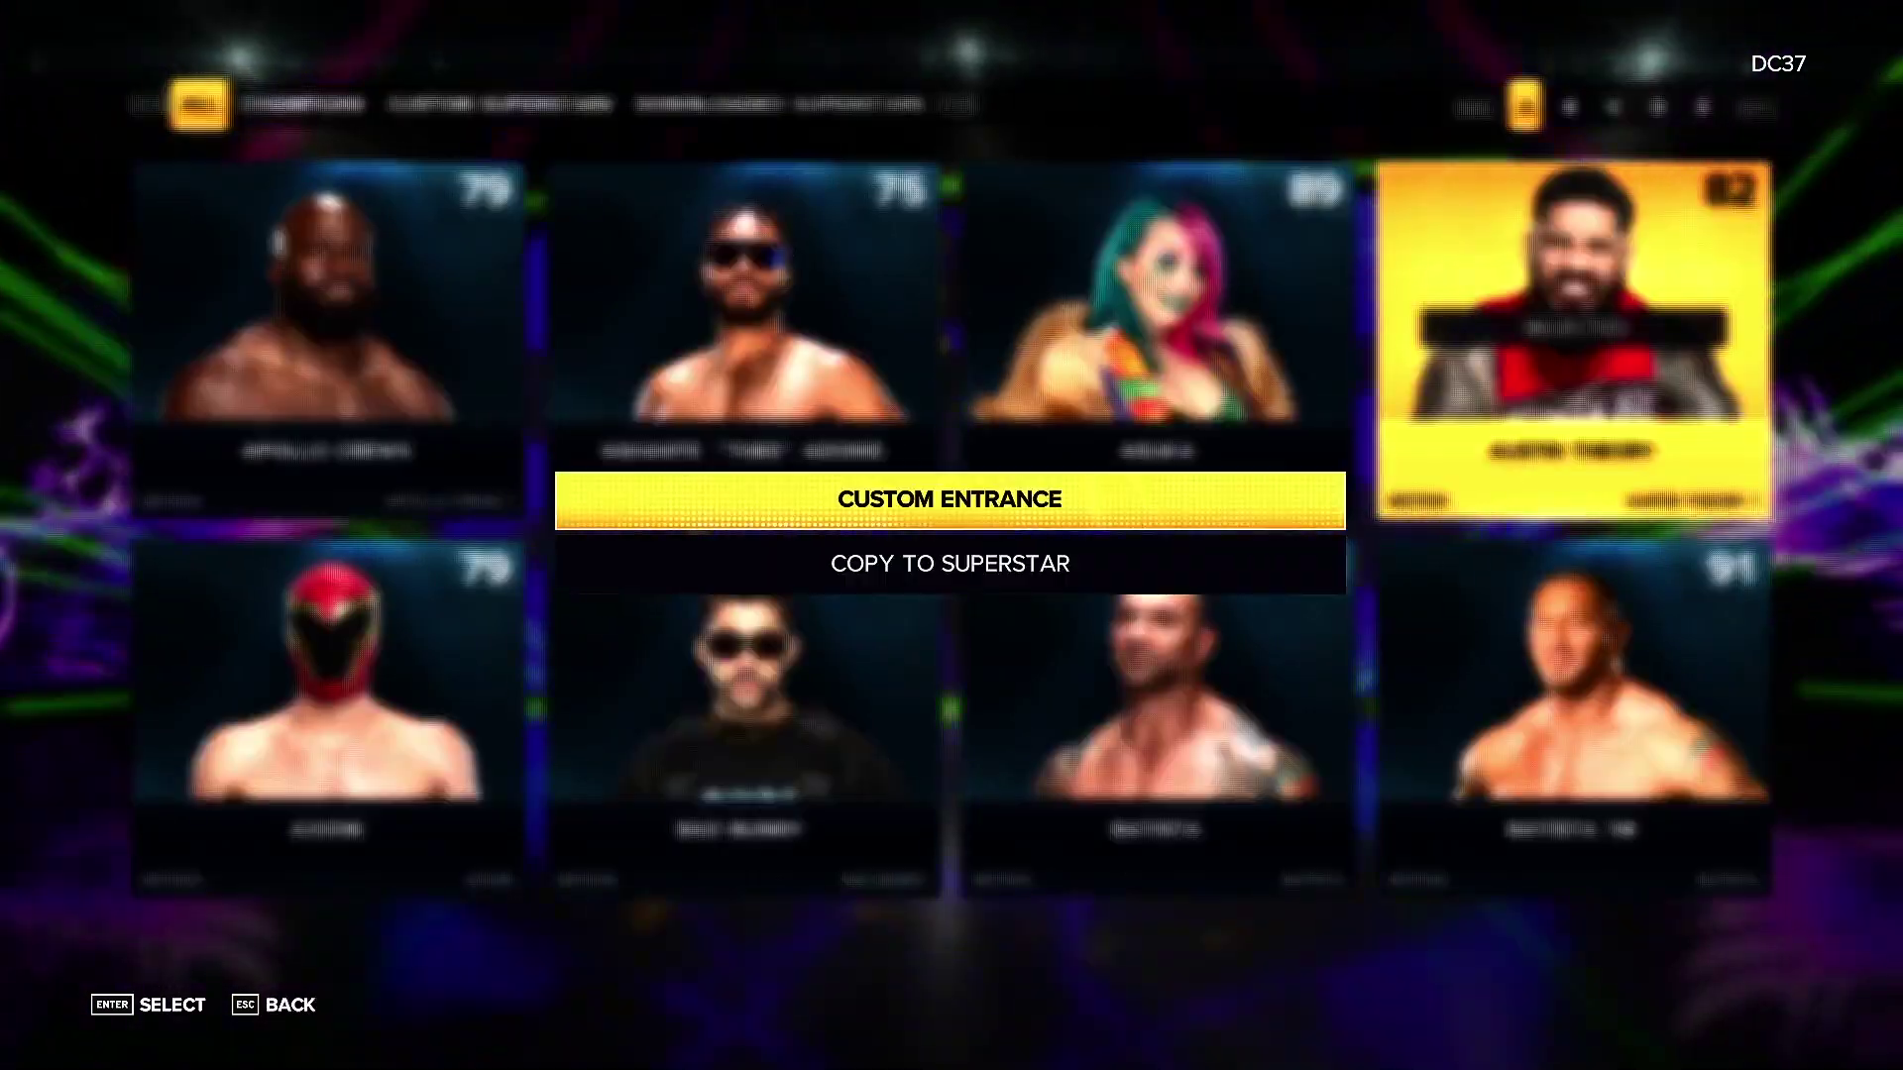
{"action": "key", "text": "Return"}
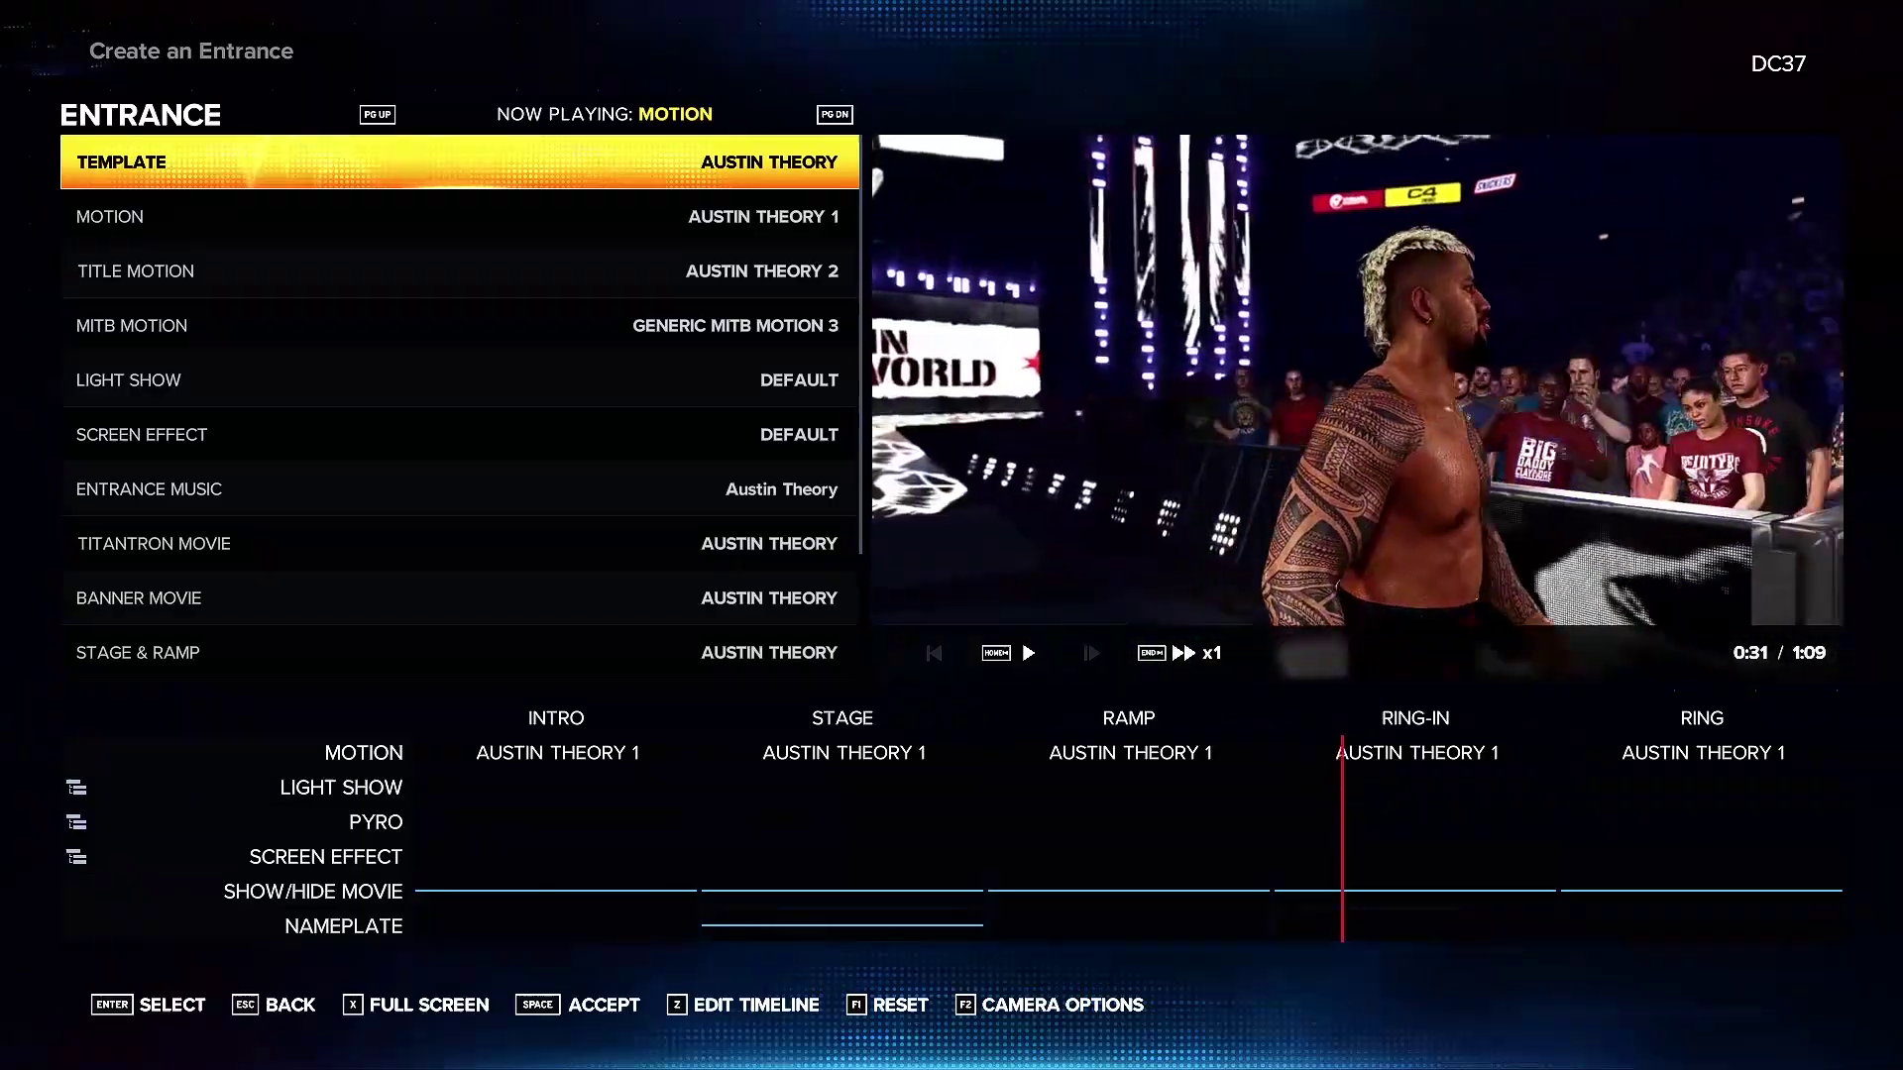
Step: Switch back from the game to the Wolfpack wrestler list
{"action": "key", "text": "alt+Tab"}
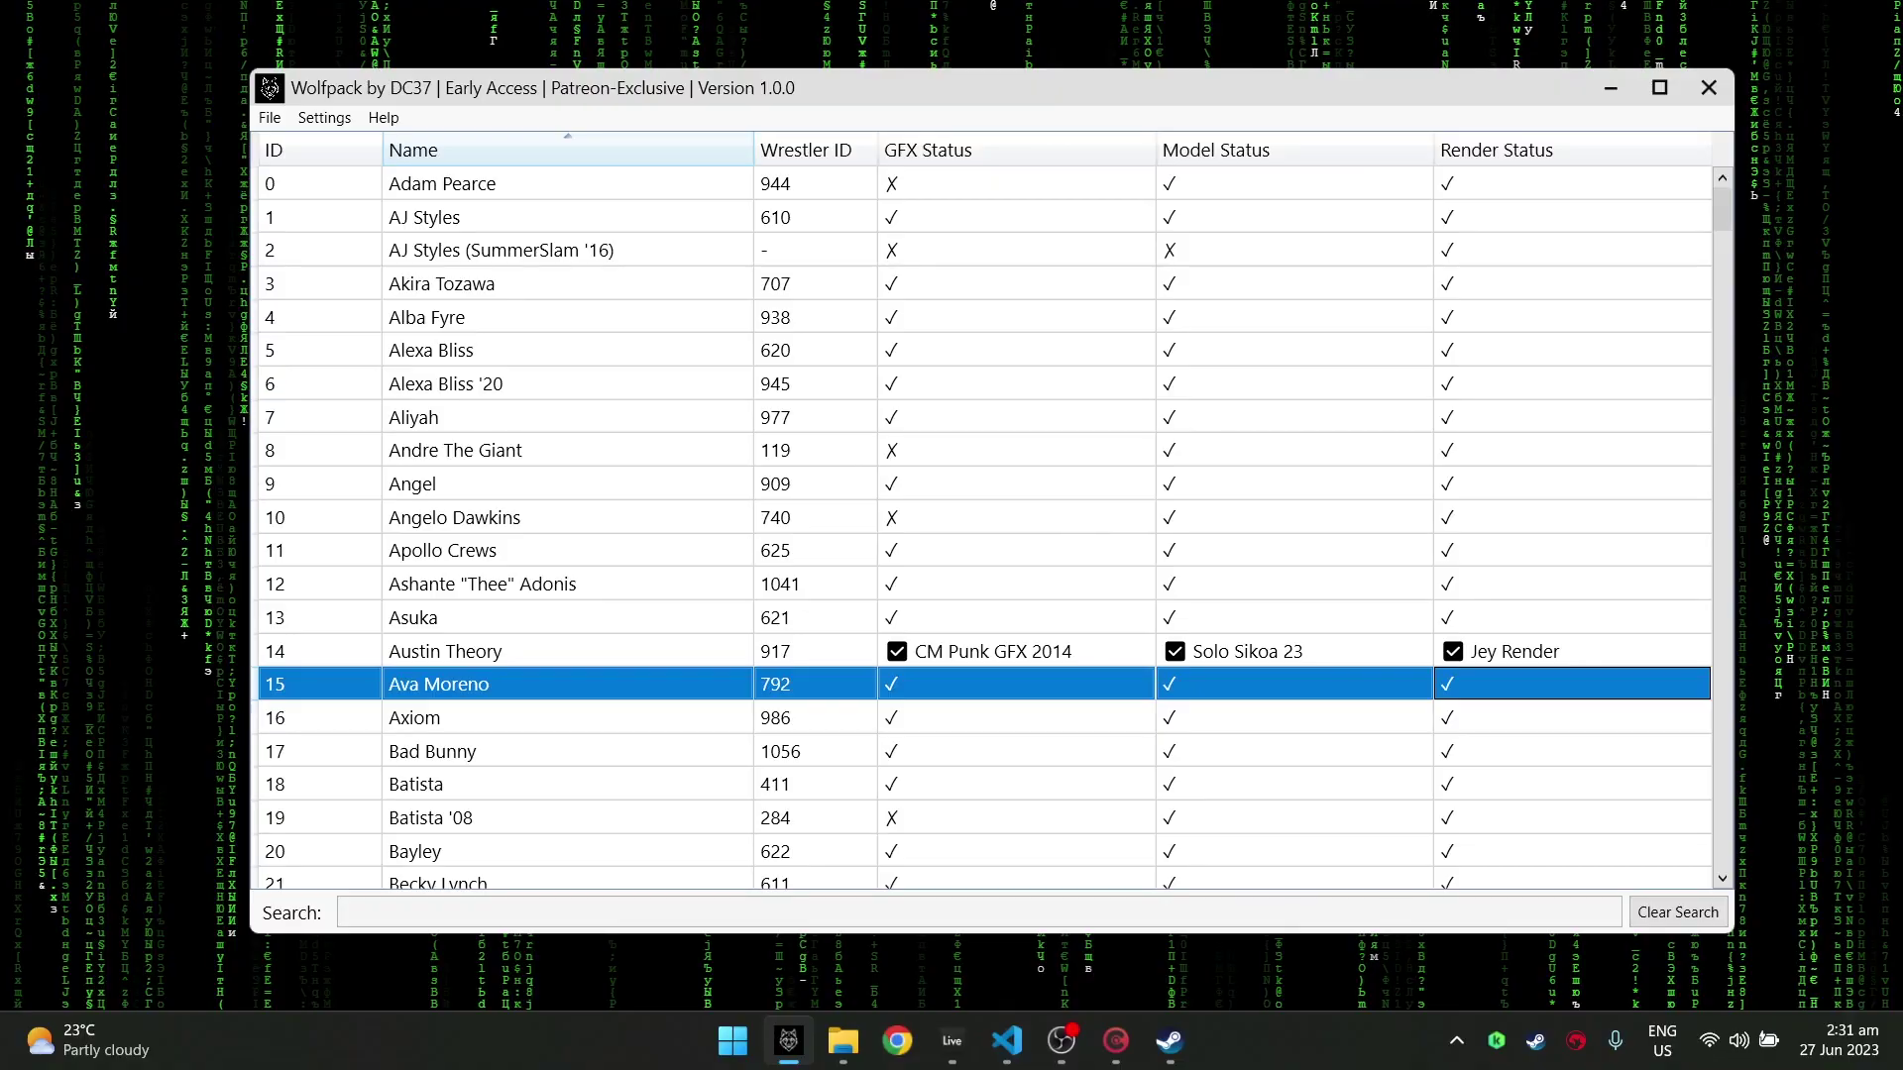
{"action": "left_click", "coordinate": [1030, 495]}
{"action": "scroll", "coordinate": [1034, 498], "scroll_direction": "down", "scroll_amount": 2}
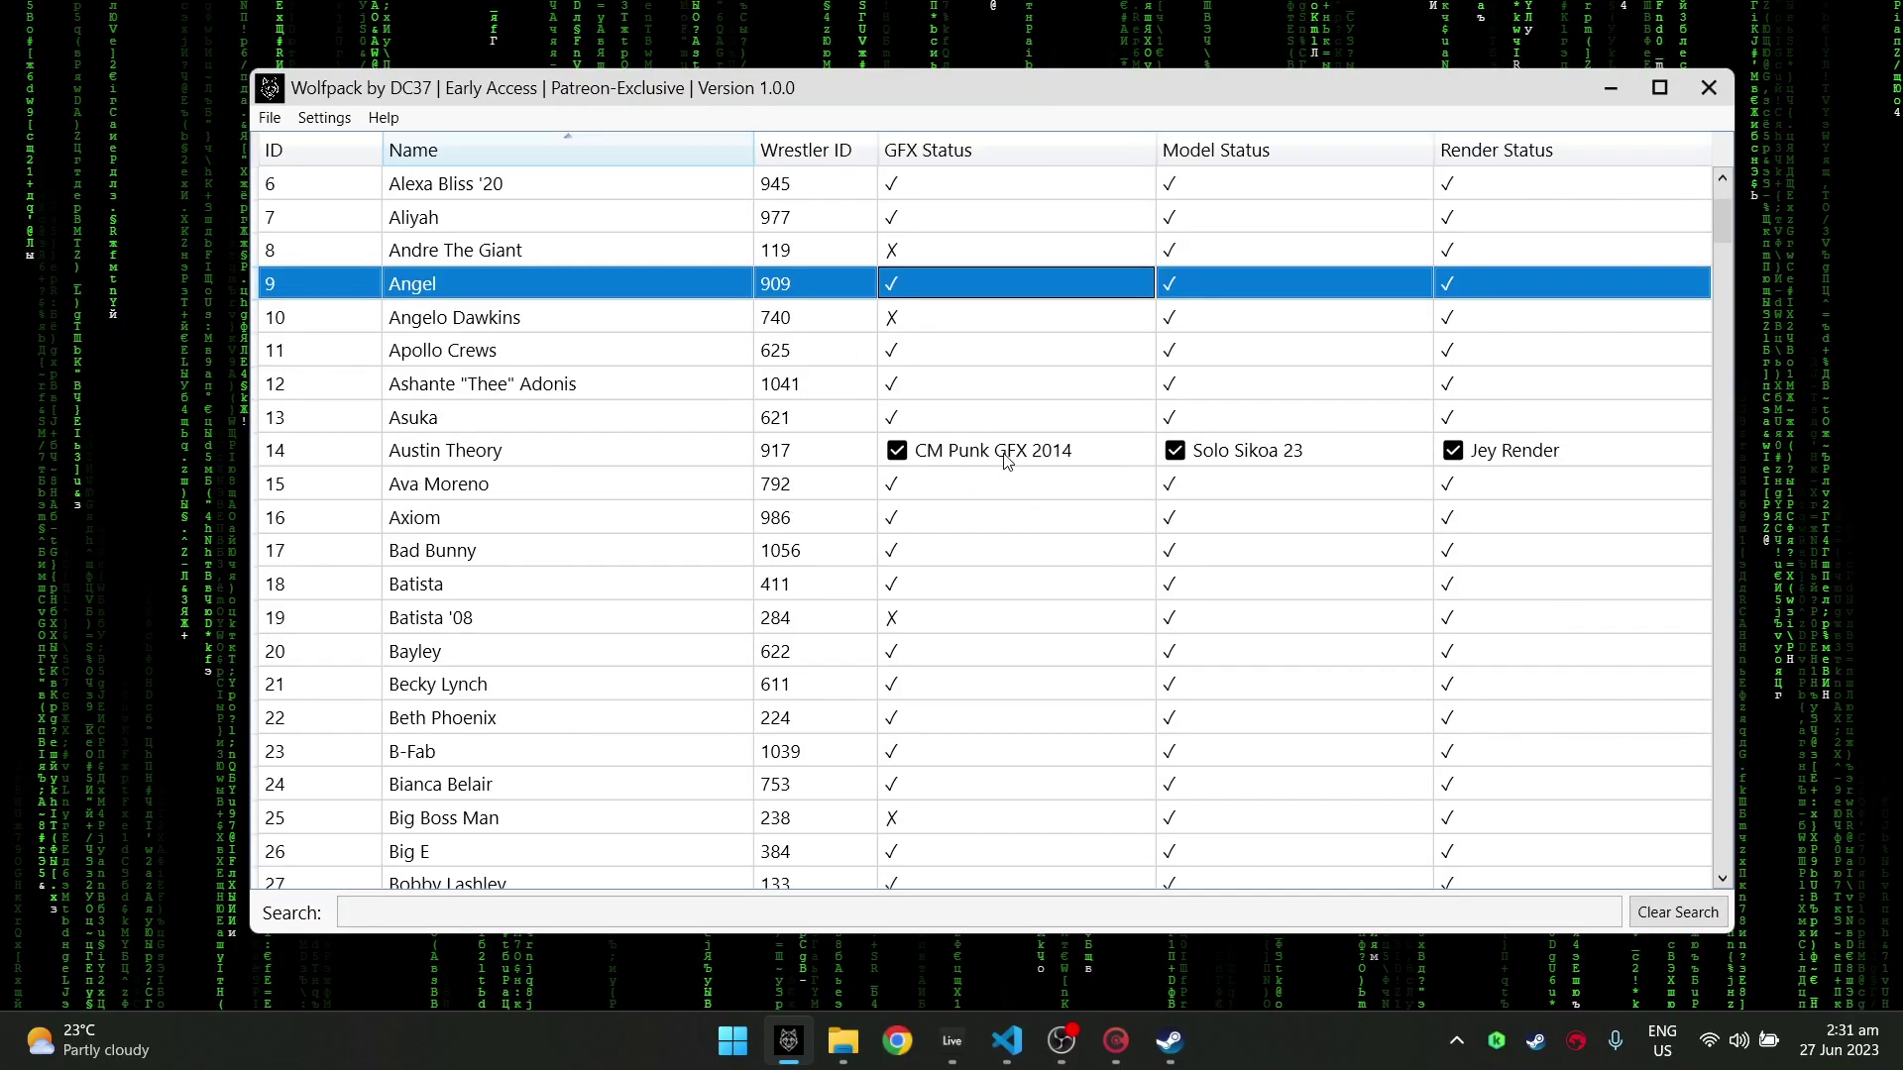